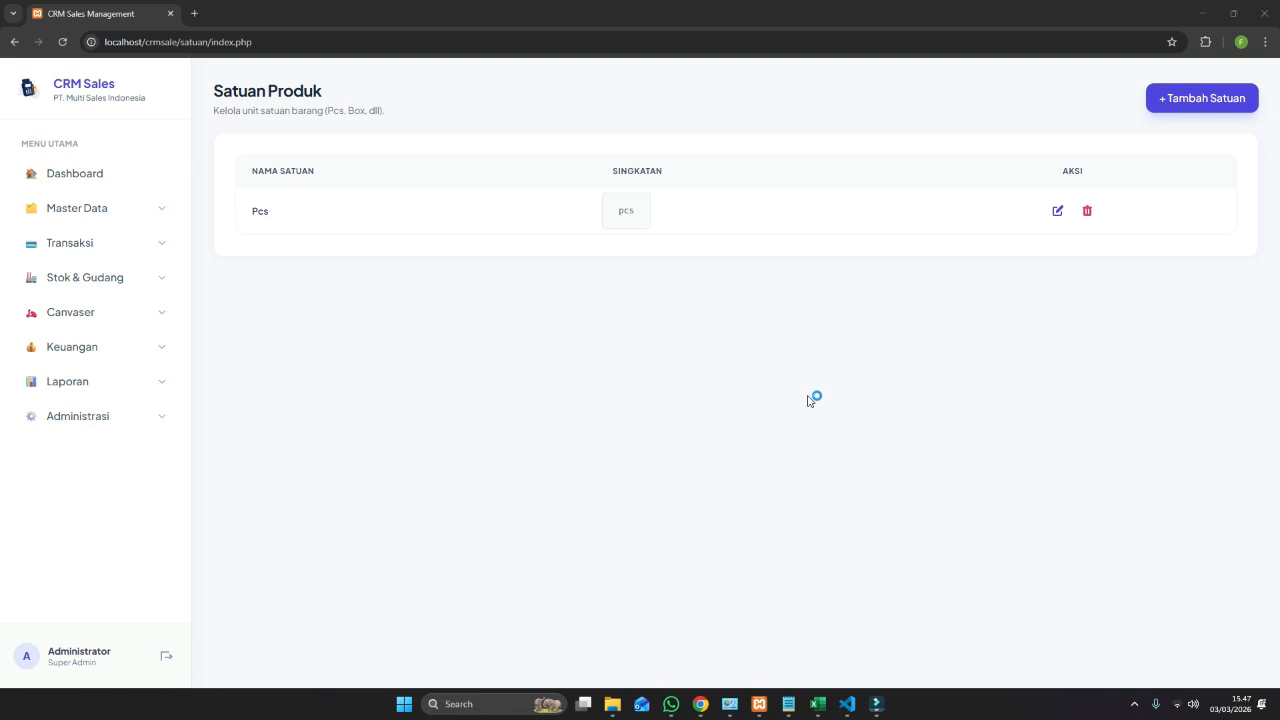
Reset the database in 'Hapus Transaksi Saja' mode, confirming with the admin password.
left_click(88, 430)
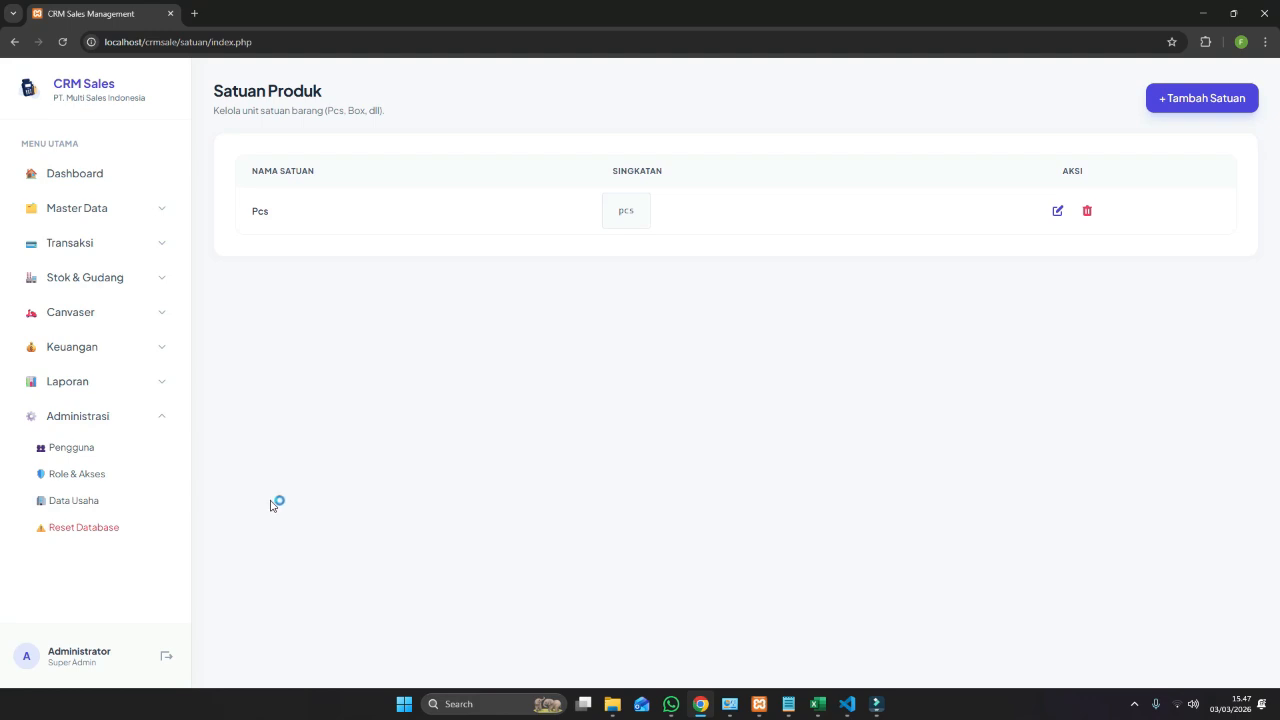
left_click(126, 531)
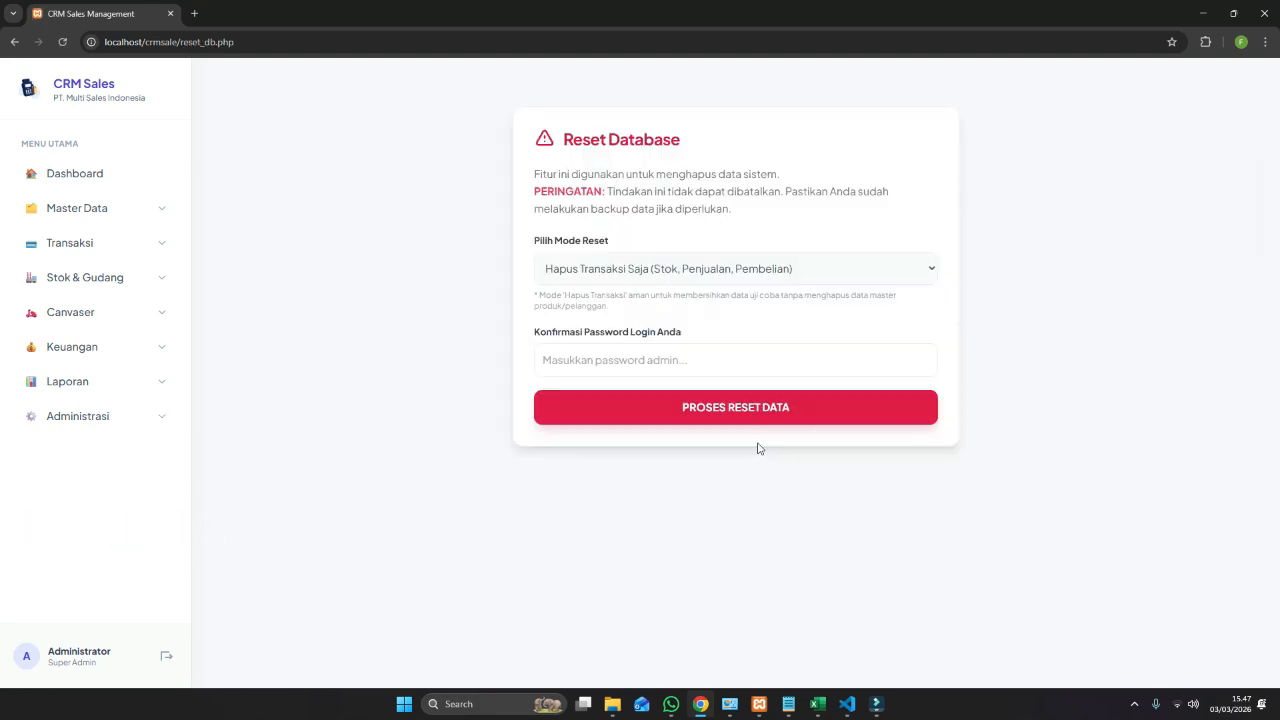
left_click(590, 271)
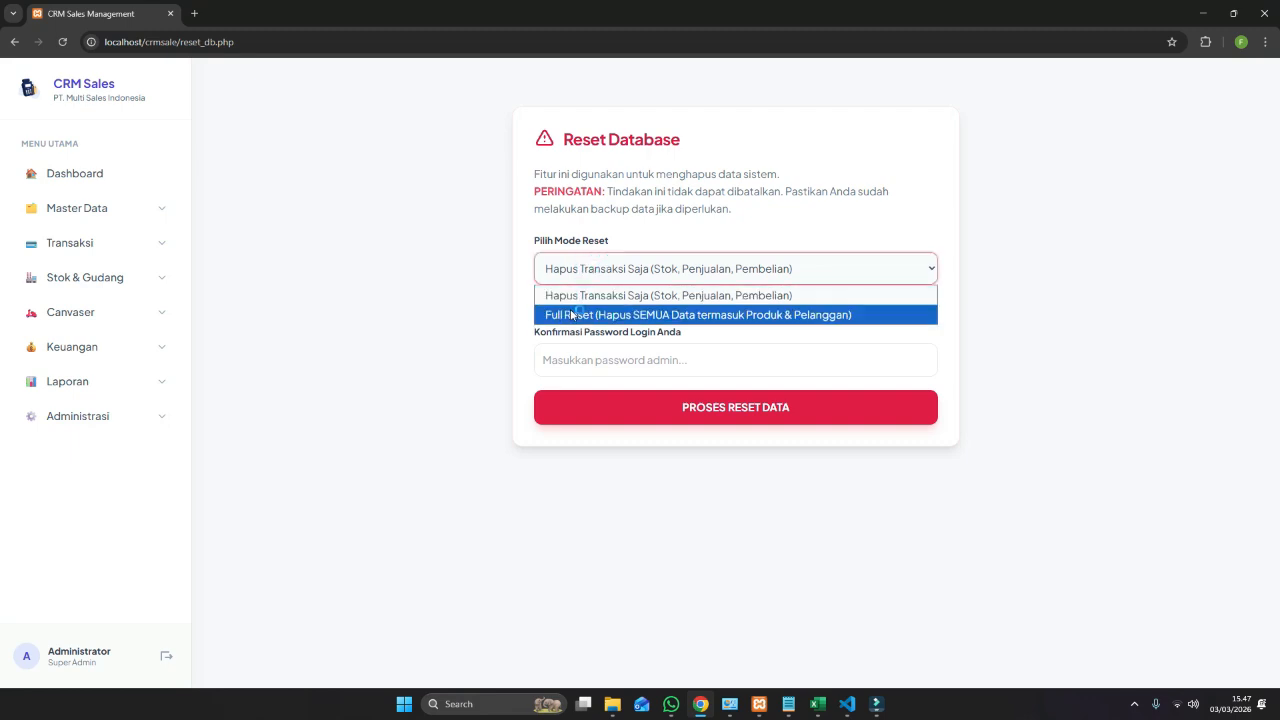
left_click(562, 296)
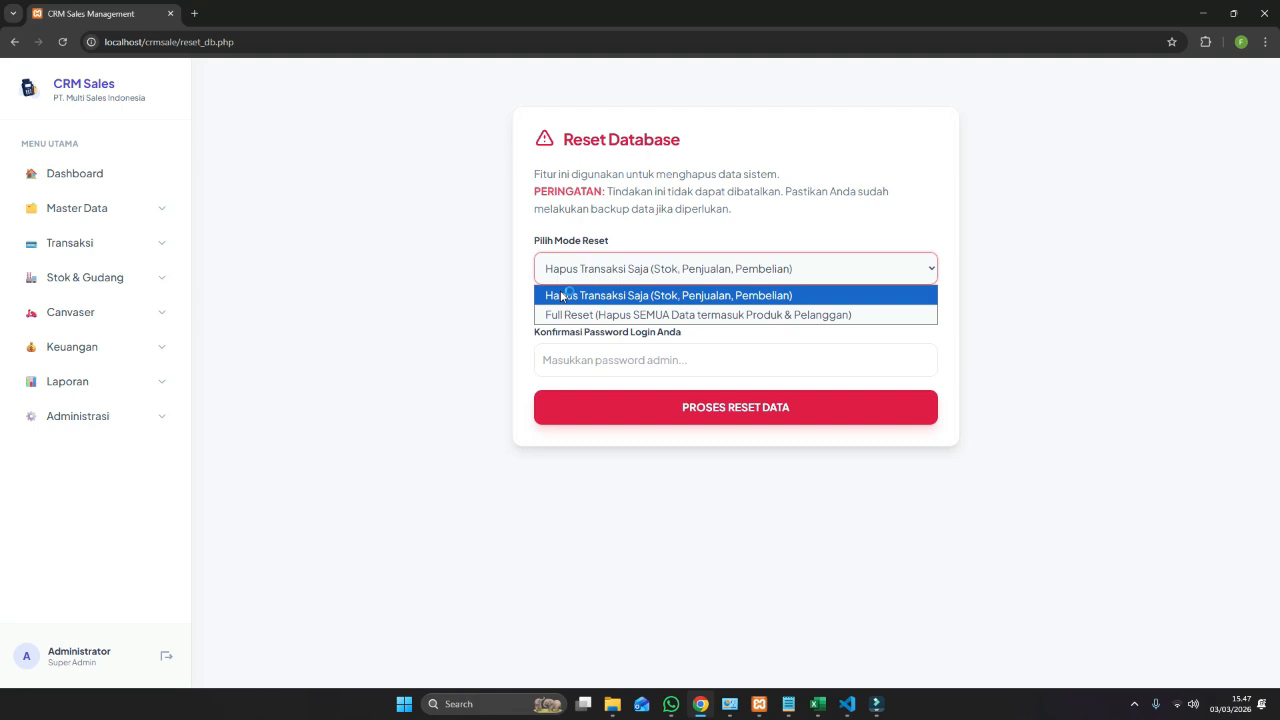
left_click(562, 296)
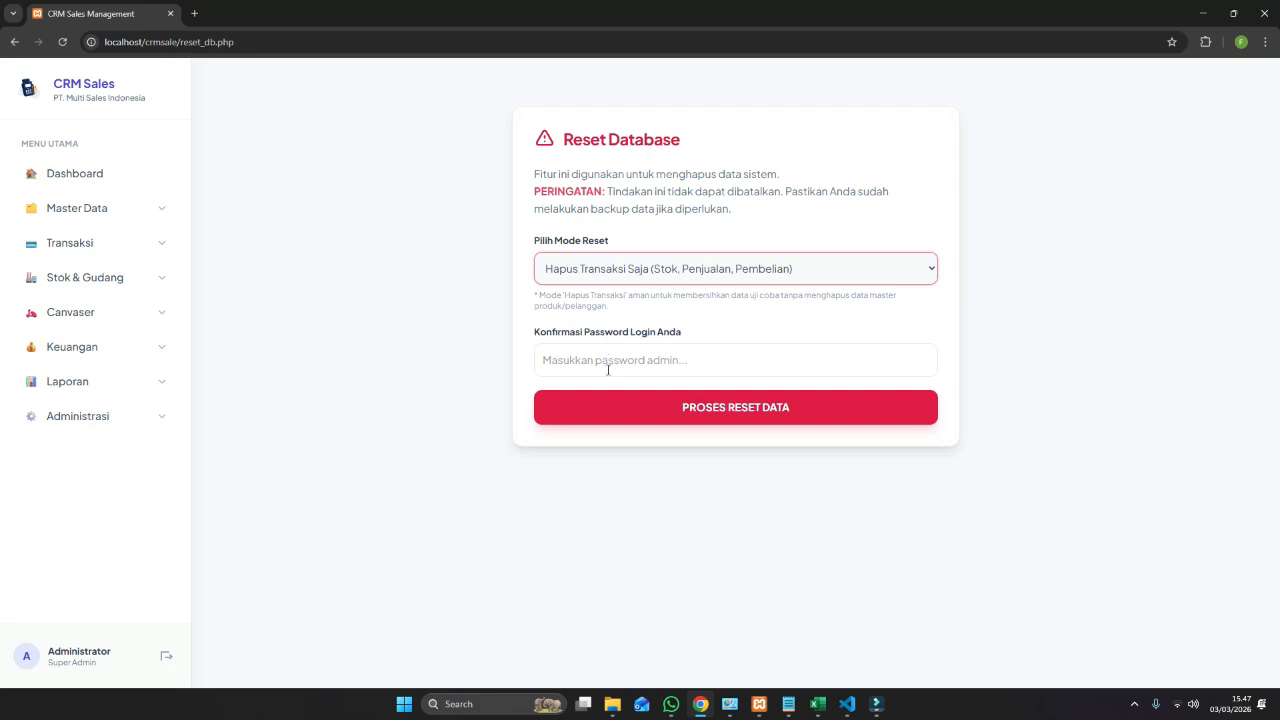
left_click(607, 362)
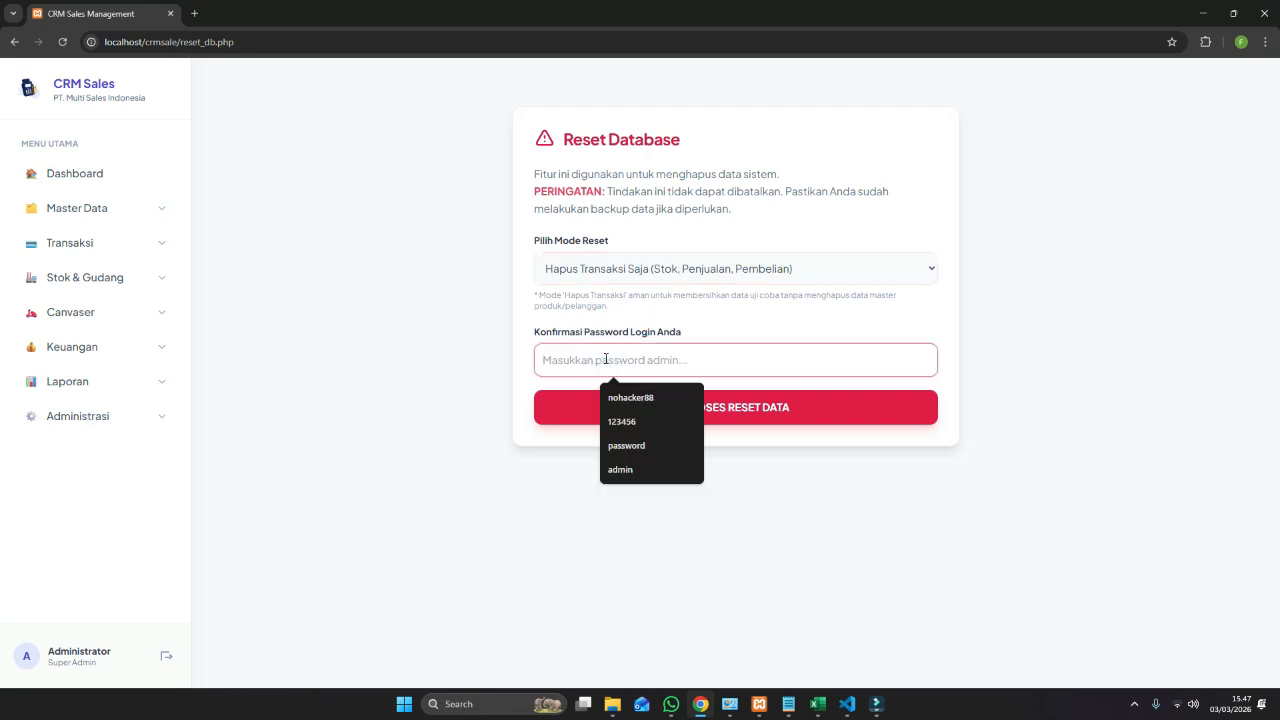
type("admin")
key("Tab")
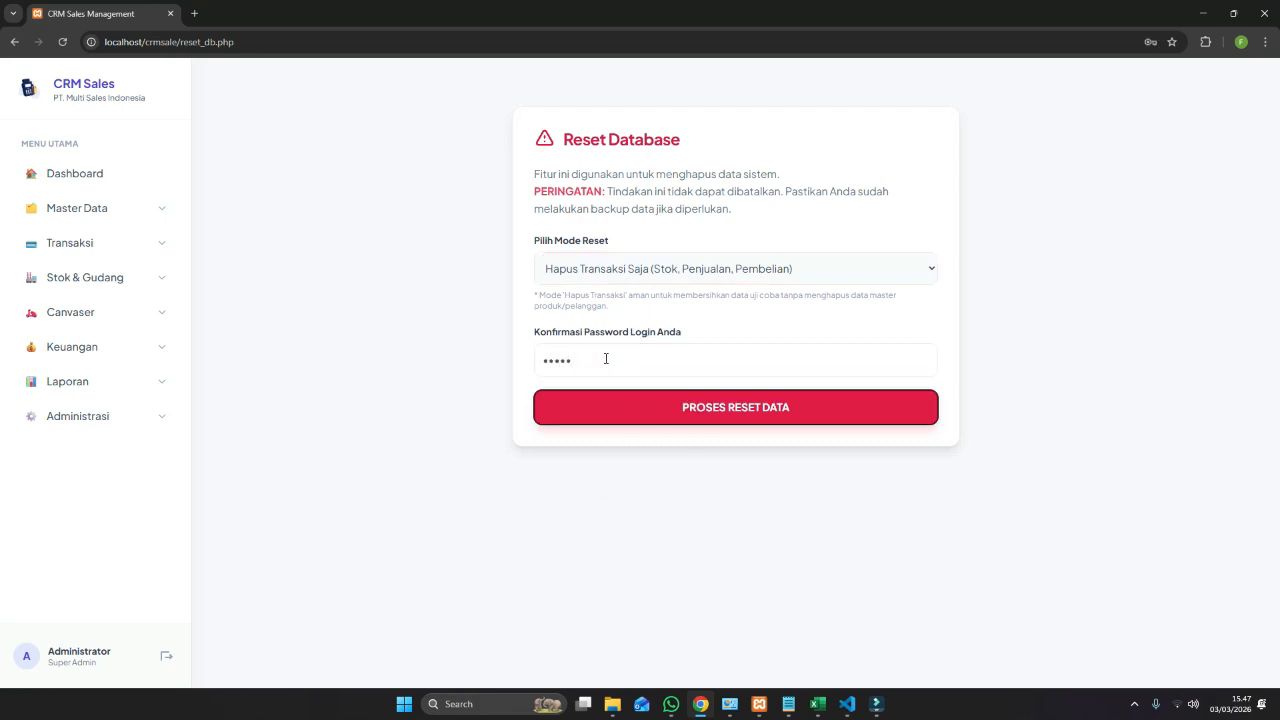
key("Return")
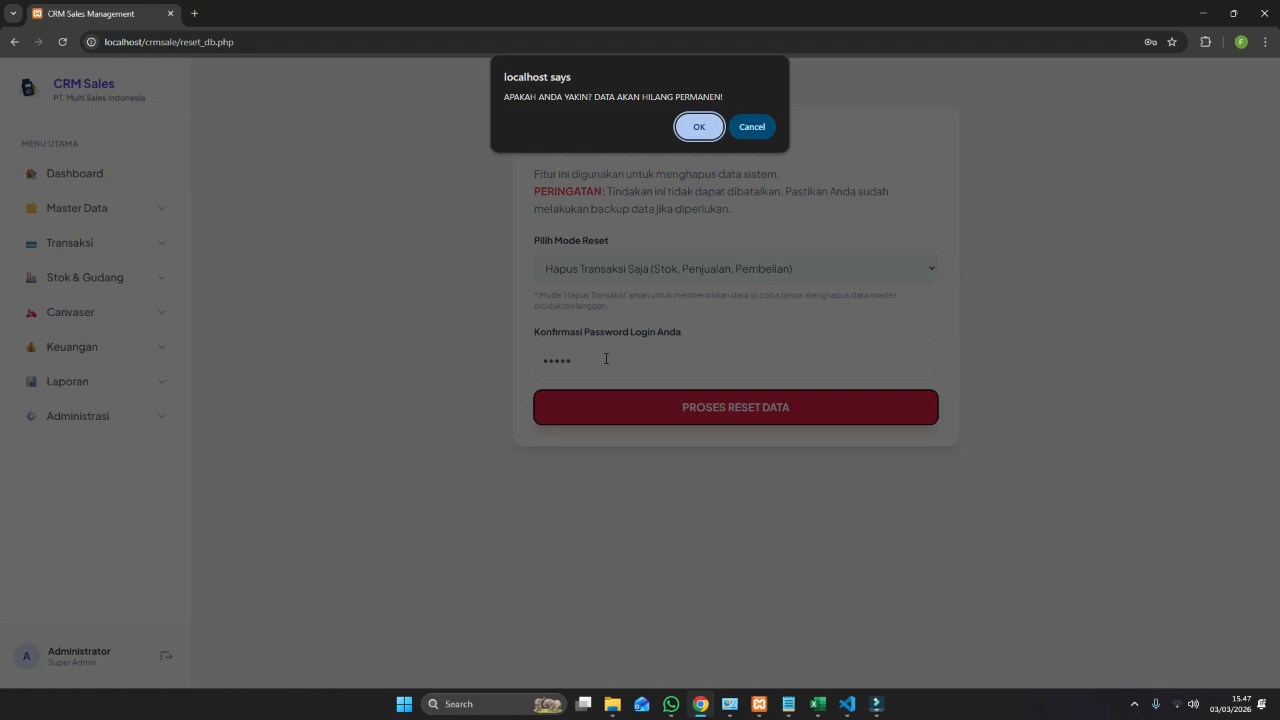
left_click(698, 125)
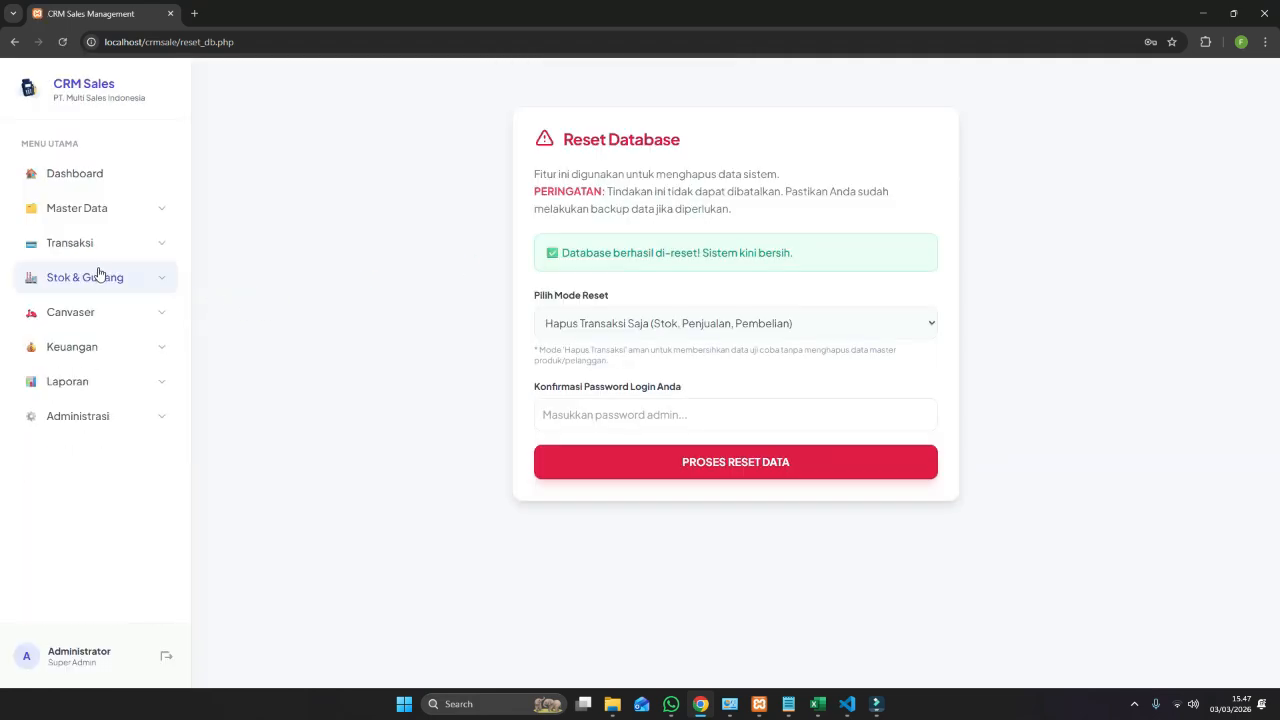
Add a product unit named 'Unit' with abbreviation 'Unit' under Master Data > Satuan.
left_click(148, 208)
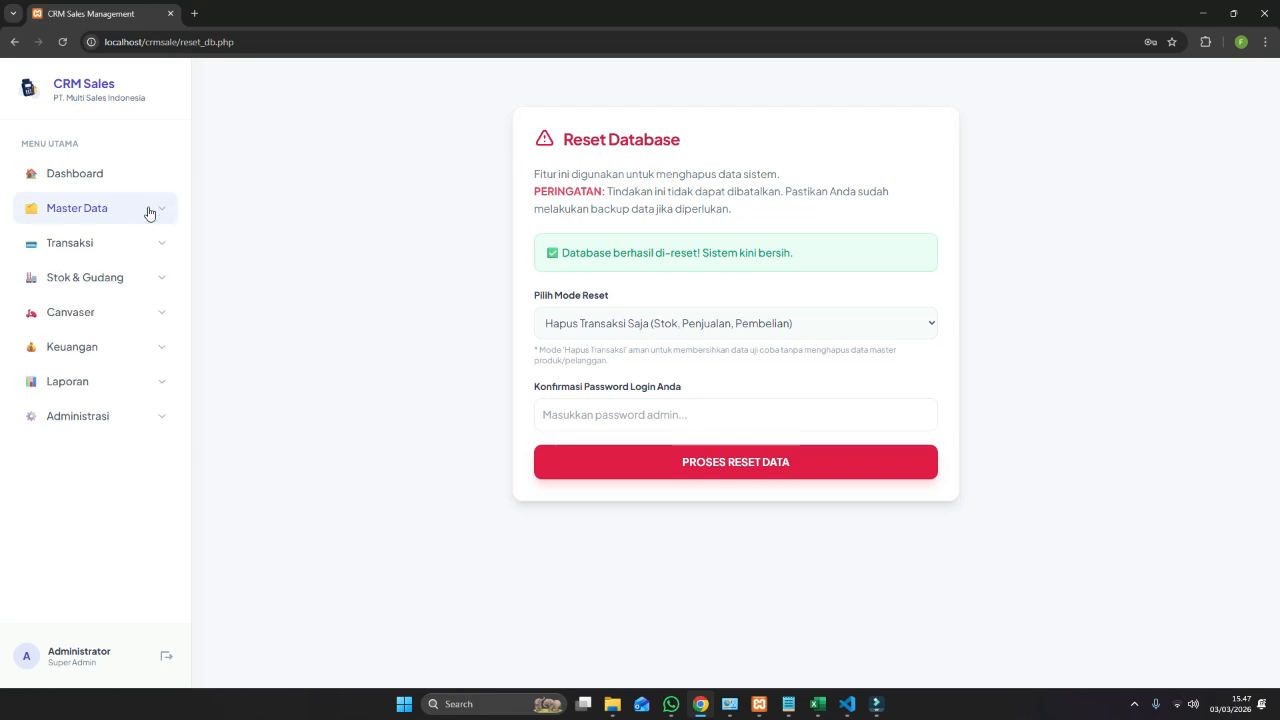
left_click(160, 210)
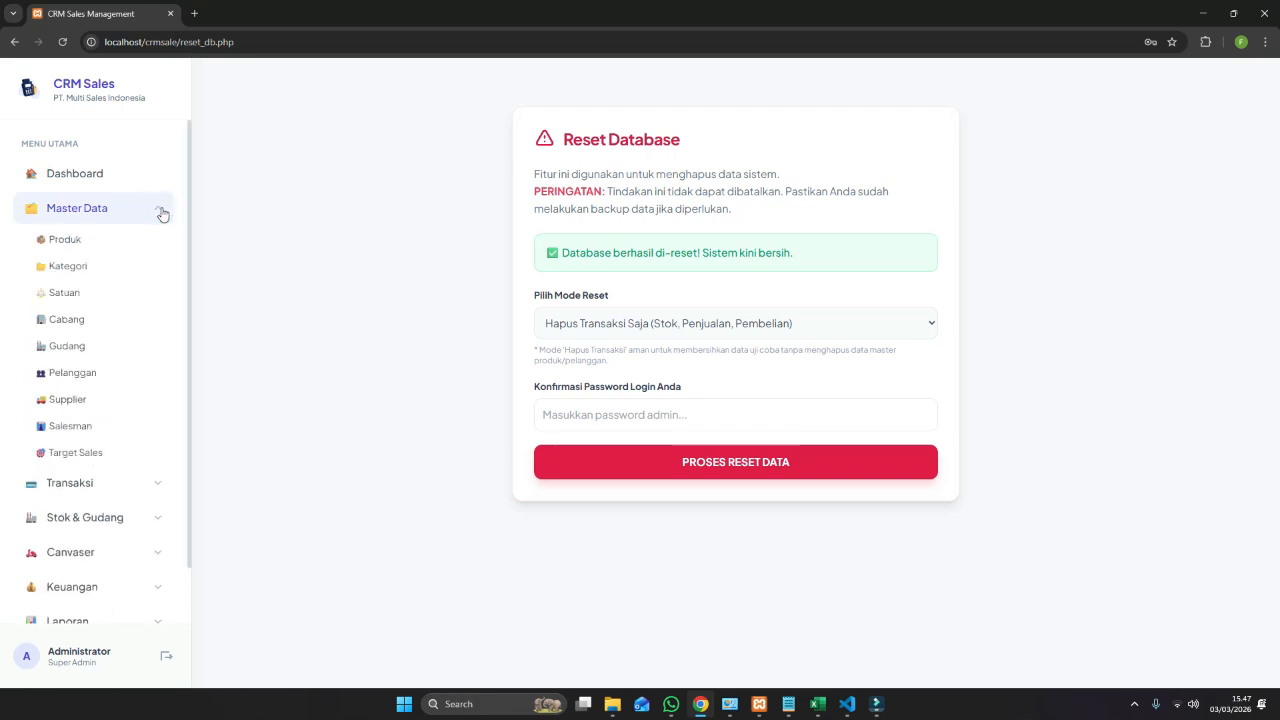
left_click(64, 293)
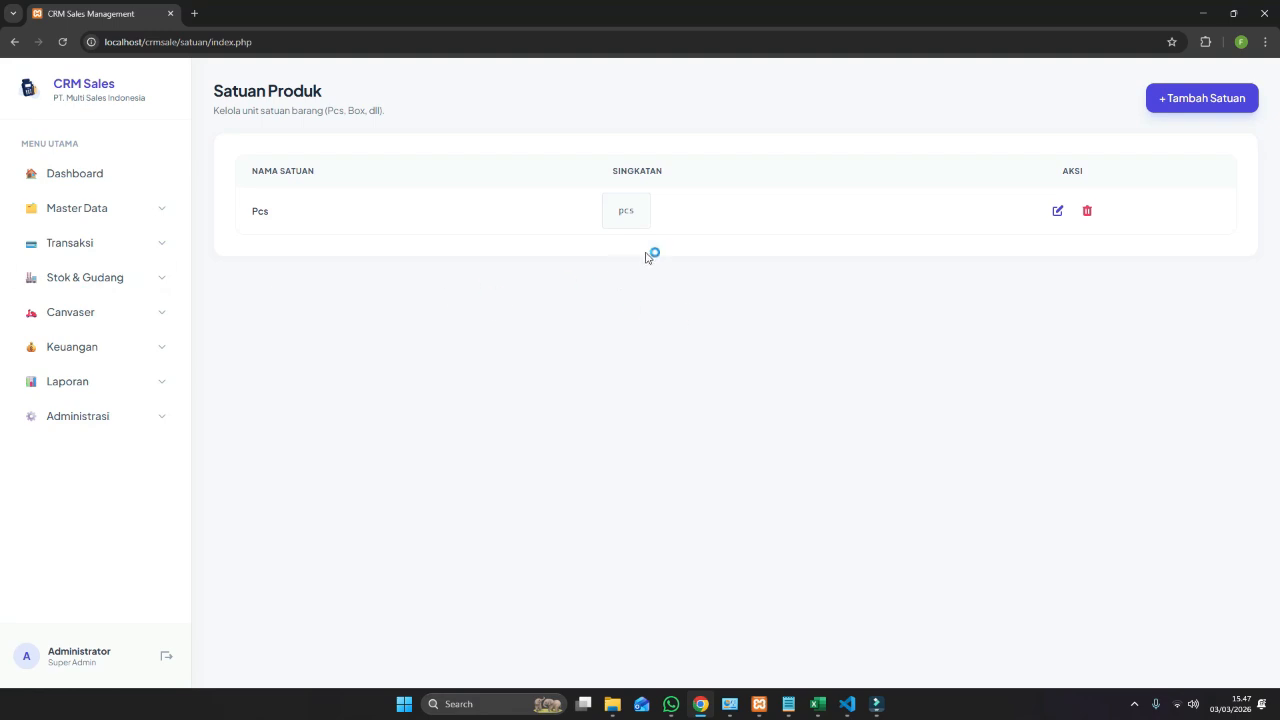
left_click(1228, 108)
left_click(330, 176)
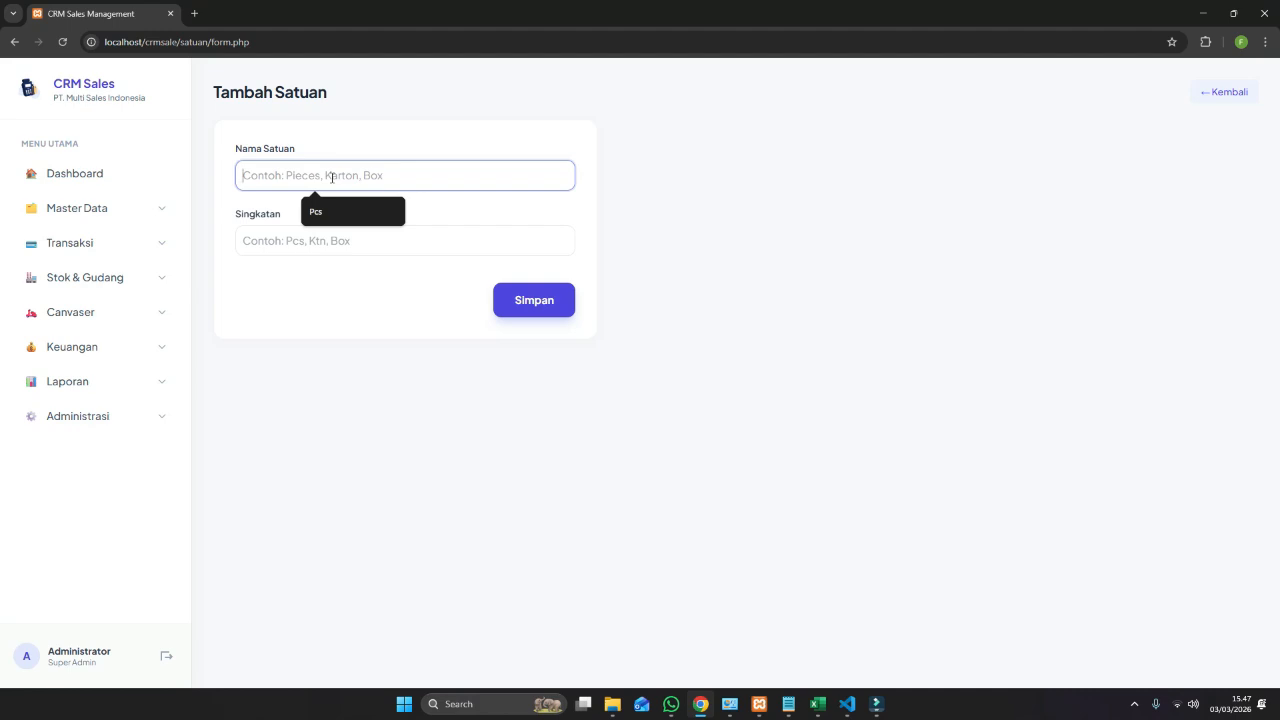
type("Unit")
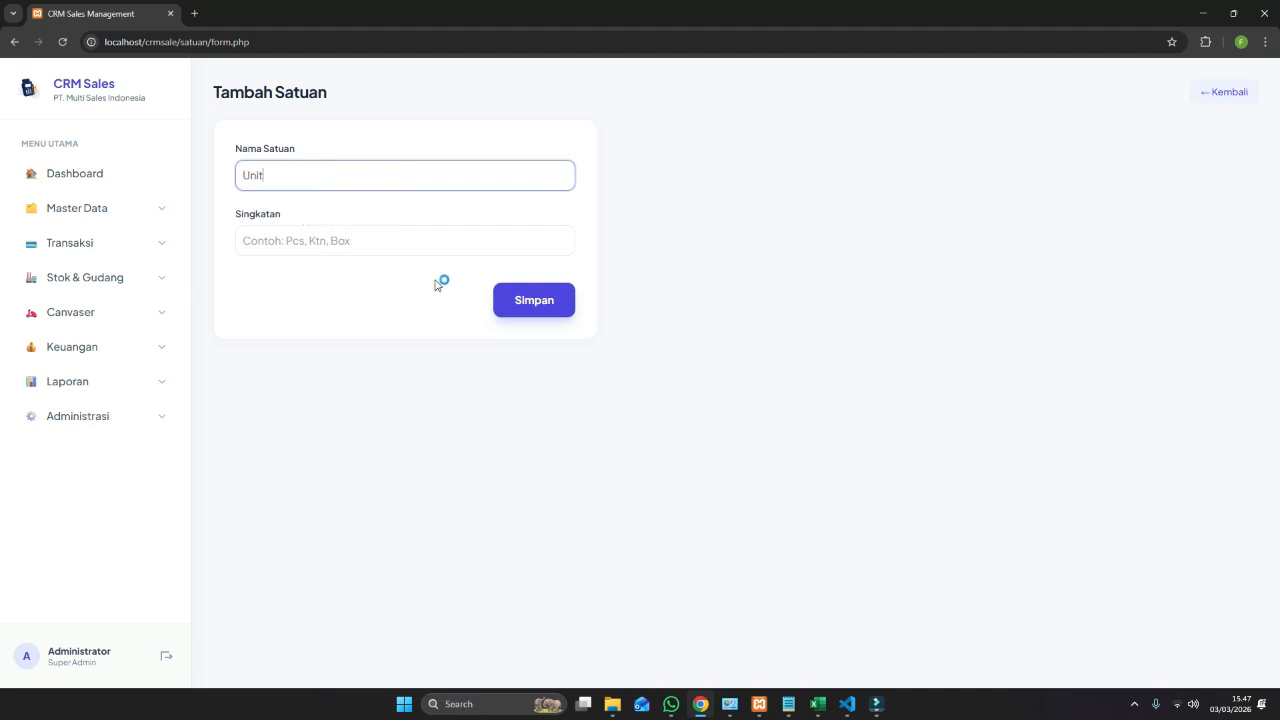
left_click(391, 241)
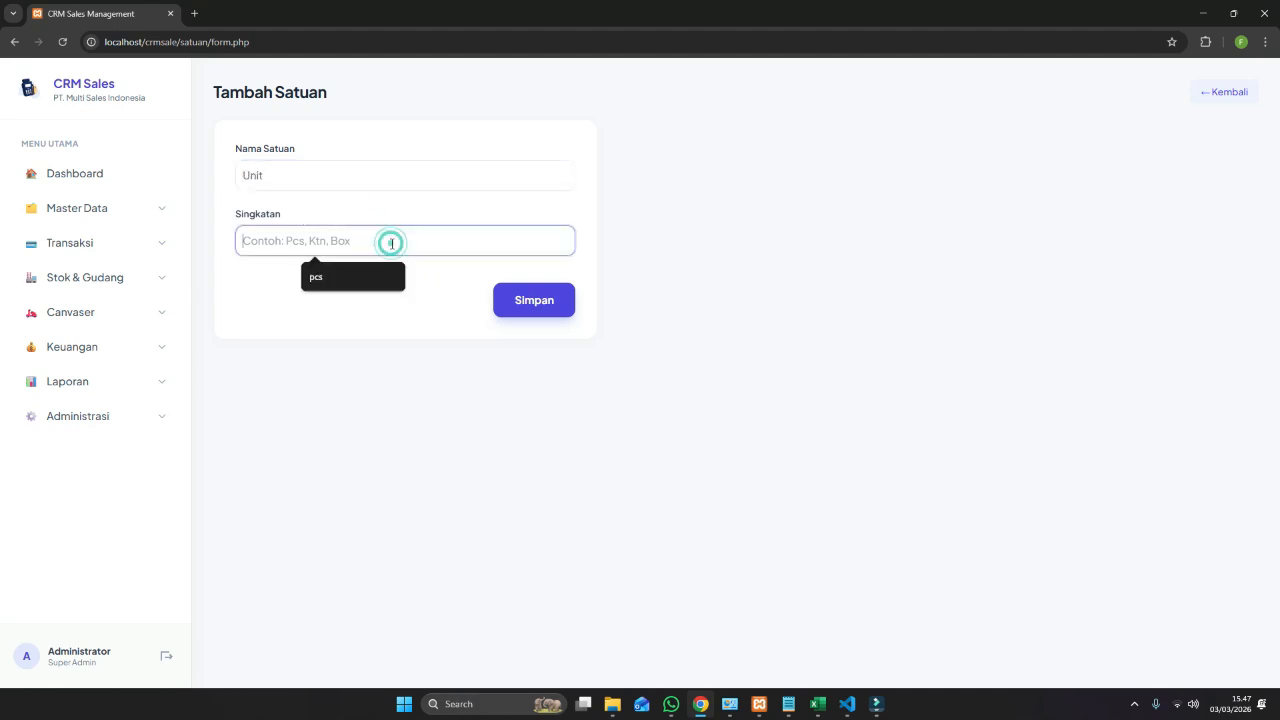
type("Unit")
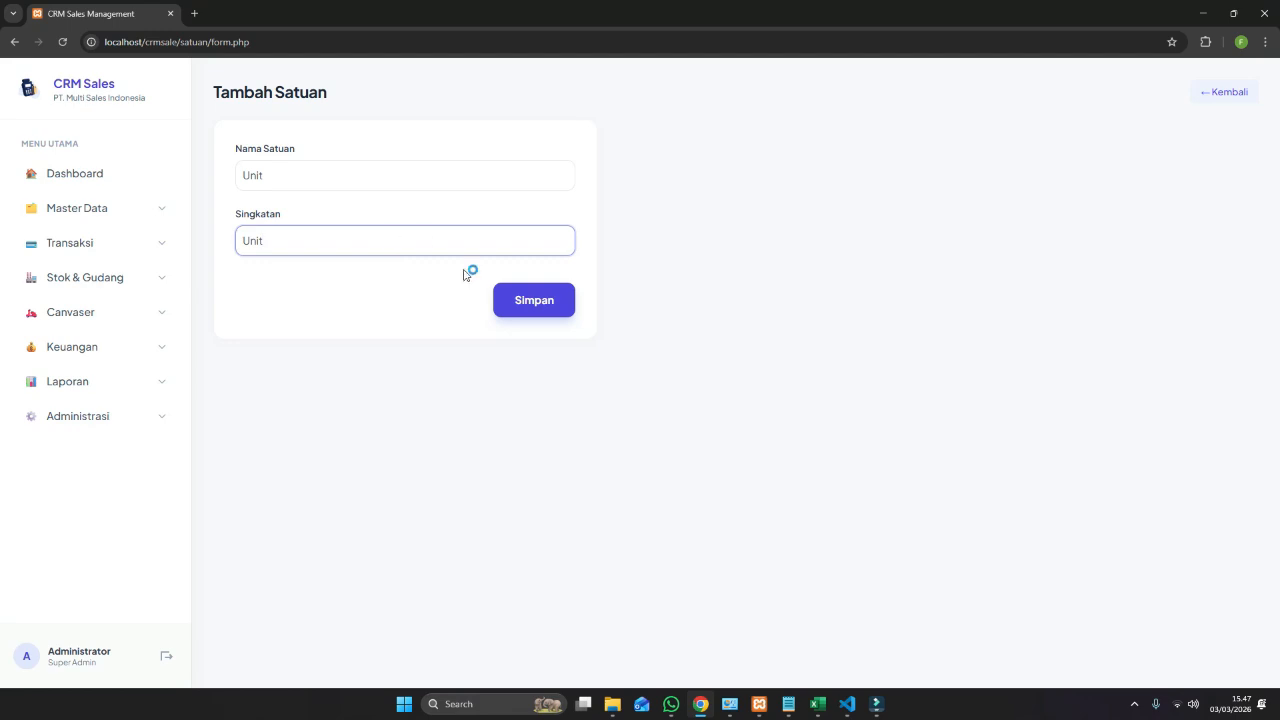
left_click(502, 300)
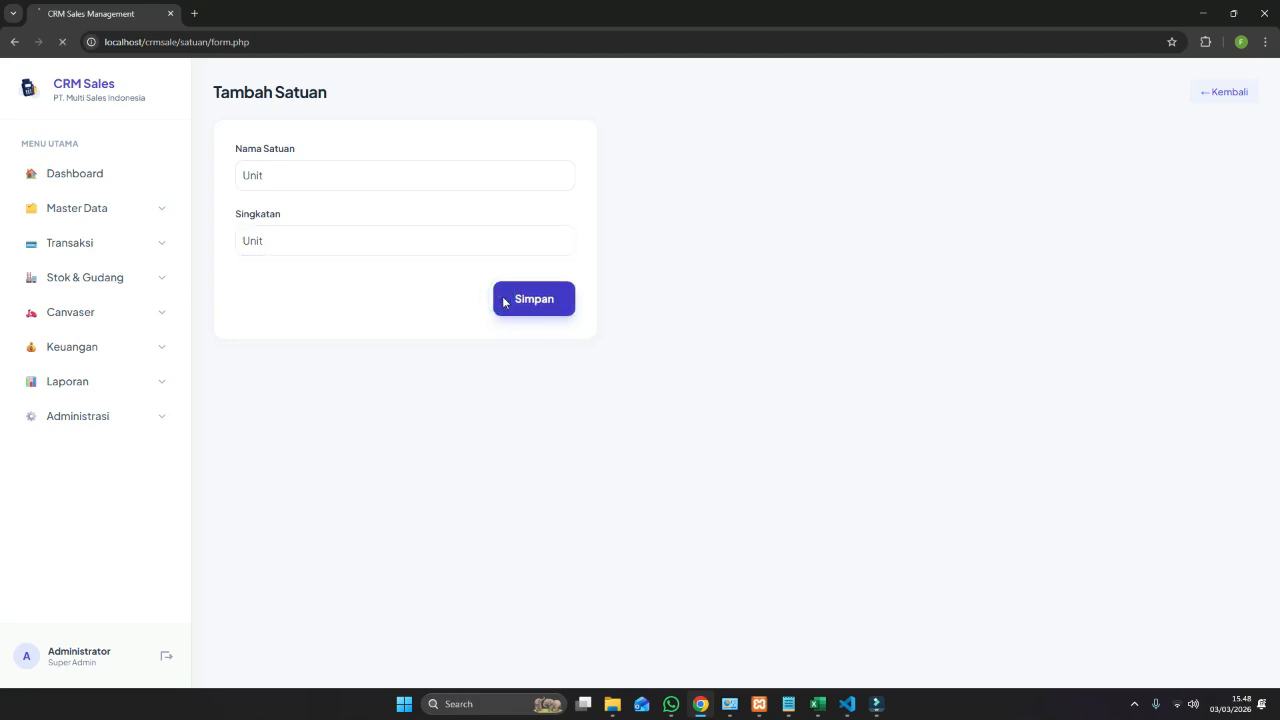
left_click(122, 210)
Add a product category named 'Komputer' under Master Data > Kategori.
left_click(94, 263)
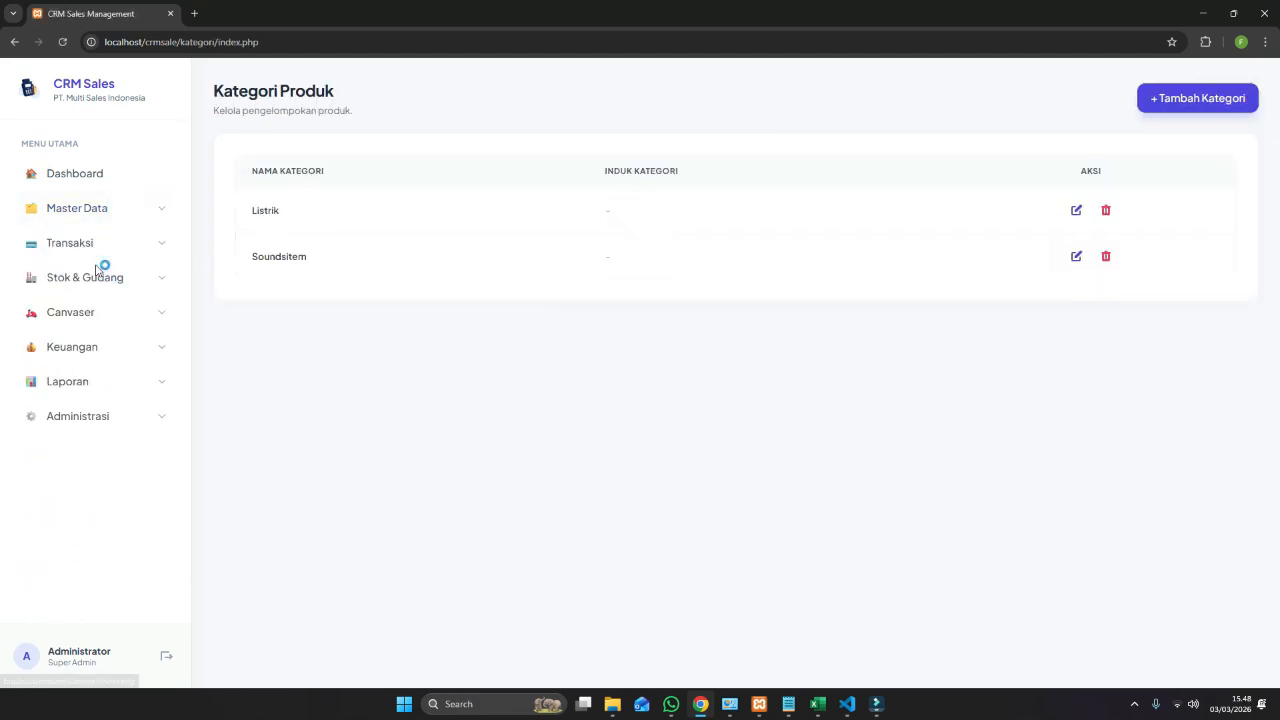
left_click(1234, 95)
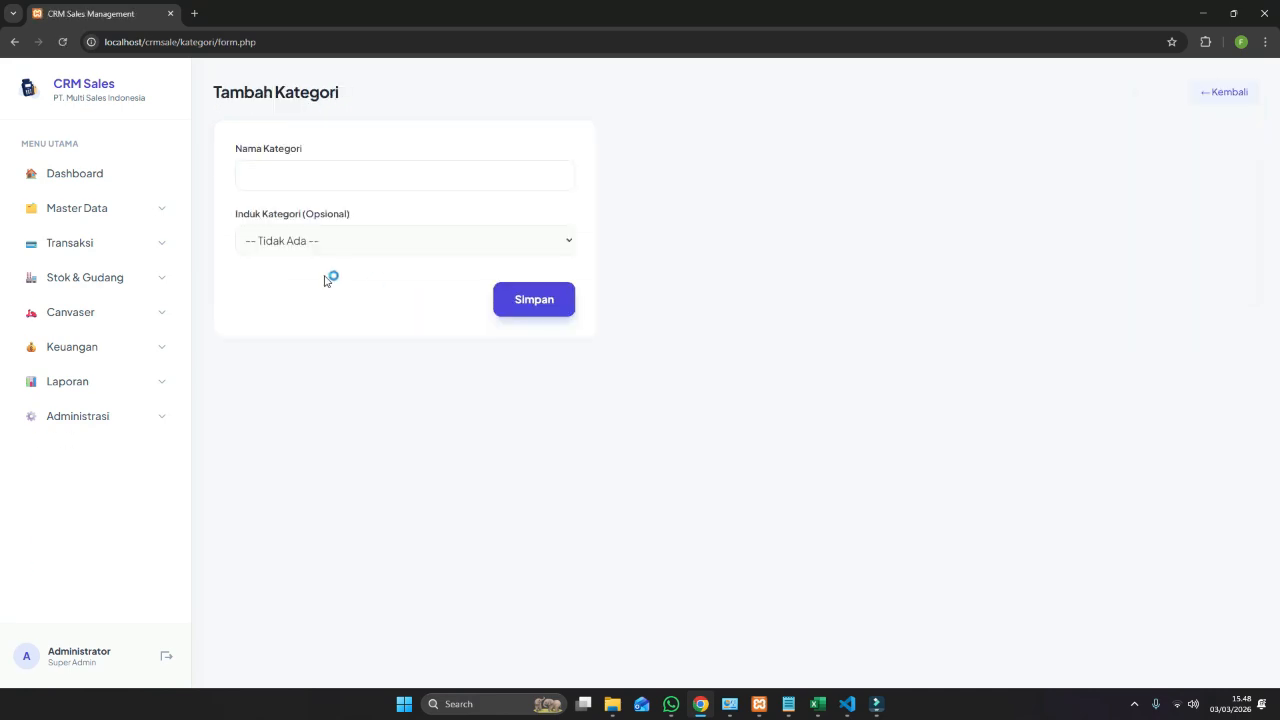
left_click(332, 180)
type("Ent")
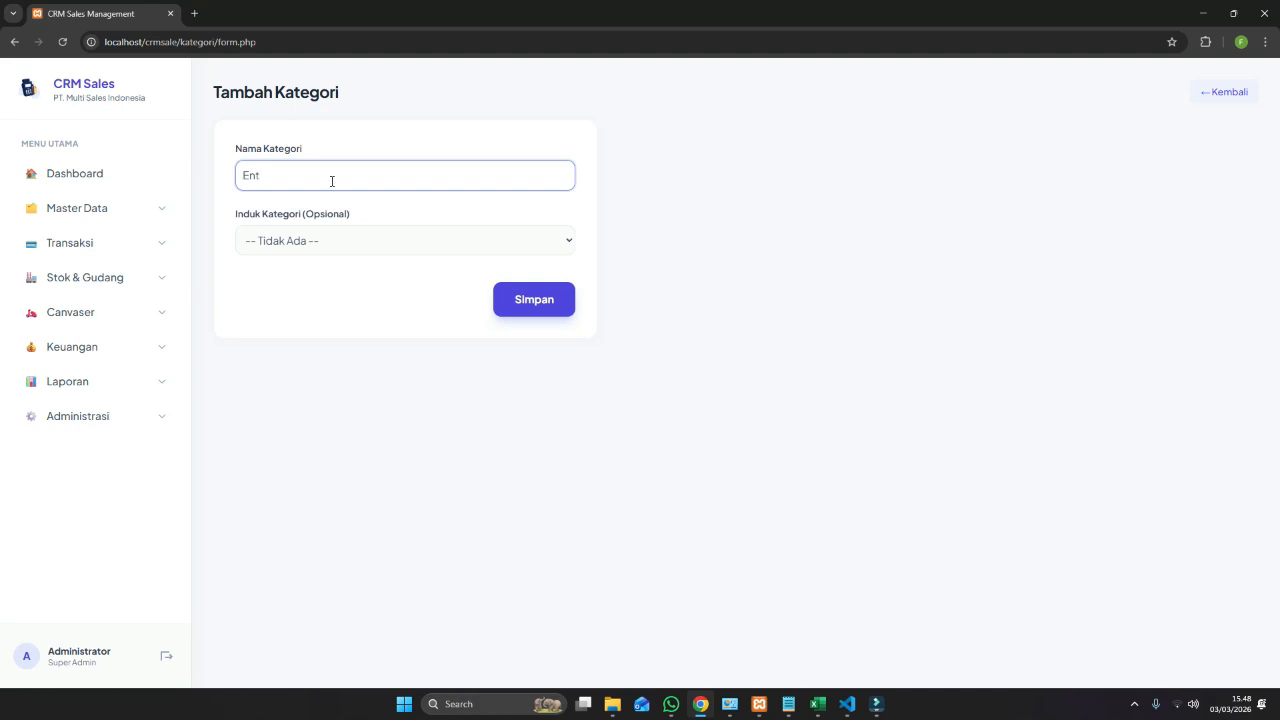
key("BackSpace")
key("BackSpace")
key("BackSpace")
type("Komputer")
left_click(523, 291)
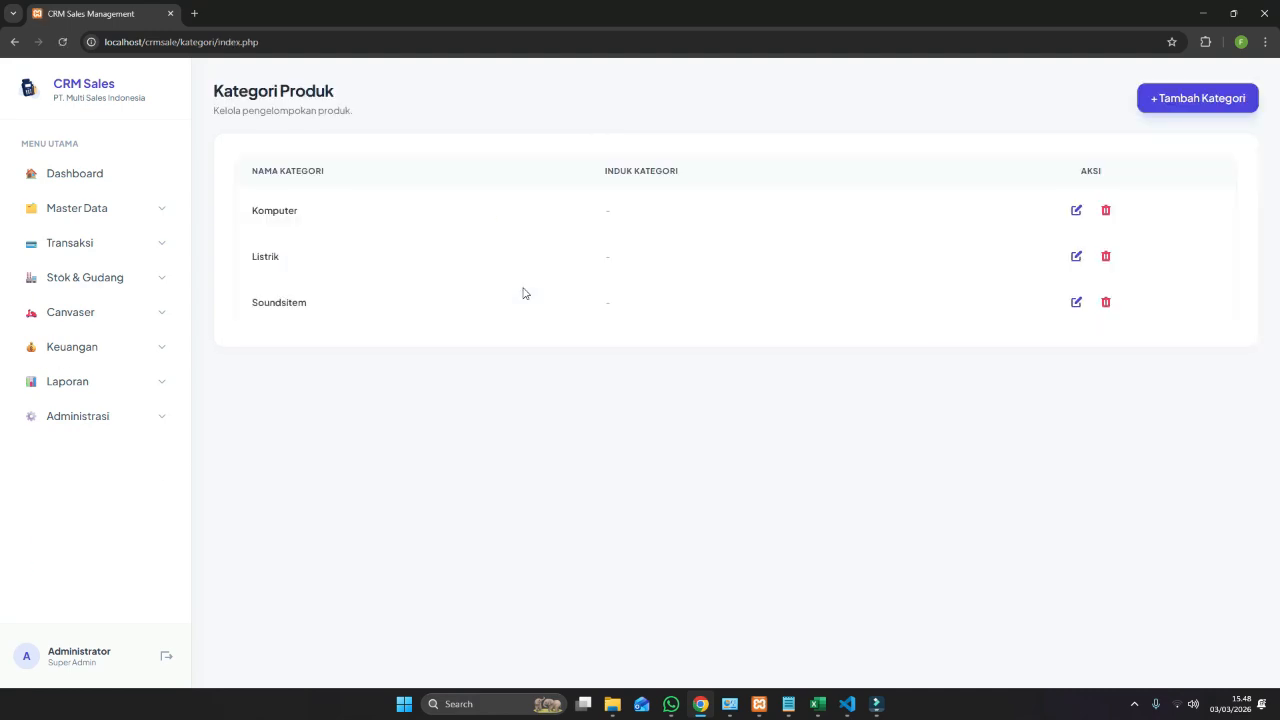
left_click(83, 216)
Start a new product with code MMC64 and name 'Kingstoon MMC 64GB'.
left_click(80, 238)
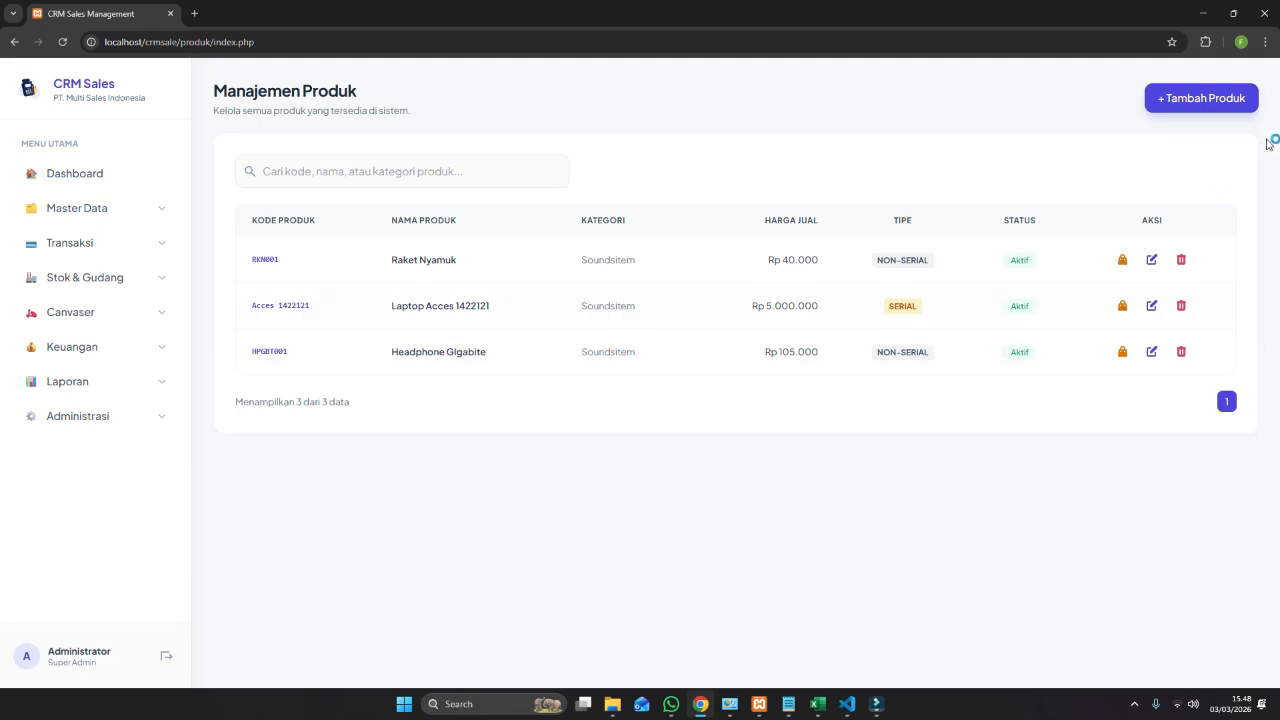
left_click(1179, 107)
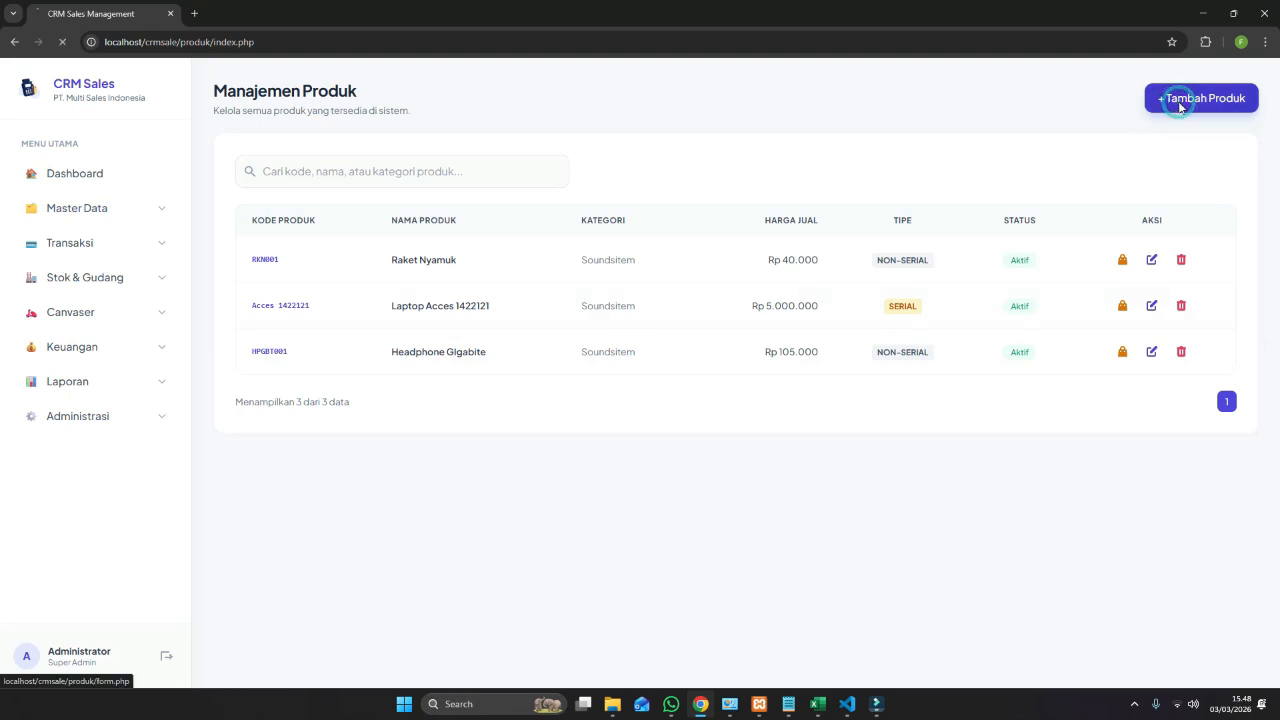
left_click(260, 215)
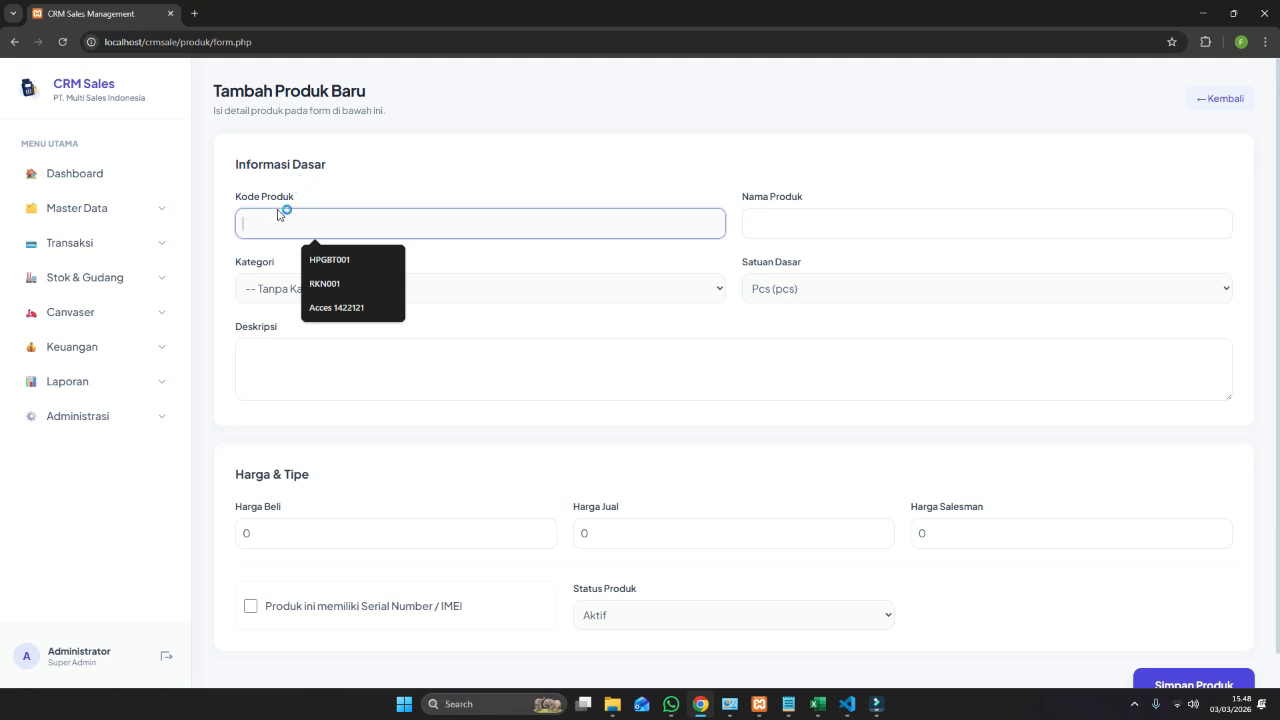
left_click(294, 226)
type("MMC")
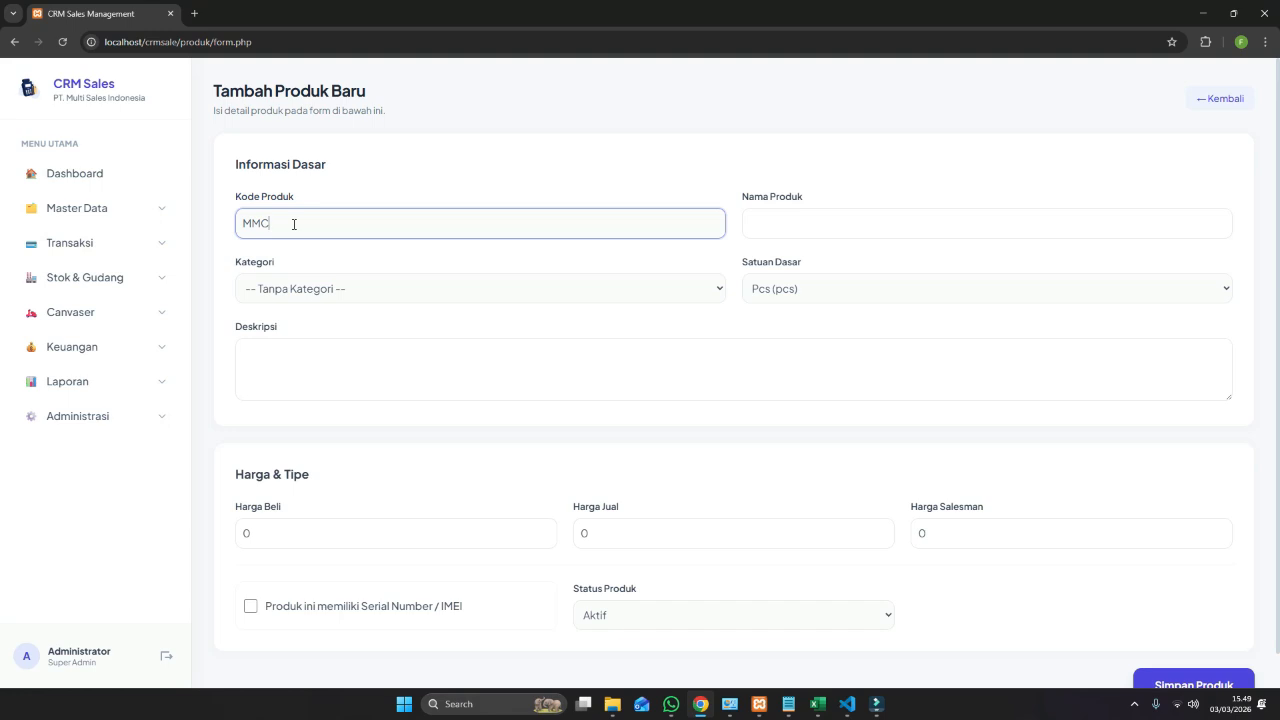
type("64")
key("Tab")
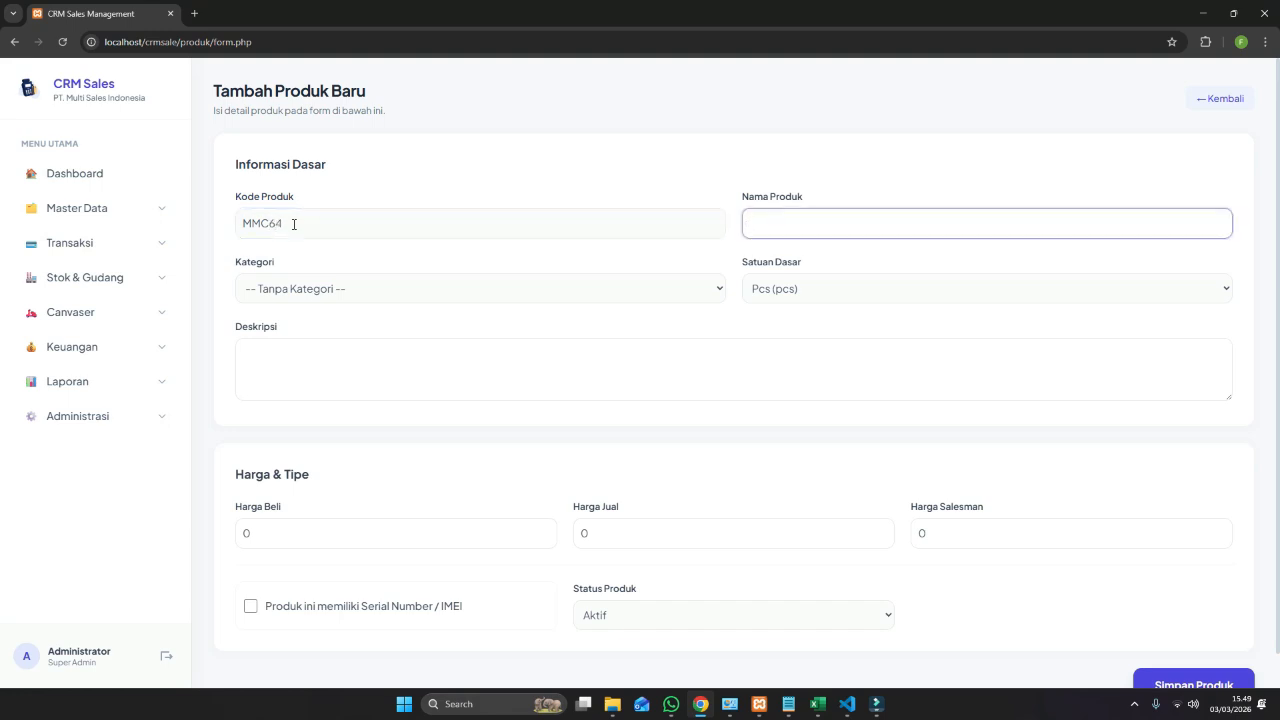
type("MMC 64GG")
key("BackSpace")
type("B")
type("Kingstoon")
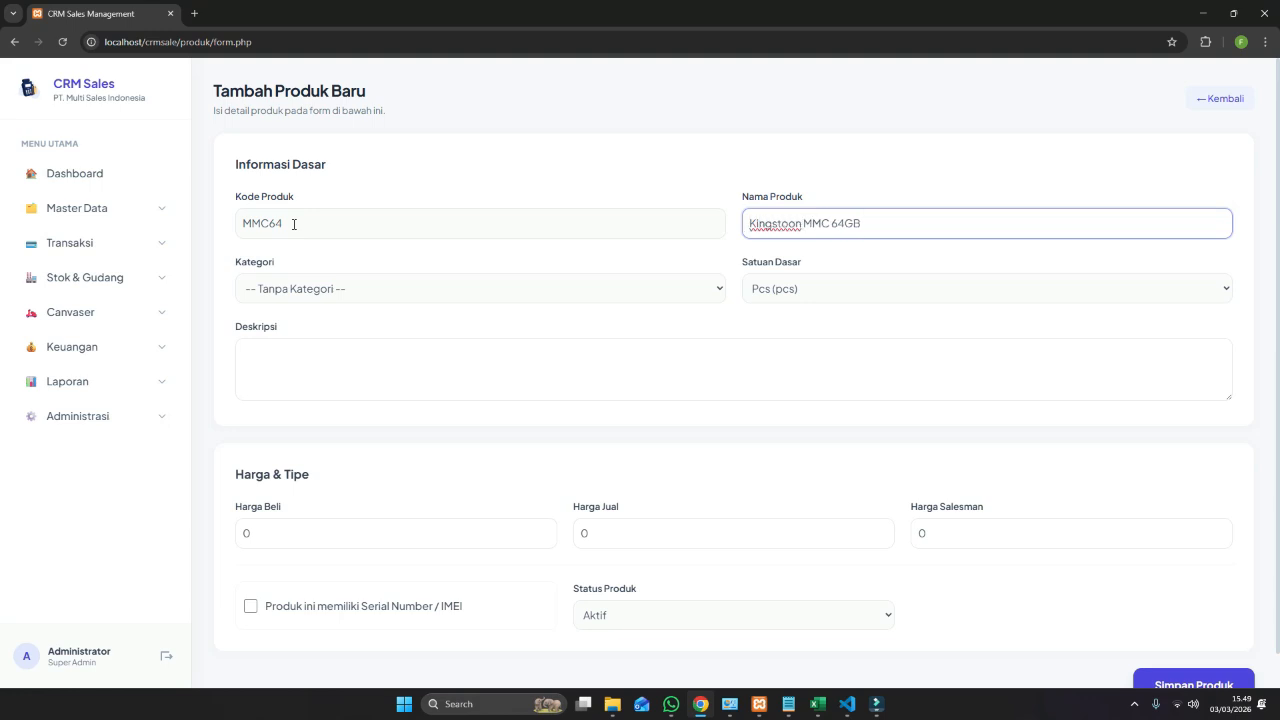
Set category Komputer and unit Pcs, and copy the product name into the description.
left_click(337, 289)
left_click(340, 332)
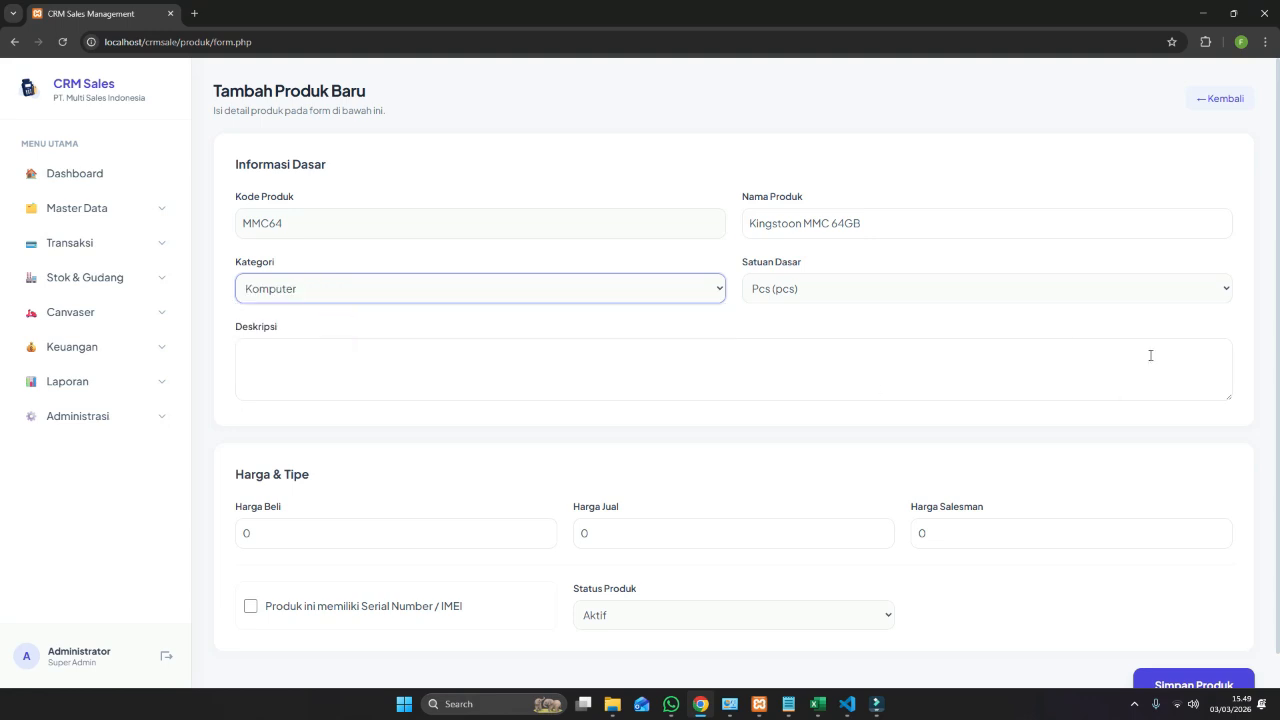
left_click(791, 289)
left_click(777, 287)
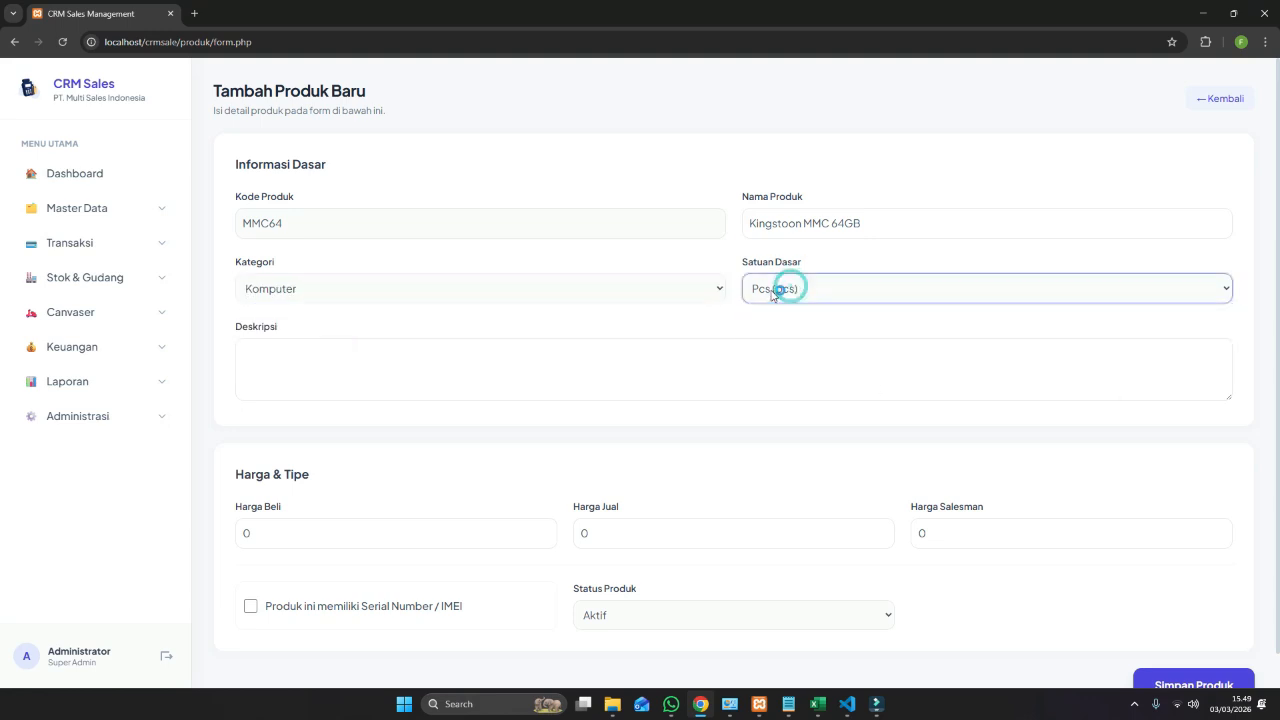
left_click(453, 350)
left_click_drag(900, 224, 738, 224)
key("ctrl+c")
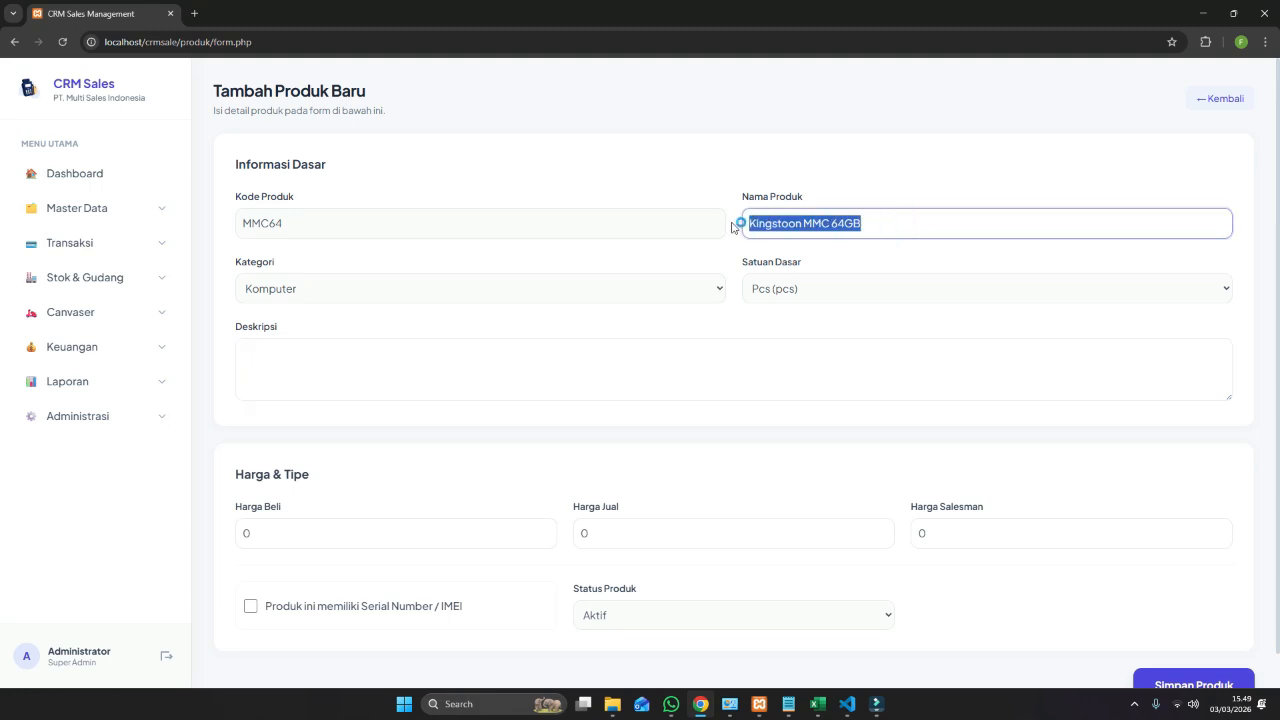
left_click(458, 380)
key("ctrl+v")
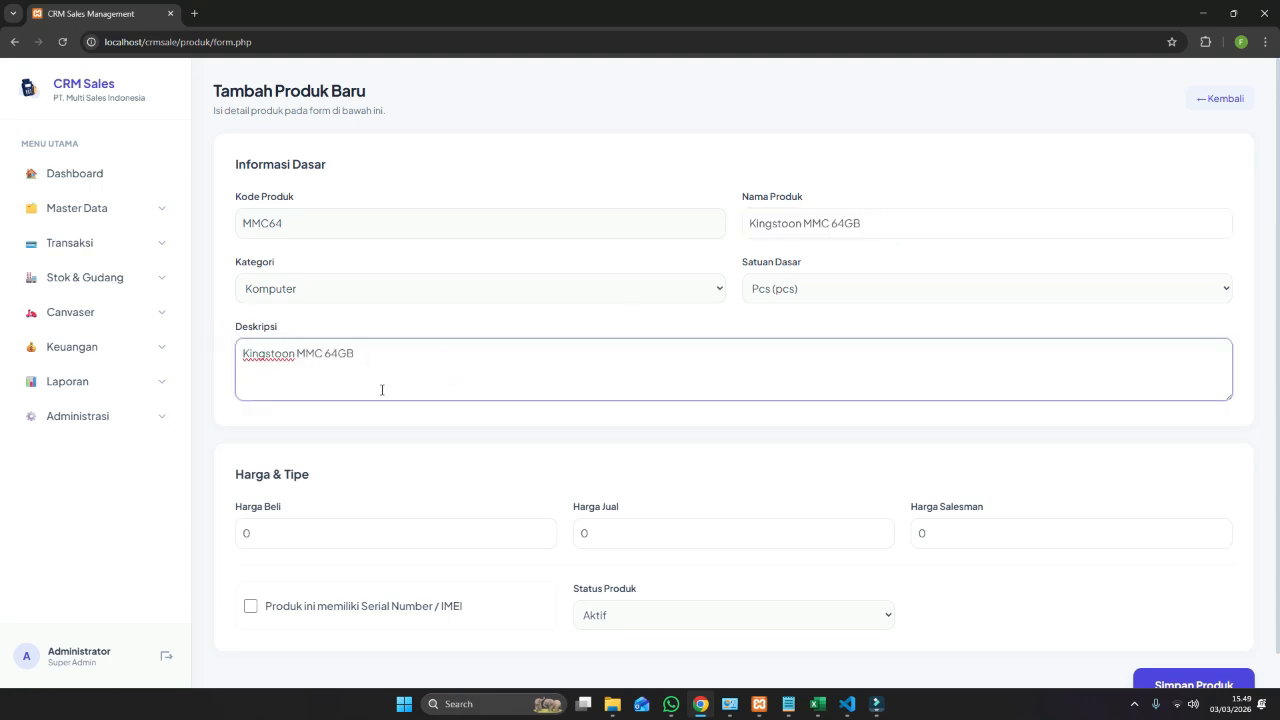
Enter purchase price 30000, selling price 40000 and salesman price 35000, then save the product.
scroll(384, 380, "down", 1)
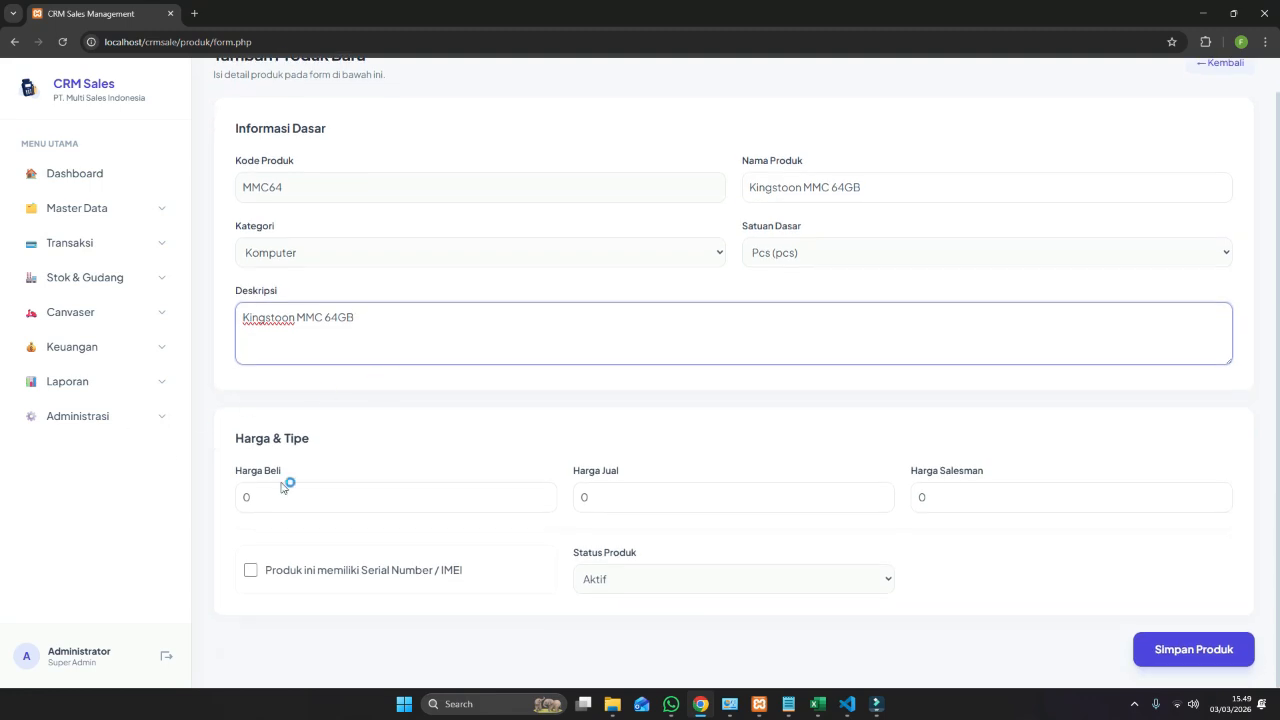
left_click(286, 494)
double_click(252, 495)
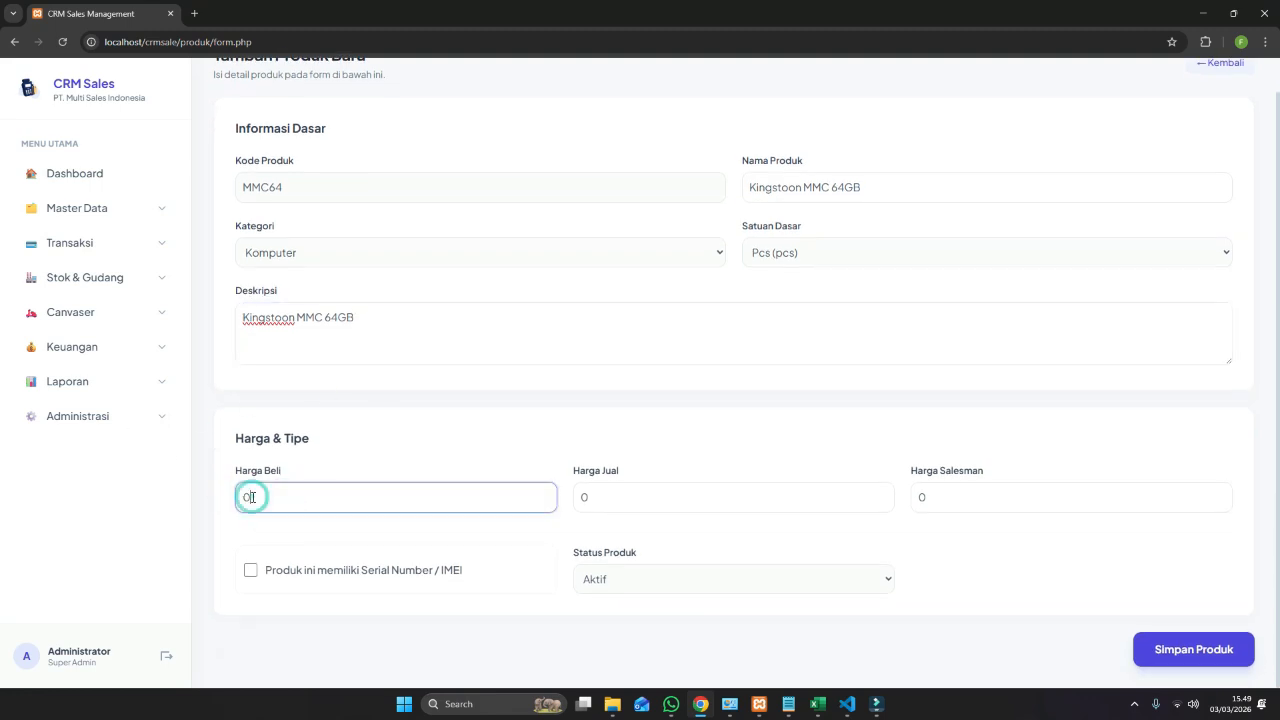
left_click(327, 441)
type("300000")
key("Tab")
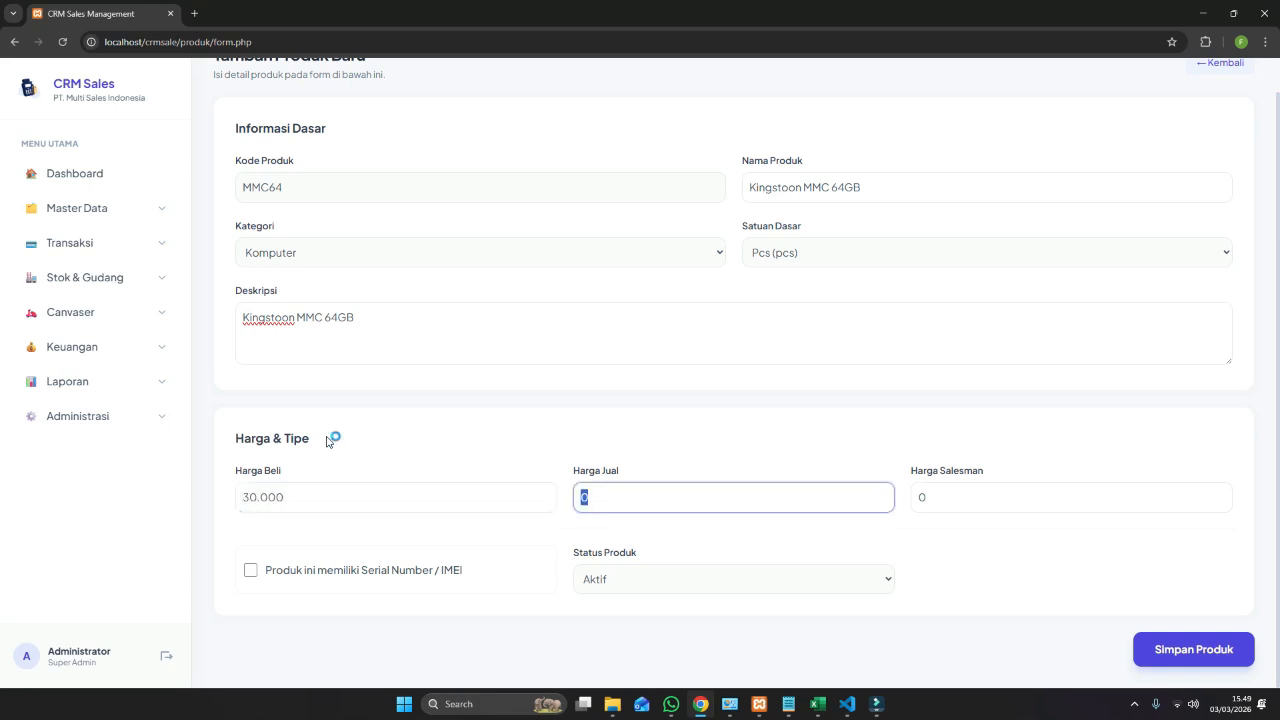
type("40.000")
key("Tab")
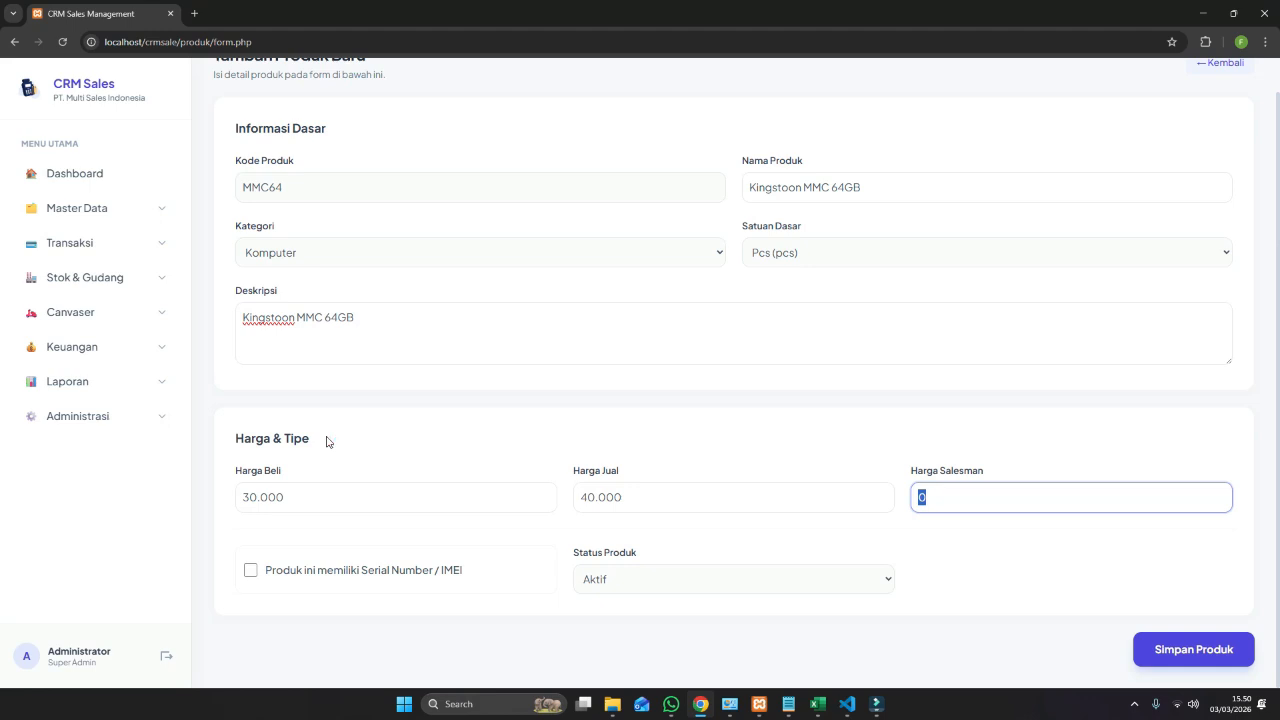
type("350000")
left_click(1165, 650)
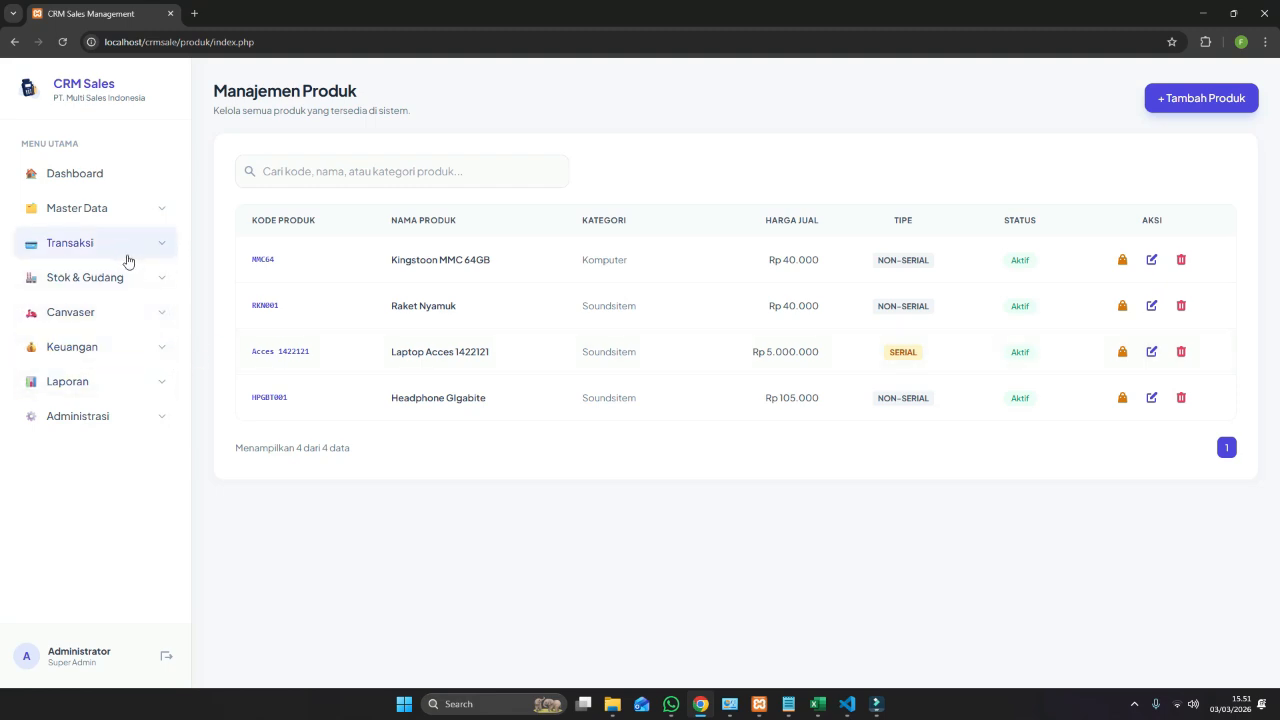
Go to the Input Stok Awal bulk opening-stock page under Stok & Gudang.
left_click(145, 282)
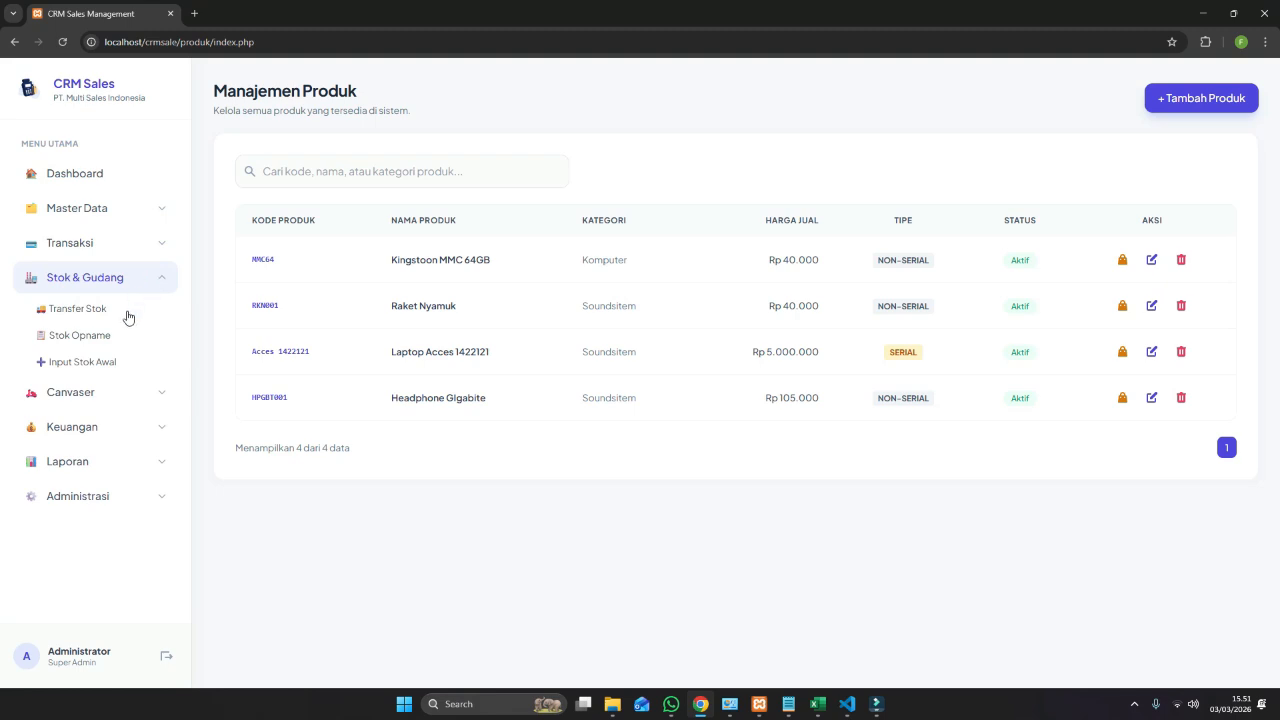
left_click(85, 363)
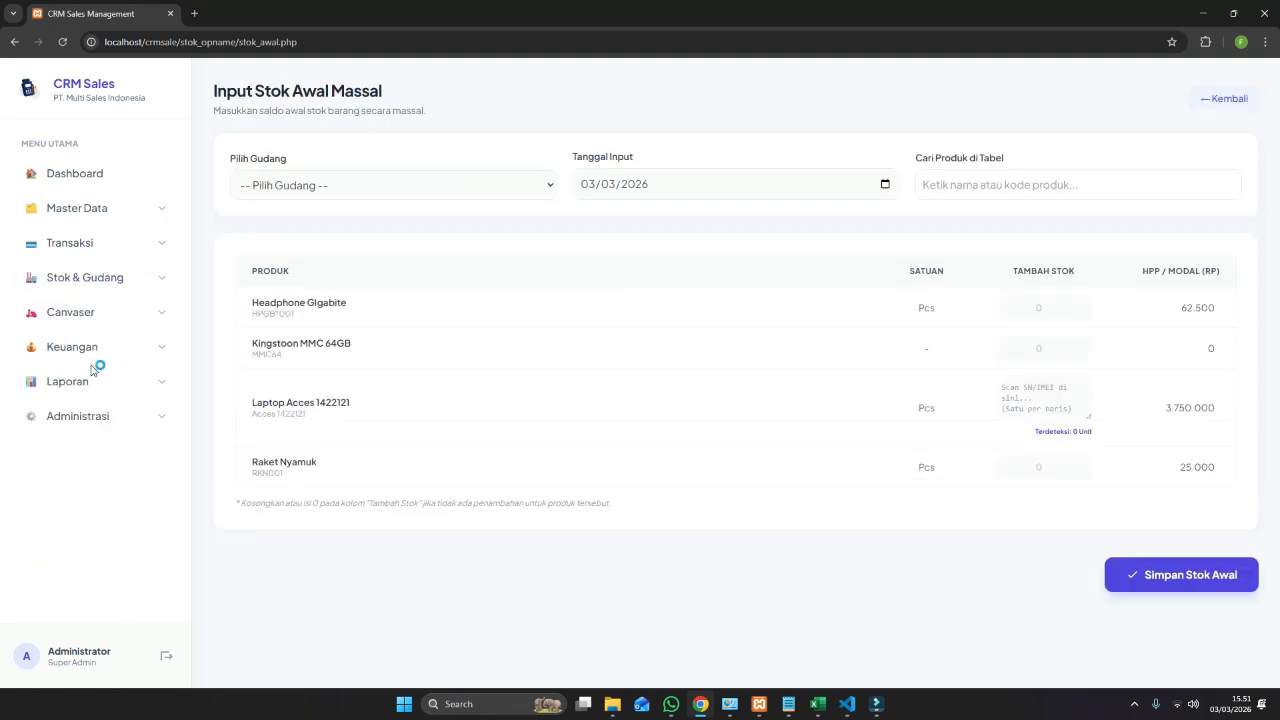
Check the Gudang list showing Gudang Cikelet, Gudang Utama and Gudang Cibalong.
left_click(139, 208)
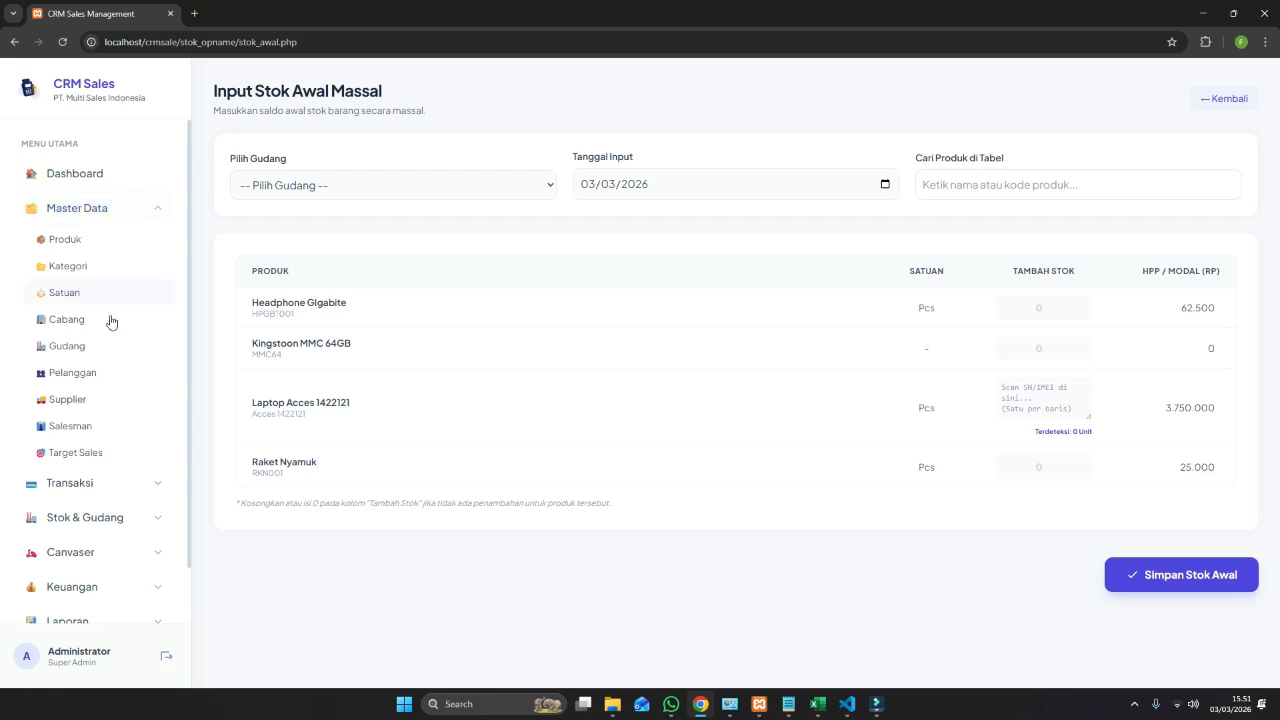
left_click(84, 351)
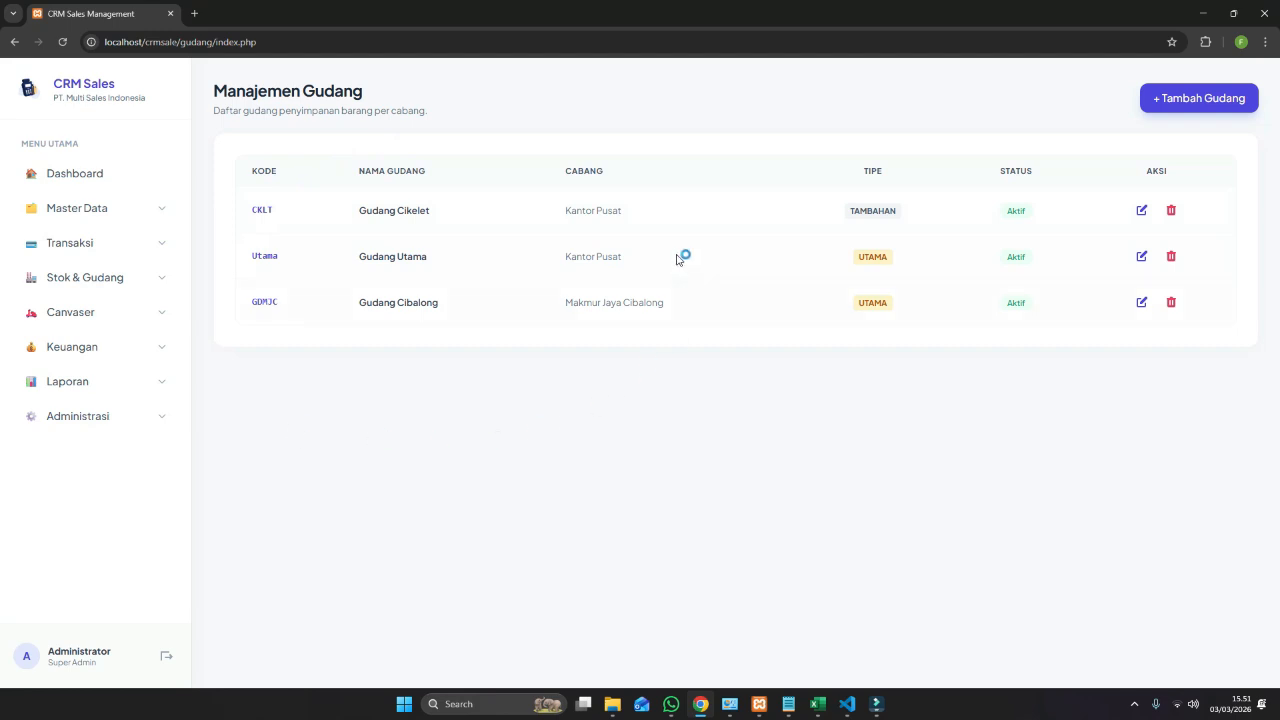
left_click(121, 210)
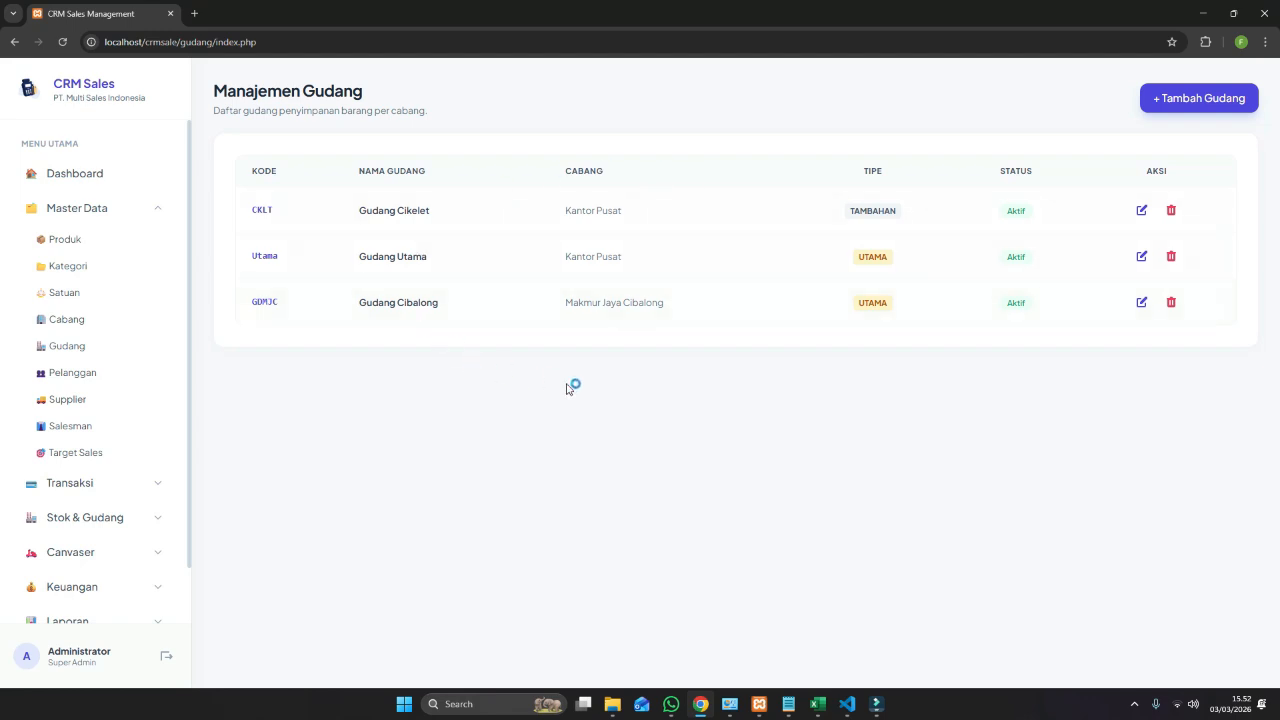
Return to the Input Stok Awal page via the Stok & Gudang section.
scroll(151, 529, "down", 1)
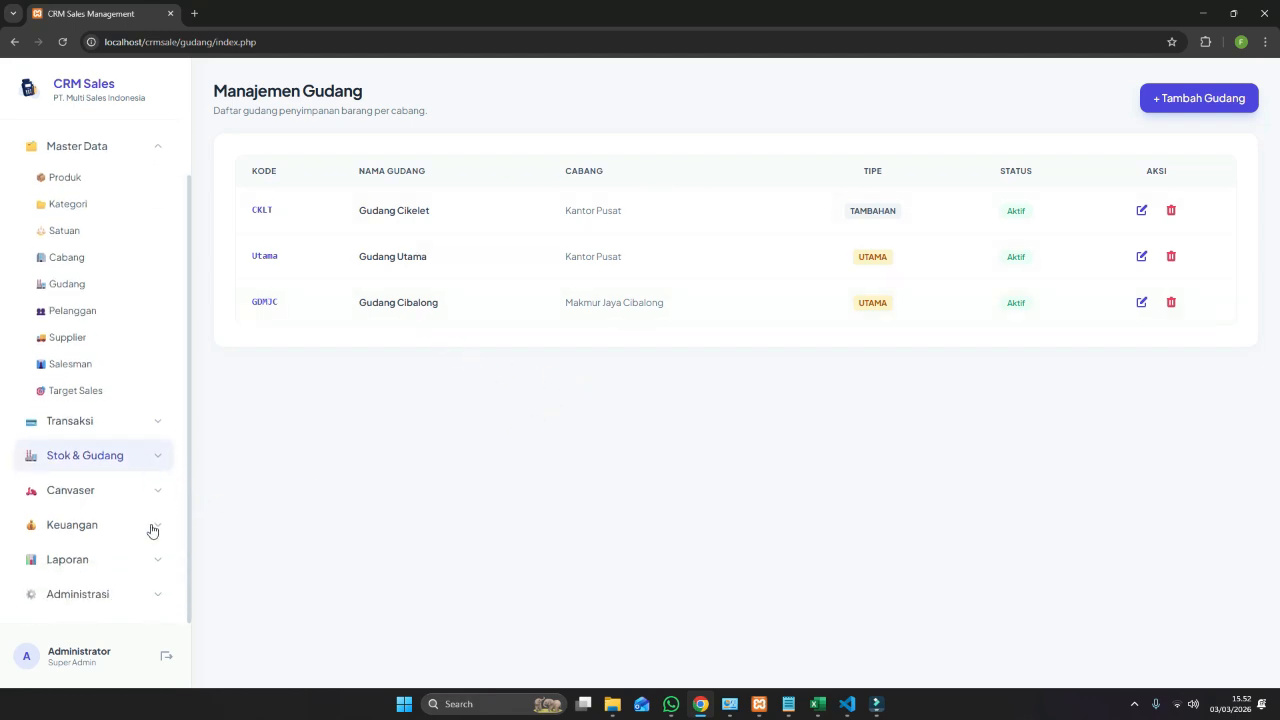
left_click(145, 457)
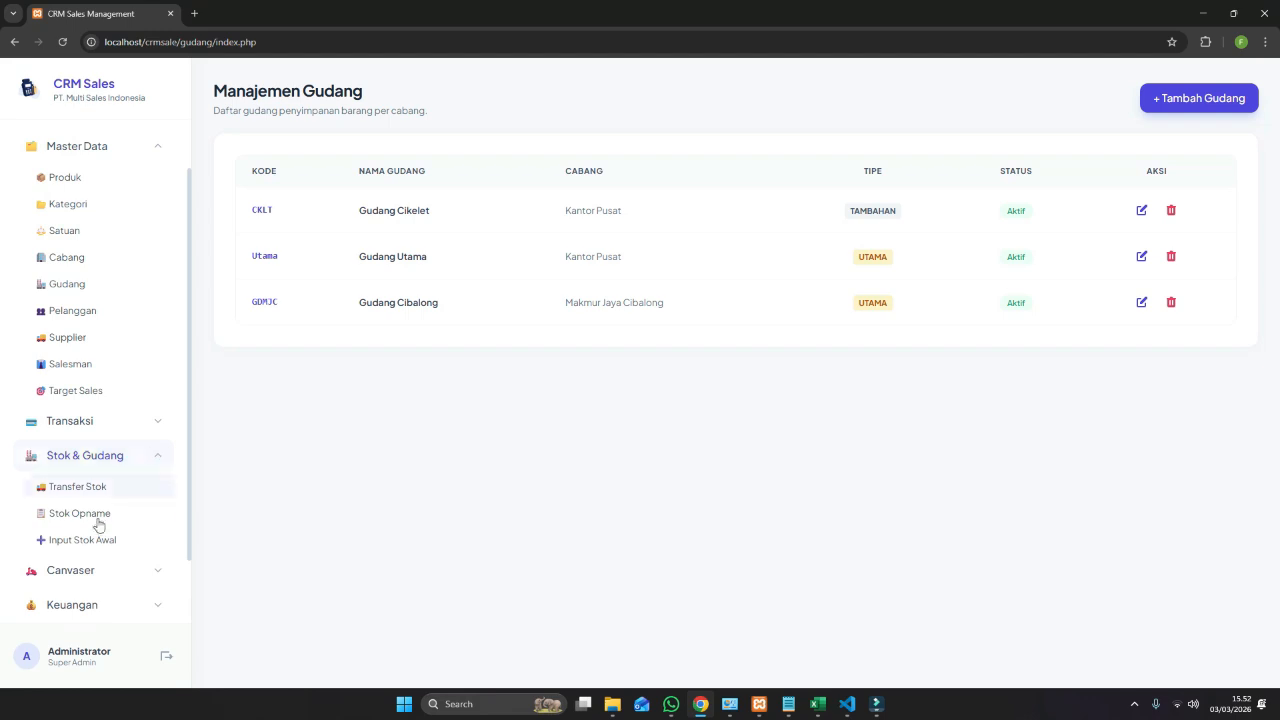
left_click(92, 540)
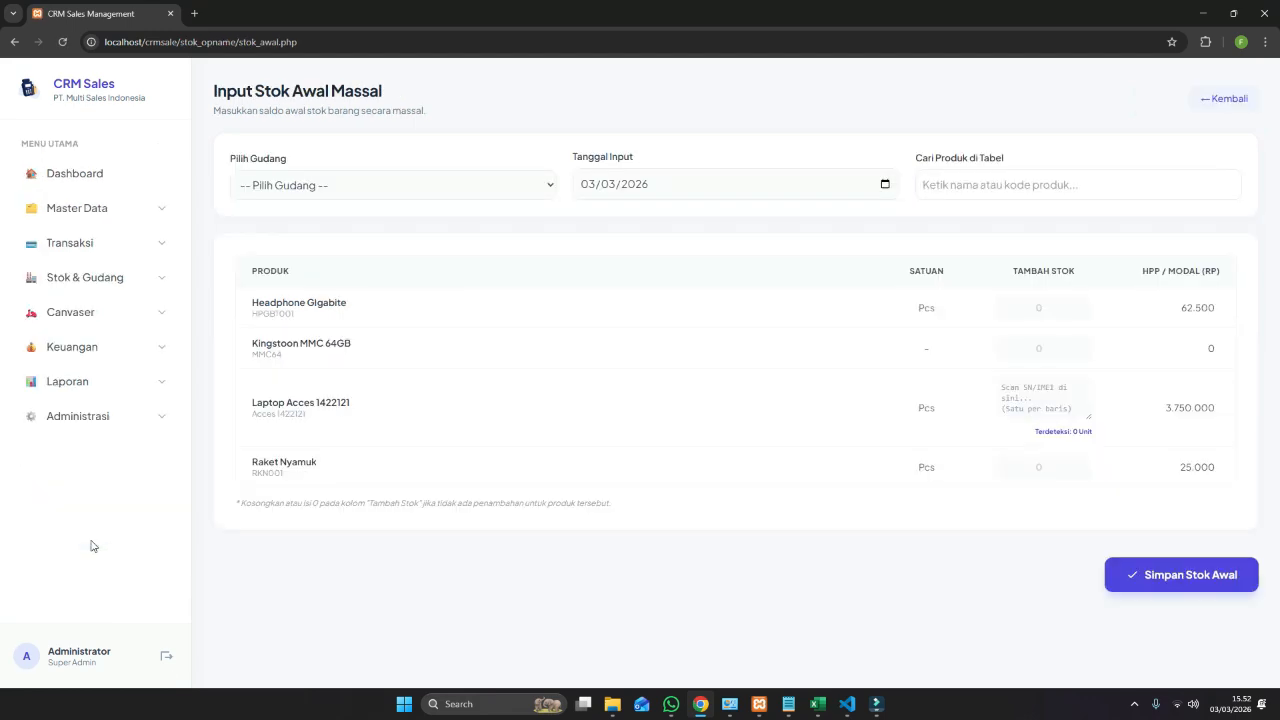
Choose Gudang Utama; enter 10 Headphone Gigabite, 10 Kingstoon MMC 64GB and three laptop serials.
left_click(390, 184)
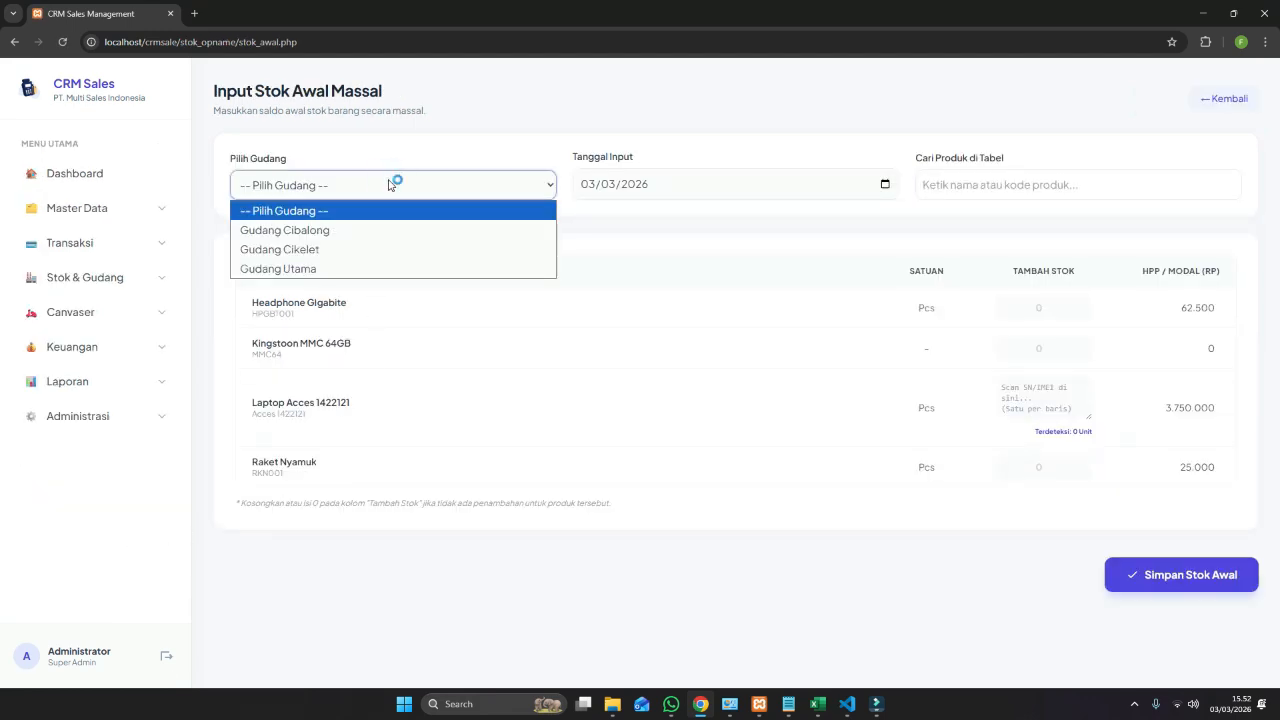
left_click(290, 270)
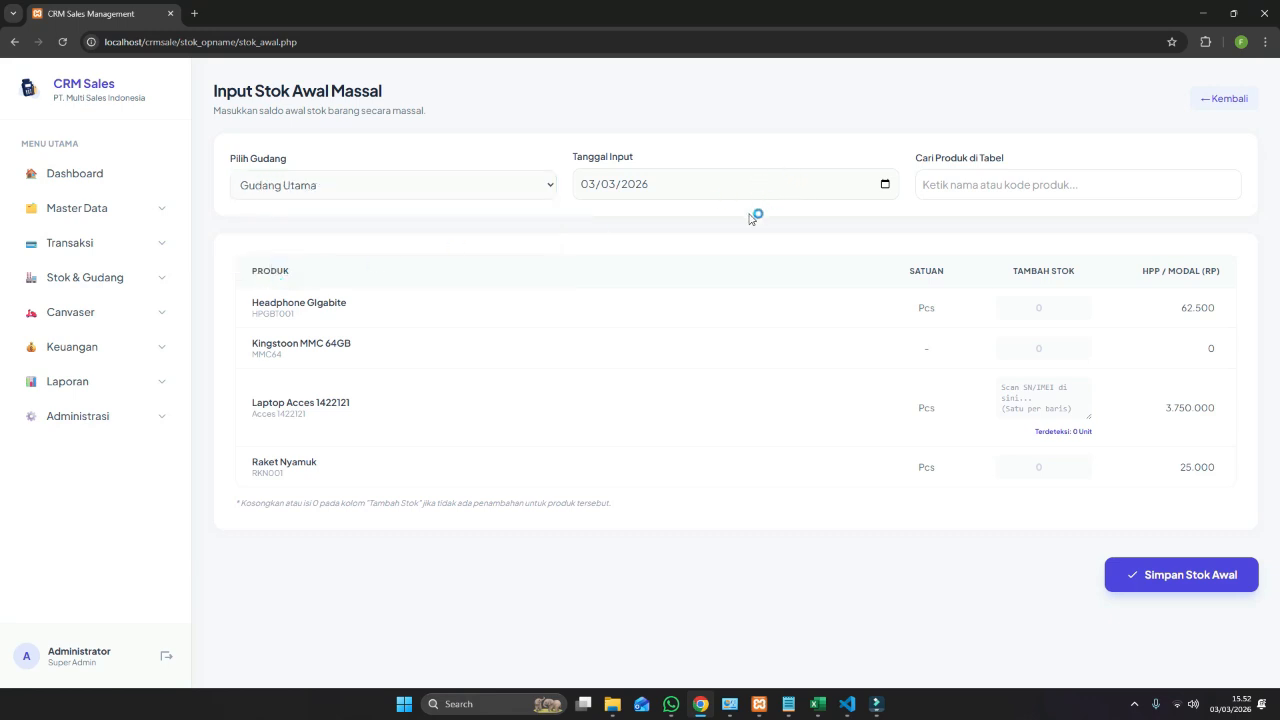
left_click(1040, 307)
left_click(1041, 348)
left_click(1025, 393)
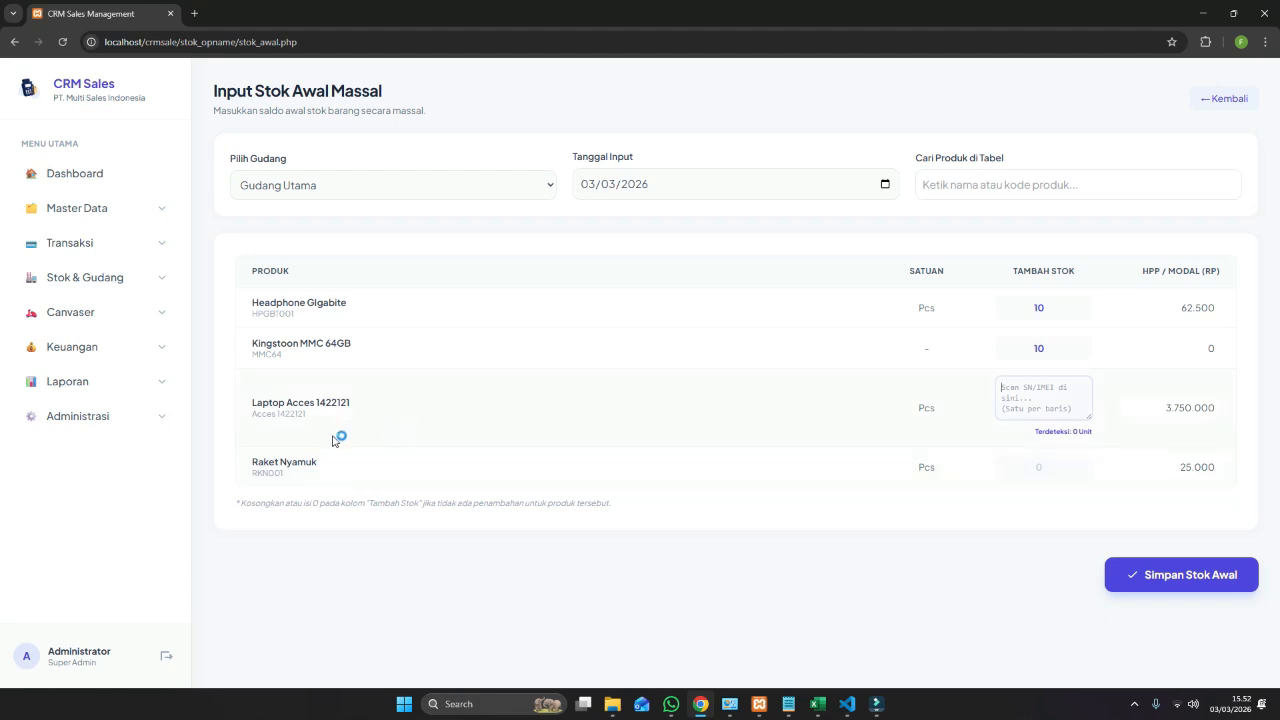
left_click(1009, 395)
type("1411212111112")
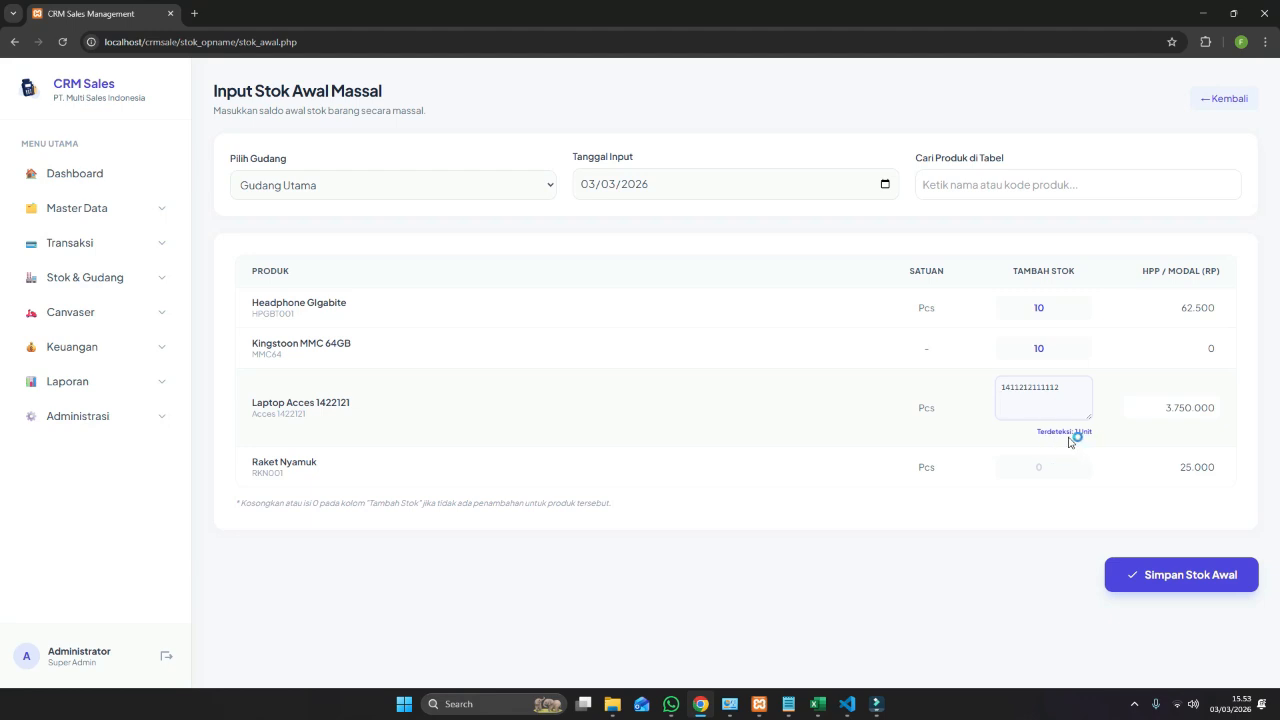
type("511212111111")
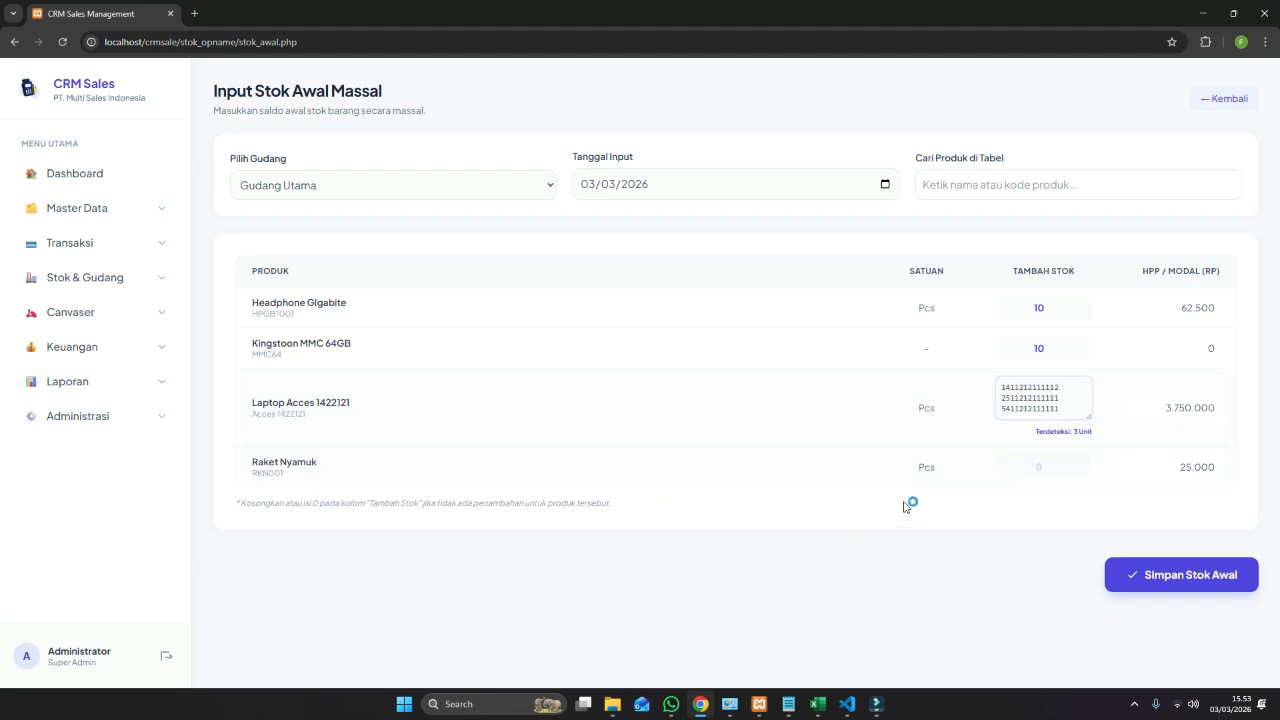
Enter 10 Raket Nyamuk and save the opening stock, confirming both prompts.
left_click(1020, 466)
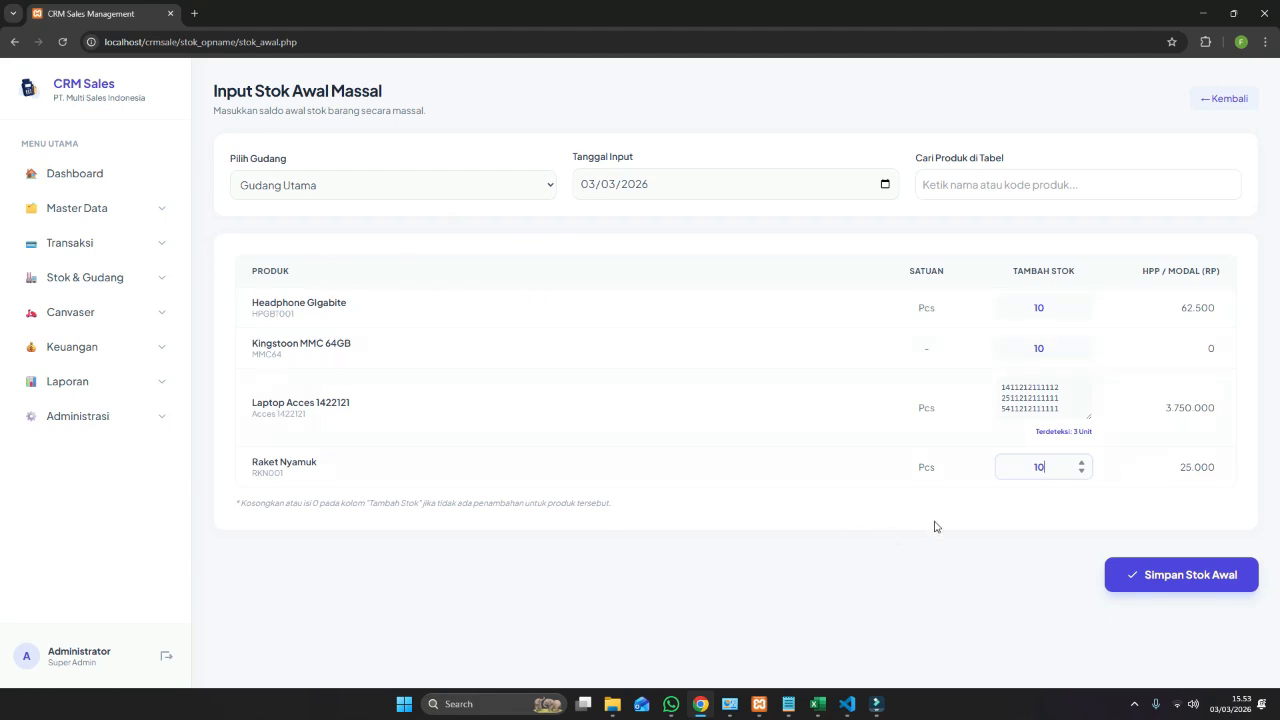
left_click(1168, 587)
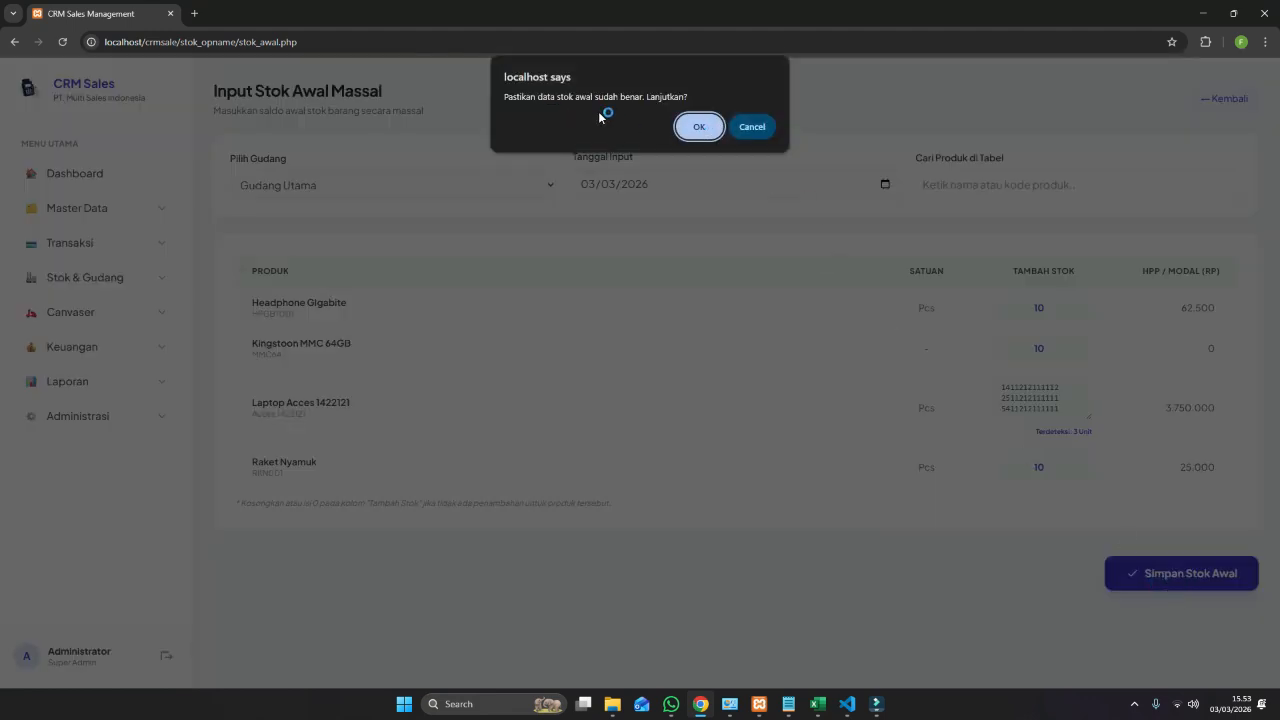
left_click(698, 127)
left_click(767, 127)
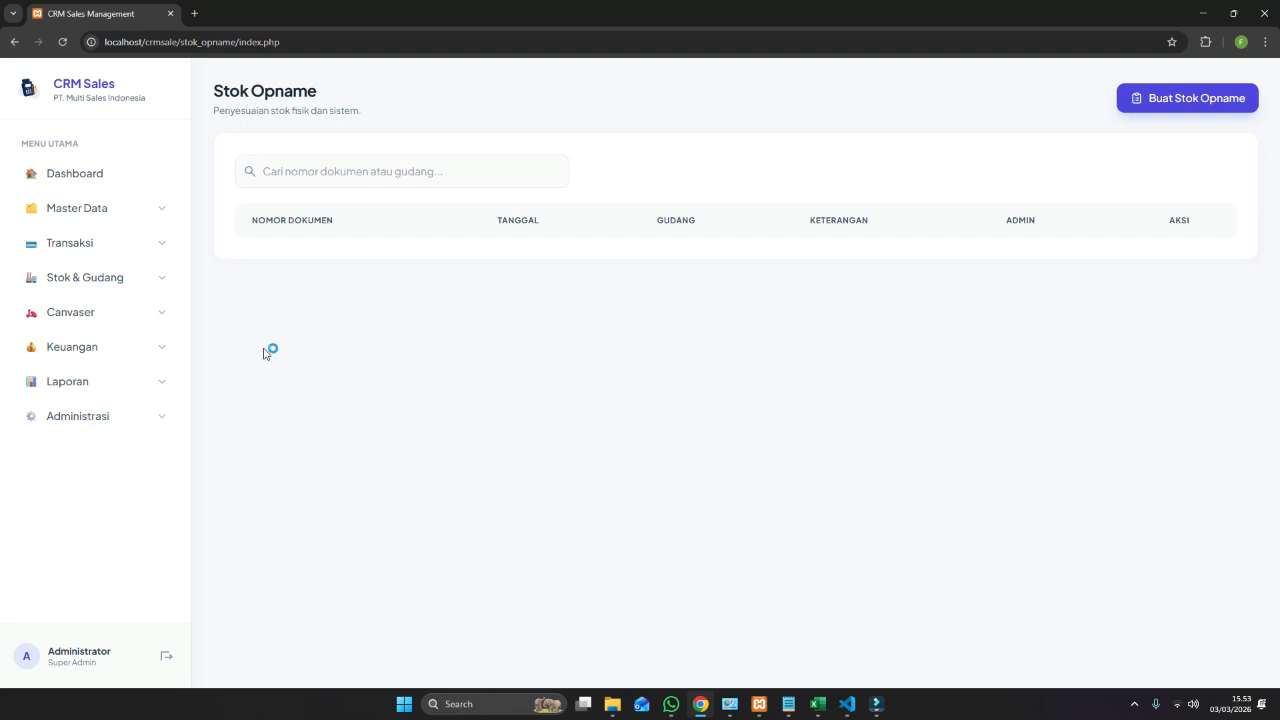
Start a stock opname for Gudang Utama showing matching counts, then go to the Kartu Stok report.
left_click(155, 284)
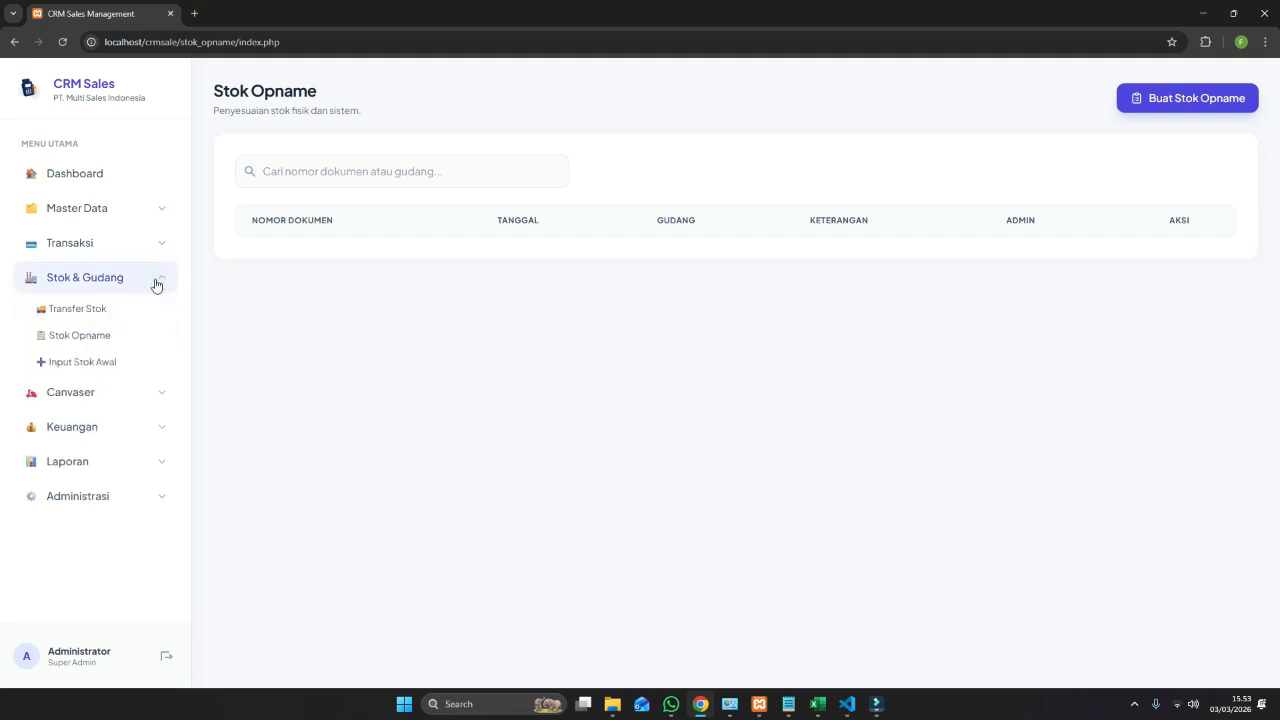
left_click(134, 334)
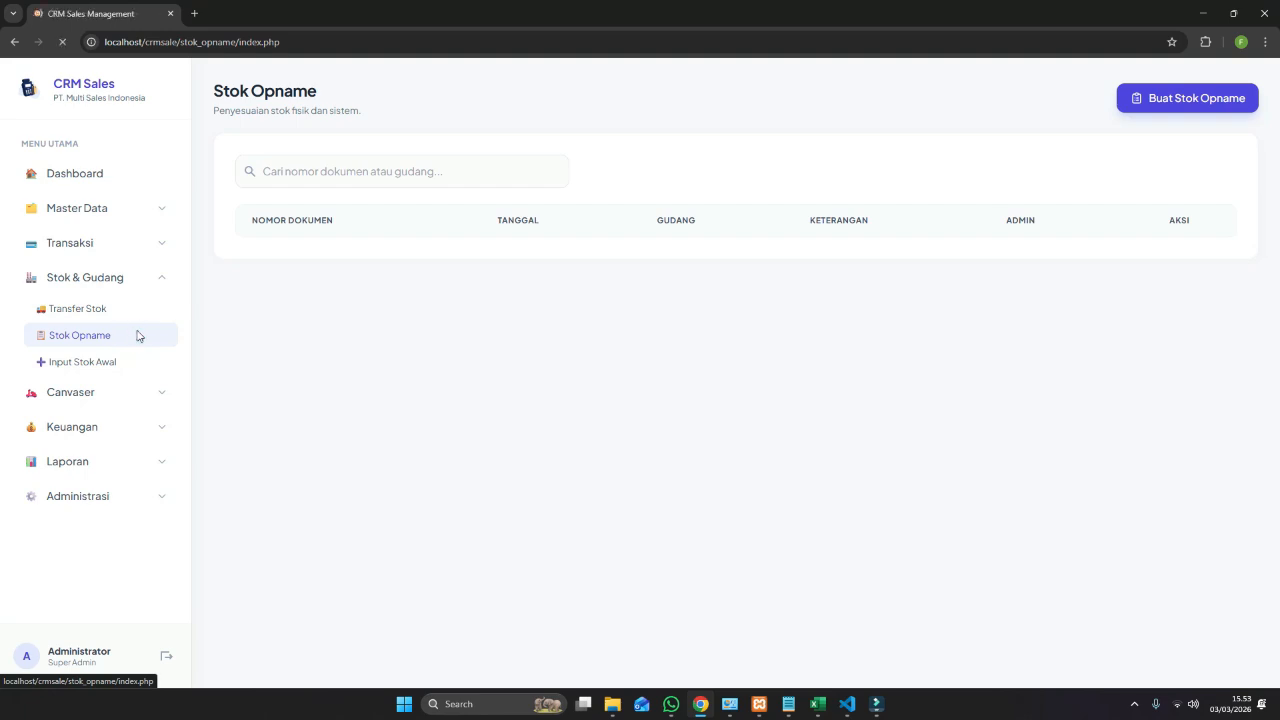
left_click(372, 171)
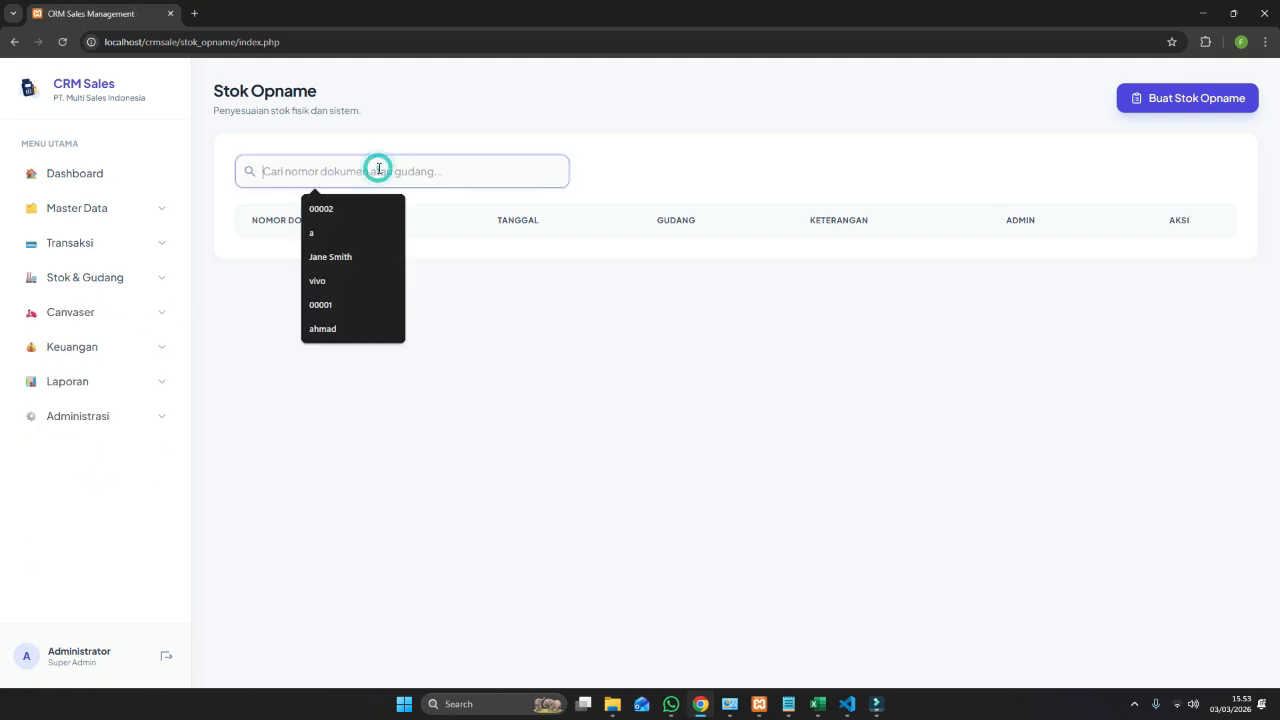
left_click(1233, 99)
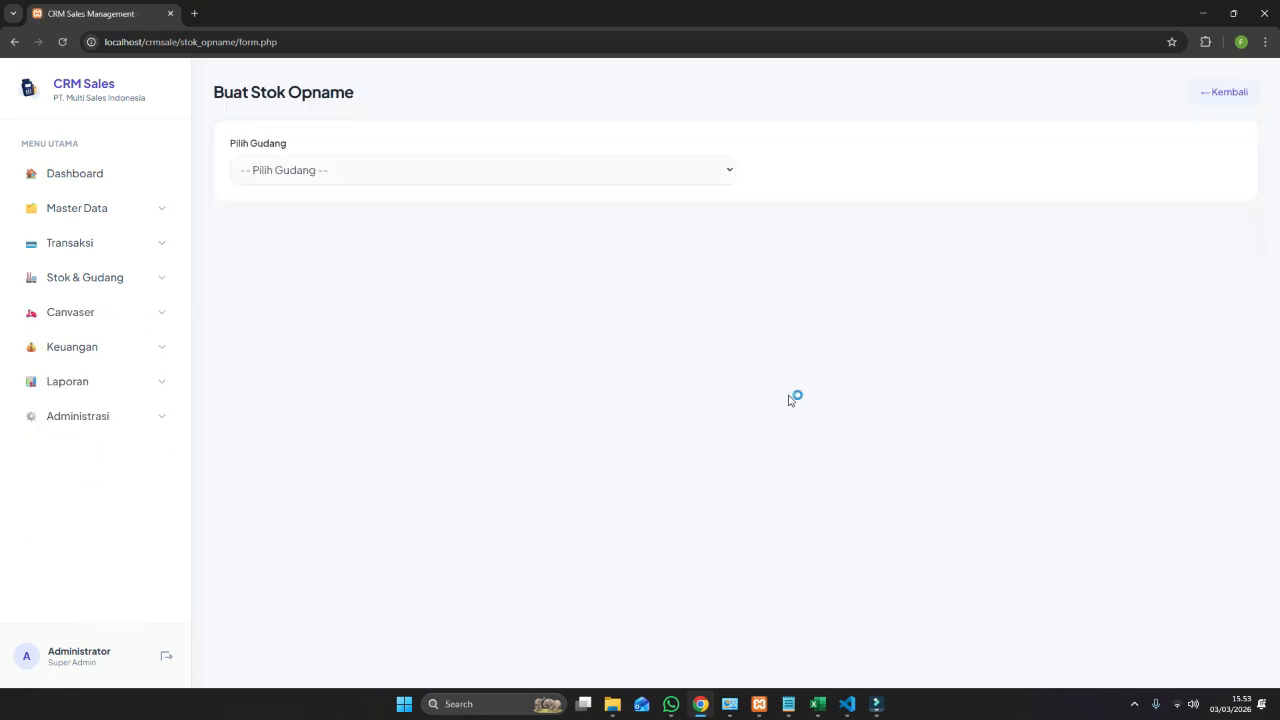
left_click(349, 177)
left_click(340, 255)
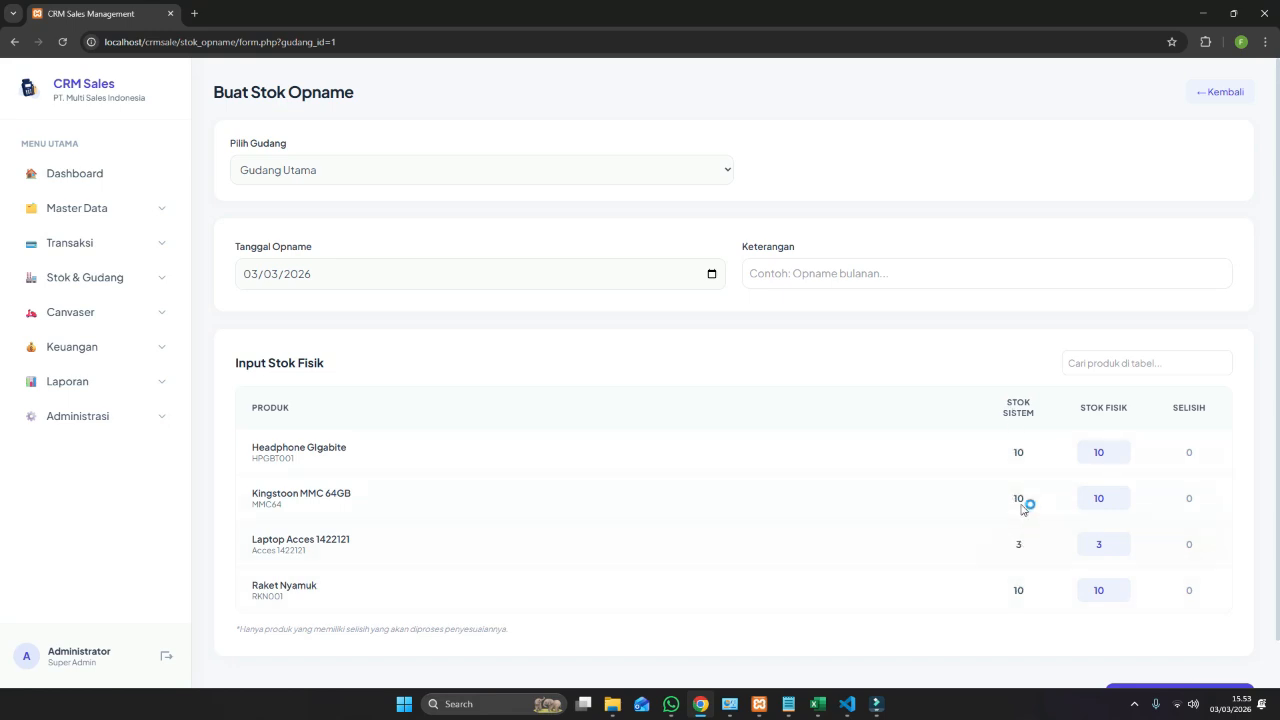
left_click(157, 386)
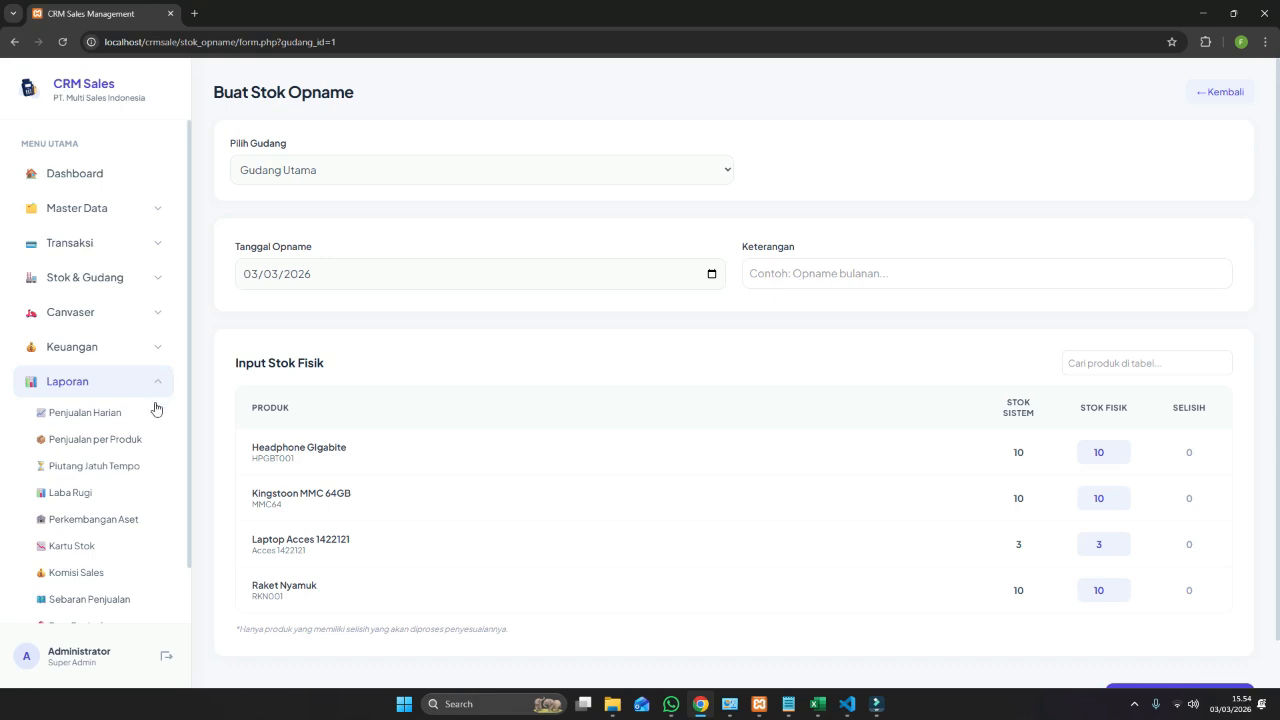
left_click(121, 553)
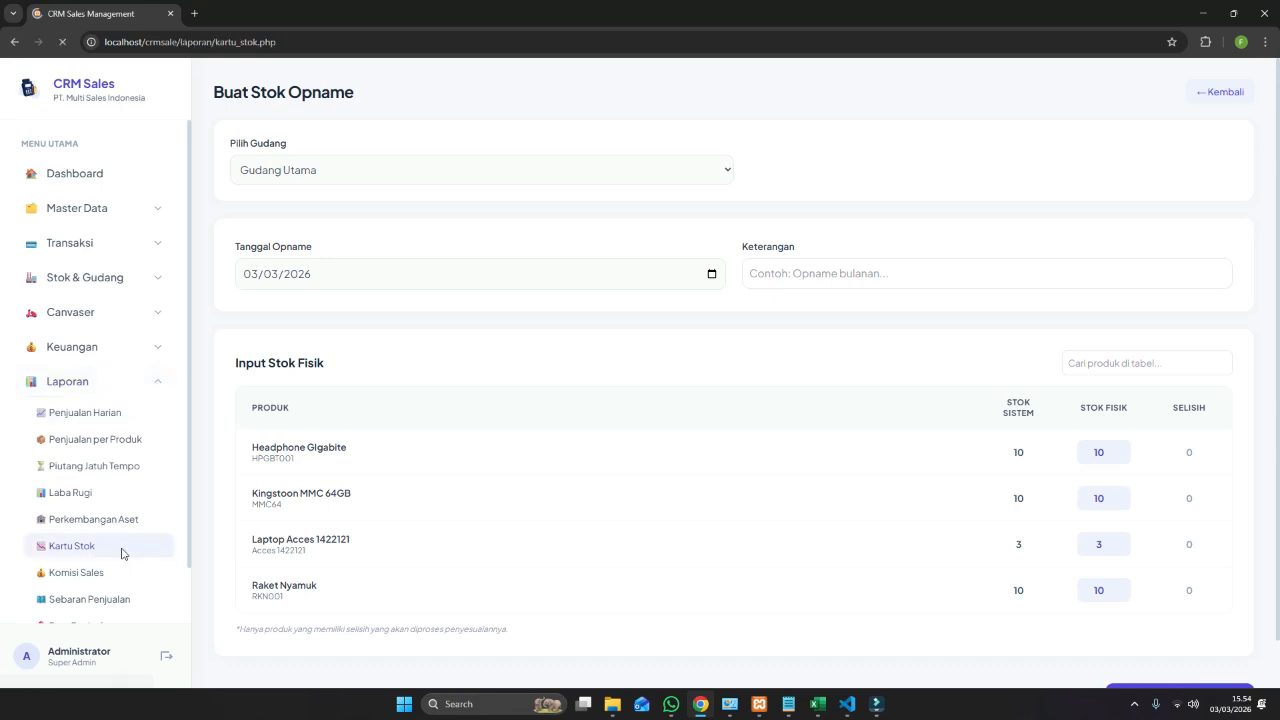
Show the RKN001 Raket Nyamuk stock card for Gudang Utama, closing balance 10.
left_click(473, 180)
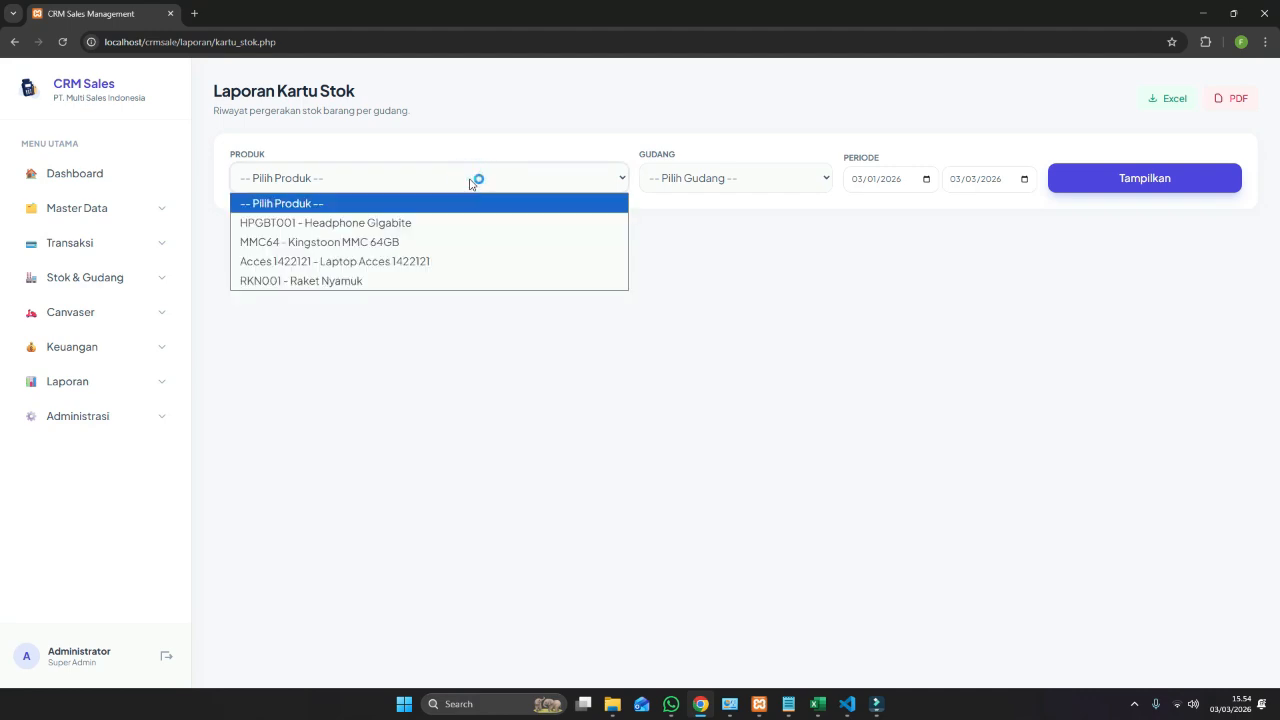
left_click(456, 283)
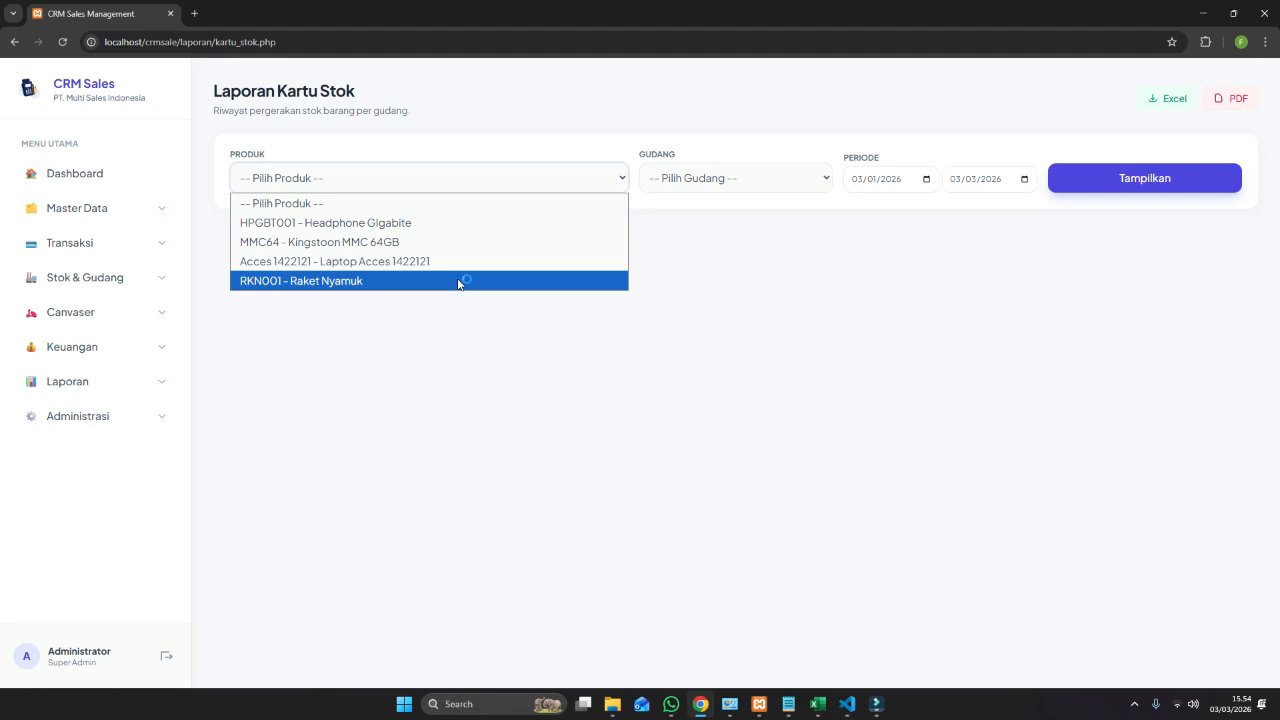
left_click(460, 281)
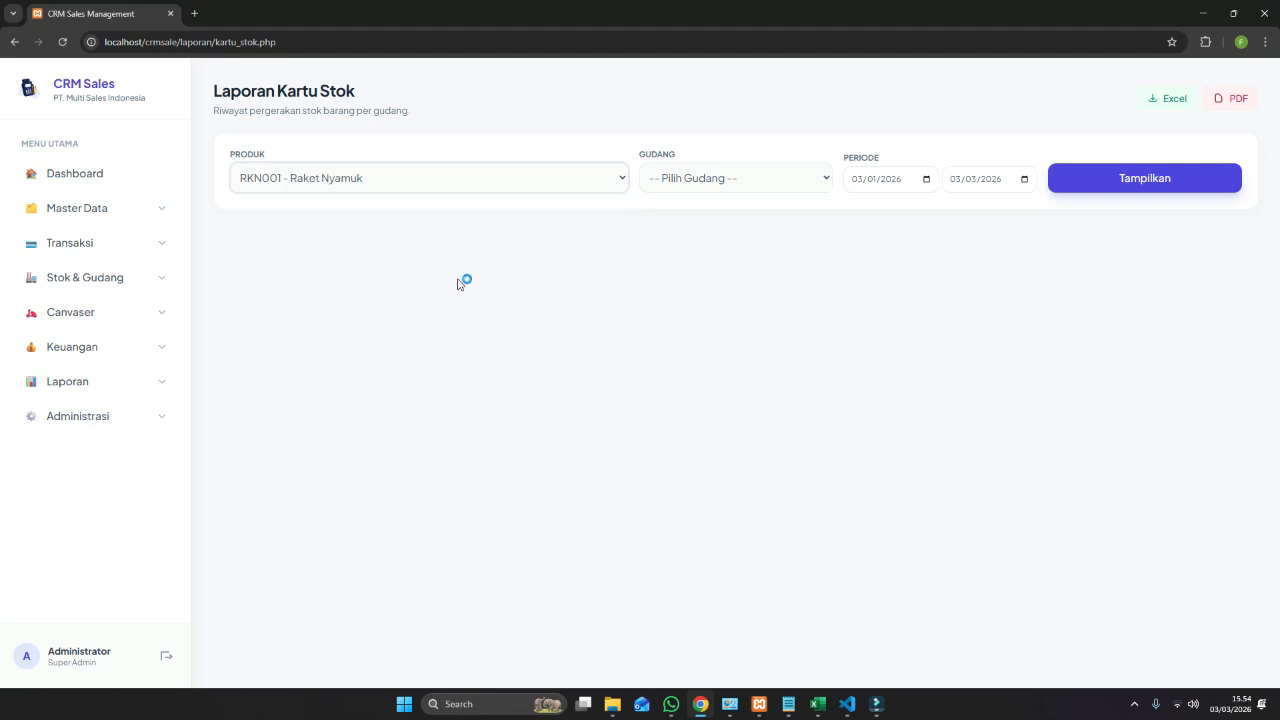
left_click(723, 176)
left_click(724, 180)
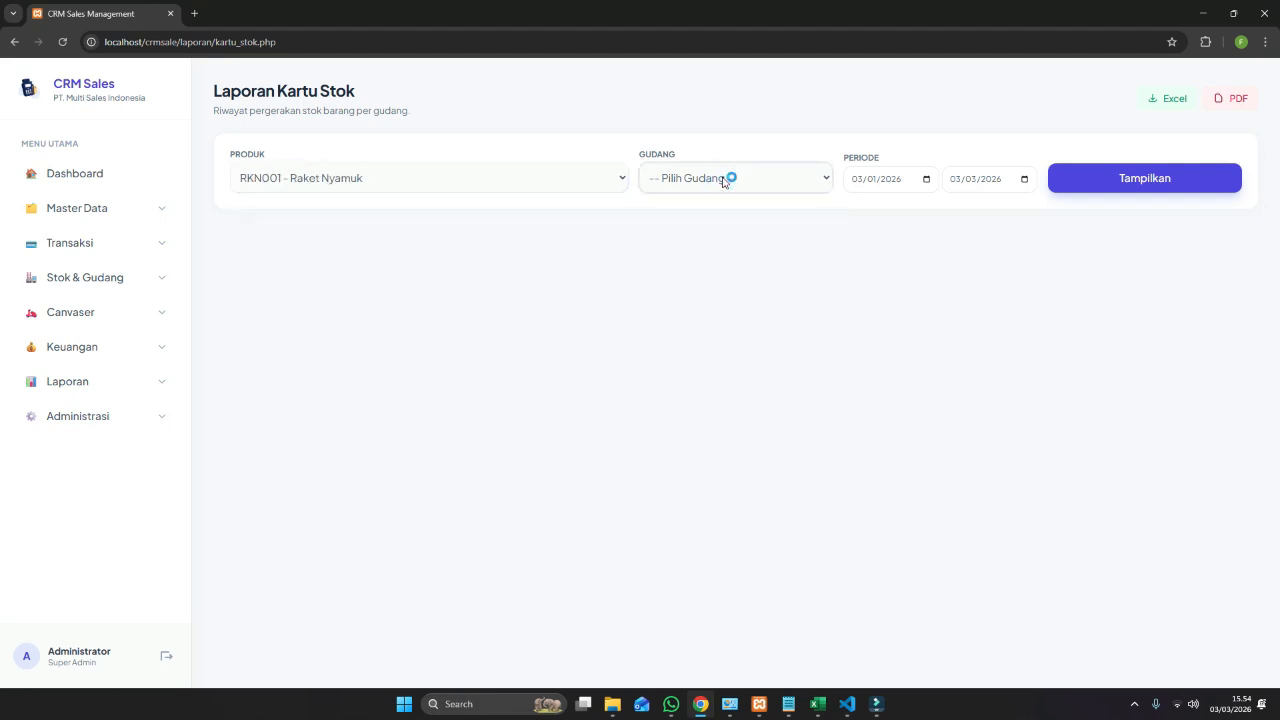
left_click(729, 193)
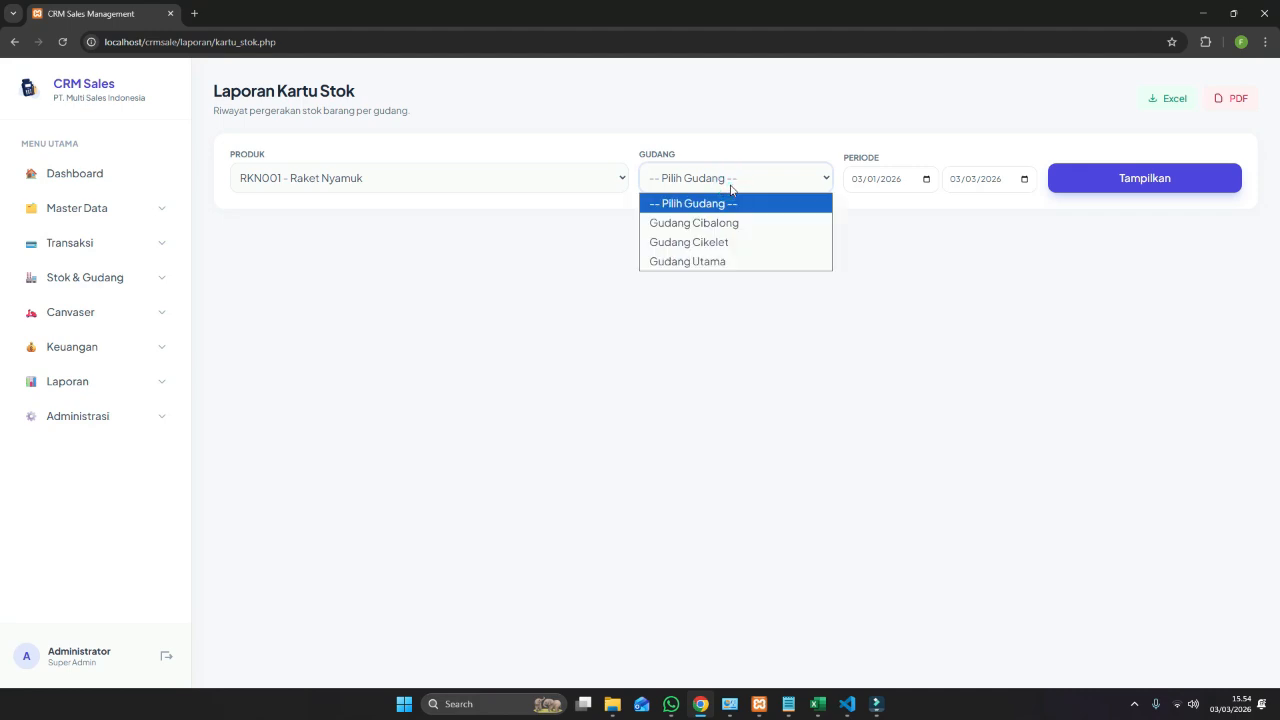
left_click(724, 261)
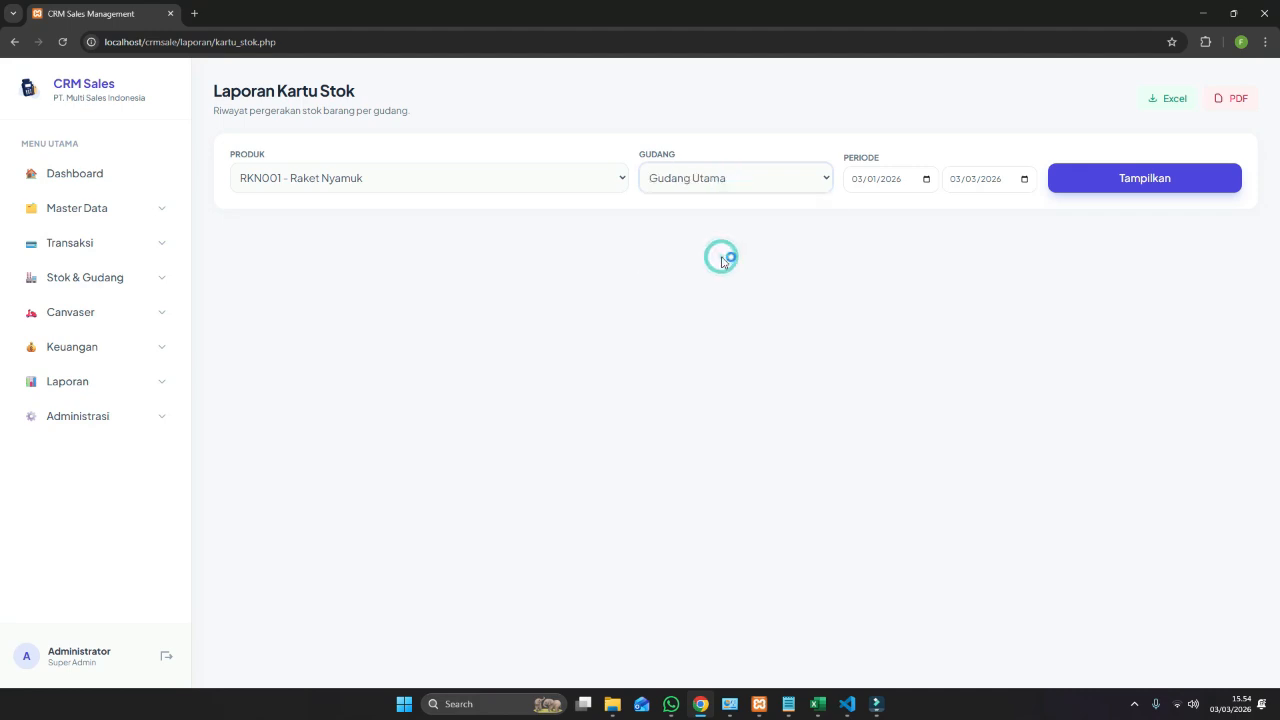
left_click(1127, 181)
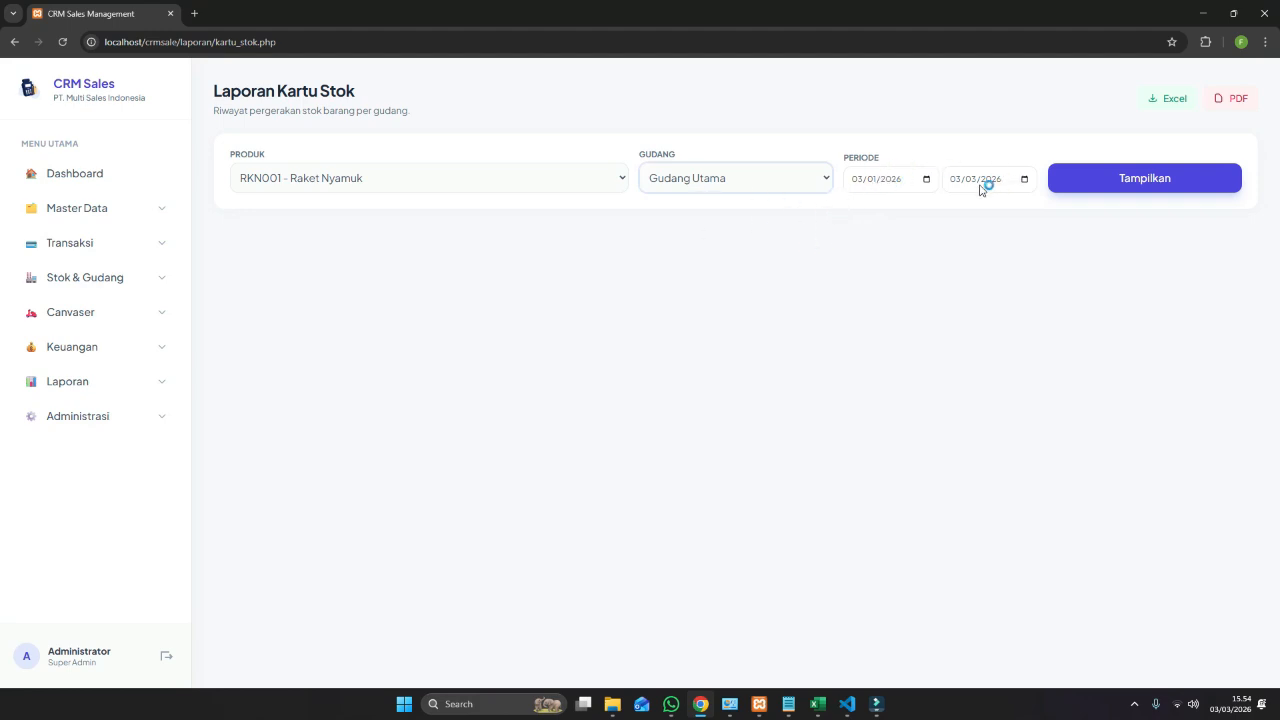
left_click(1100, 181)
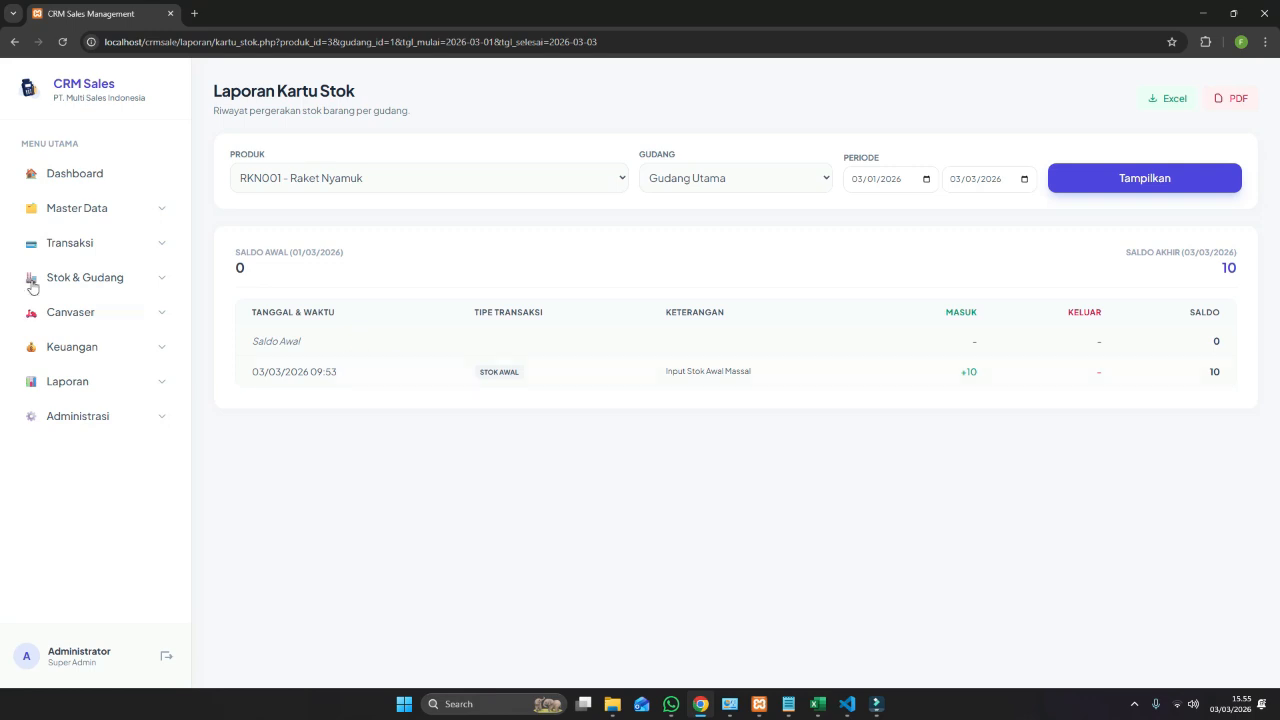
Go to the Transaksi > Penjualan sales transactions list.
left_click(166, 250)
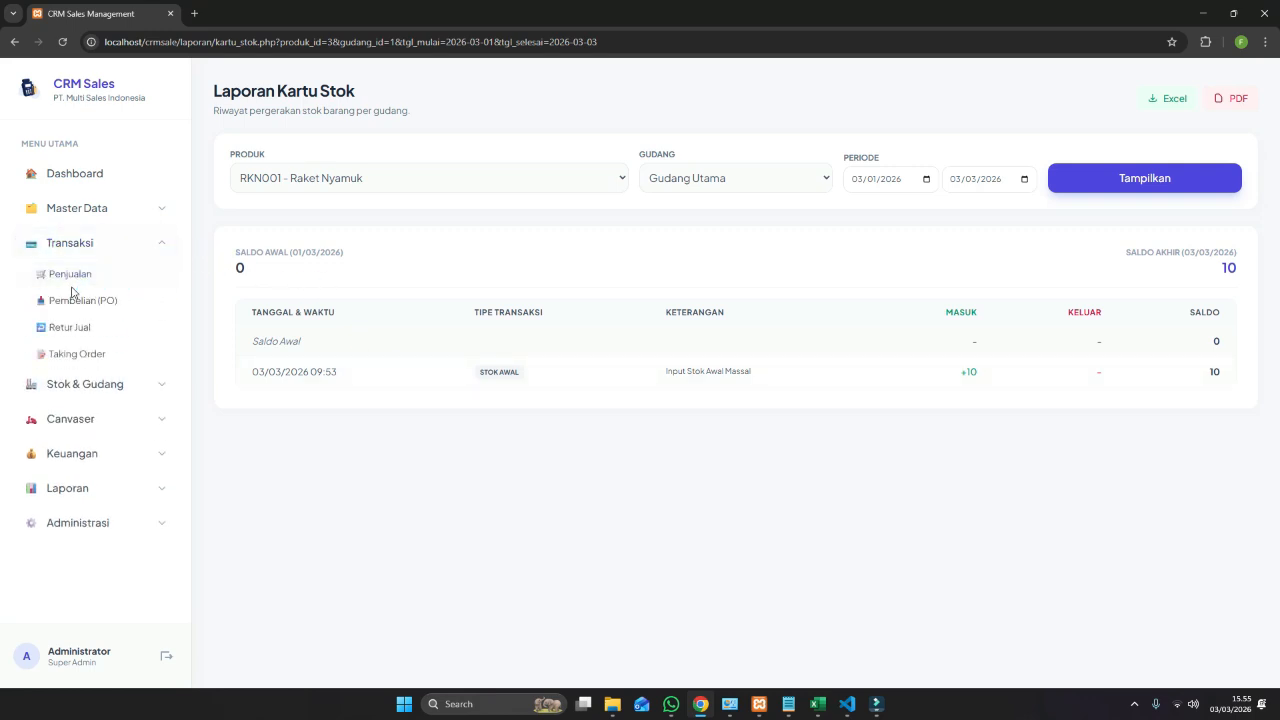
left_click(161, 248)
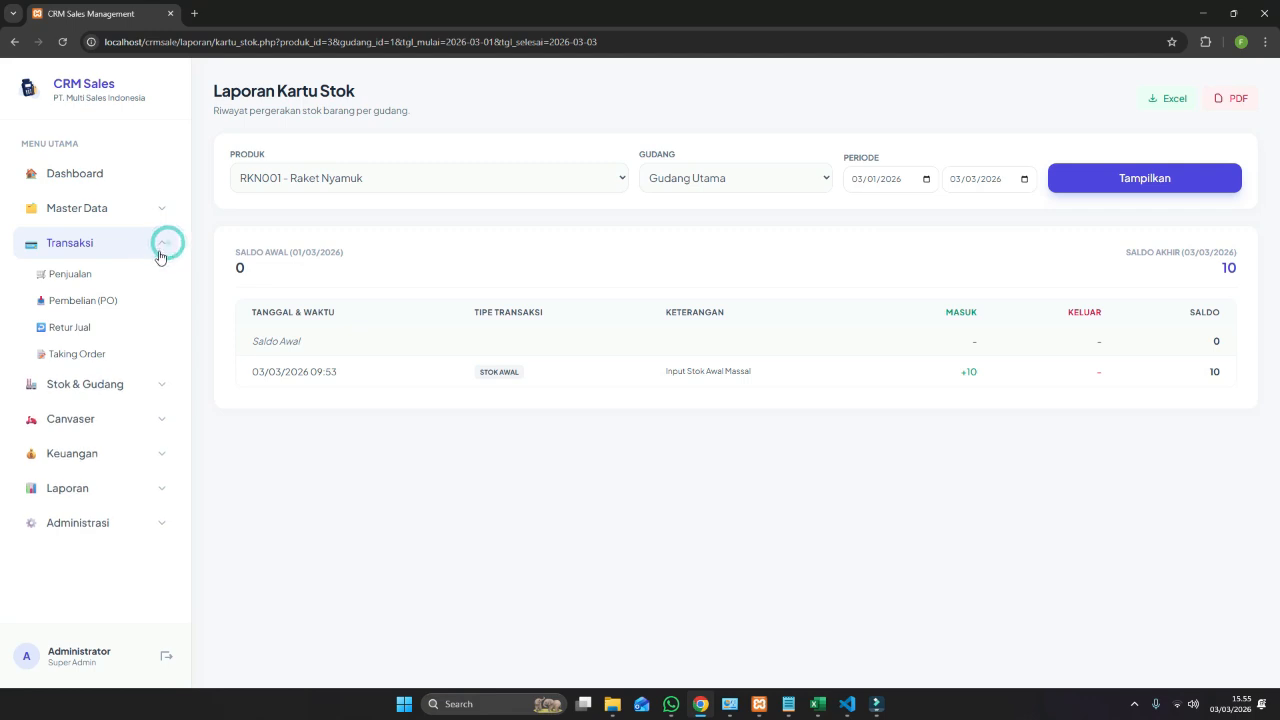
left_click(160, 248)
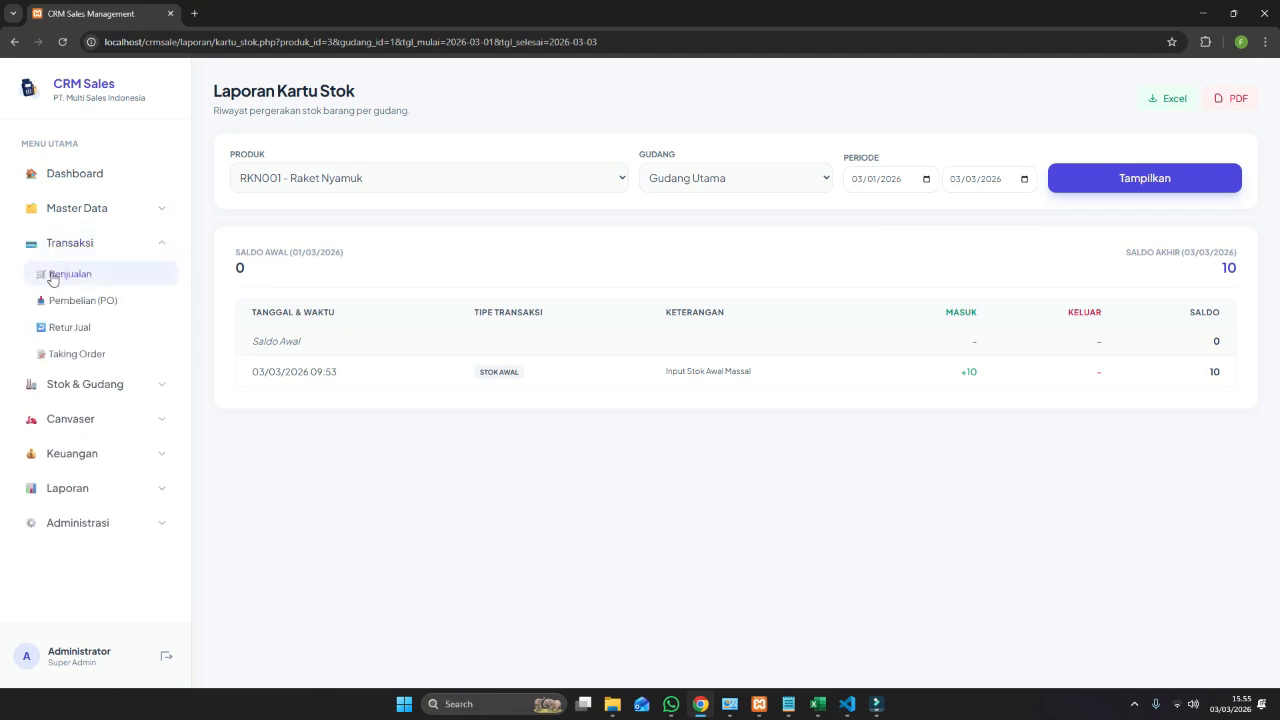
left_click(55, 276)
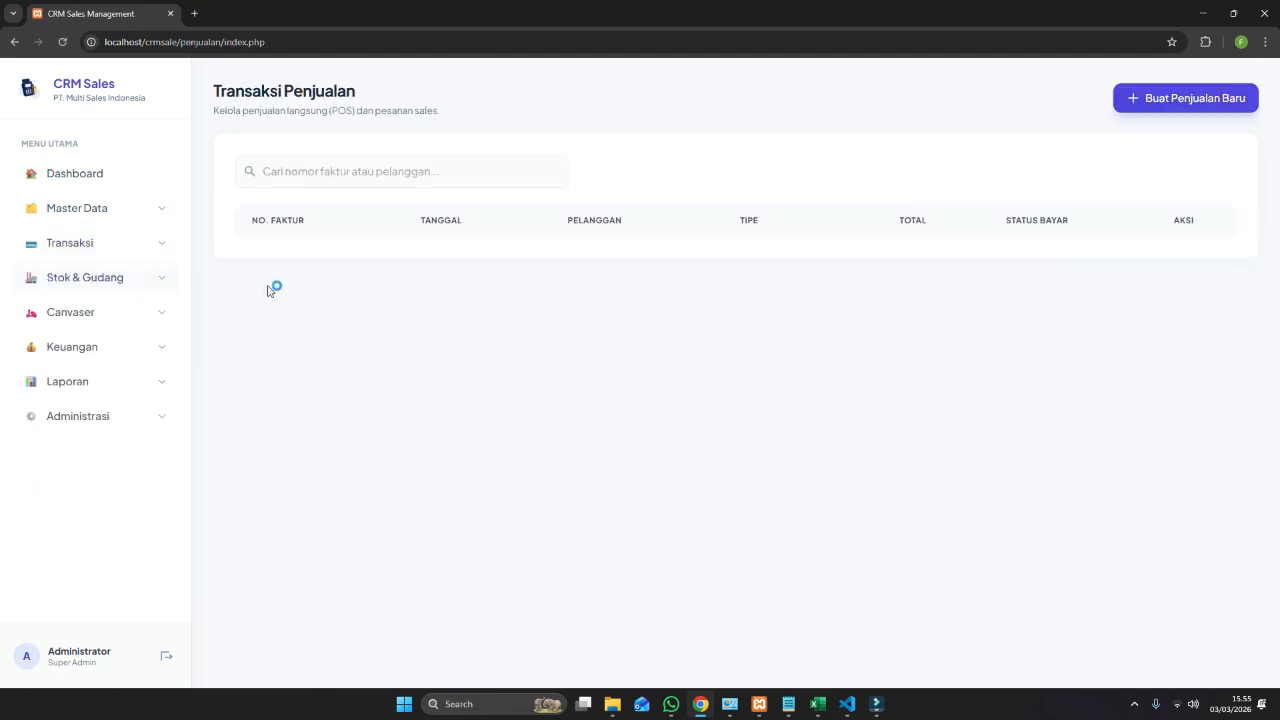
Start a new sale with Gudang Utama as the source warehouse.
left_click(1176, 99)
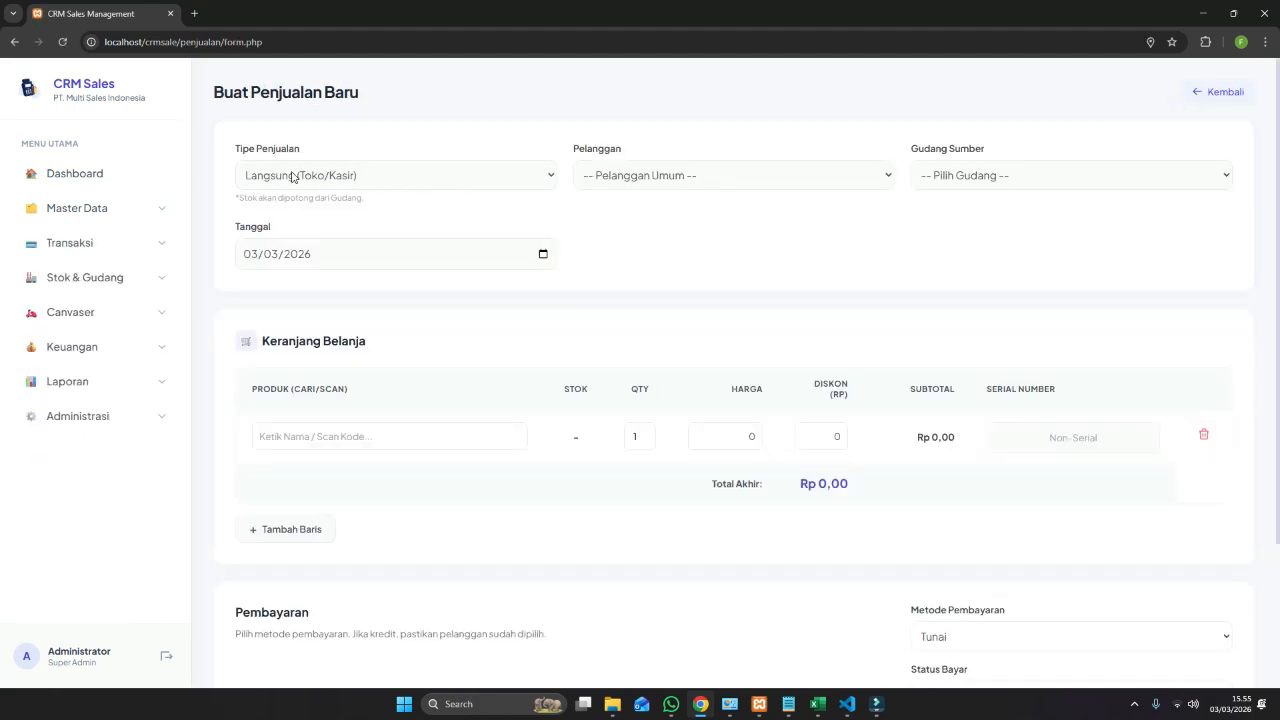
left_click(666, 174)
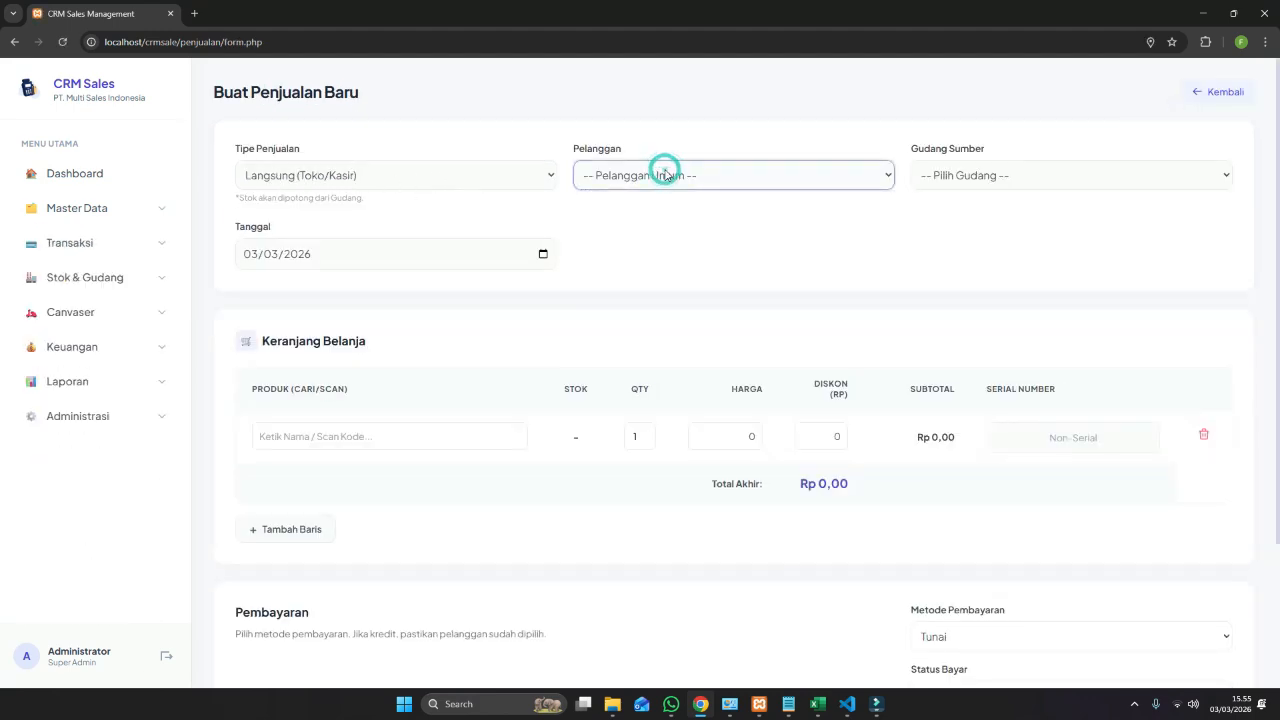
left_click(992, 175)
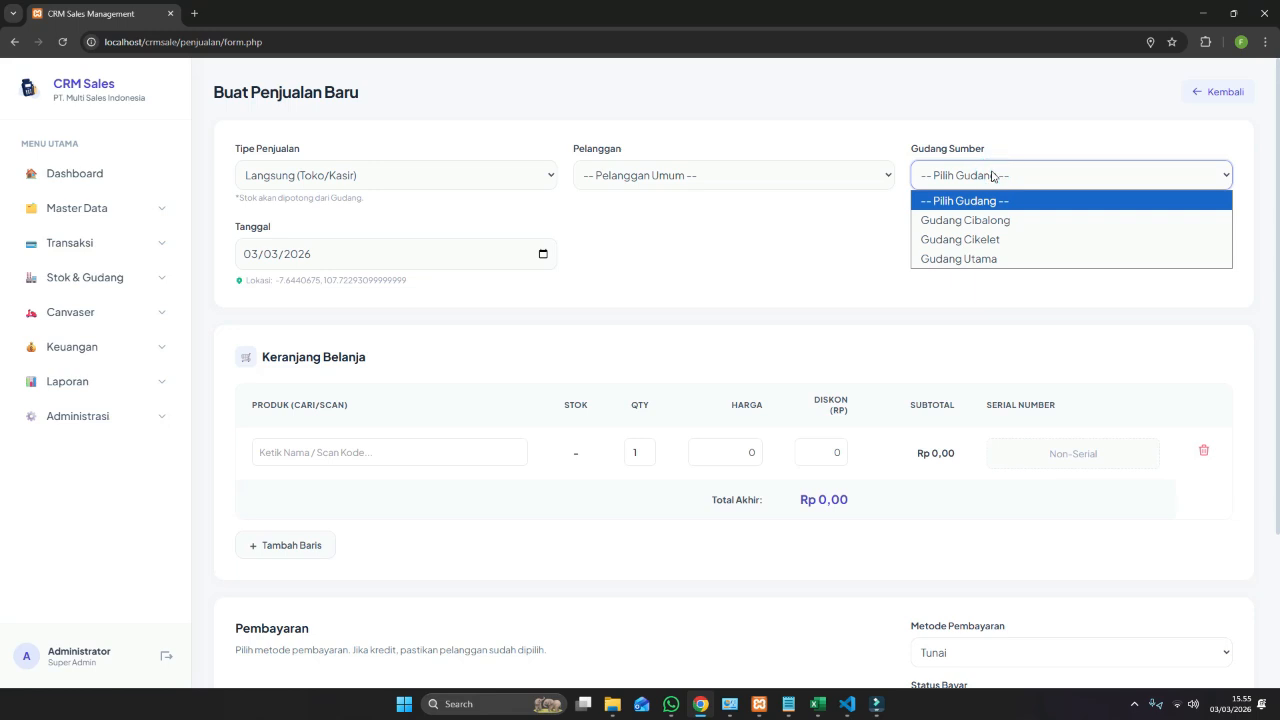
left_click(984, 259)
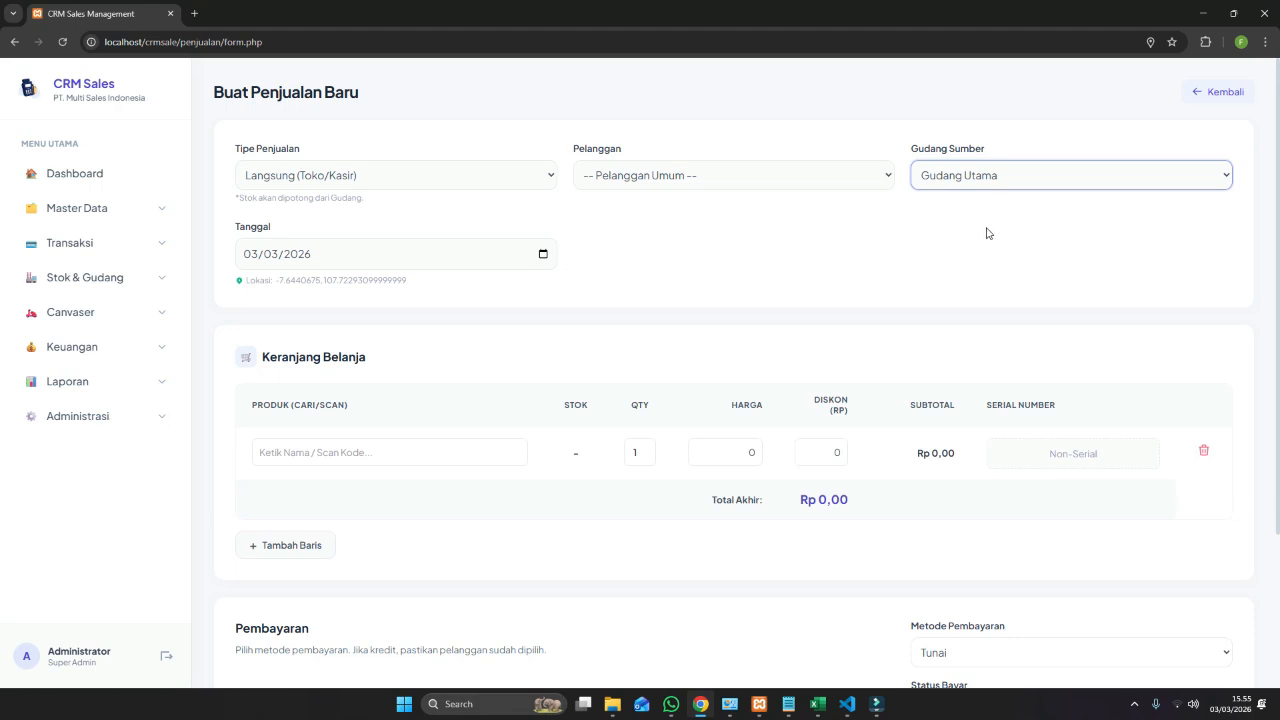
Add Raket Nyamuk and Headphone Gigabite to the cart.
left_click(268, 453)
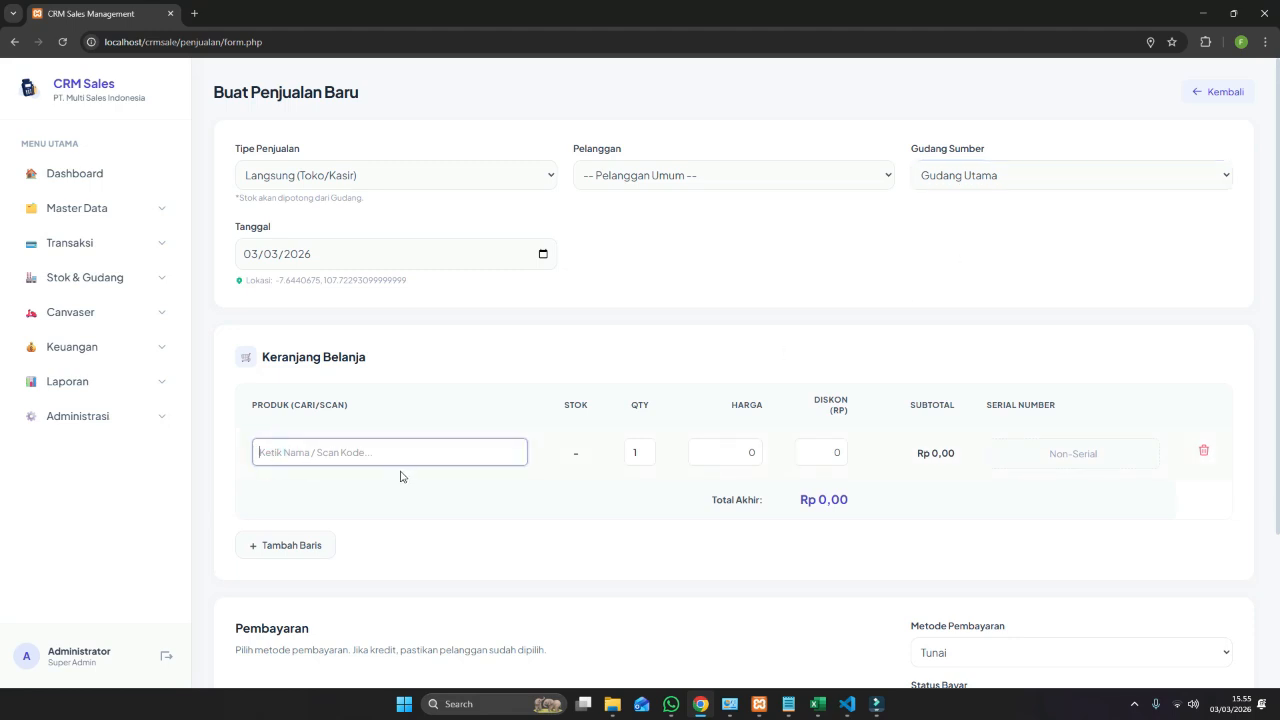
type("ba")
key("BackSpace")
key("BackSpace")
type("r")
double_click(376, 499)
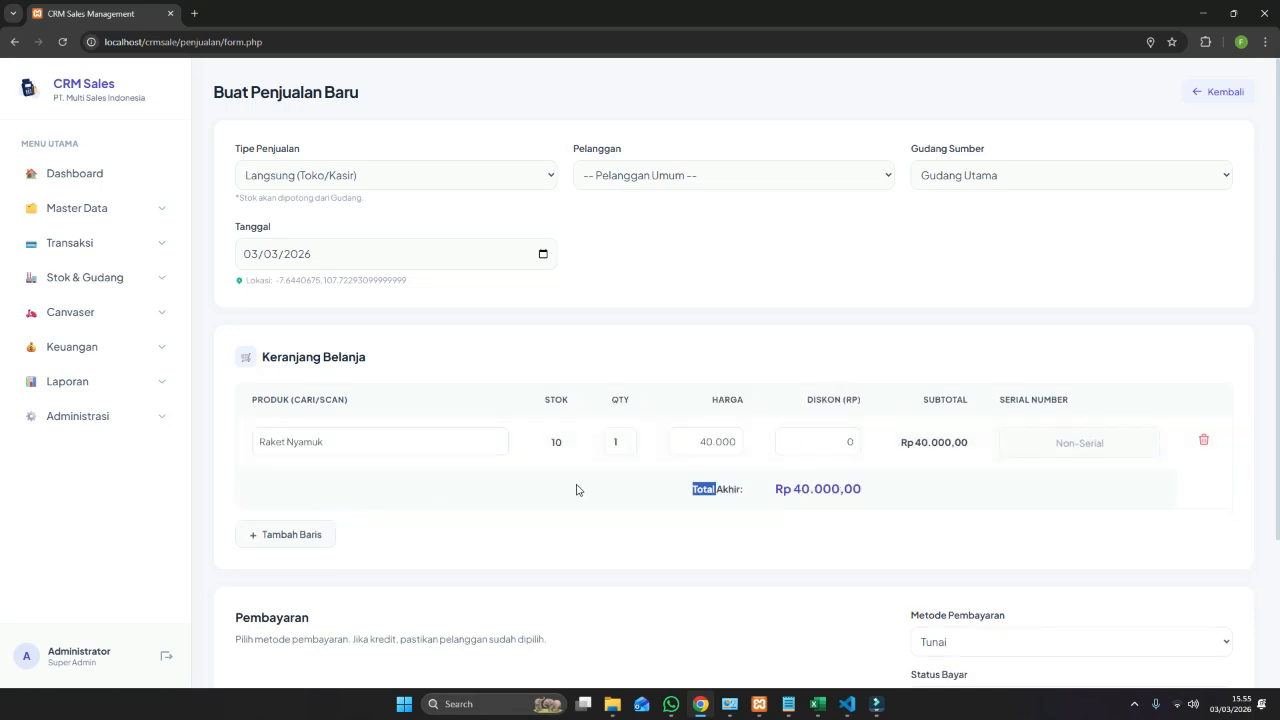
left_click(310, 537)
left_click(307, 494)
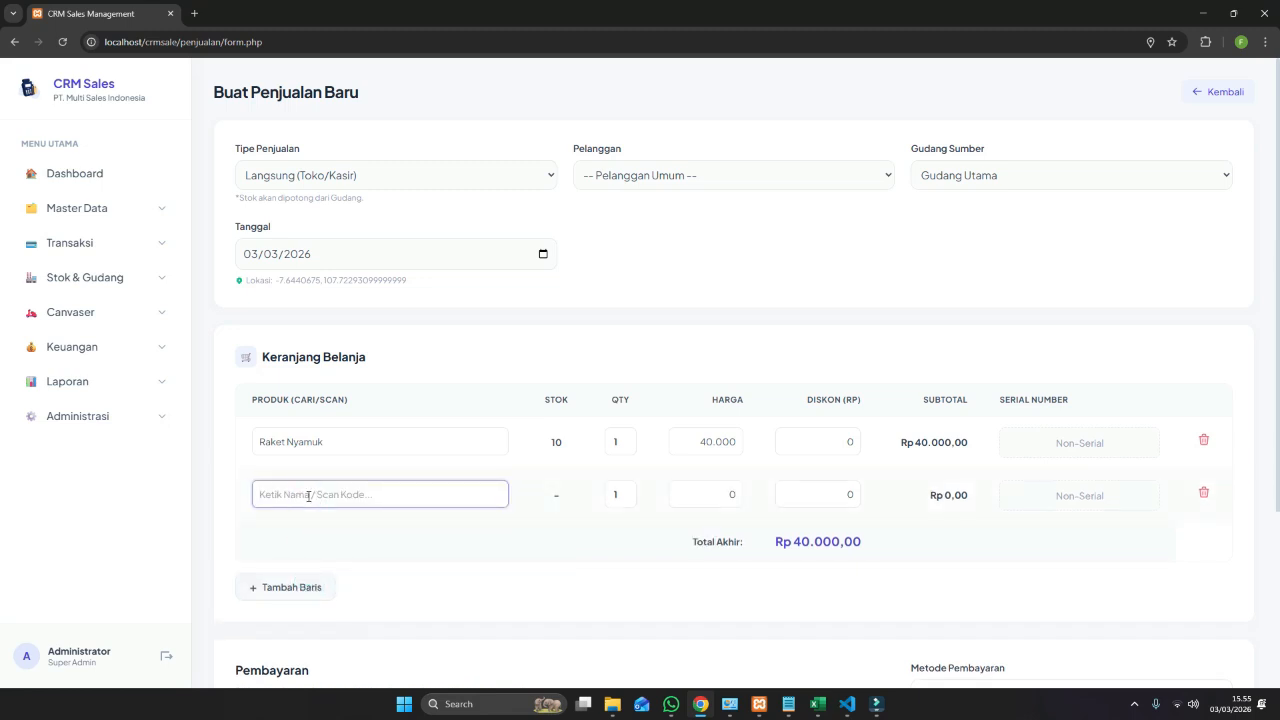
type("hon")
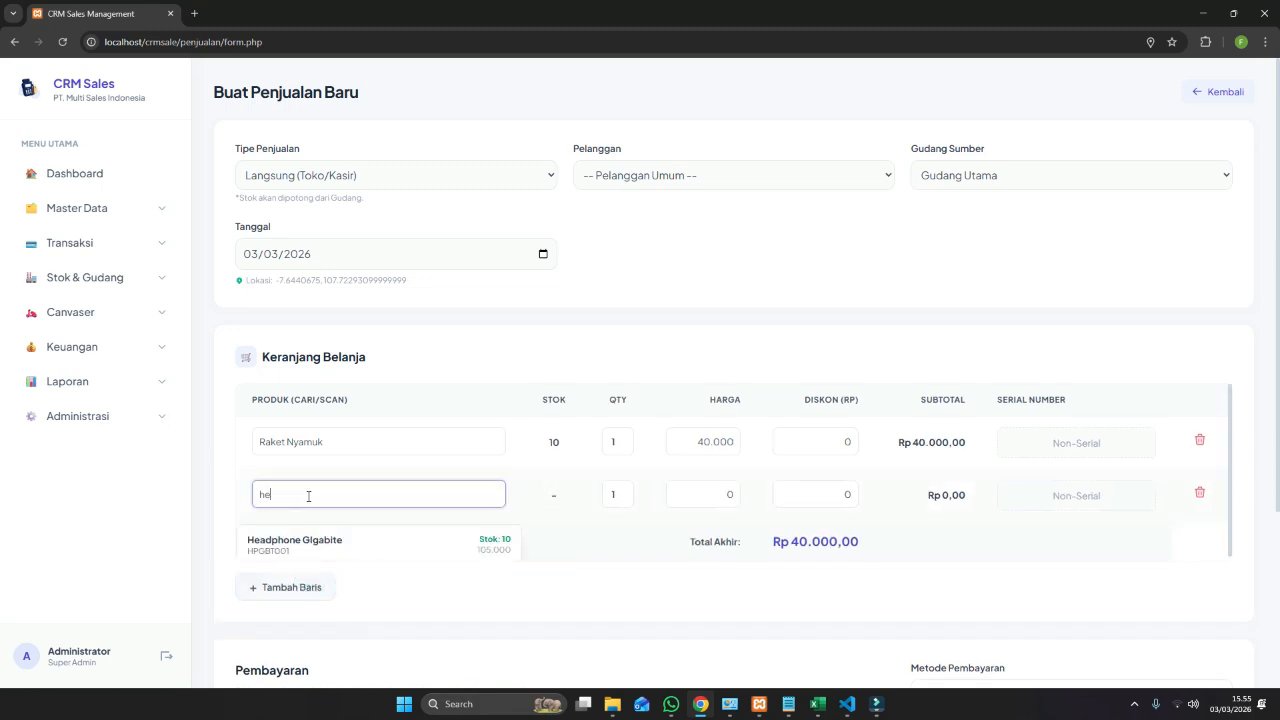
type("e")
double_click(306, 542)
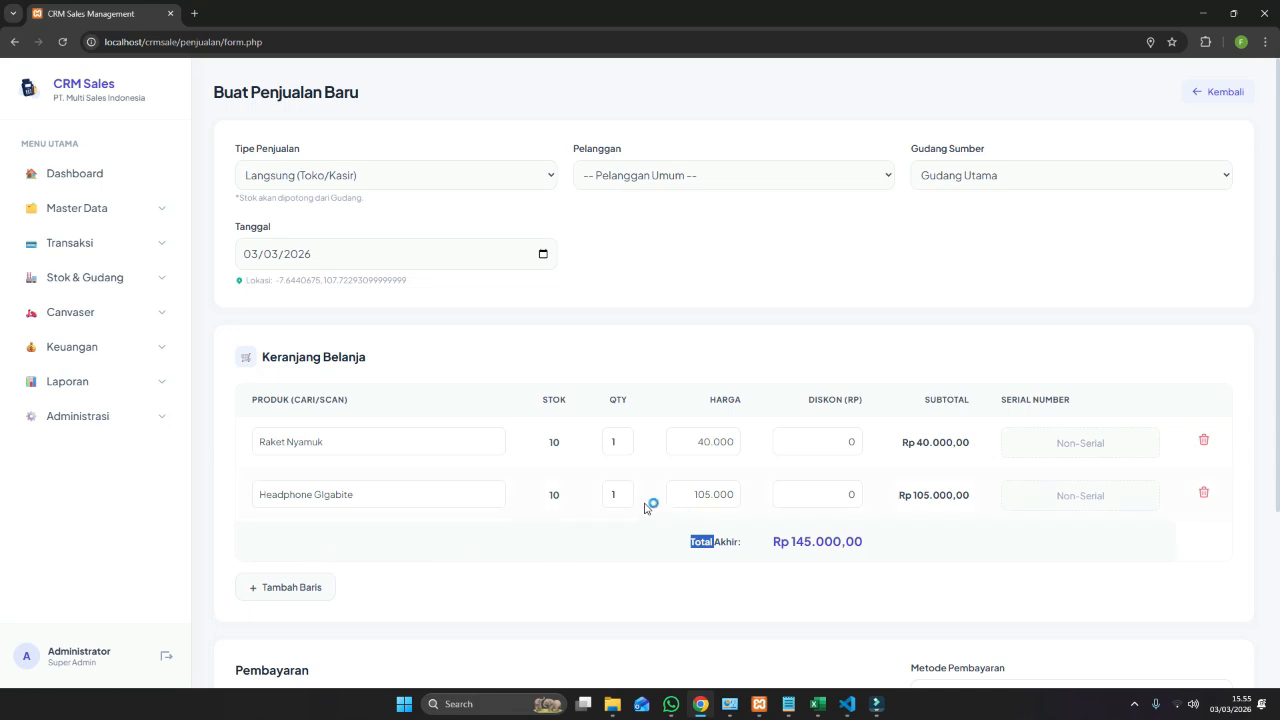
Add Laptop Acces 1422121 as a third item, then remove it from the cart.
scroll(860, 462, "down", 1)
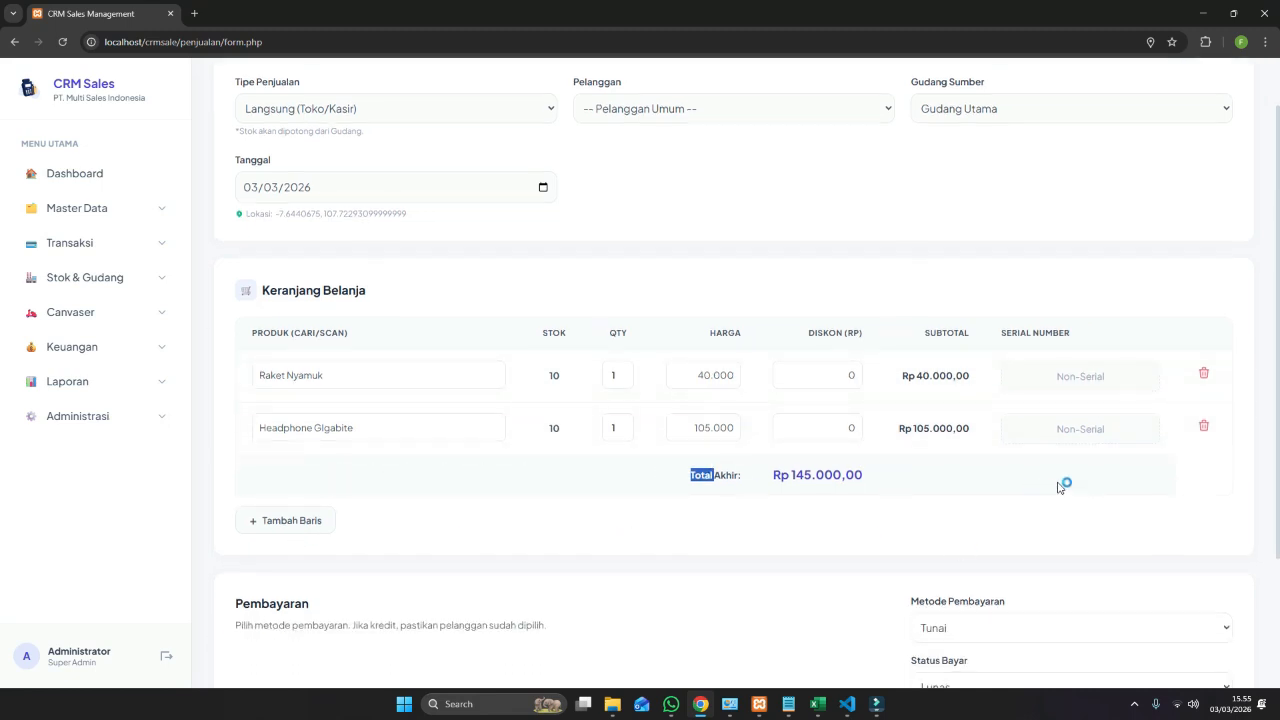
left_click(290, 521)
left_click(328, 480)
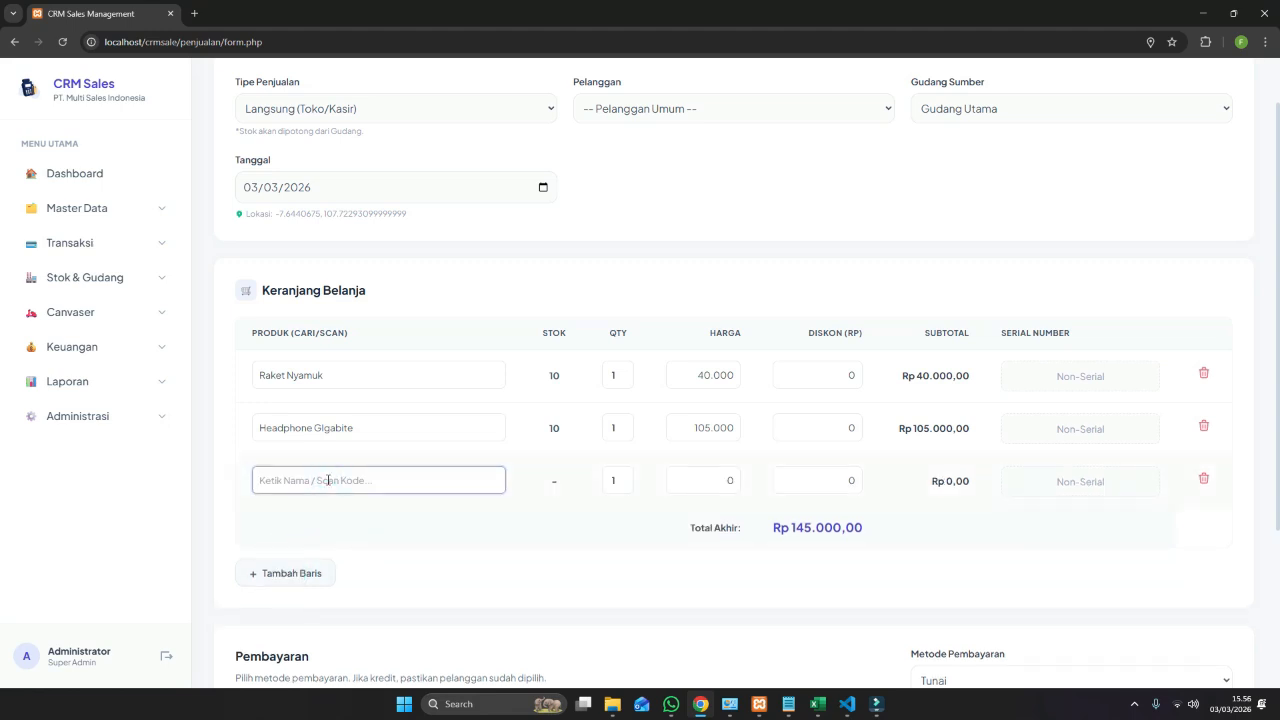
type("la")
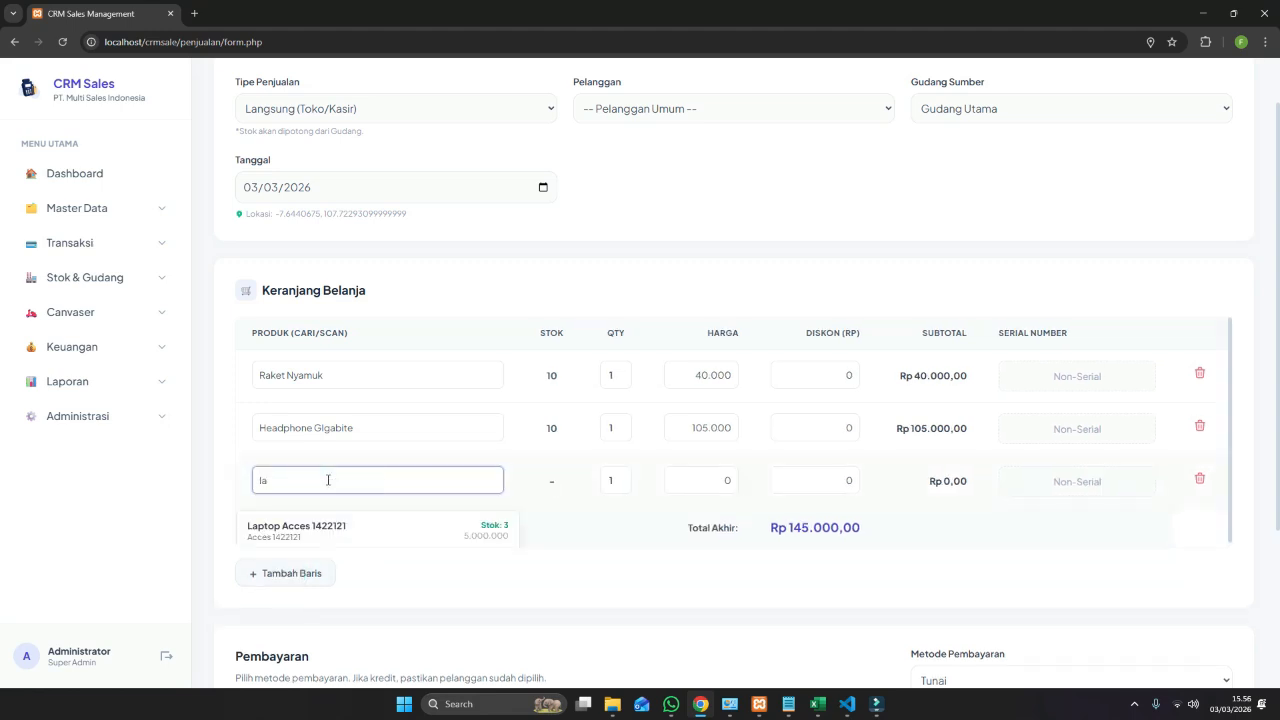
left_click(388, 531)
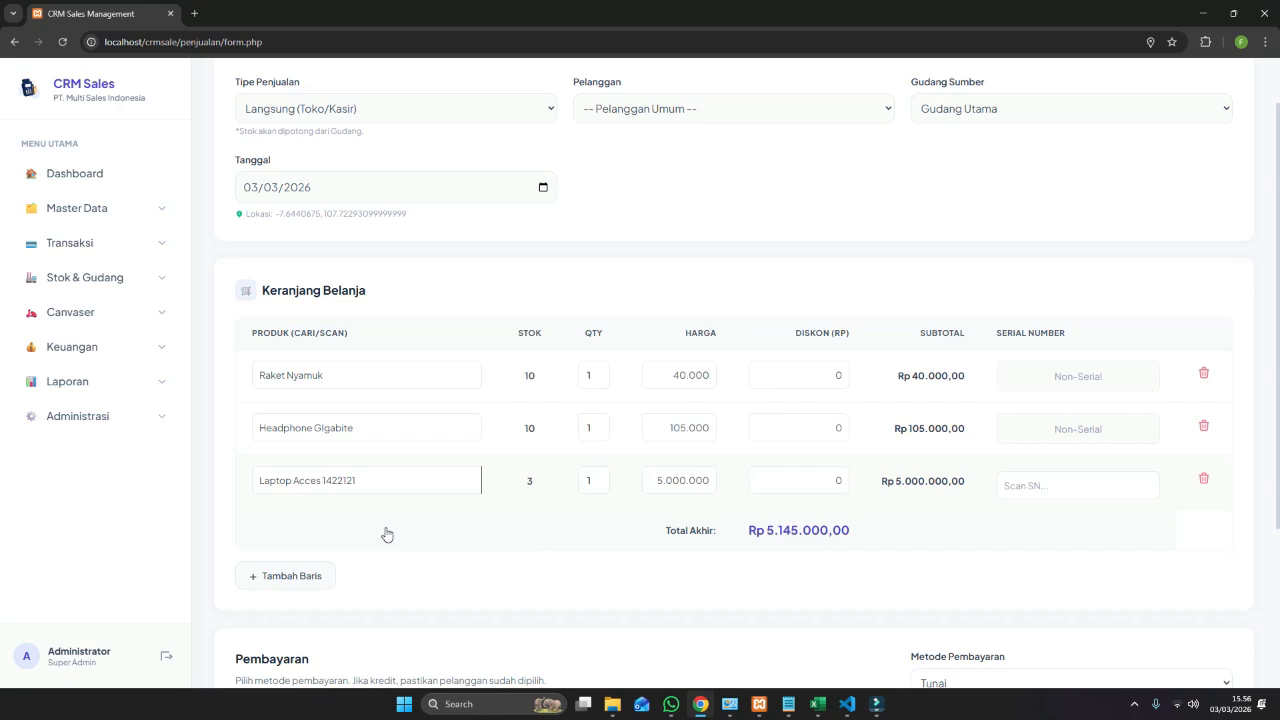
left_click(1050, 480)
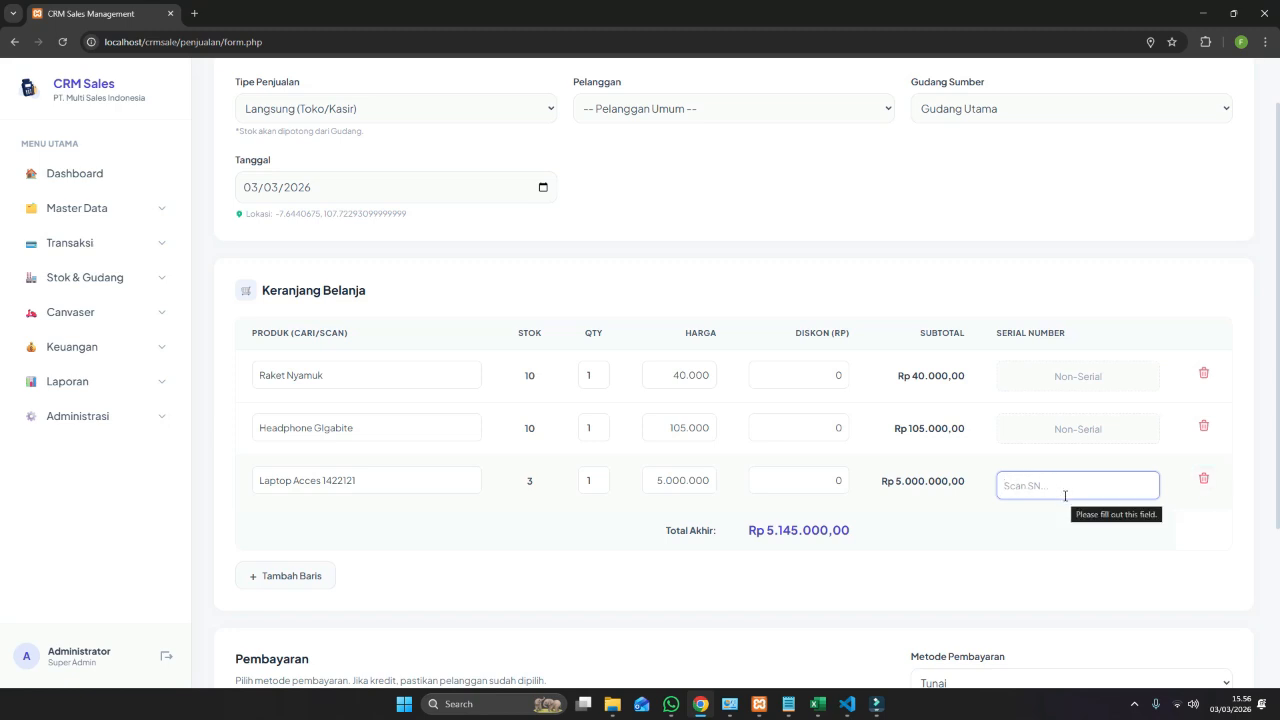
left_click(1203, 478)
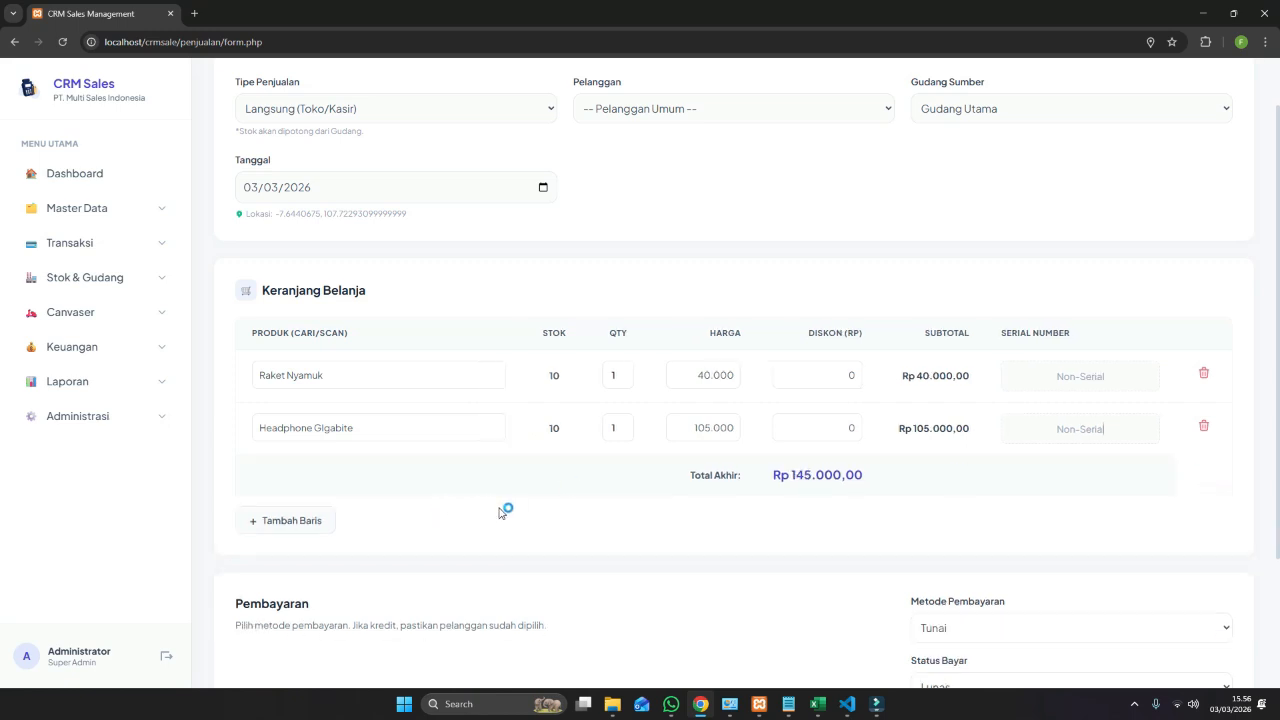
Keep KAS PUSAT as the deposit account for the Rp 145.000,00 cash payment.
scroll(830, 503, "up", 1)
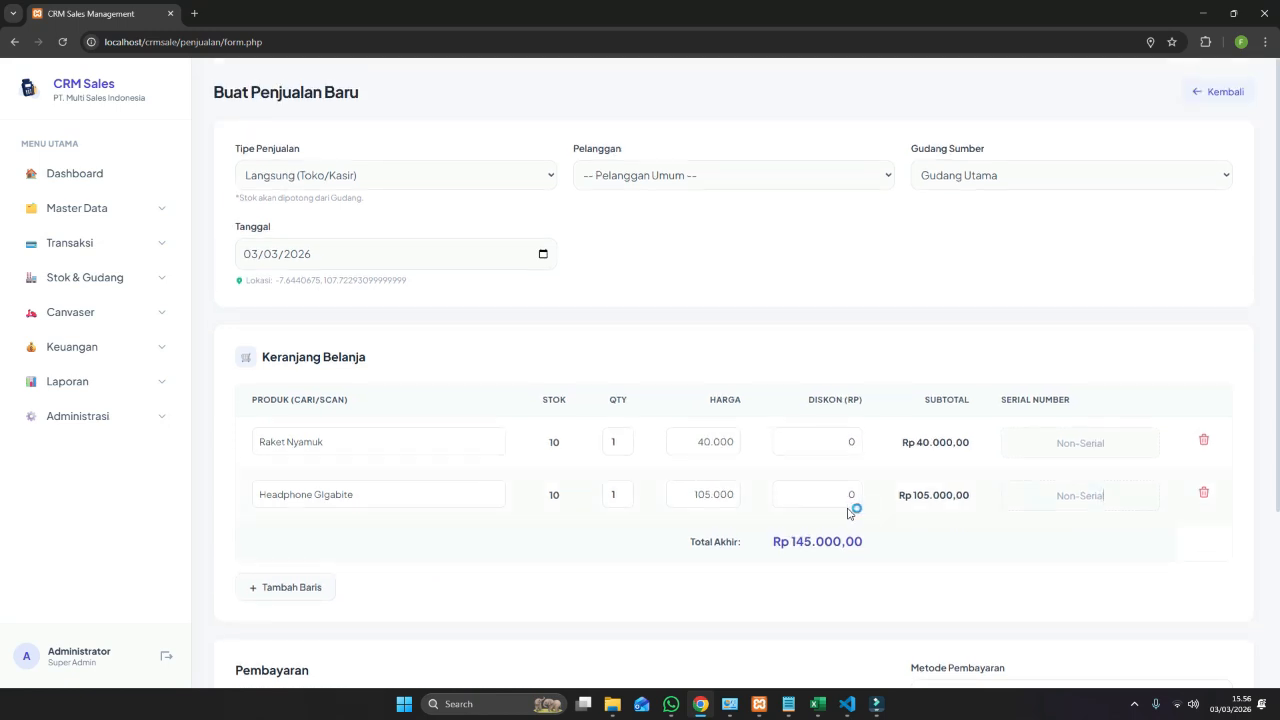
scroll(848, 512, "down", 2)
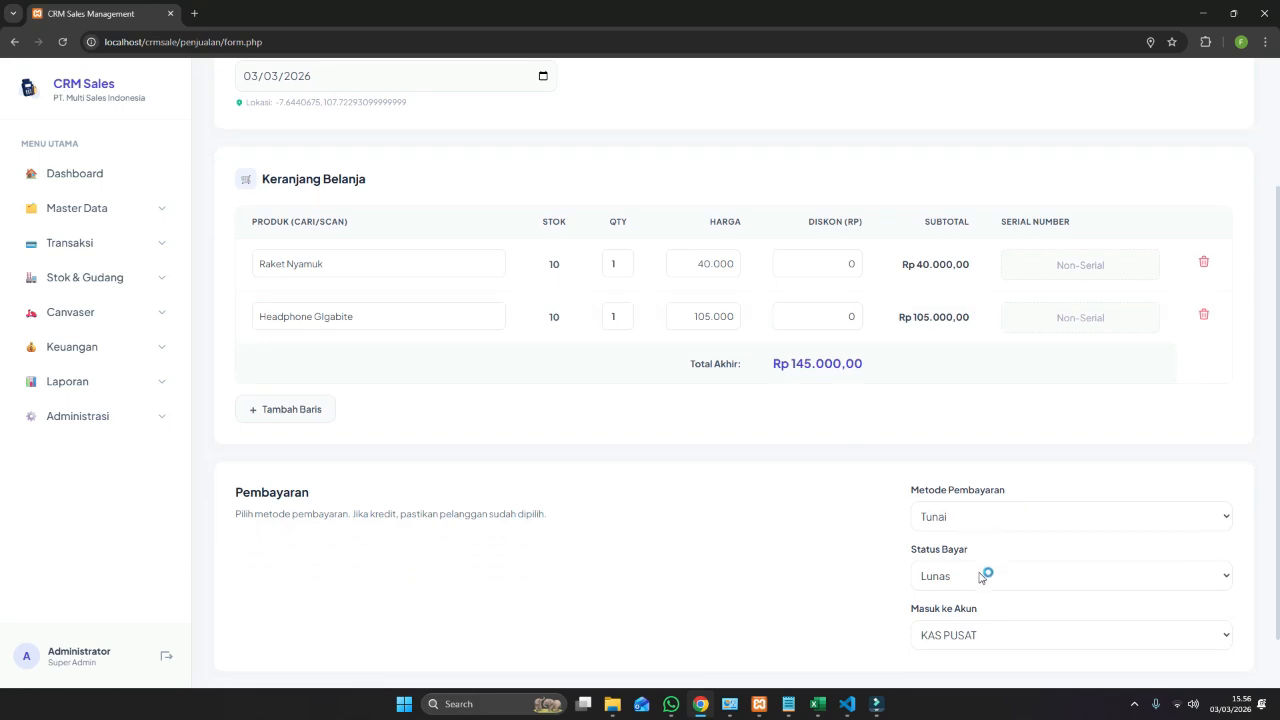
scroll(990, 630, "down", 1)
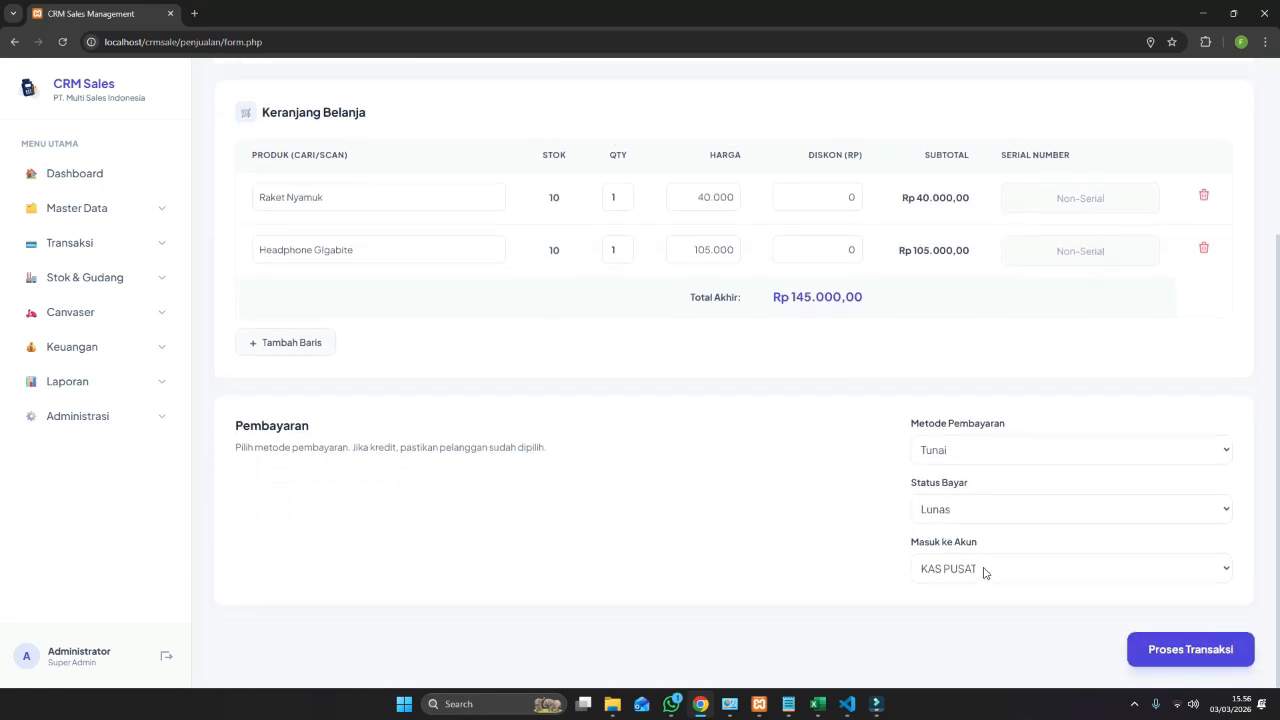
left_click(985, 572)
left_click(975, 594)
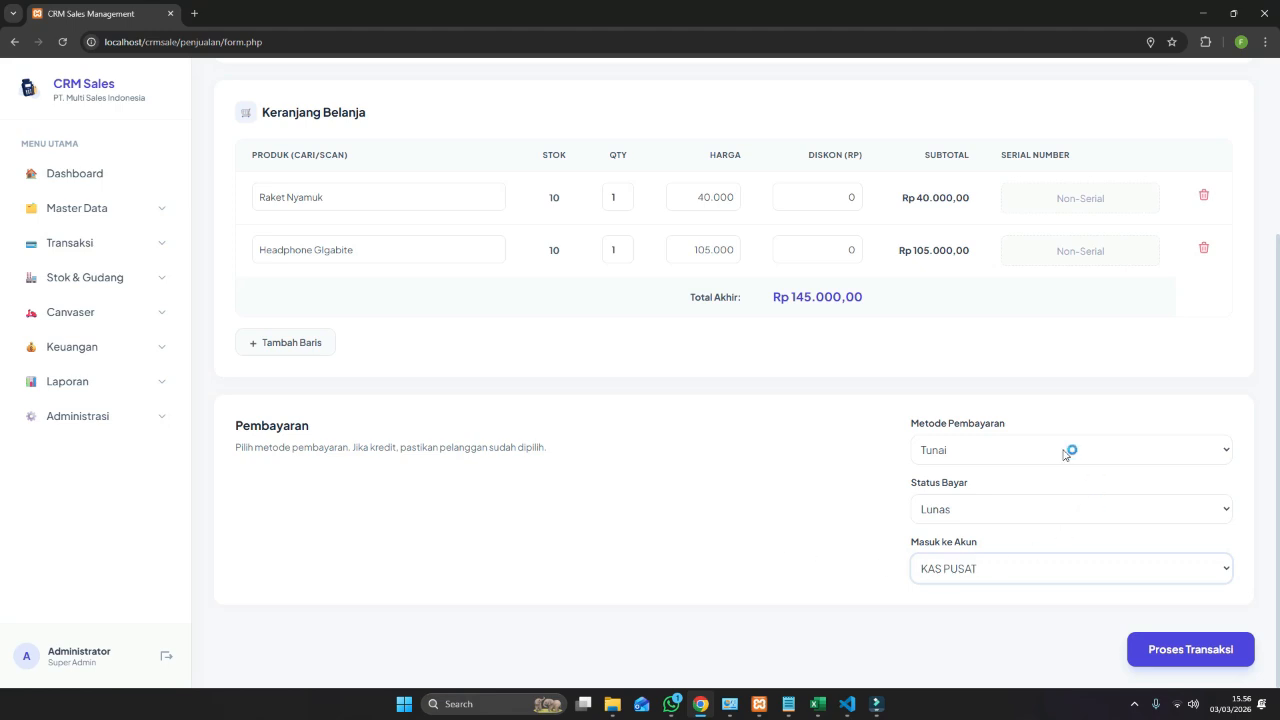
Open the Kas & Bank page and close the KAS PUSAT edit form without changes.
left_click(106, 347)
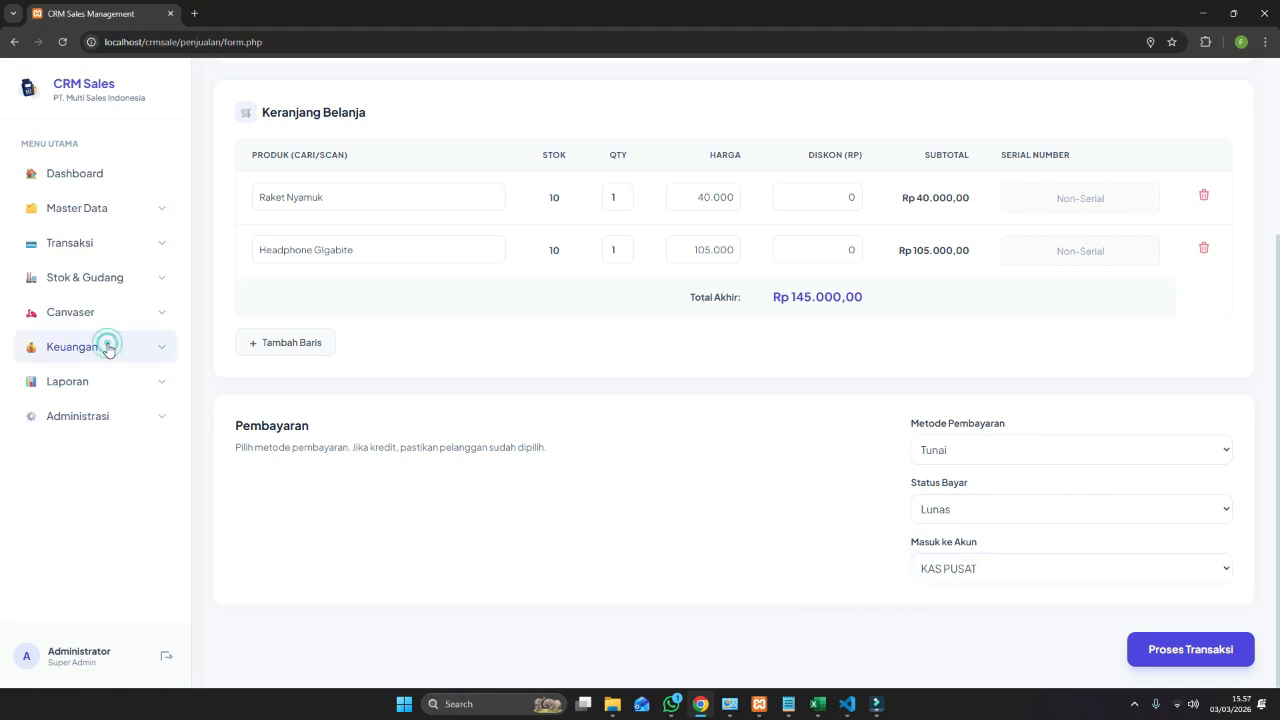
left_click(80, 388)
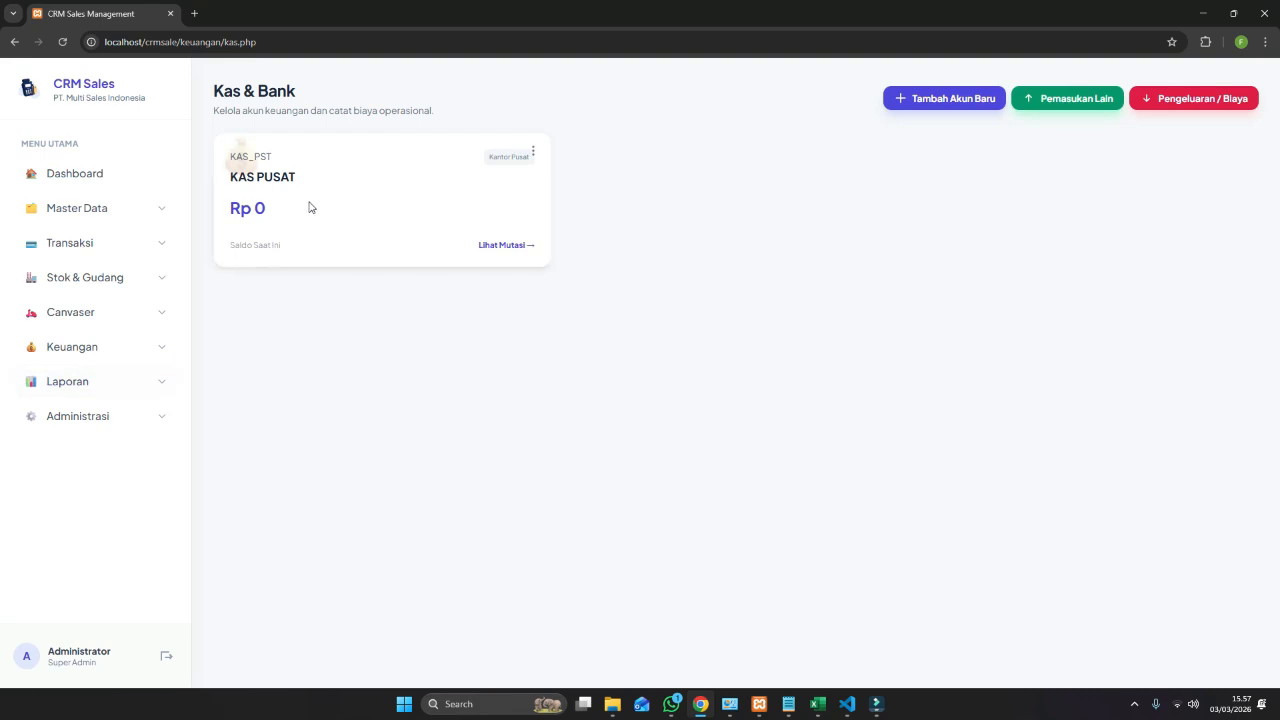
left_click(533, 151)
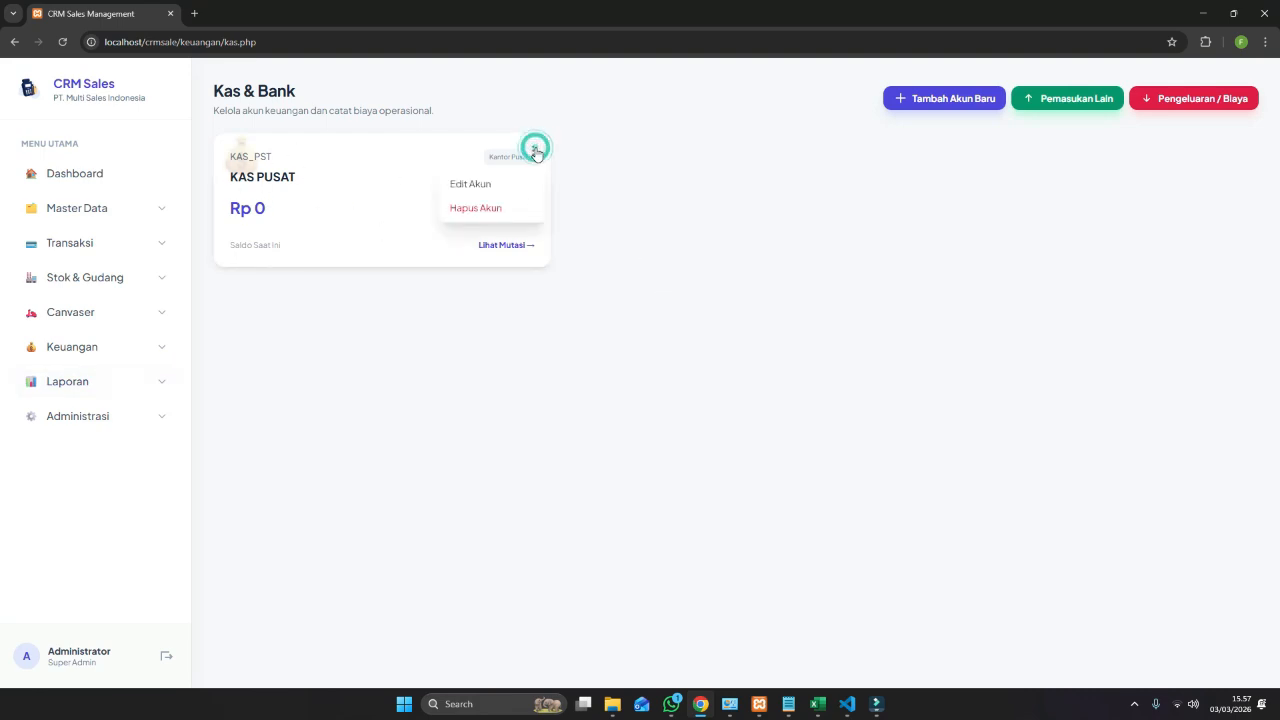
left_click(497, 185)
left_click(500, 307)
left_click(638, 478)
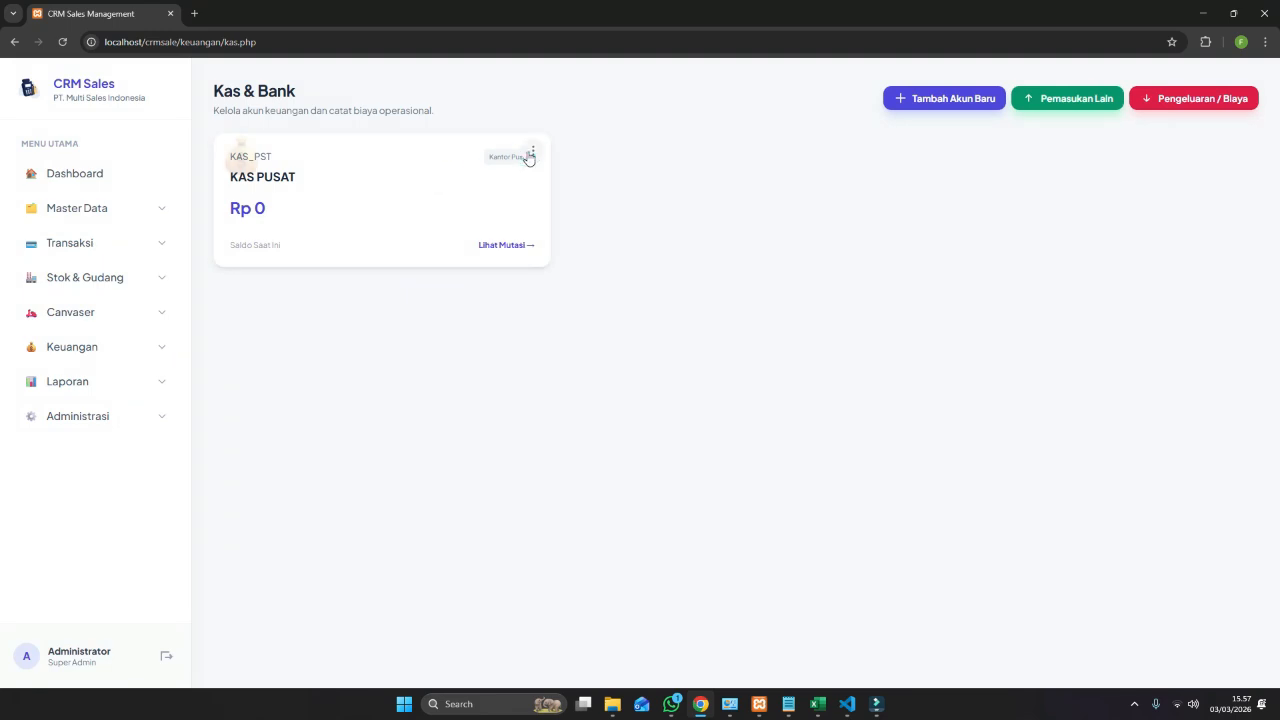
Delete the KAS PUSAT account and open the new cash/bank account form.
left_click(533, 152)
left_click(475, 206)
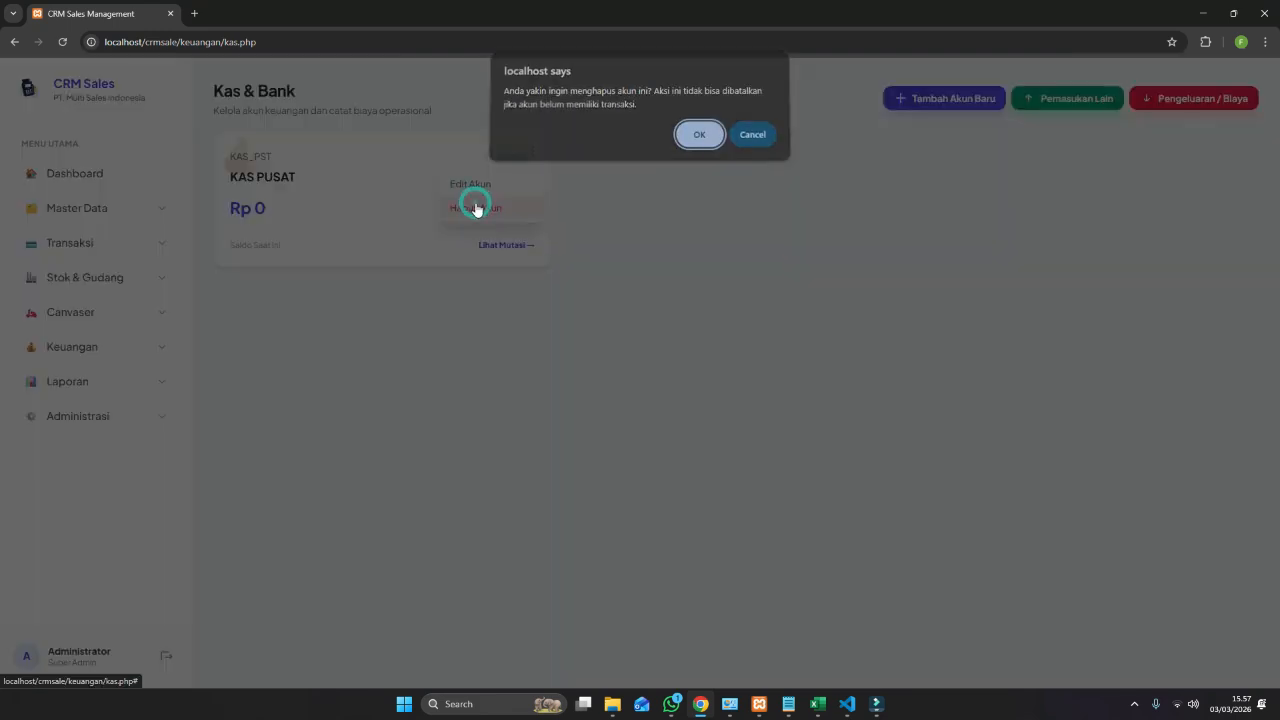
left_click(702, 146)
left_click(762, 138)
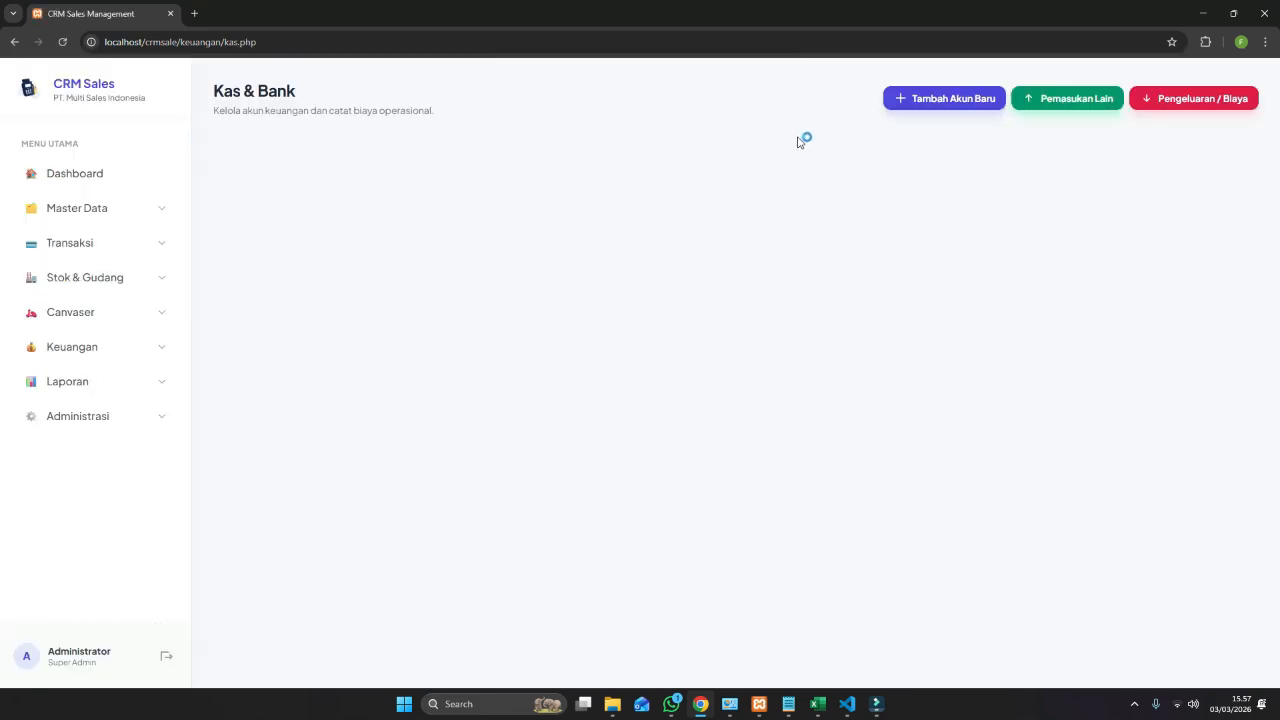
left_click(918, 106)
Set the new account's branch to Kantor Pusat, name KAS PUSAT, code KAS-PST.
left_click(609, 289)
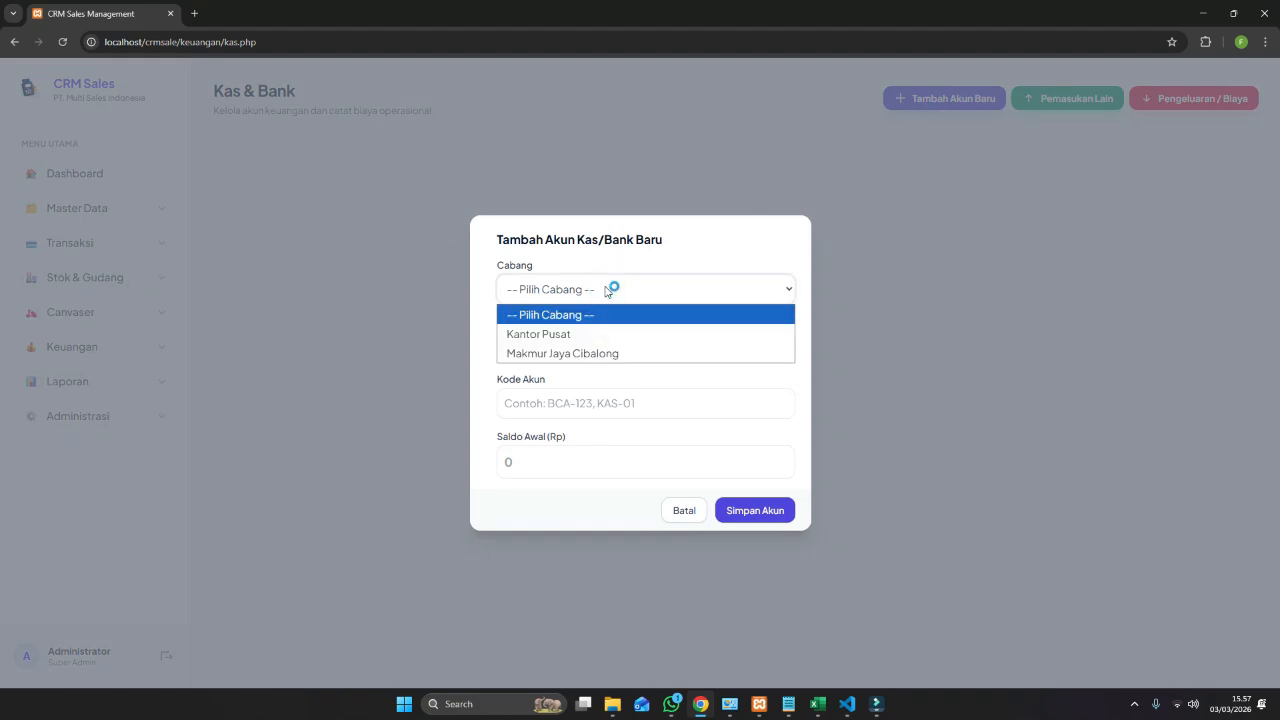
left_click(582, 336)
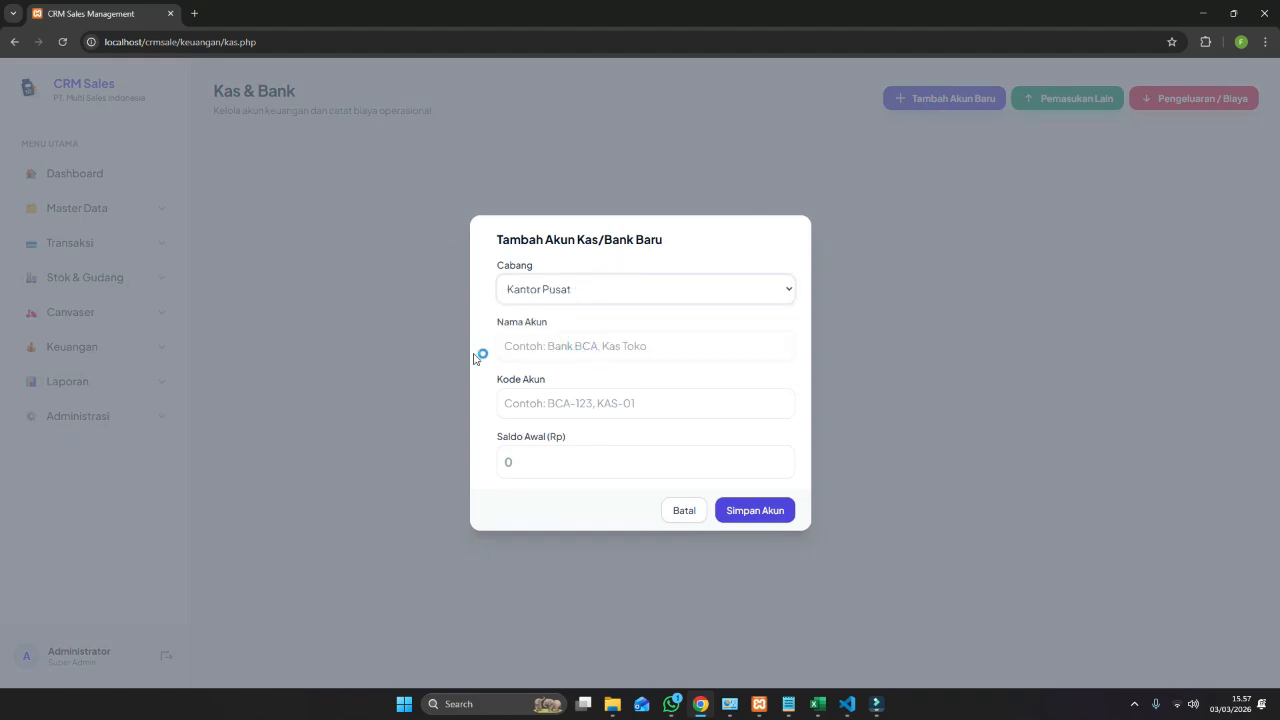
left_click(555, 343)
type("KAS PUSAT")
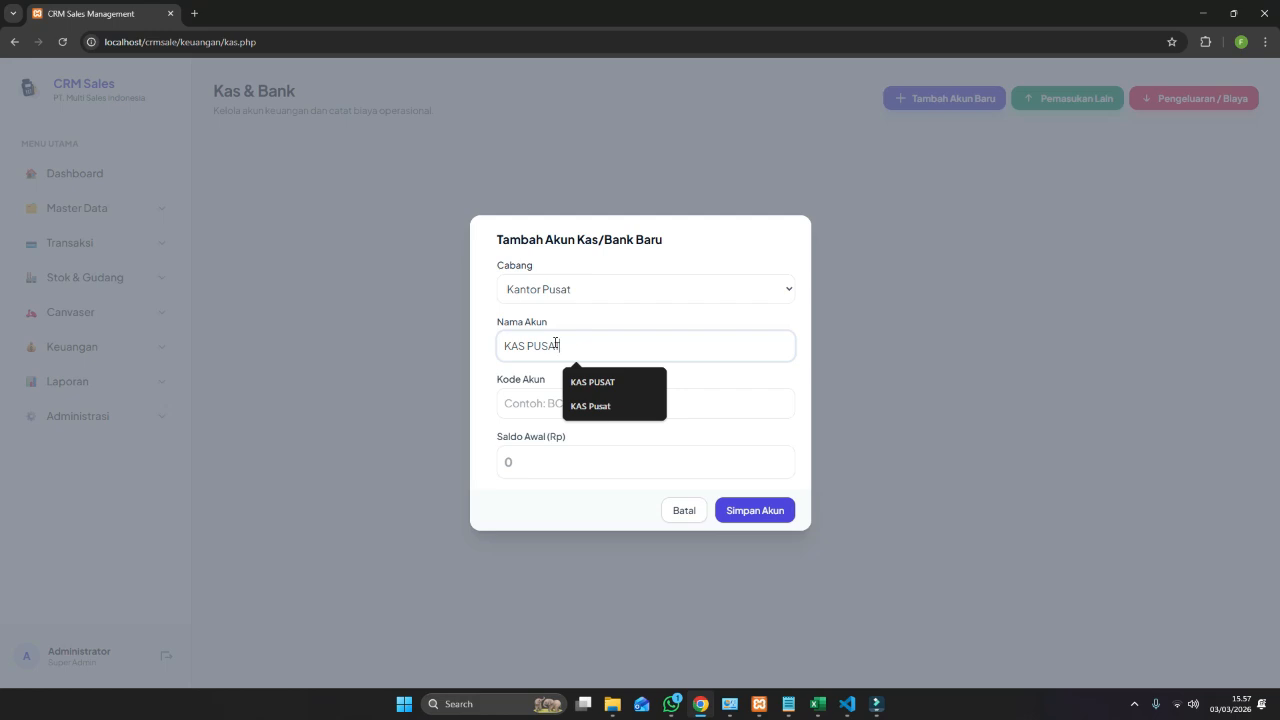
left_click(517, 400)
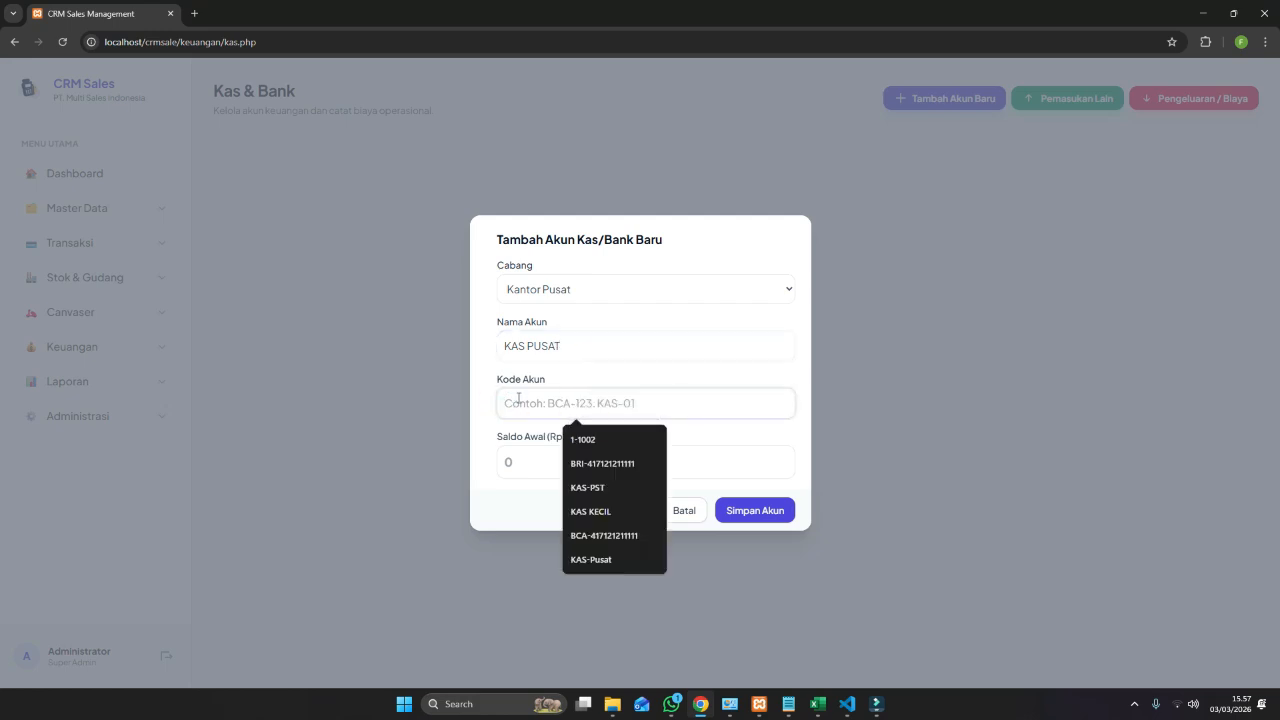
type("KAS_PS")
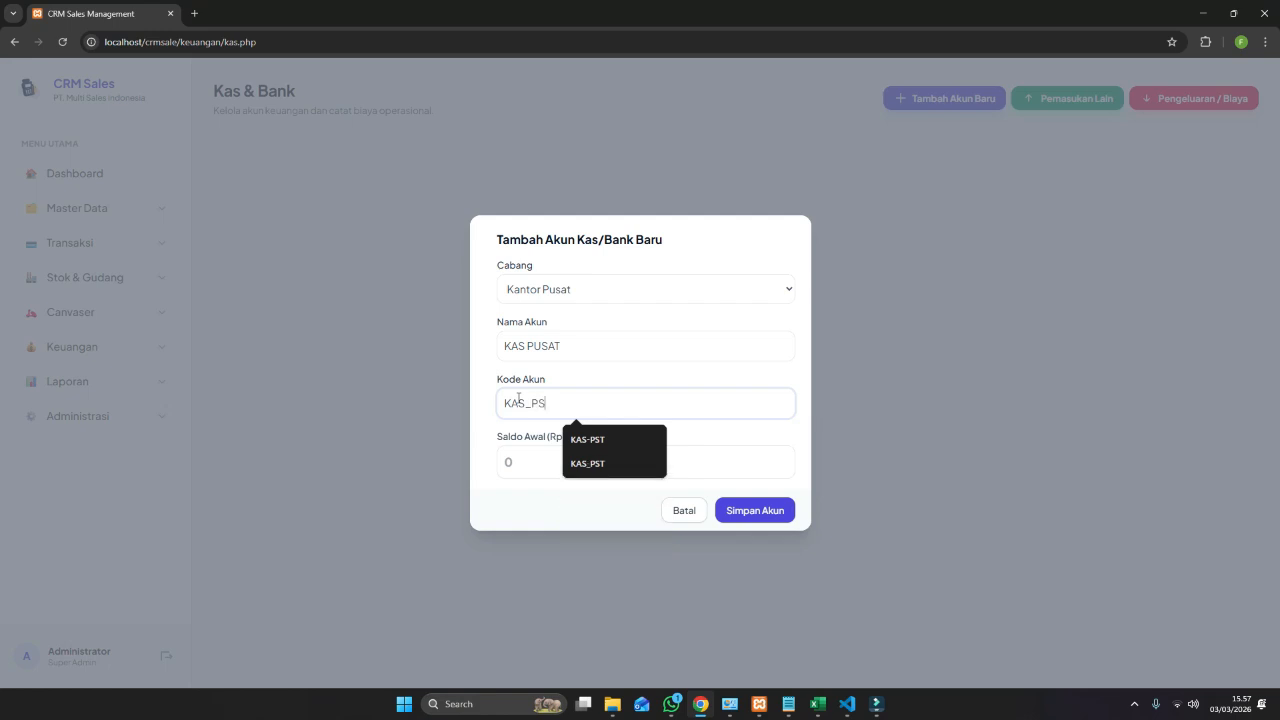
type("T")
key("Tab")
left_click(529, 403)
key("BackSpace")
type("-PST")
Enter a 2000000 opening balance and save the account.
left_click(524, 458)
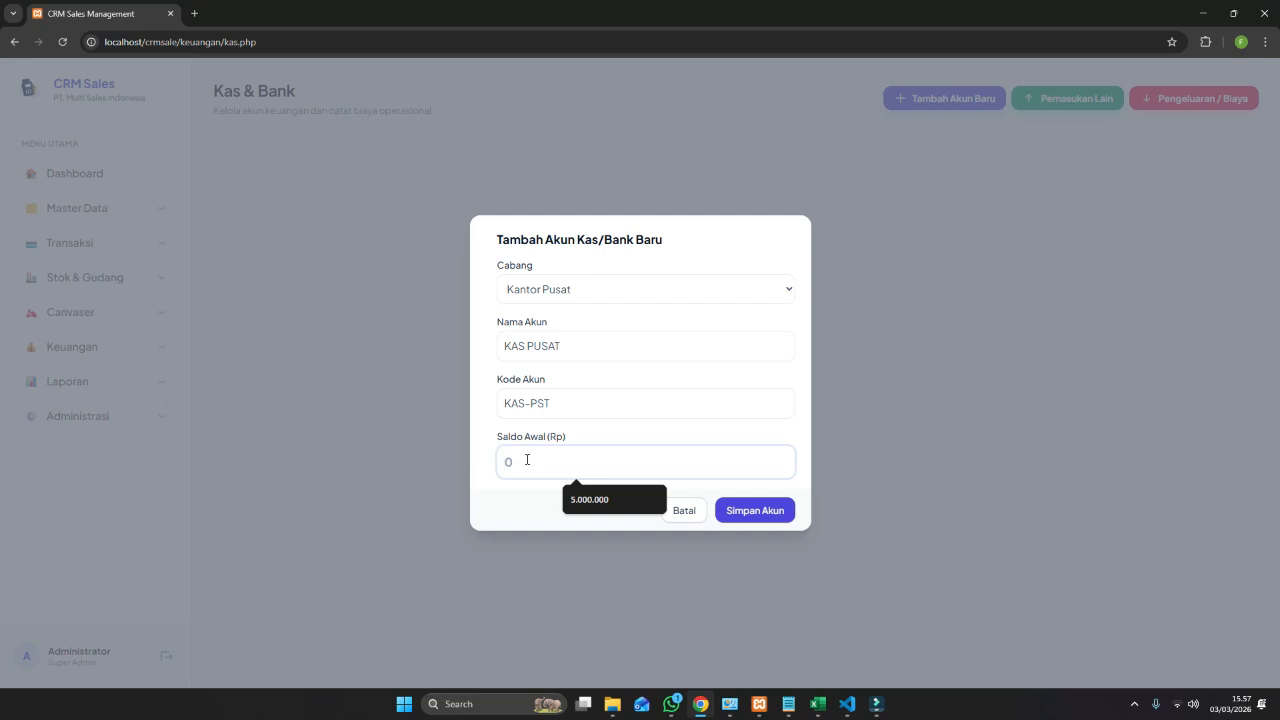
type("2000000")
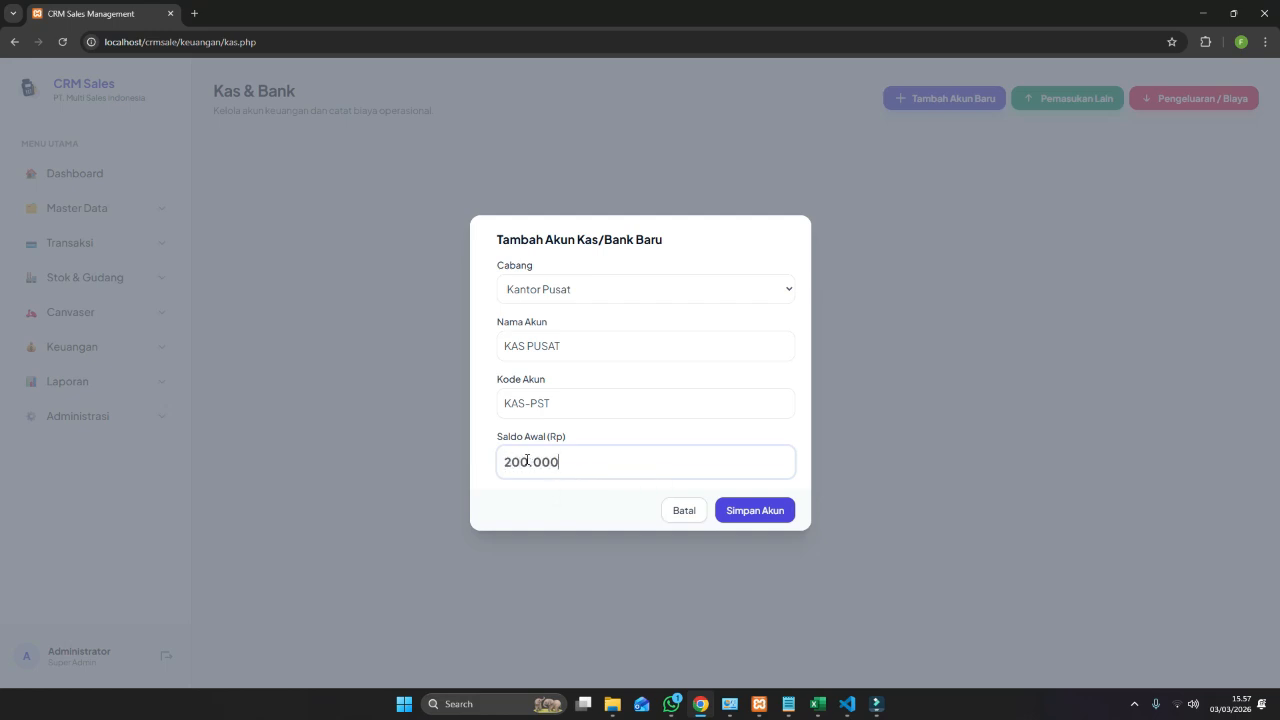
left_click(735, 509)
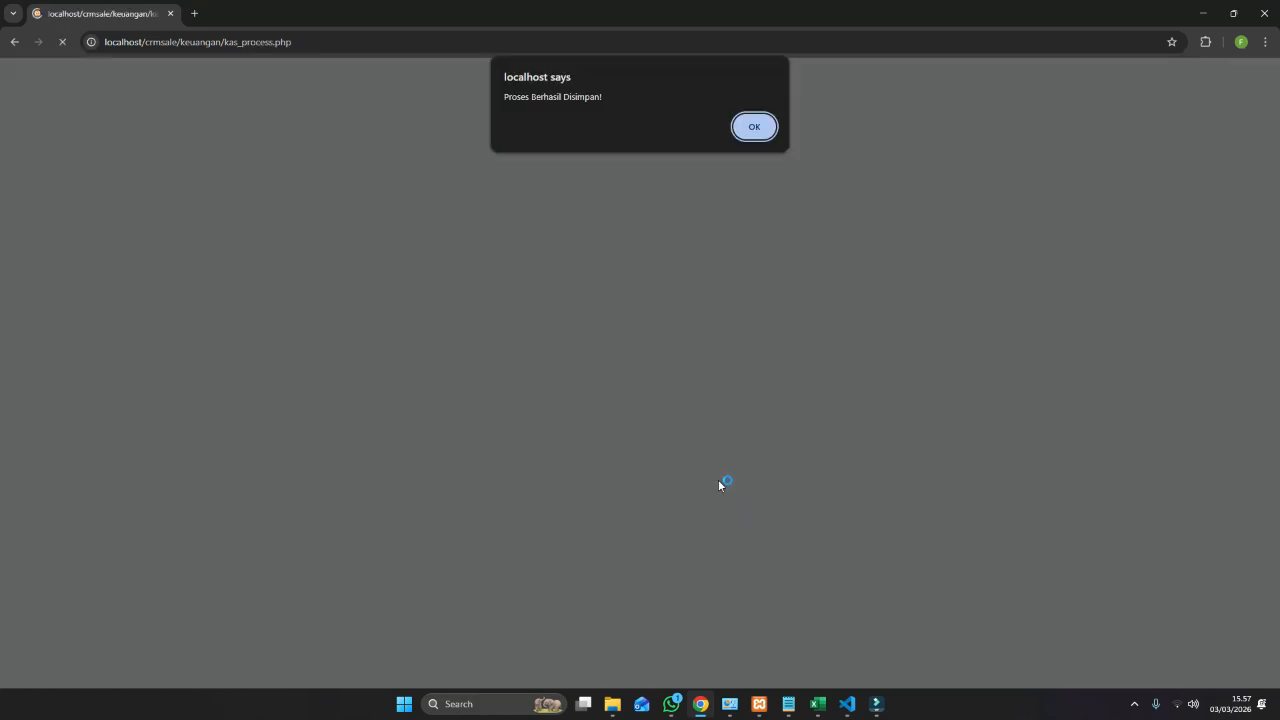
left_click(754, 128)
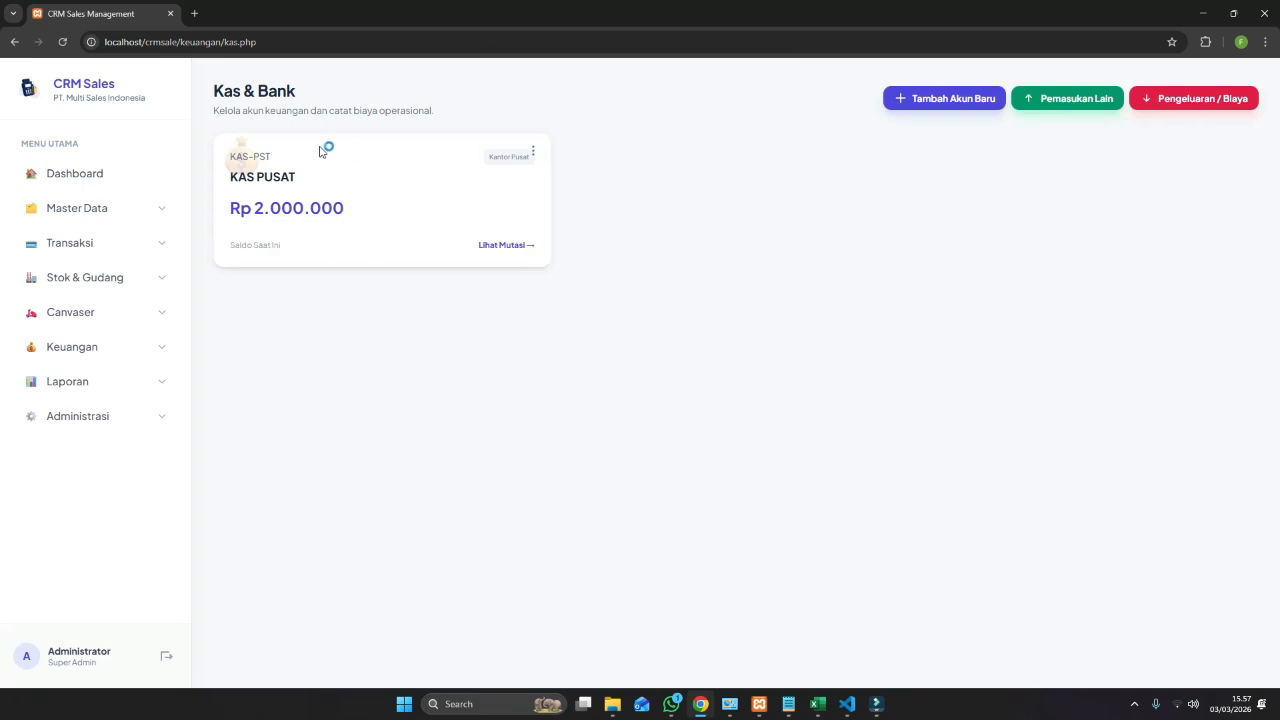
Start a new sale in Transaksi > Penjualan sourced from Gudang Utama.
left_click(110, 243)
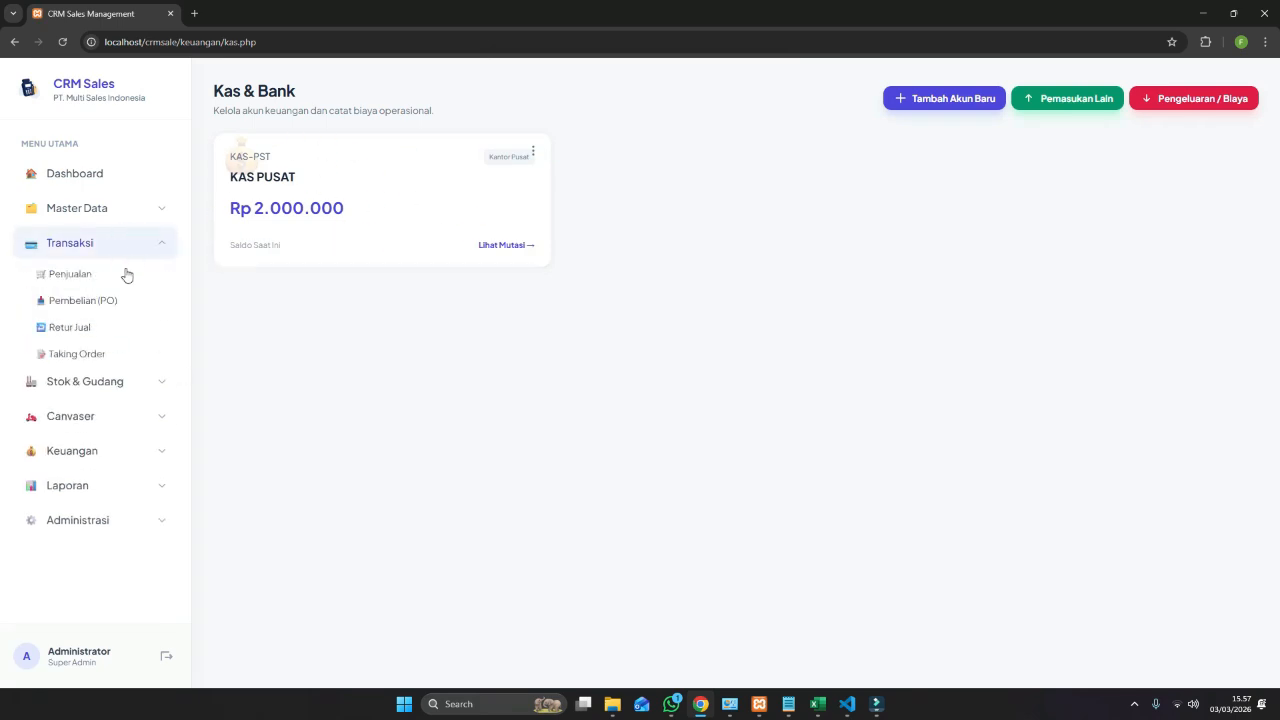
left_click(100, 276)
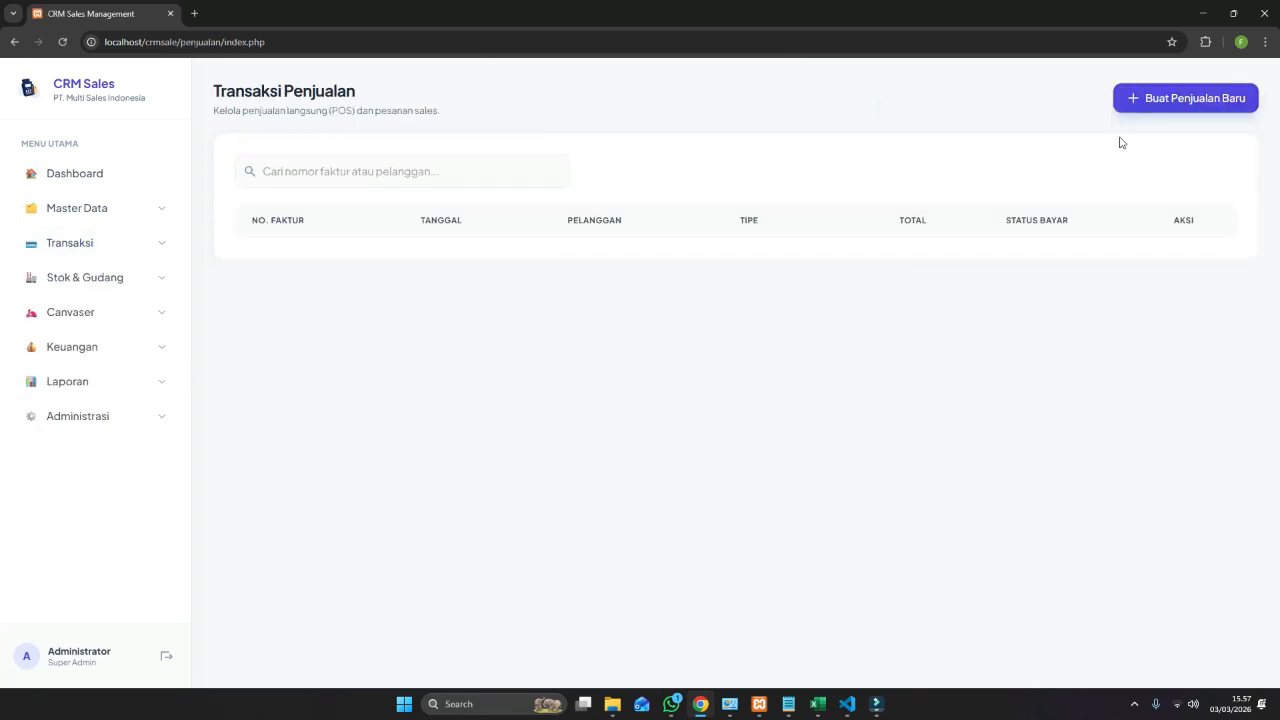
left_click(1163, 97)
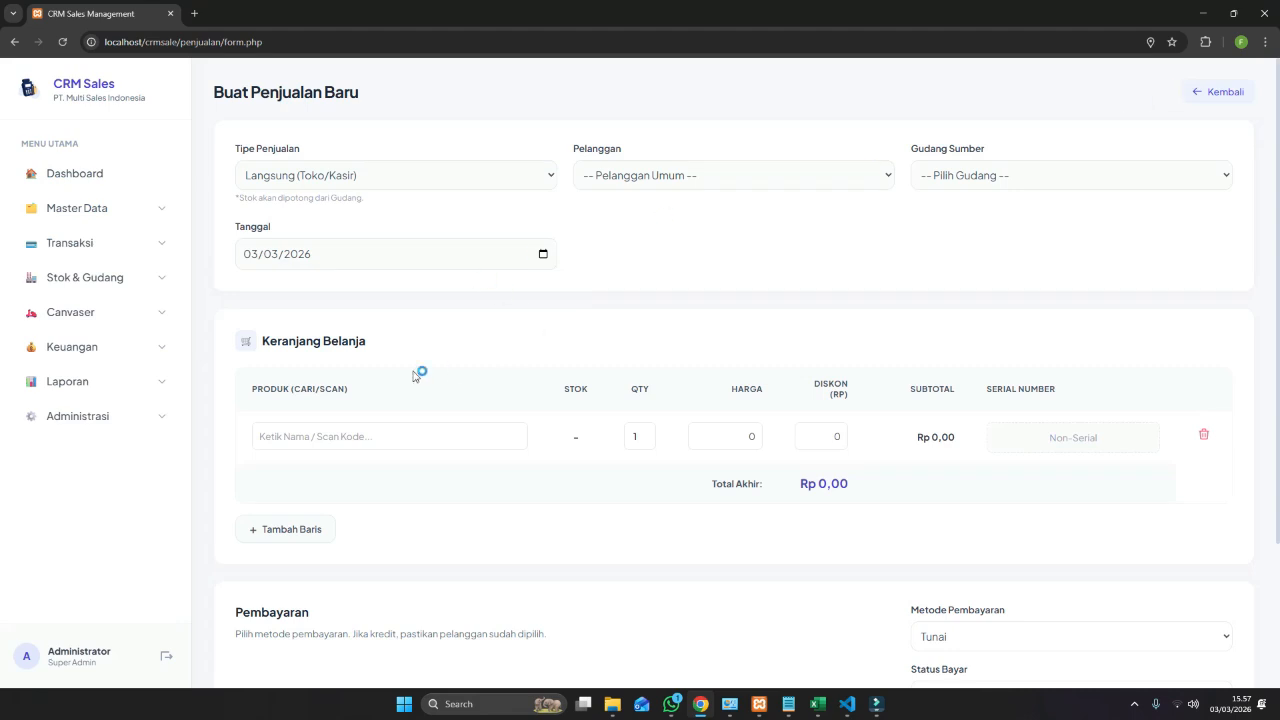
left_click(800, 177)
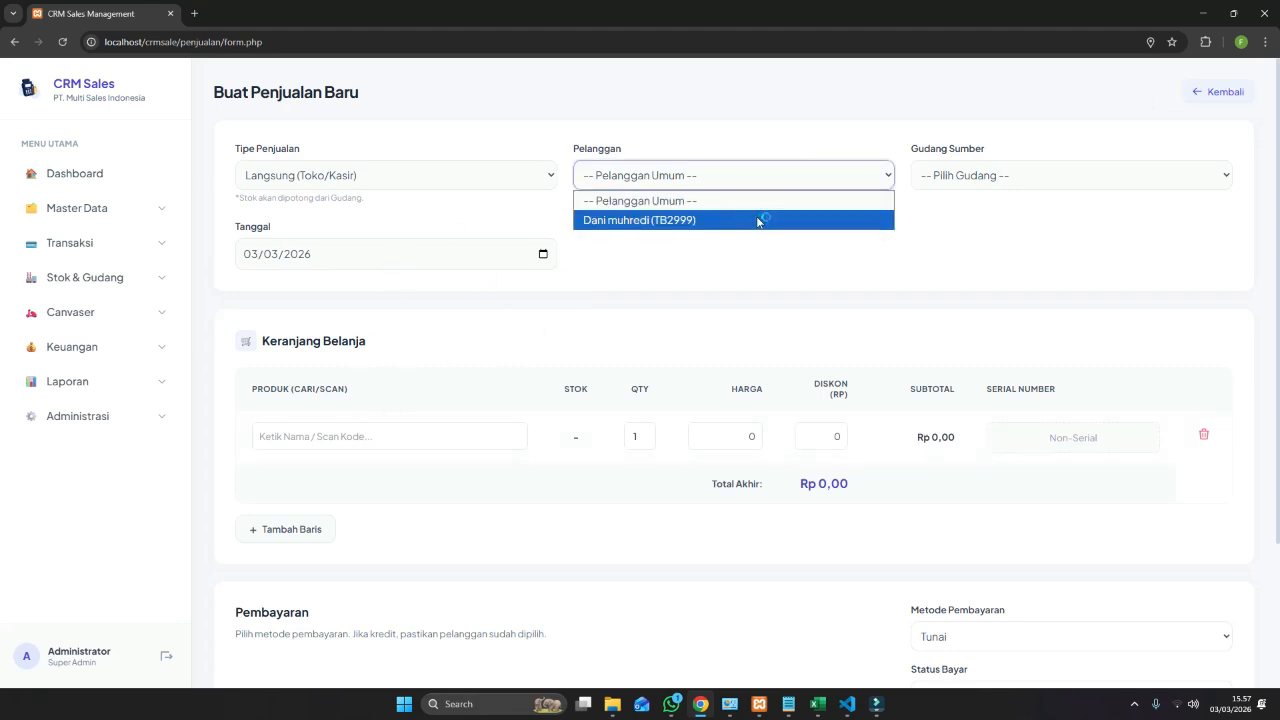
left_click(937, 176)
left_click(957, 257)
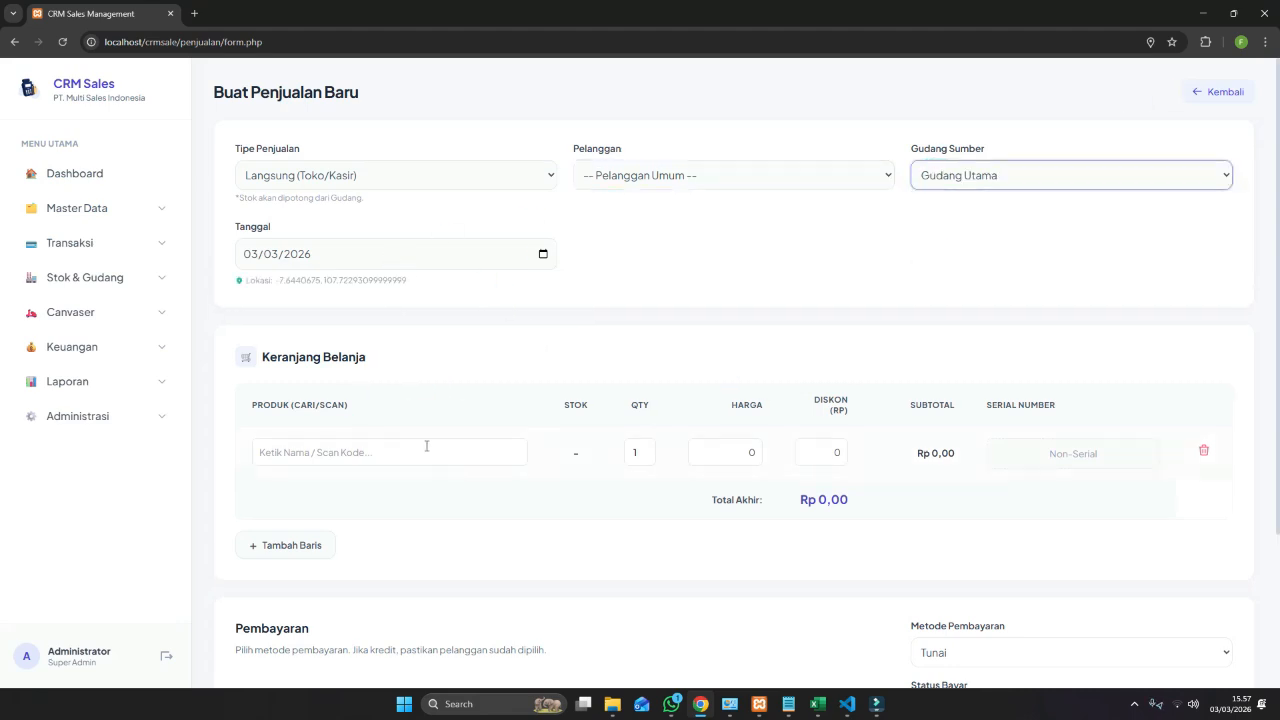
Add Raket Nyamuk and Headphone Gigabite to the cart.
left_click(425, 450)
type("rak")
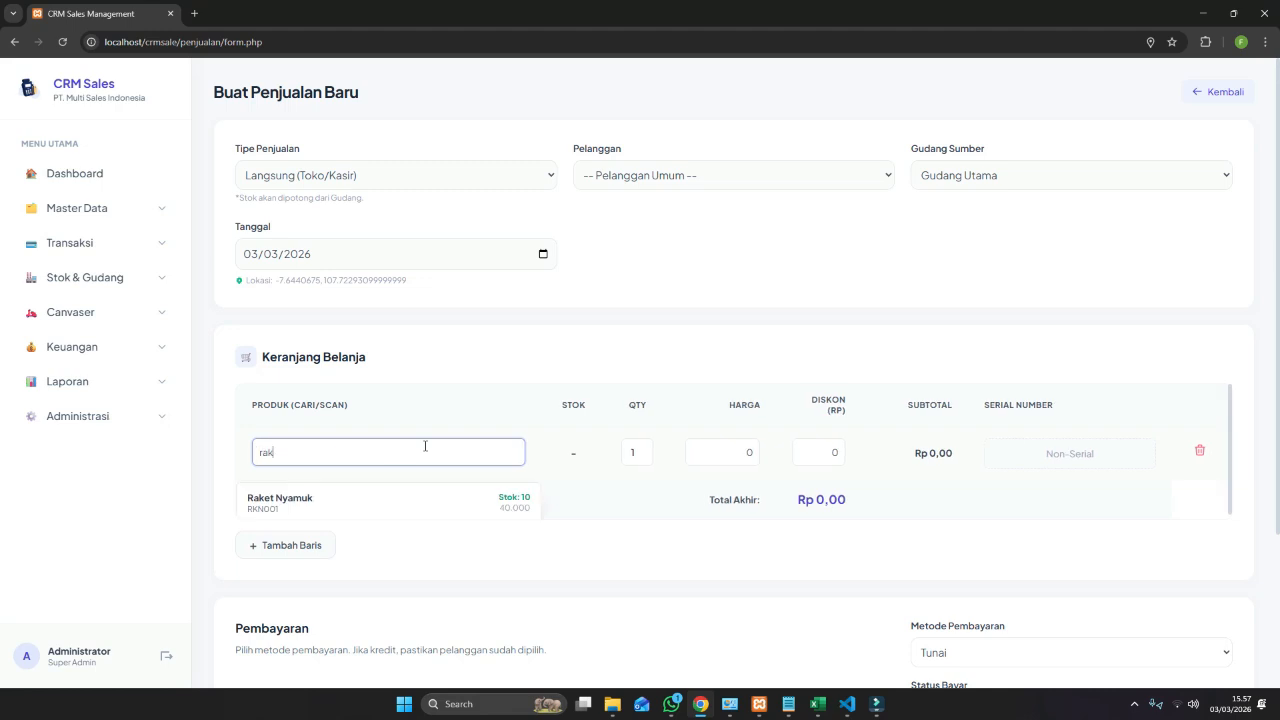
left_click(428, 502)
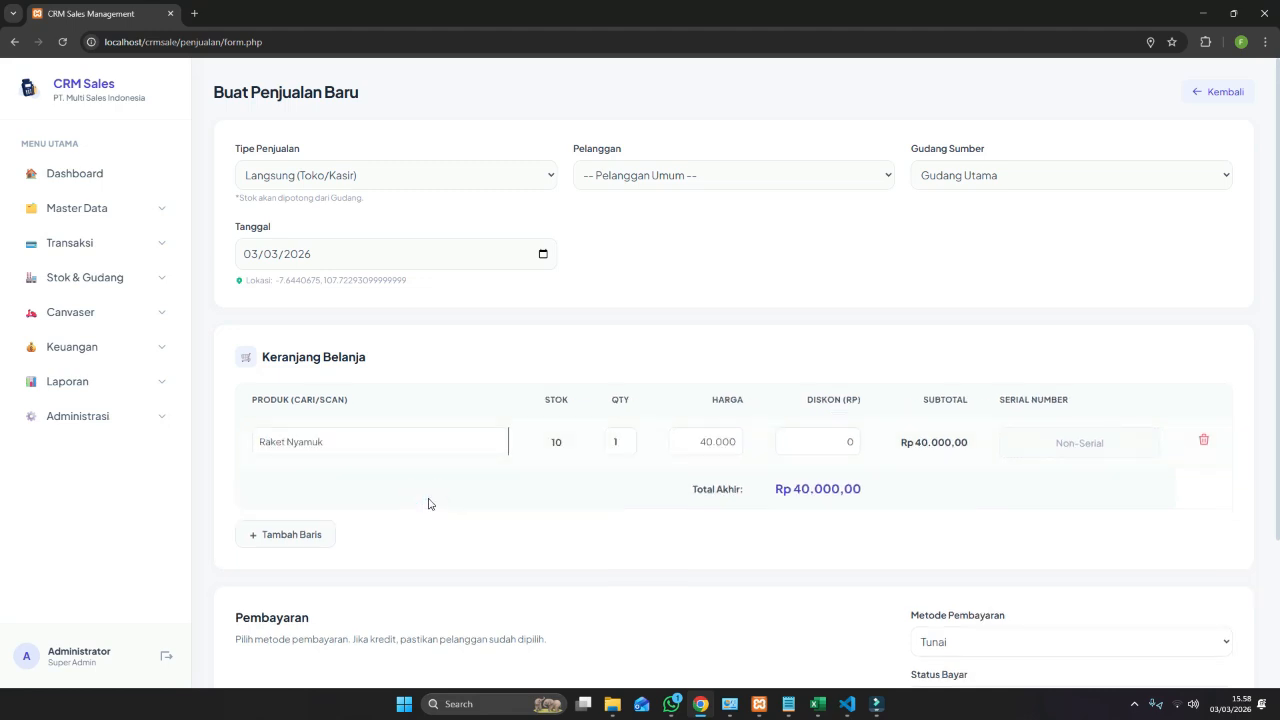
left_click(316, 527)
left_click(331, 494)
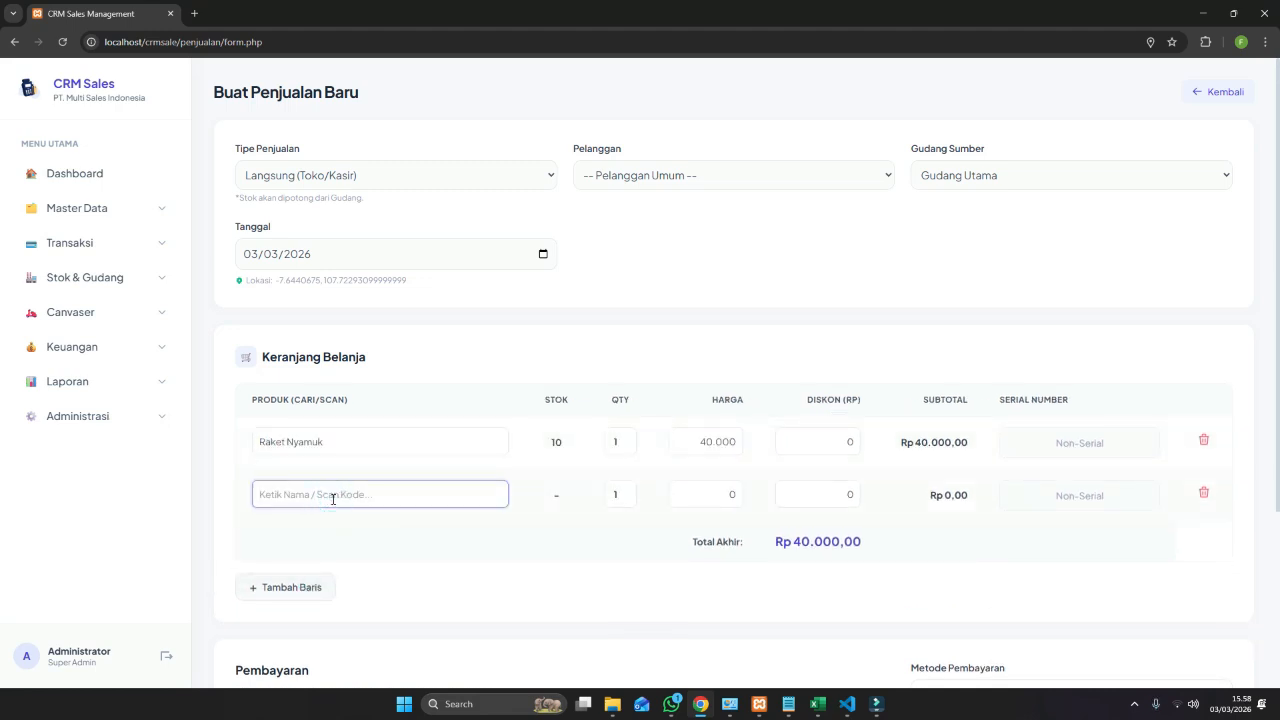
type("he")
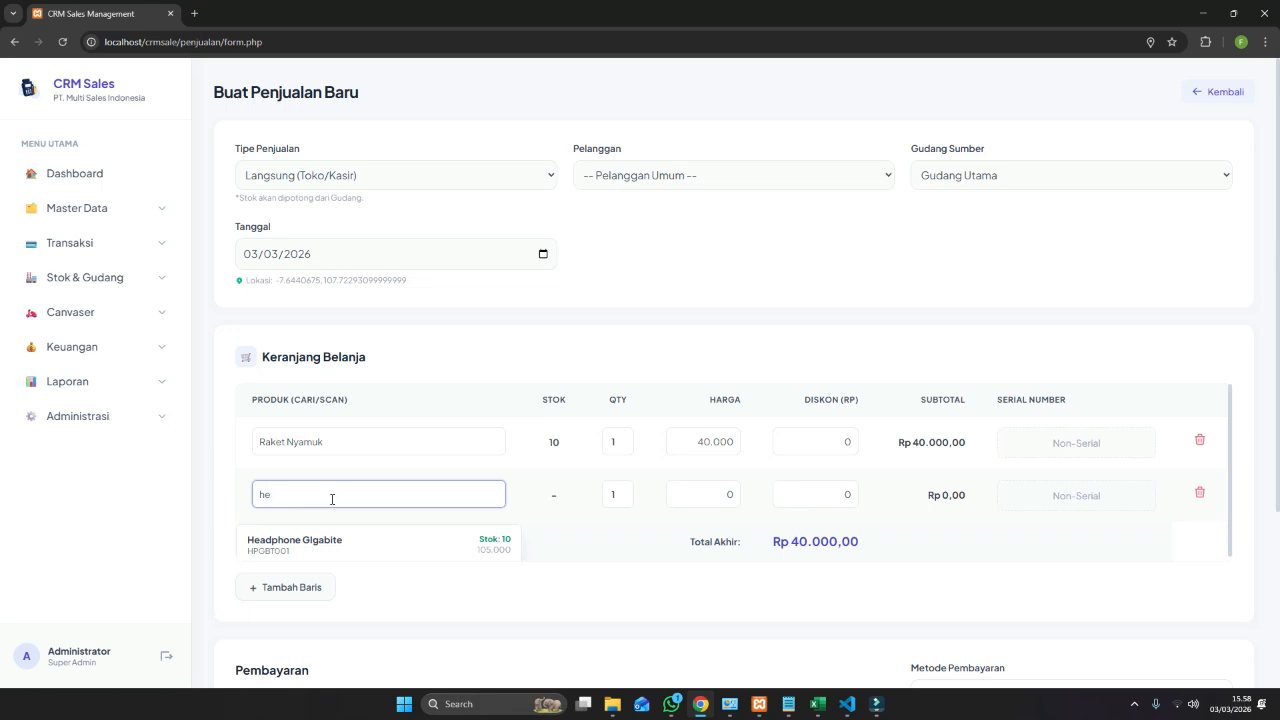
left_click(328, 540)
Process and save the Rp 145.000 cash sale.
scroll(770, 472, "down", 1)
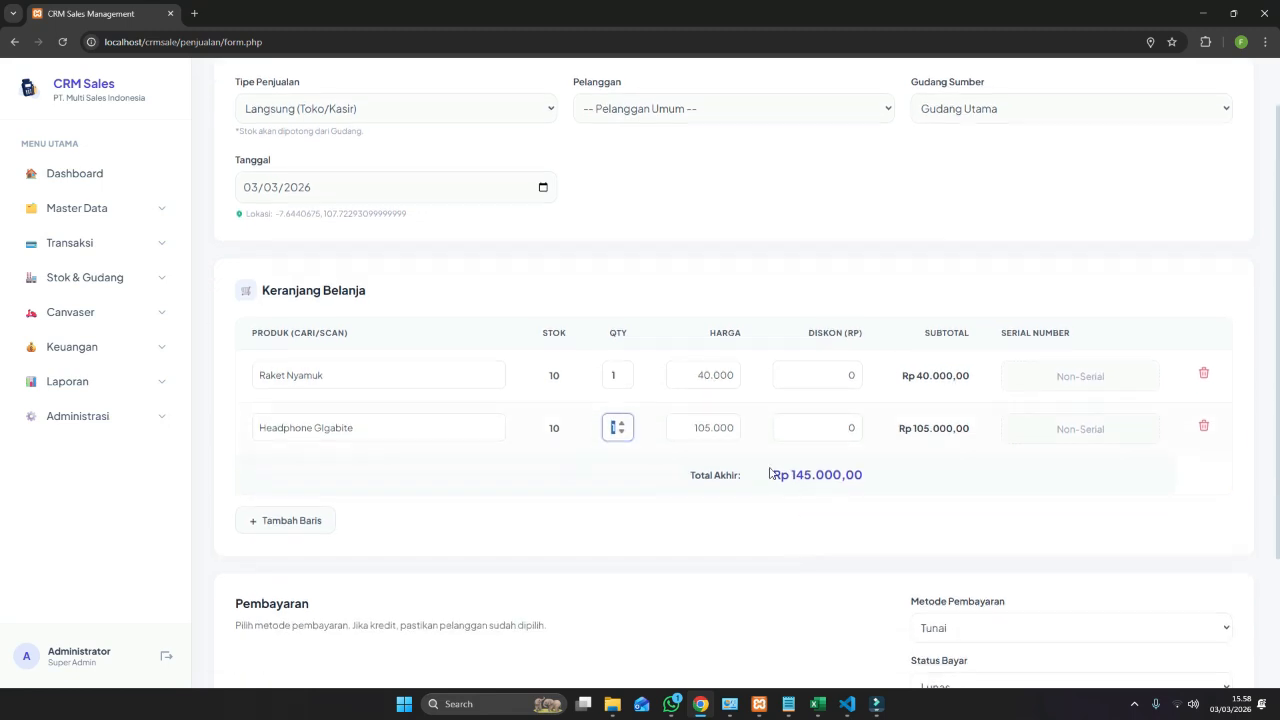
scroll(770, 472, "down", 2)
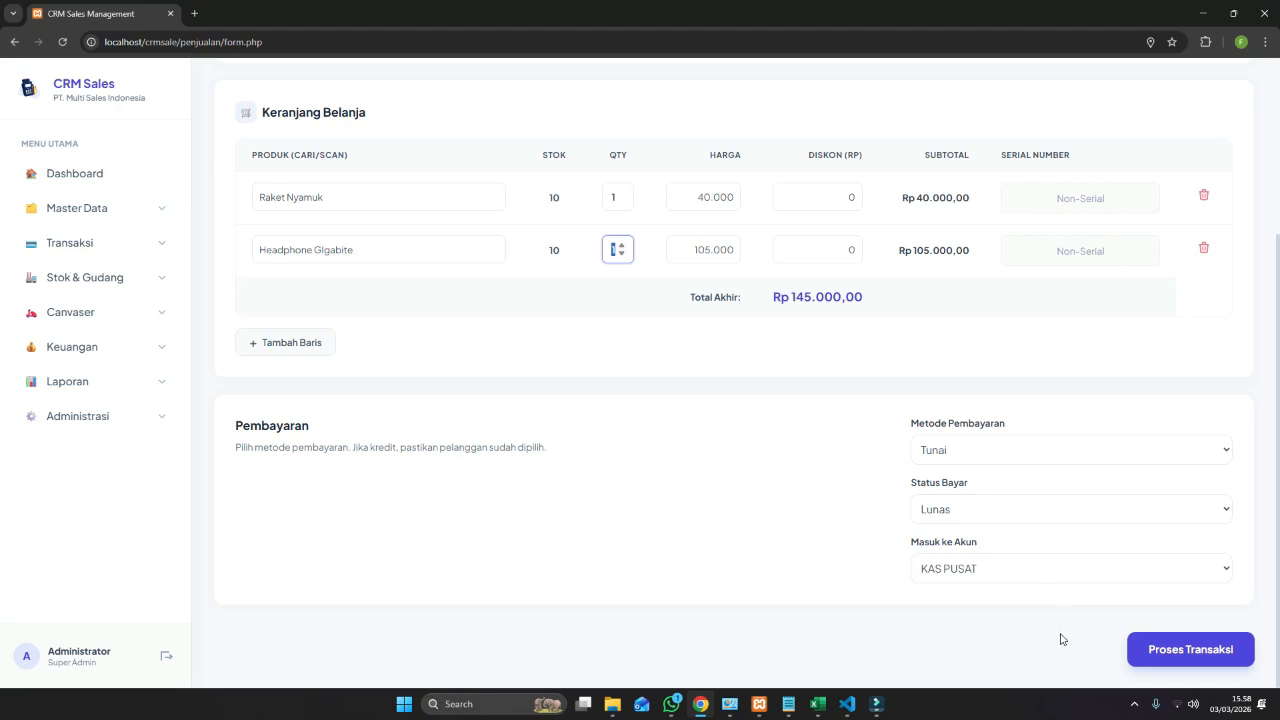
left_click(1210, 655)
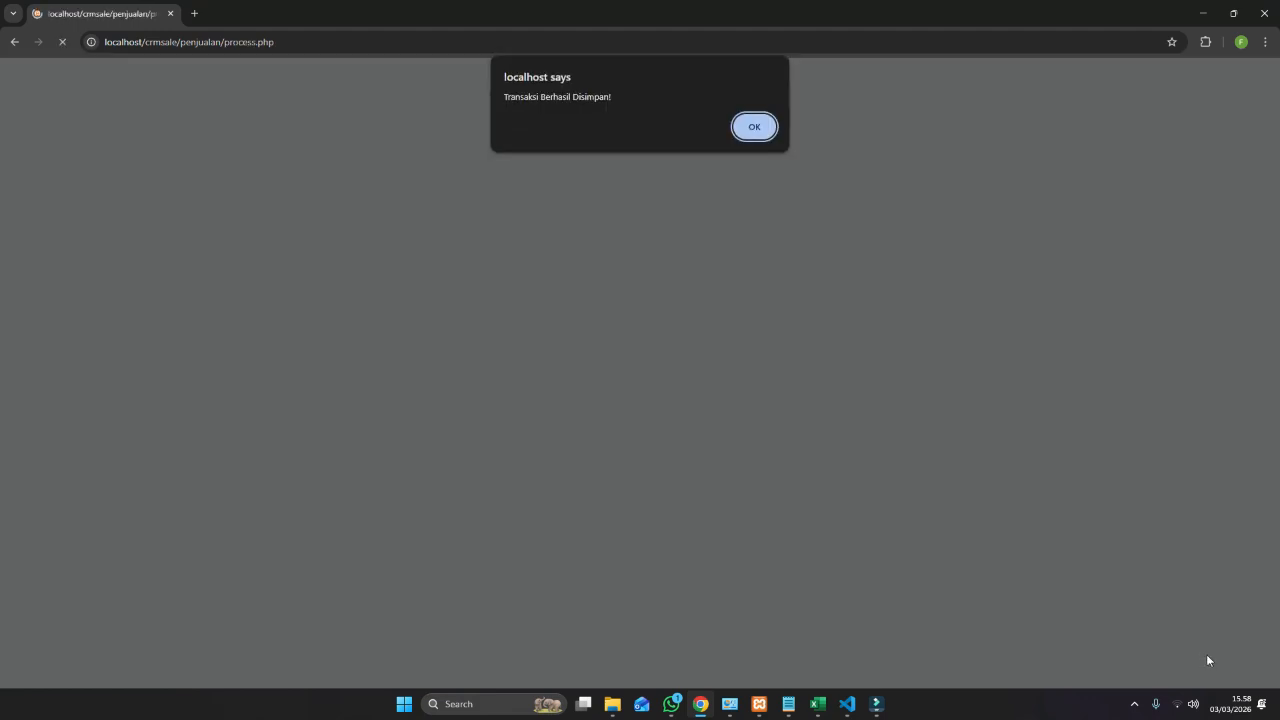
left_click(752, 127)
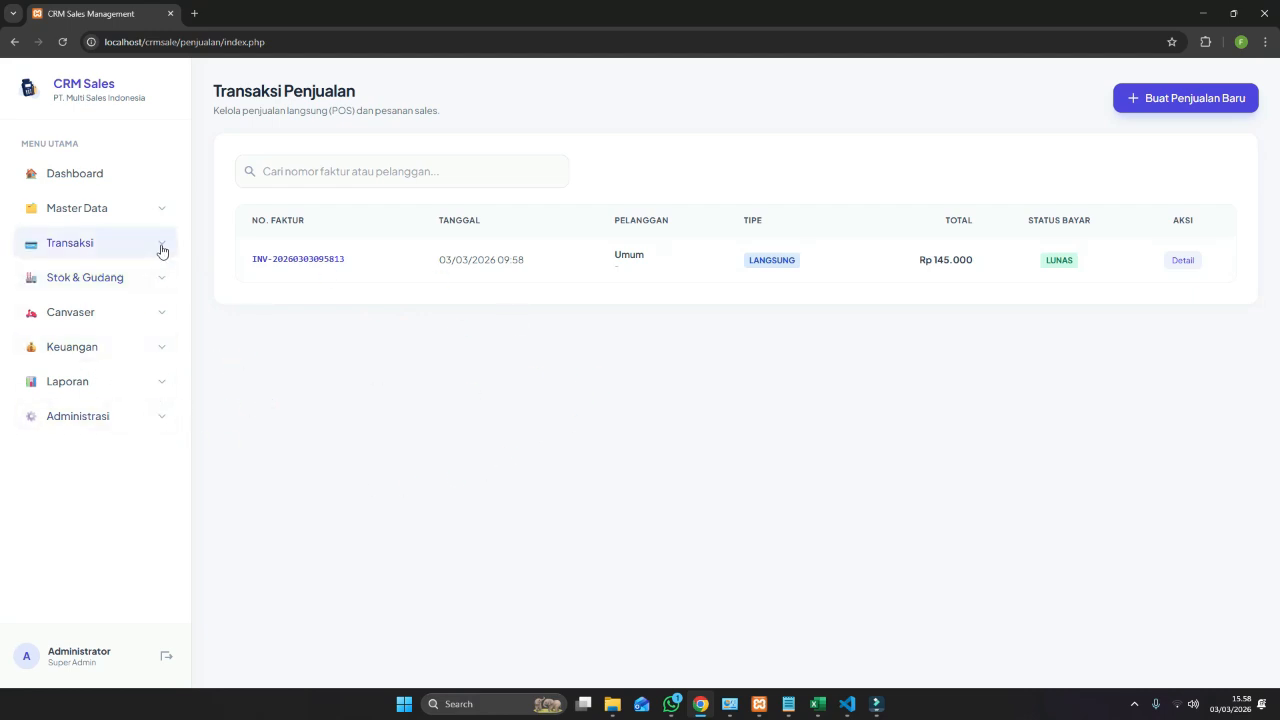
Show the Raket Nyamuk stock card for Gudang Utama, now ending at 9.
left_click(139, 387)
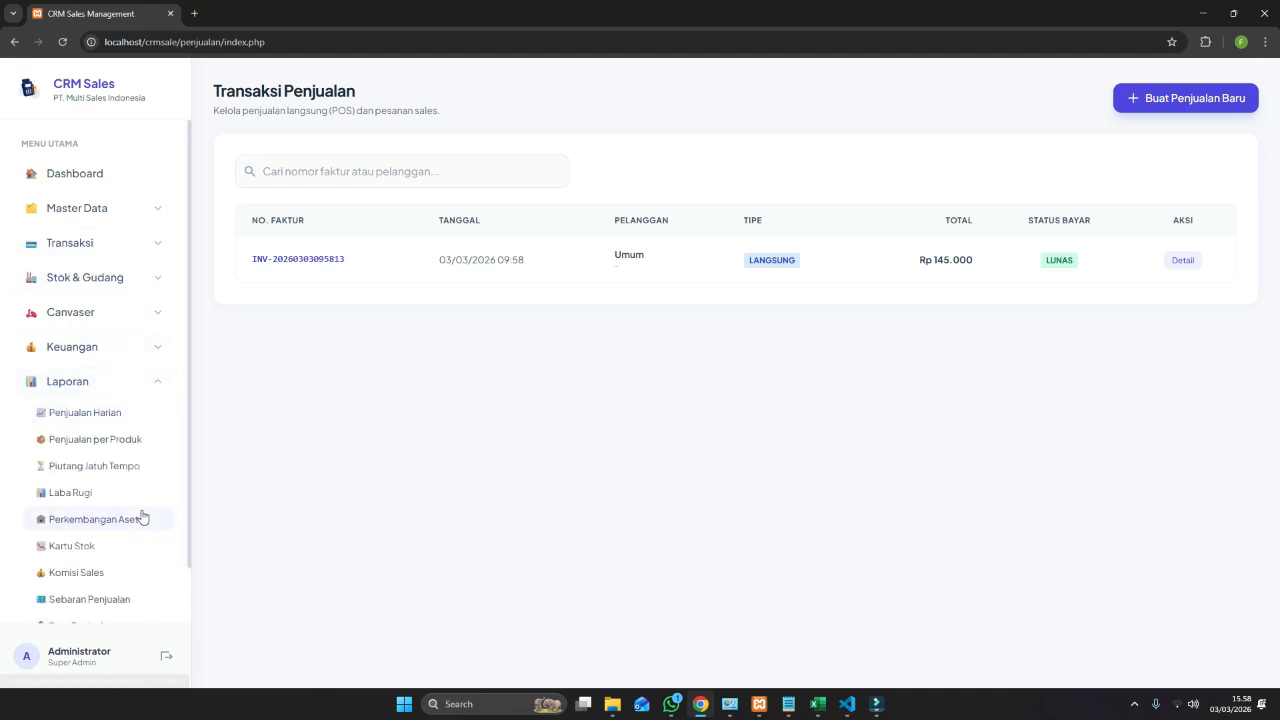
left_click(112, 550)
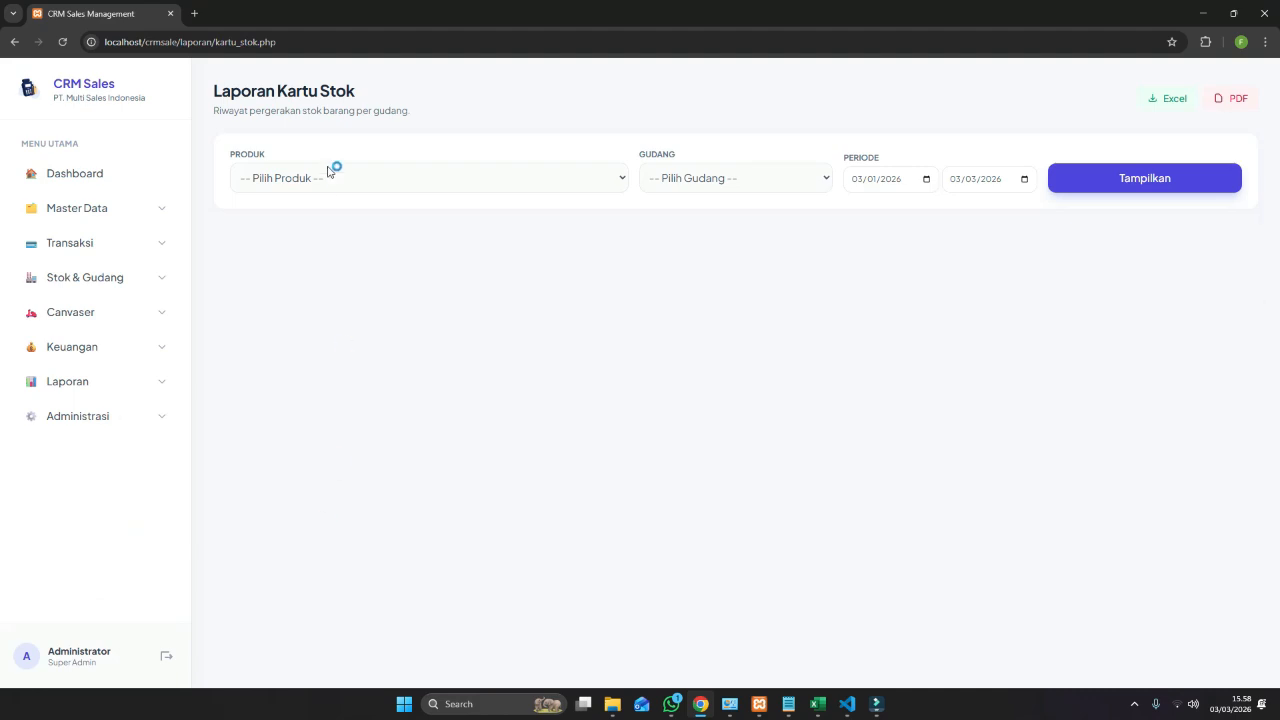
left_click(329, 171)
left_click(320, 280)
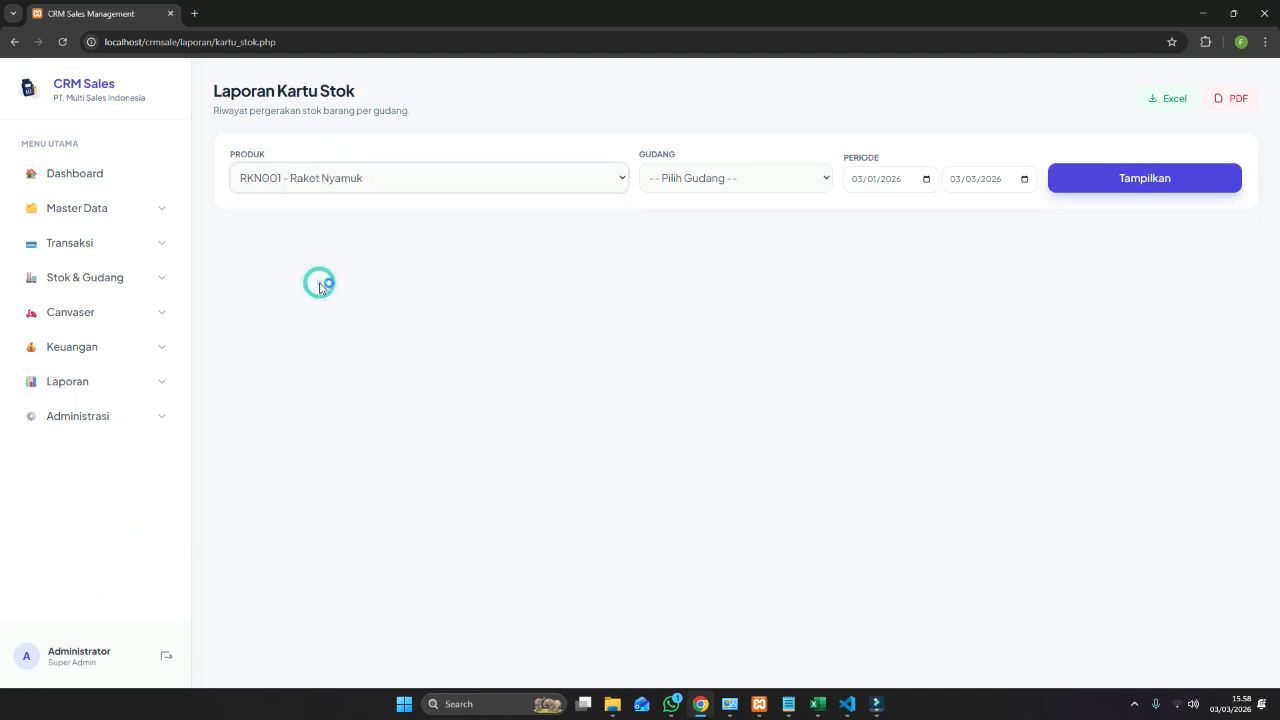
left_click(752, 182)
left_click(733, 260)
left_click(1120, 177)
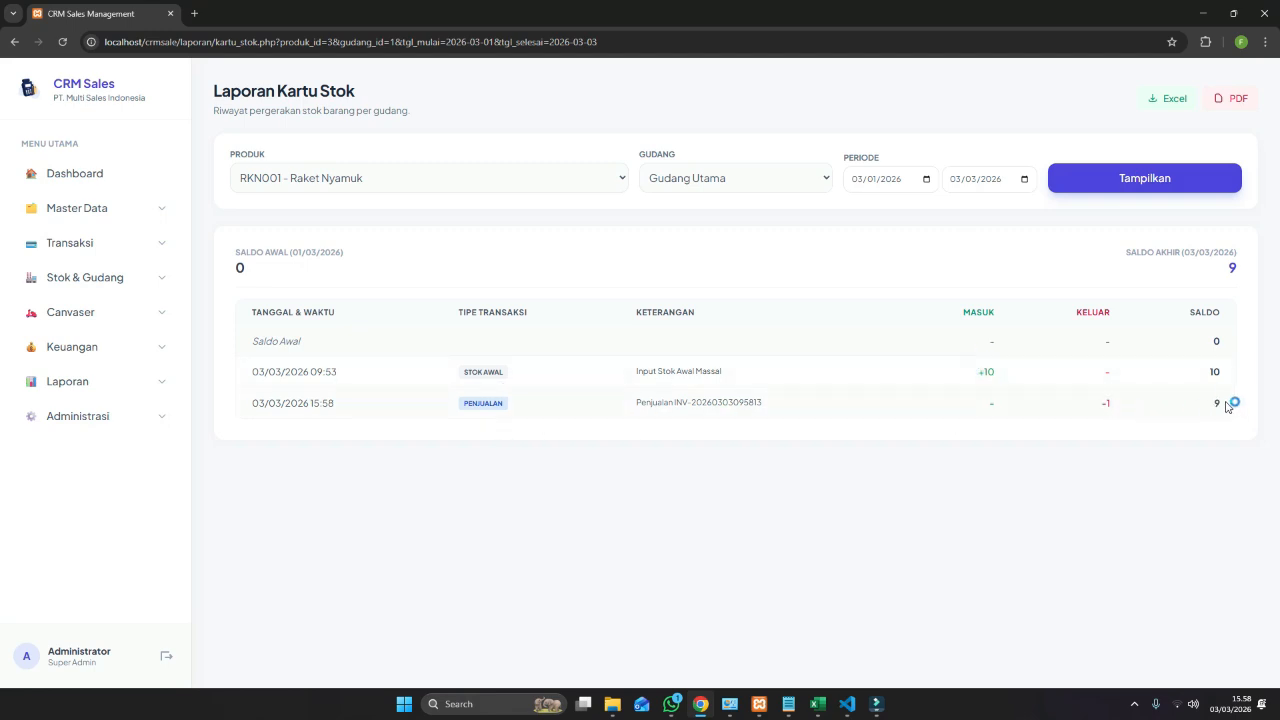
Open the Kas & Bank page, where KAS PUSAT shows Rp 2.145.000.
left_click(86, 384)
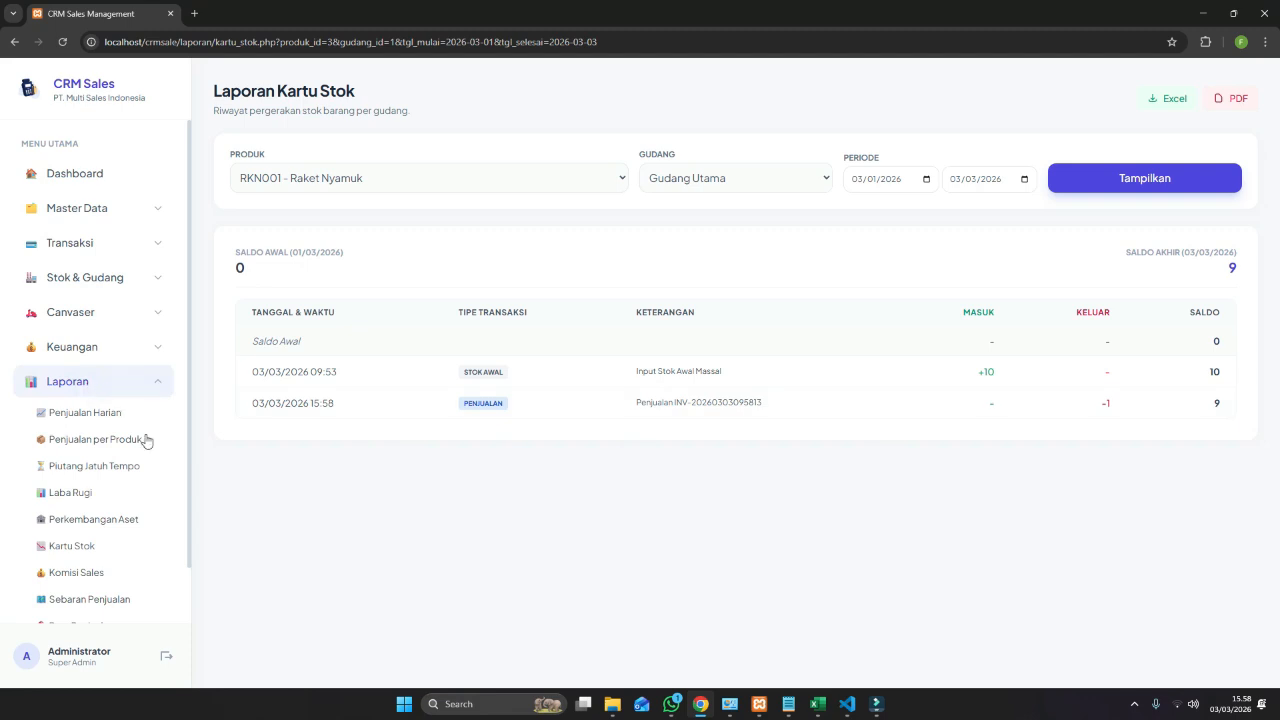
left_click(101, 350)
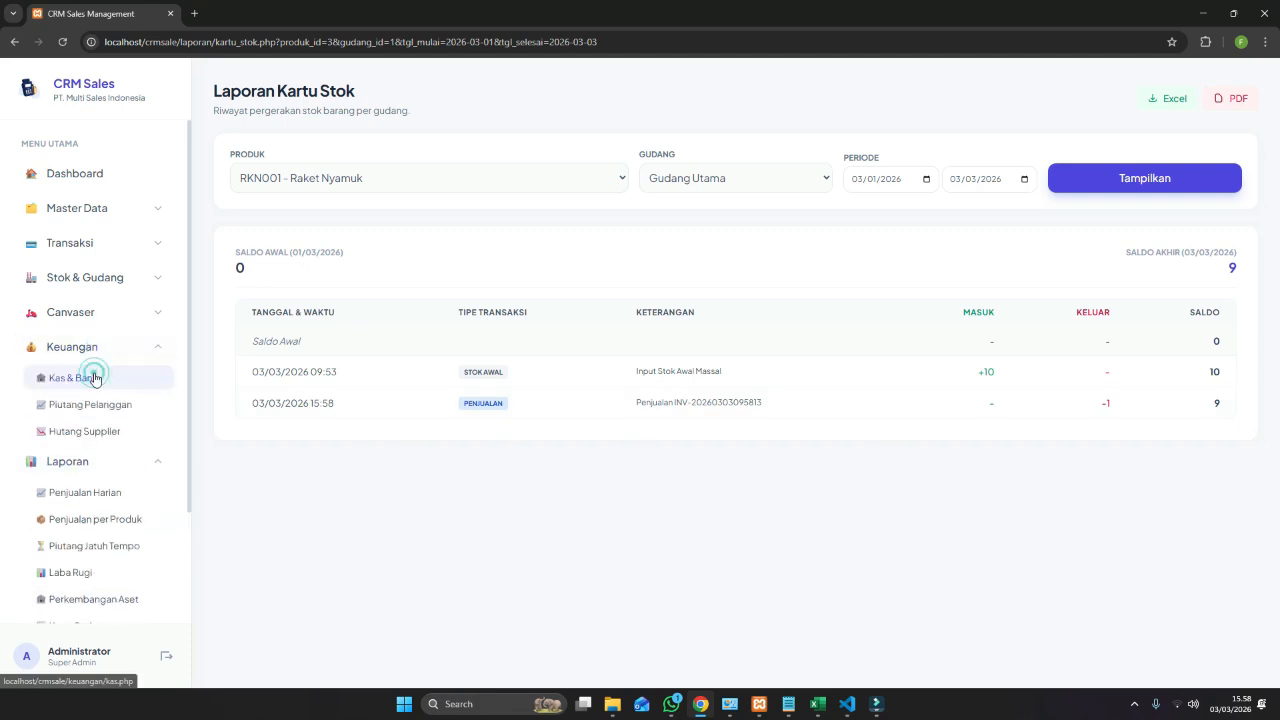
left_click(96, 377)
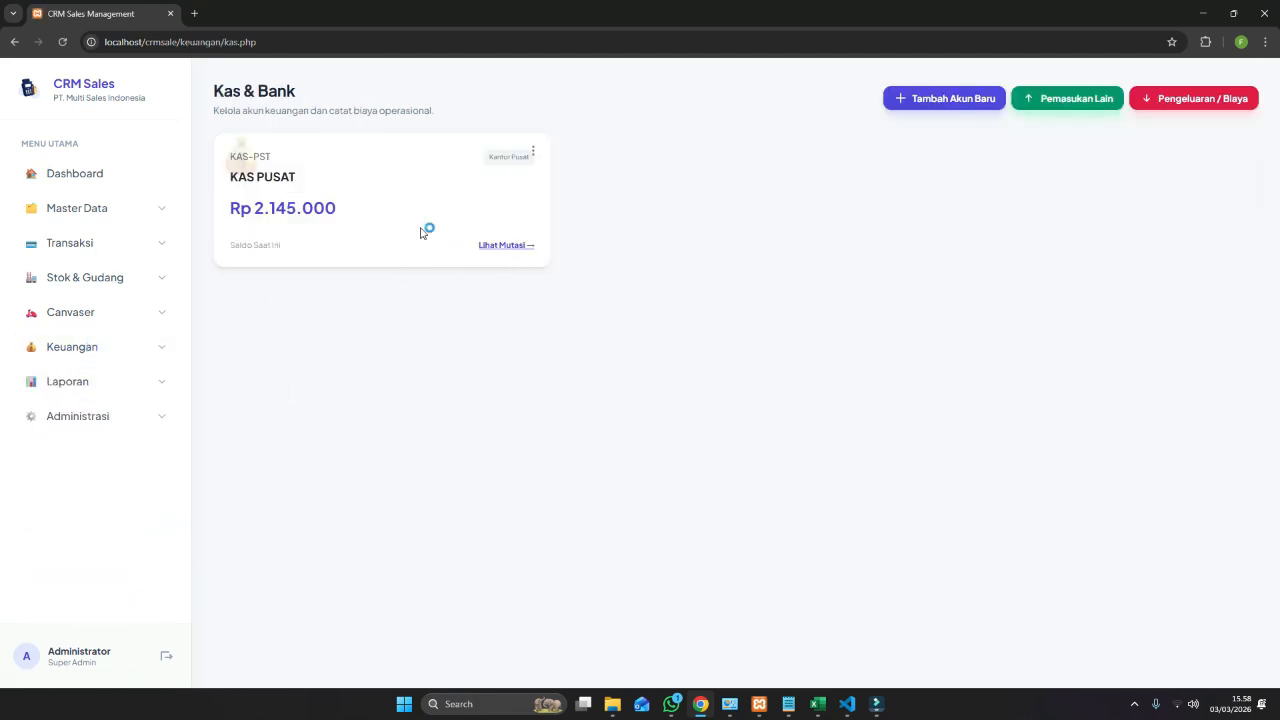
Review the KAS PUSAT cash book (2.000.000 opening, 145.000 sale, 2.145.000 closing), then open Canvaser > Muat Barang.
left_click(508, 250)
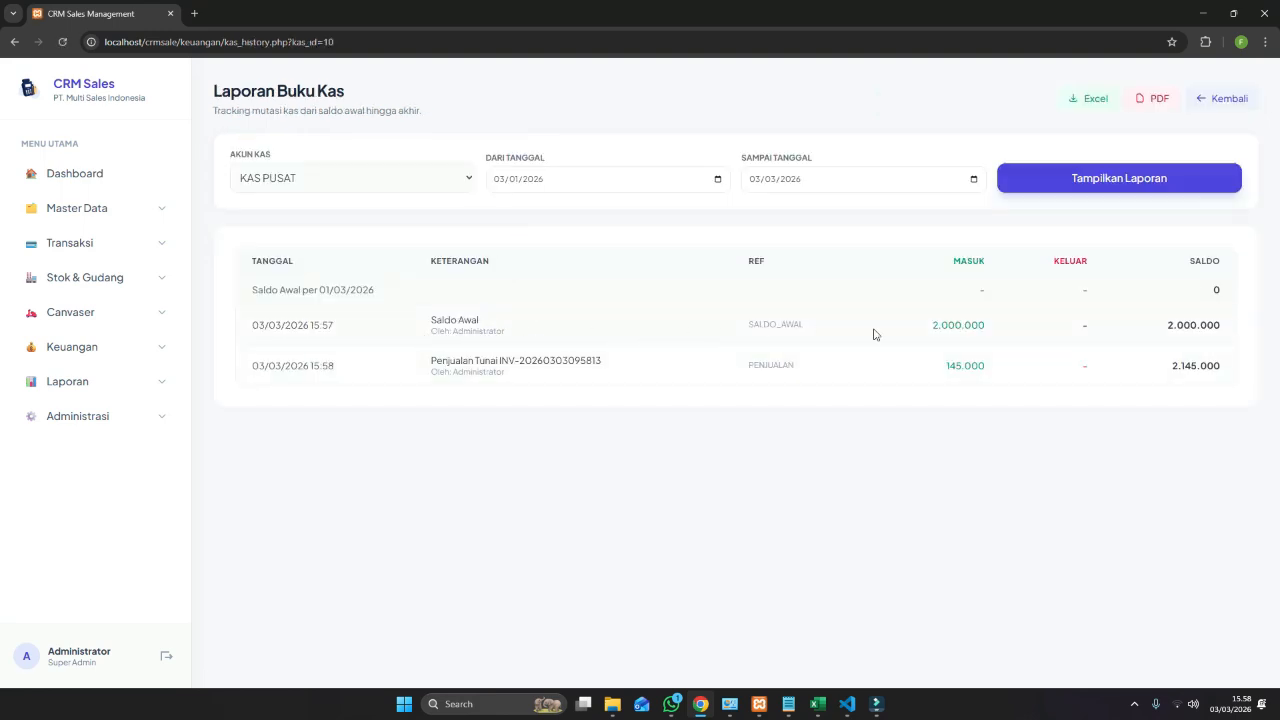
left_click(912, 324)
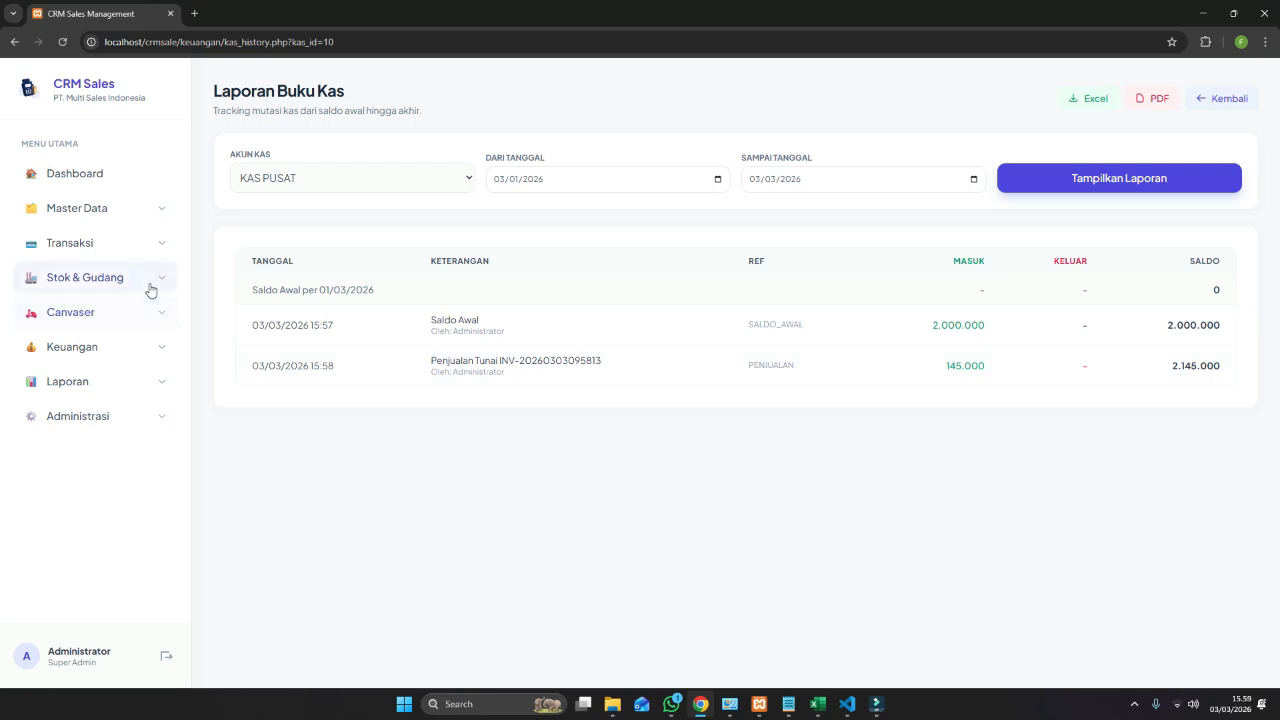
left_click(120, 312)
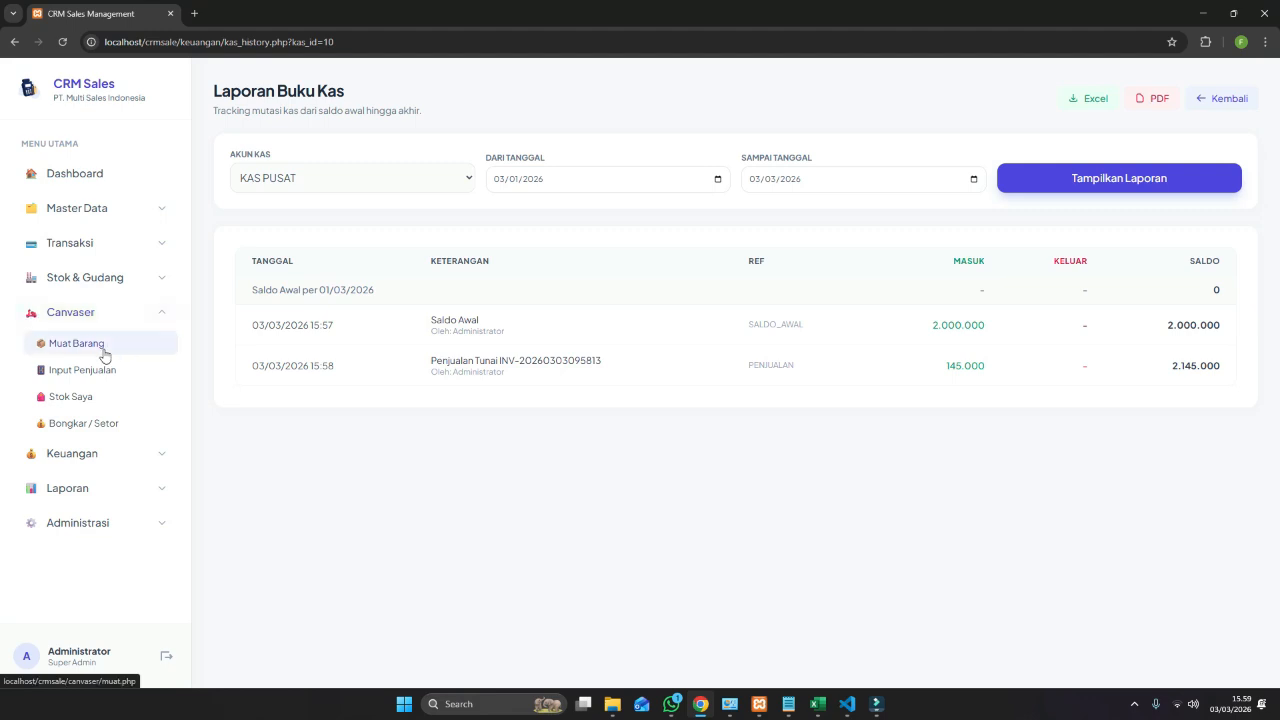
left_click(103, 352)
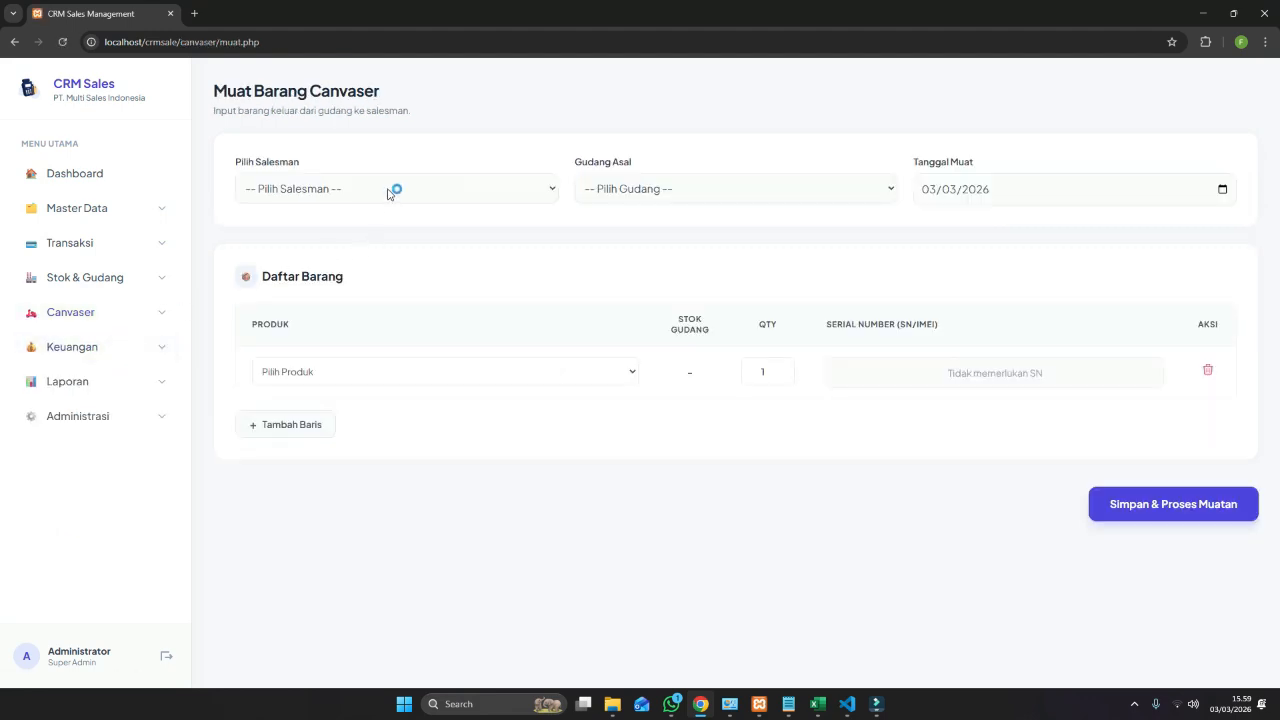
Choose the first salesman and Gudang Utama as the source warehouse.
left_click(390, 190)
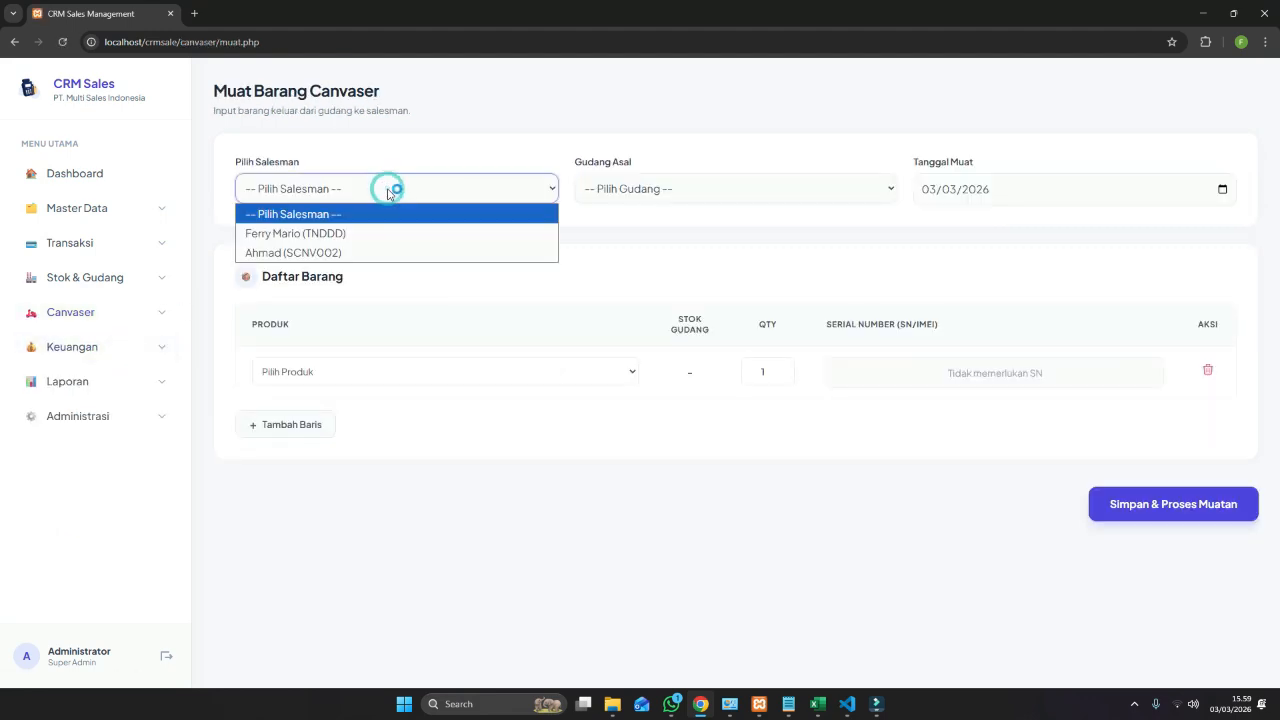
left_click(344, 236)
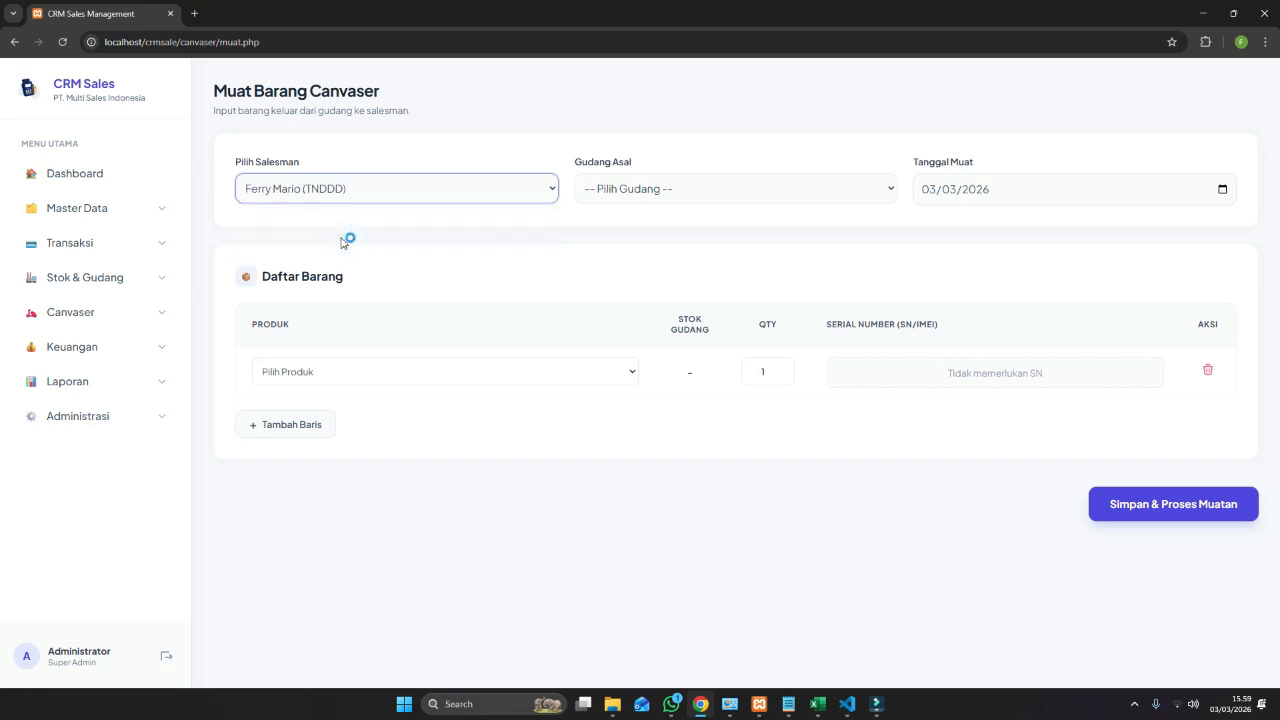
left_click(745, 189)
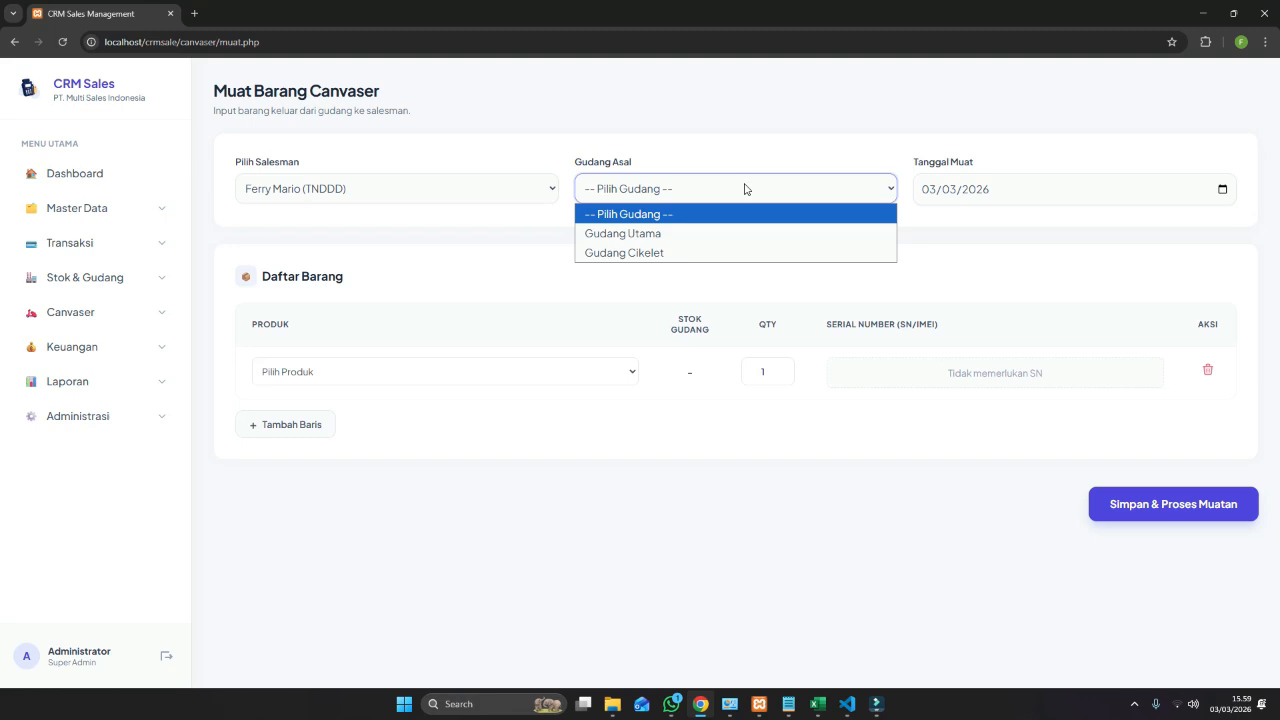
left_click(706, 234)
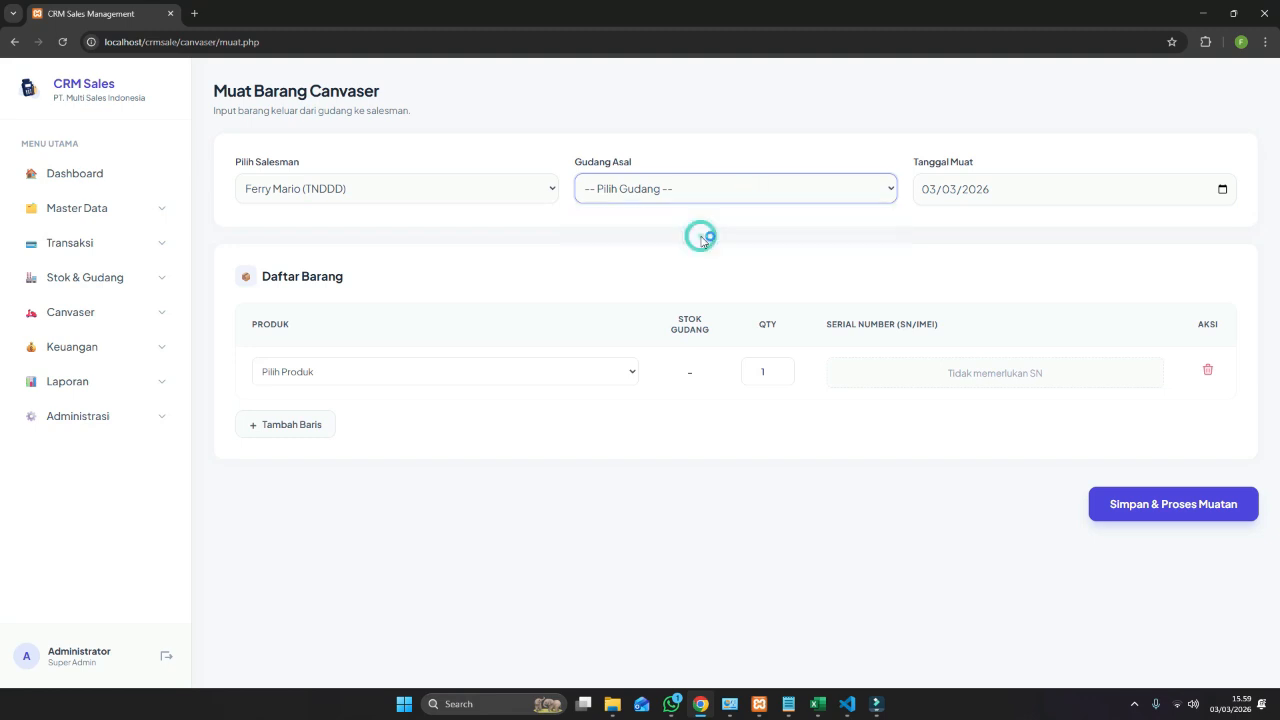
Load Headphone Gigabite, Raket Nyamuk and Kingstoon MMC 64GB at quantity 5 each.
left_click(415, 380)
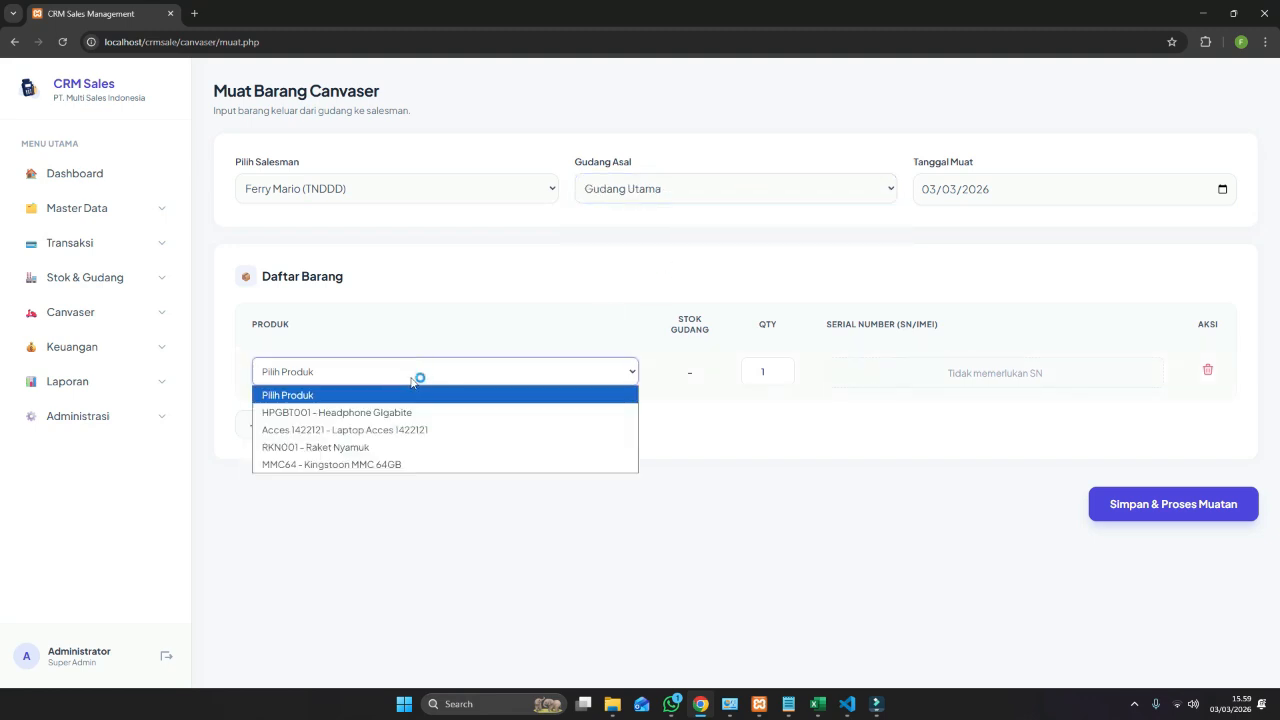
left_click(408, 413)
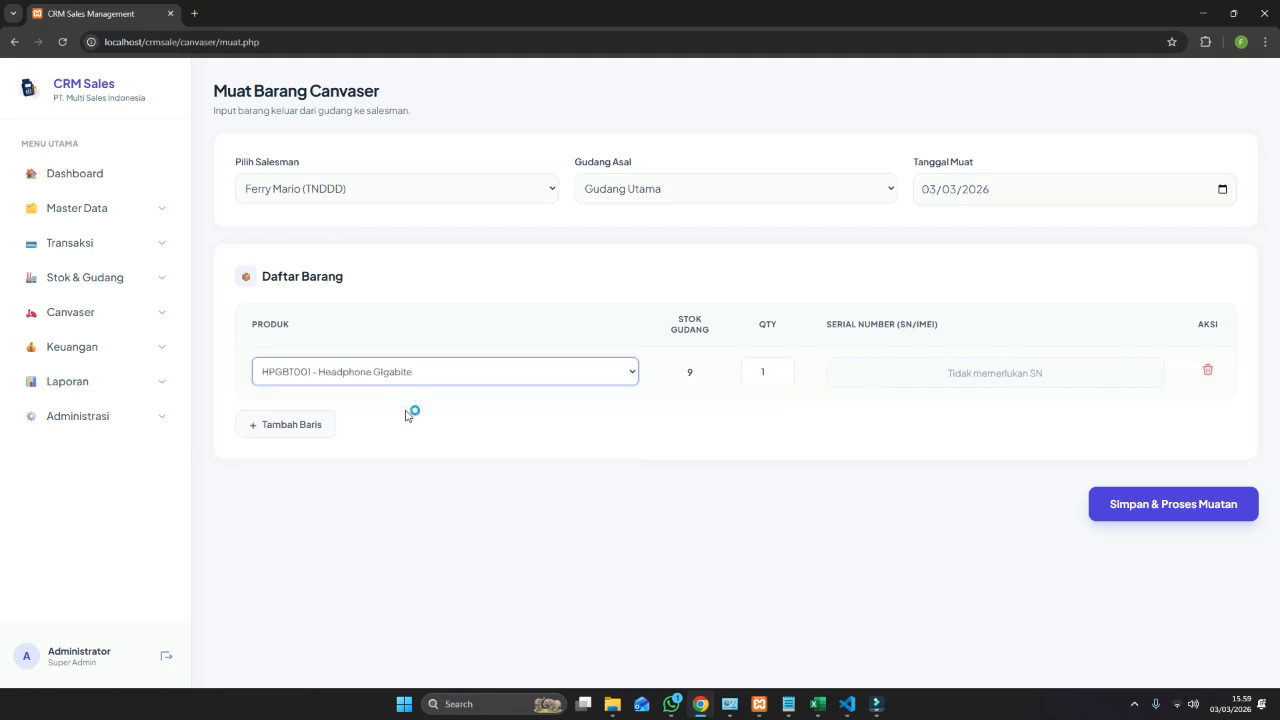
left_click(761, 372)
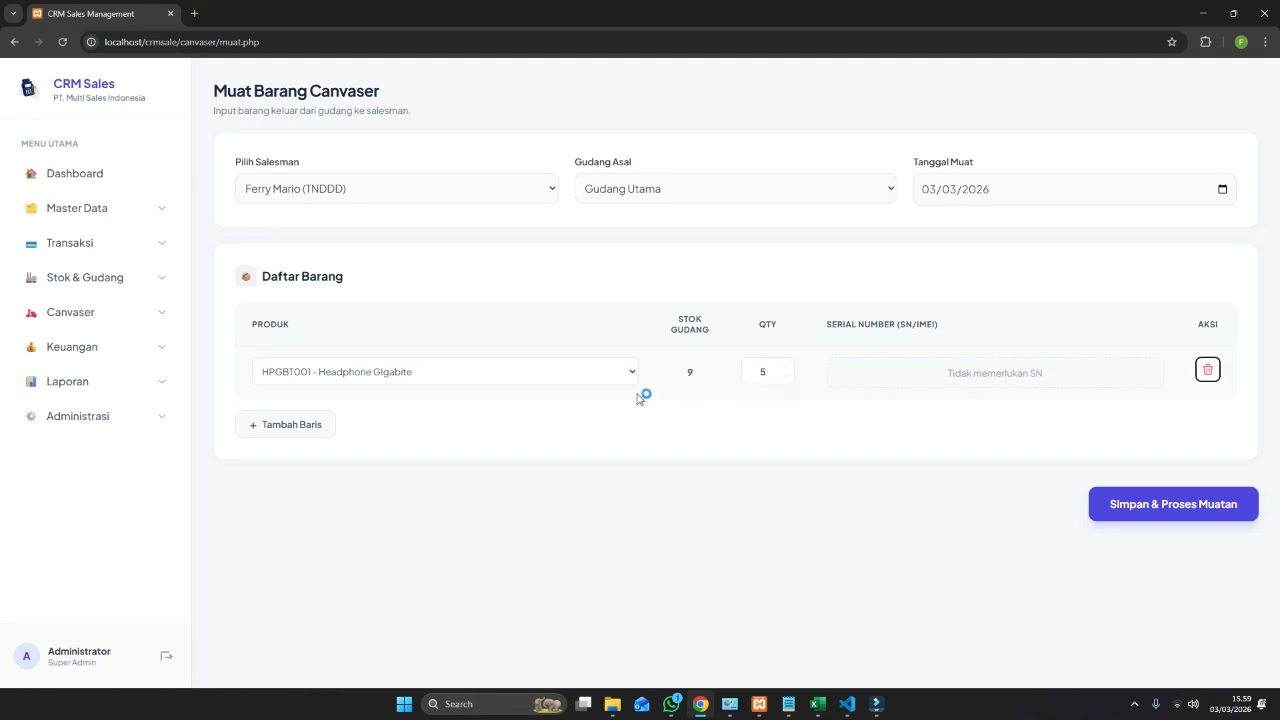
left_click(313, 424)
left_click(334, 424)
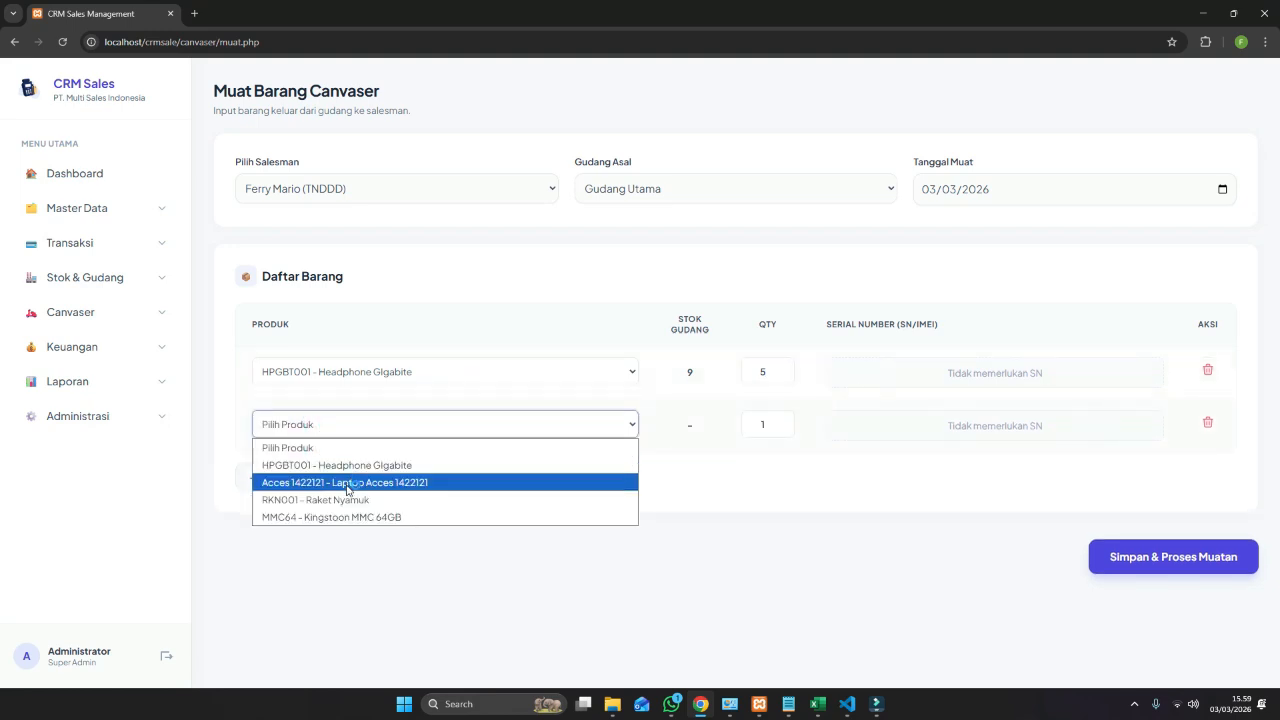
left_click(448, 500)
left_click(762, 423)
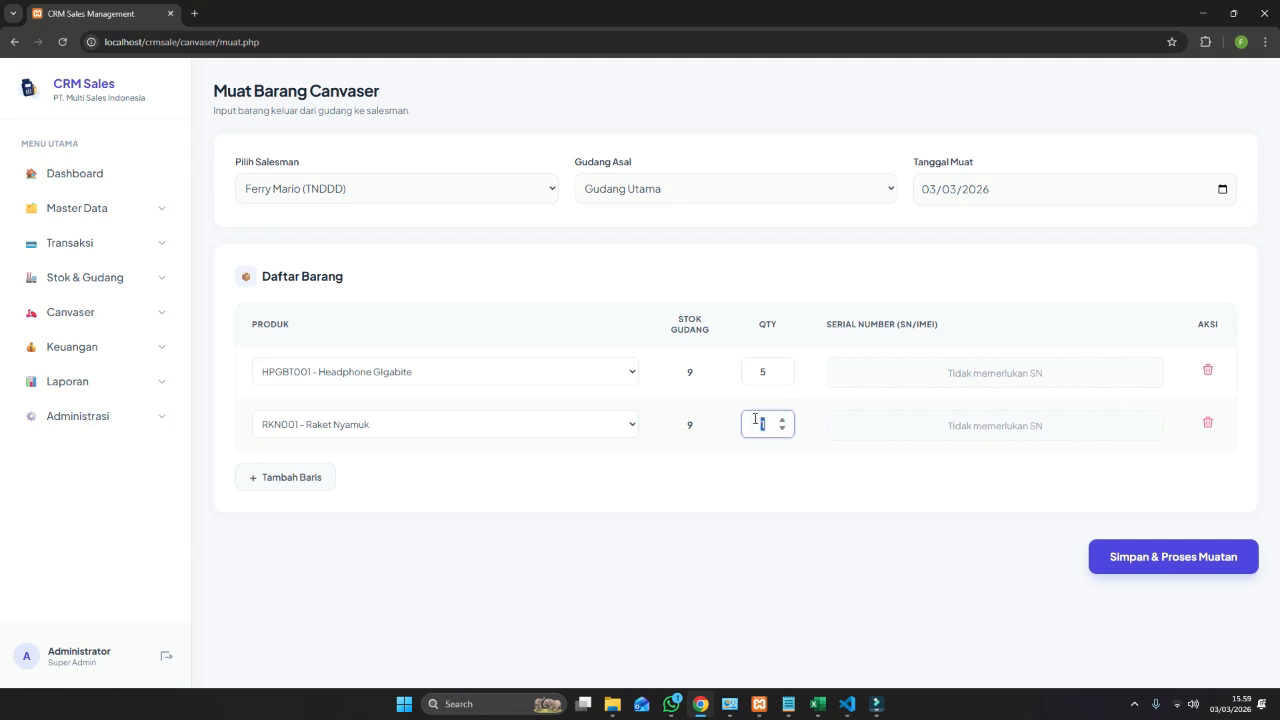
key("BackSpace")
type("5")
left_click(272, 477)
left_click(272, 477)
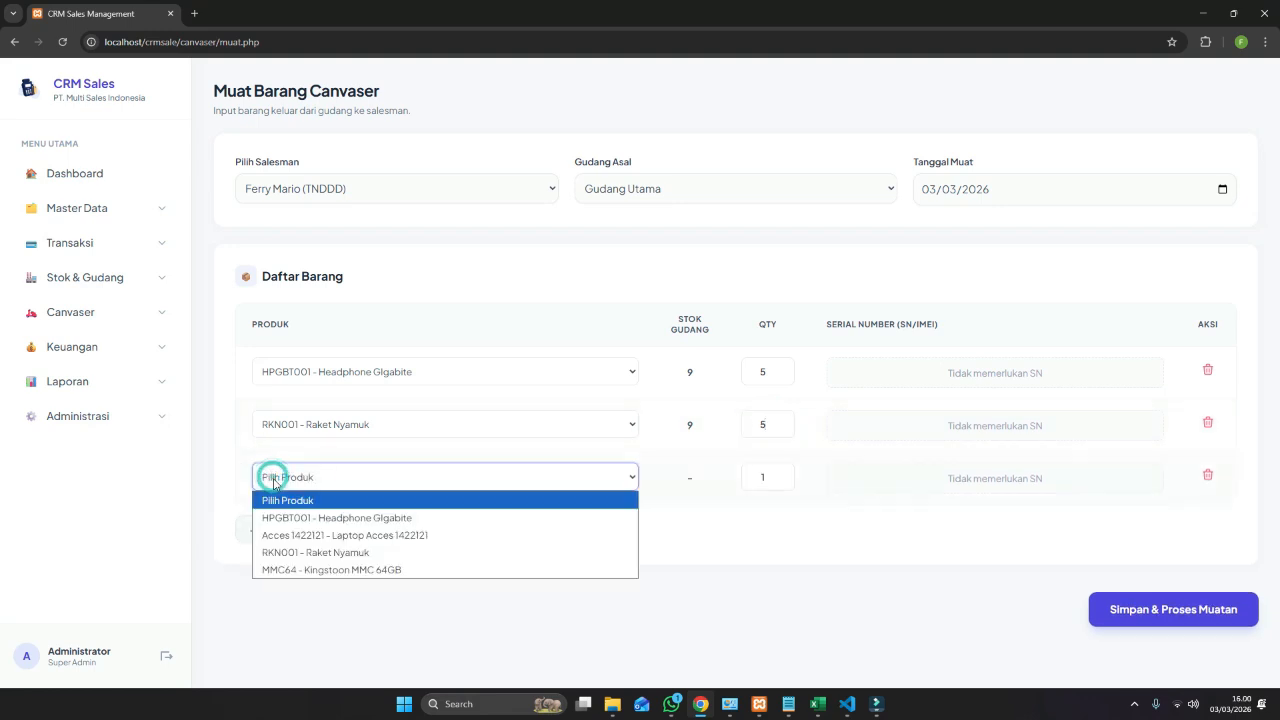
left_click(290, 569)
left_click(767, 477)
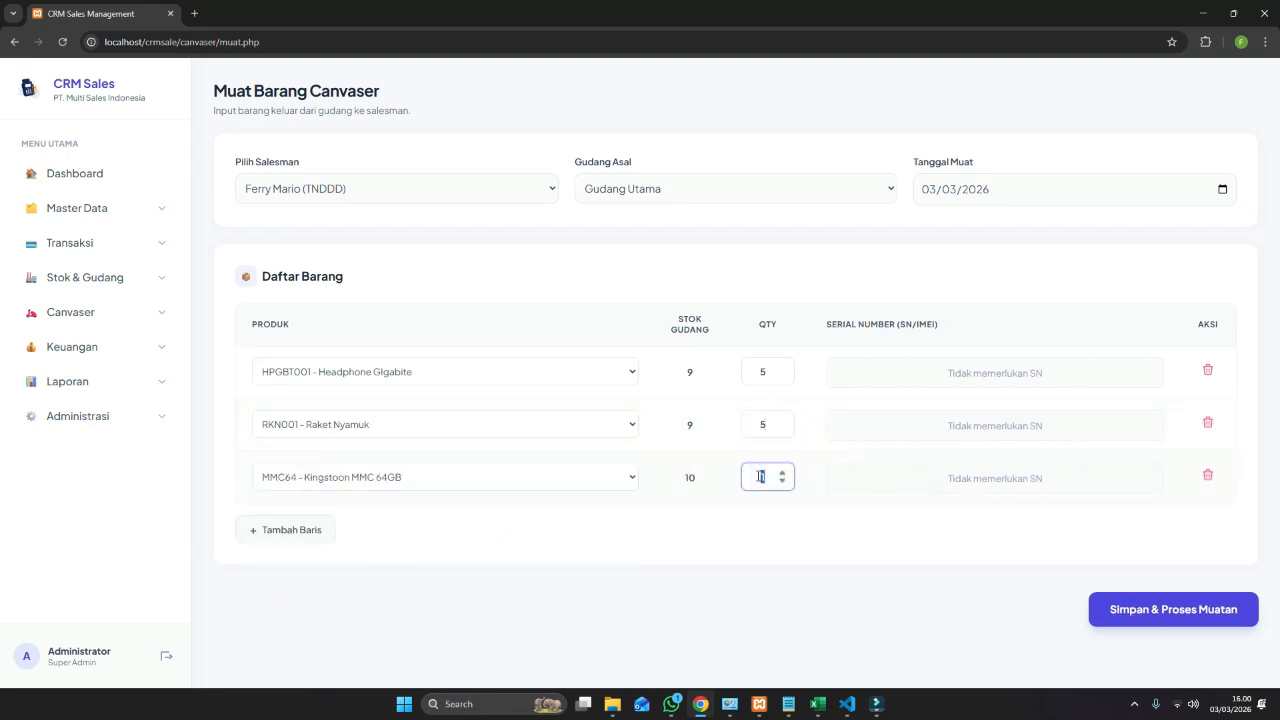
key("BackSpace")
type("5")
Remove an added Laptop Acces 1422121 row and save the canvasser load.
left_click(256, 537)
left_click(258, 532)
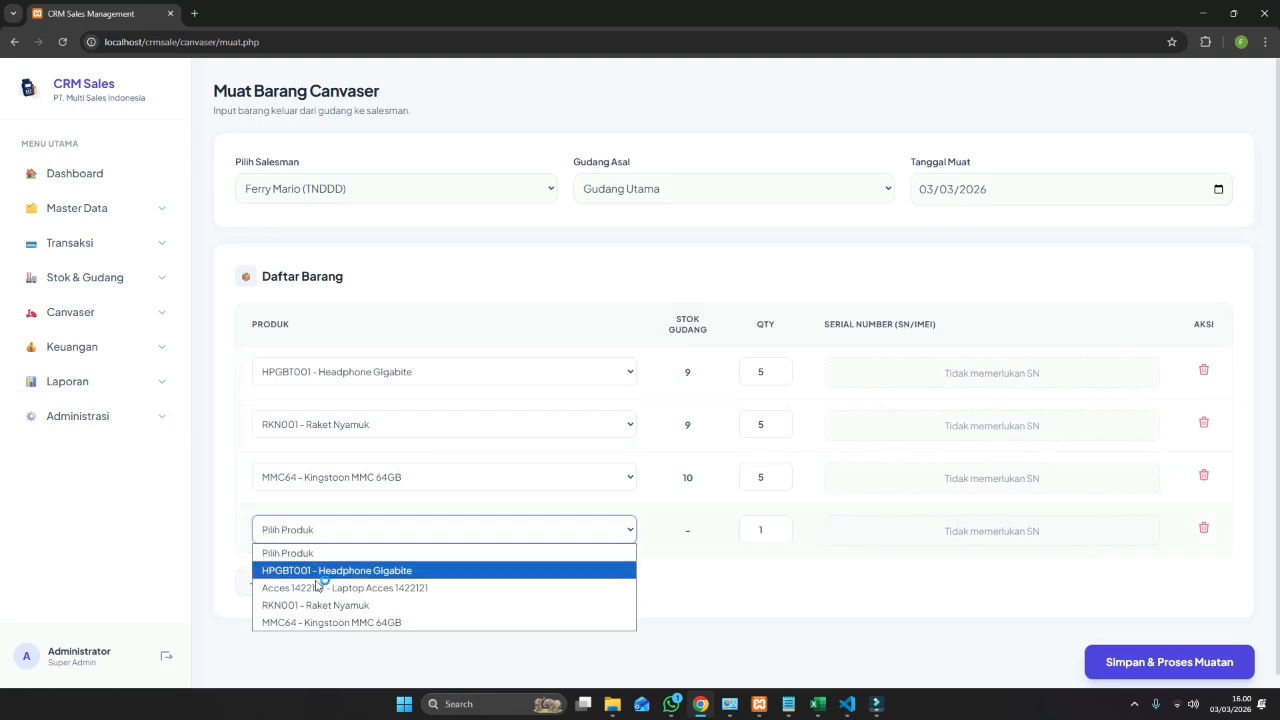
left_click(330, 592)
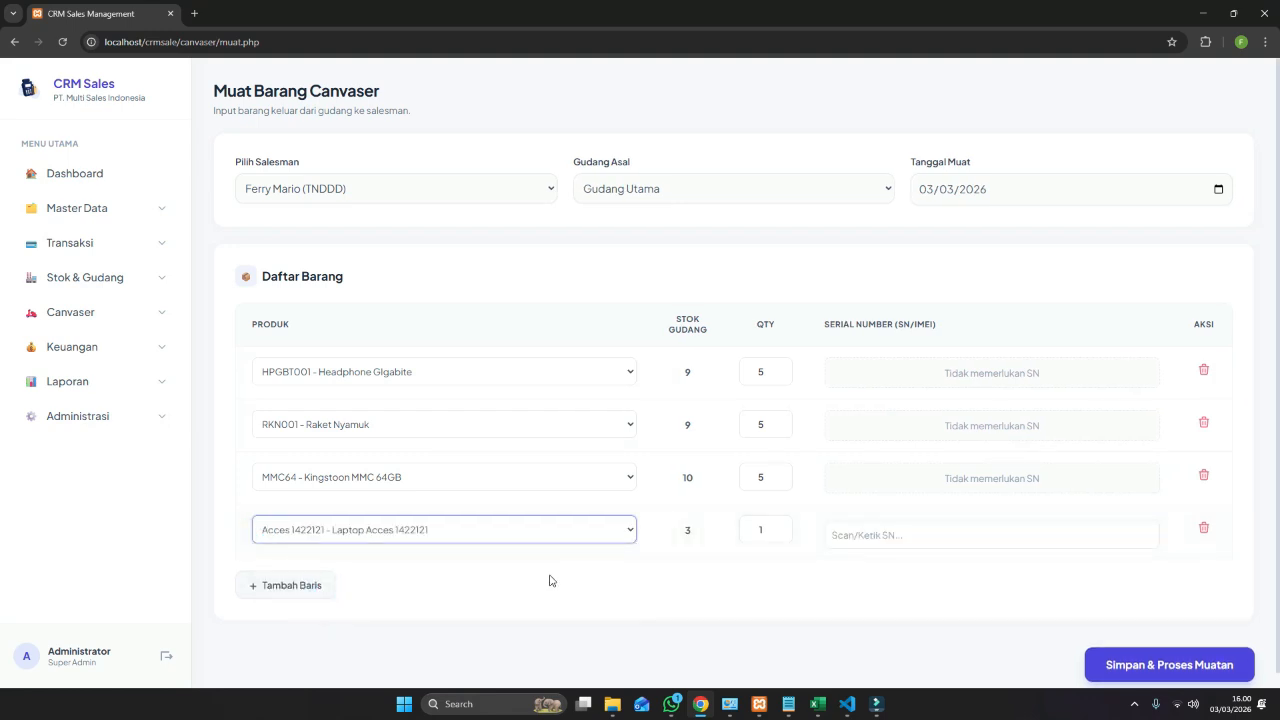
left_click(900, 534)
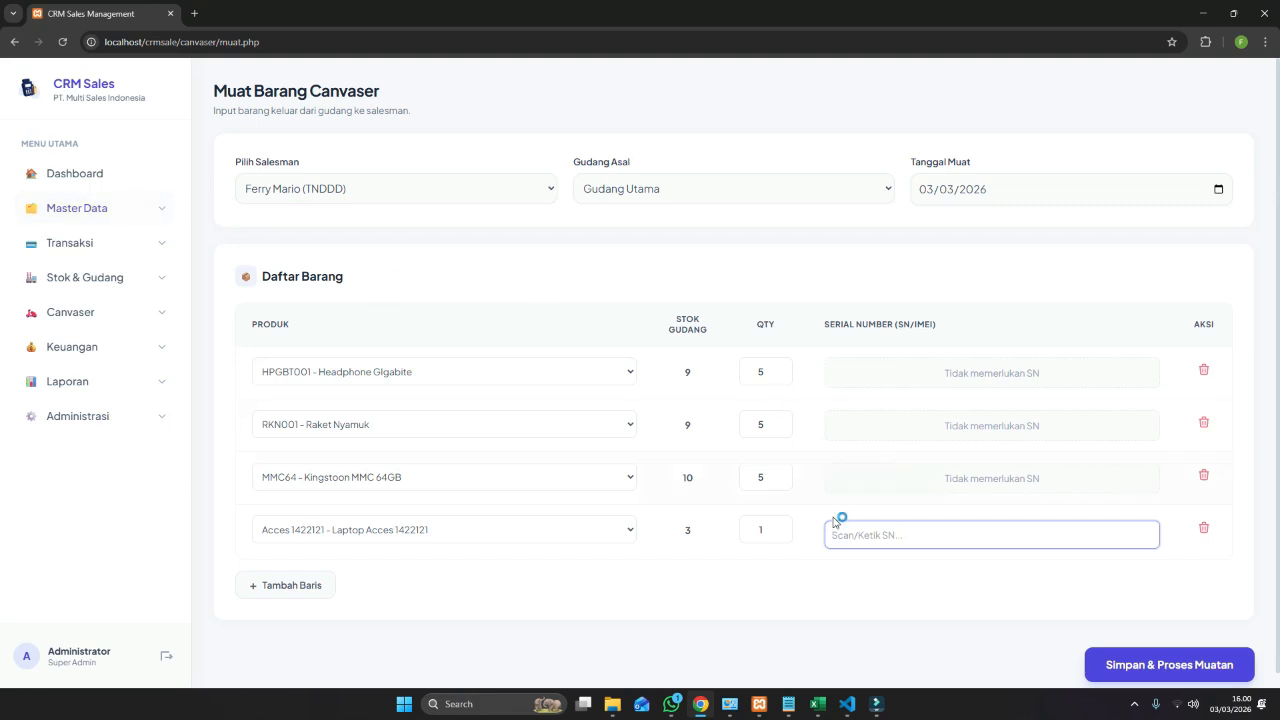
left_click(1206, 527)
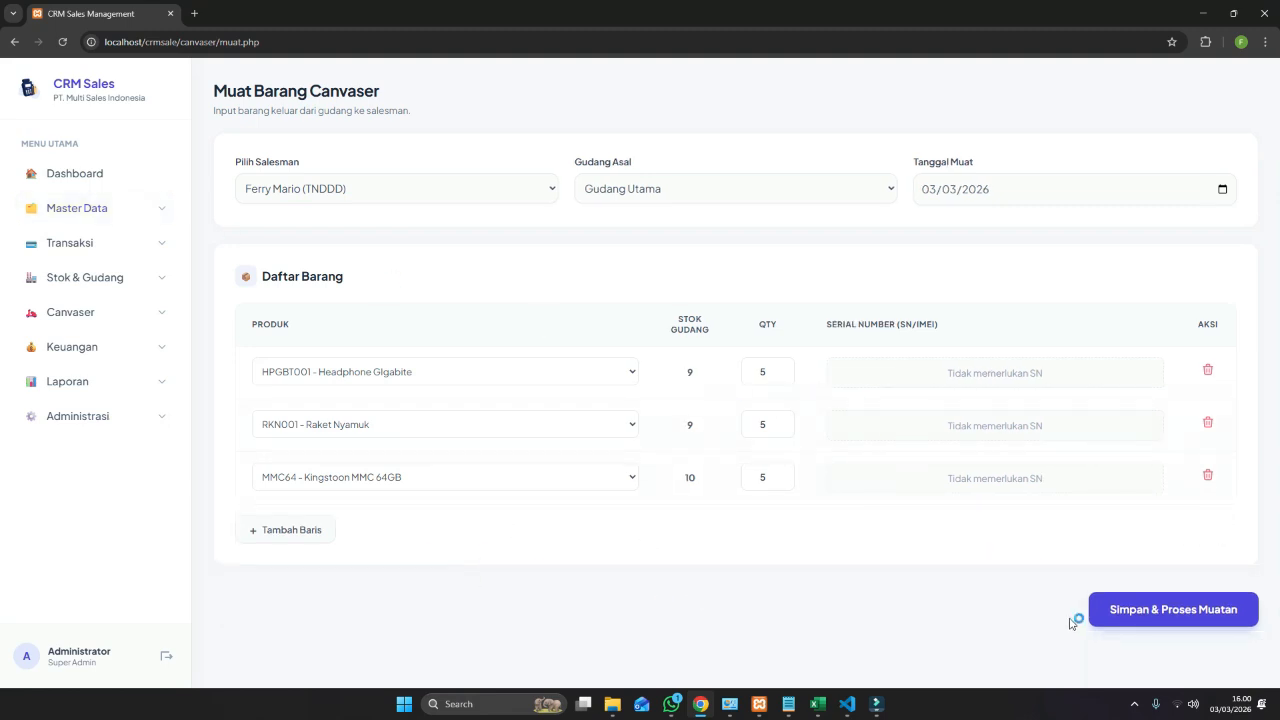
left_click(1156, 610)
Show the RKN001 Raket Nyamuk stock card for Gudang Utama, closing balance 4.
left_click(752, 122)
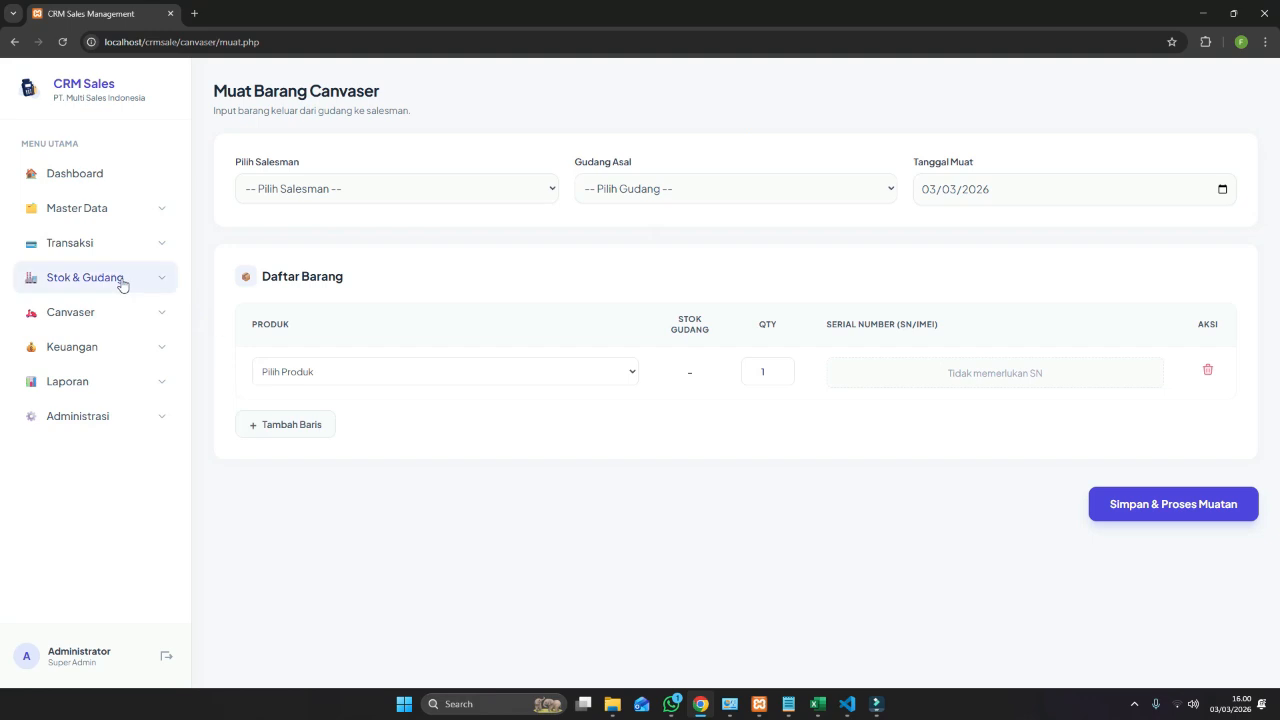
left_click(125, 382)
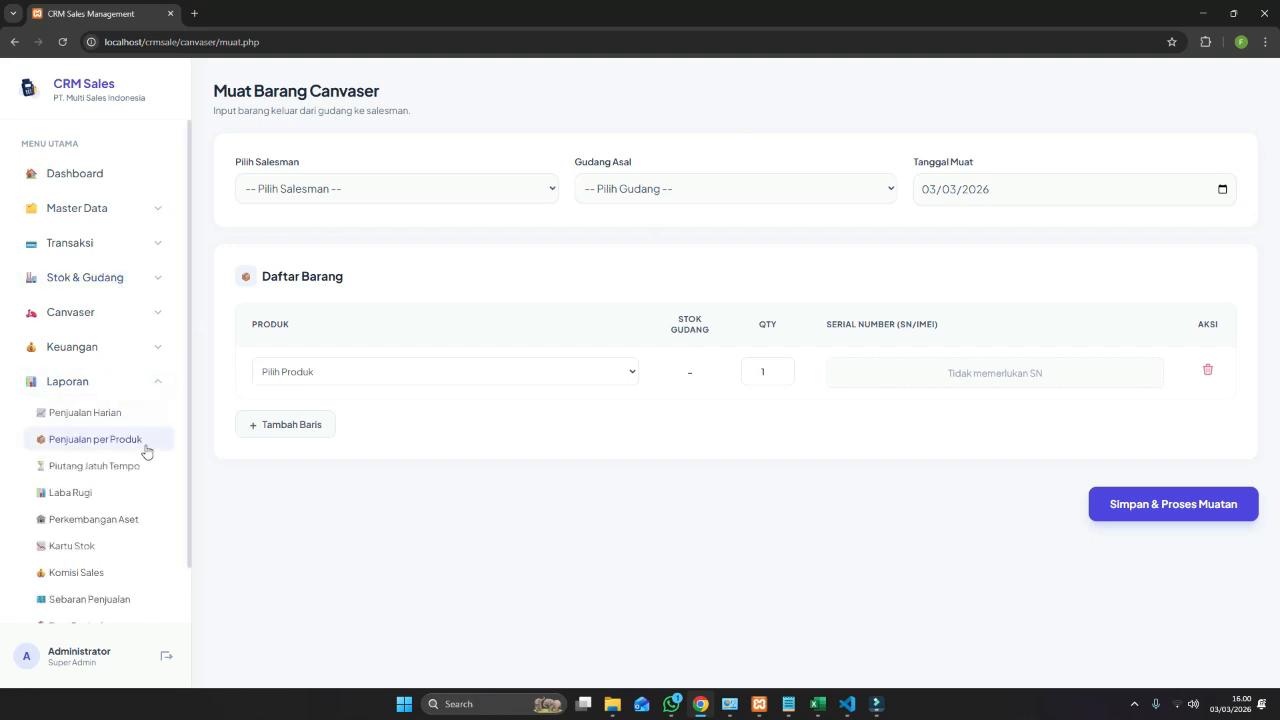
scroll(145, 452, "down", 1)
scroll(145, 452, "up", 1)
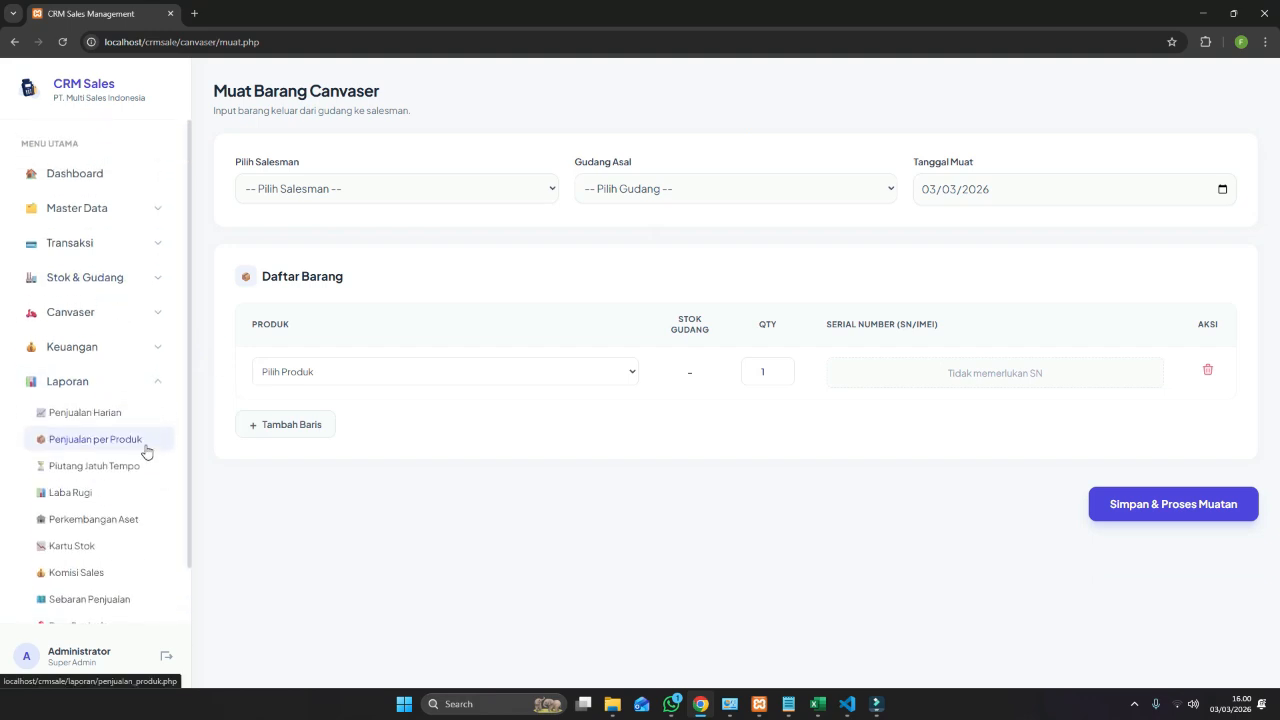
scroll(125, 440, "down", 1)
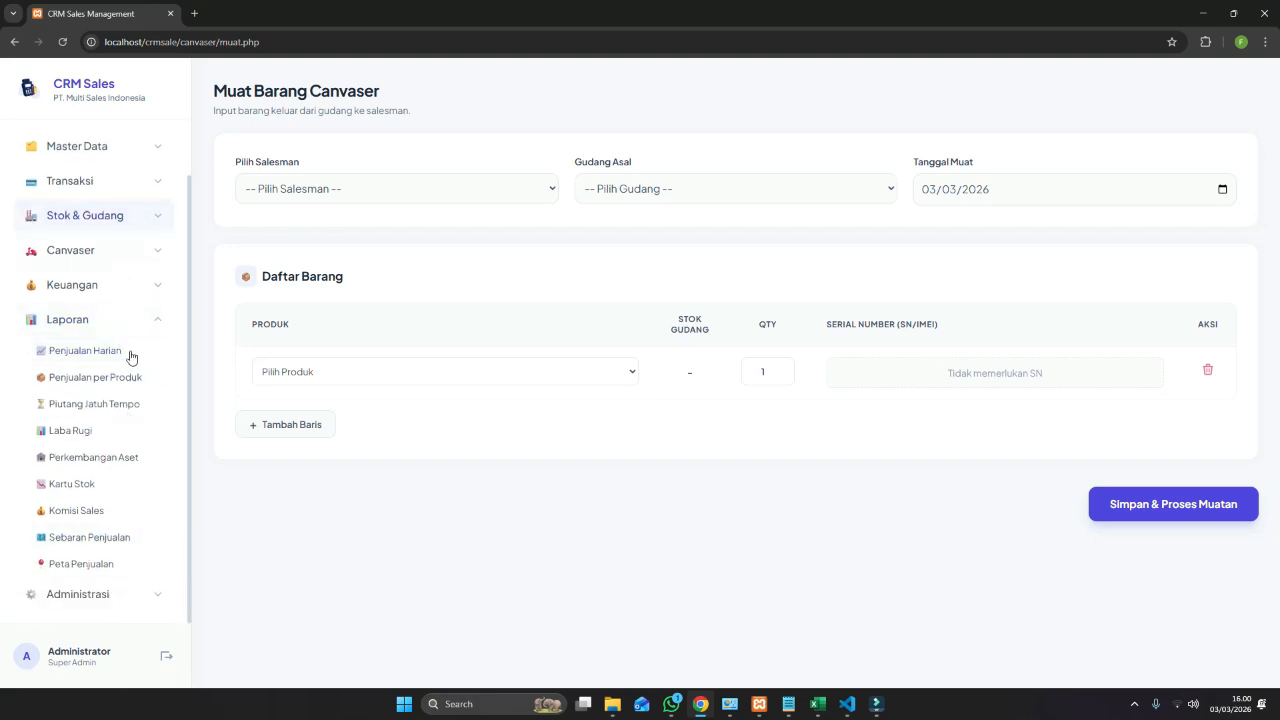
left_click(145, 512)
left_click(134, 486)
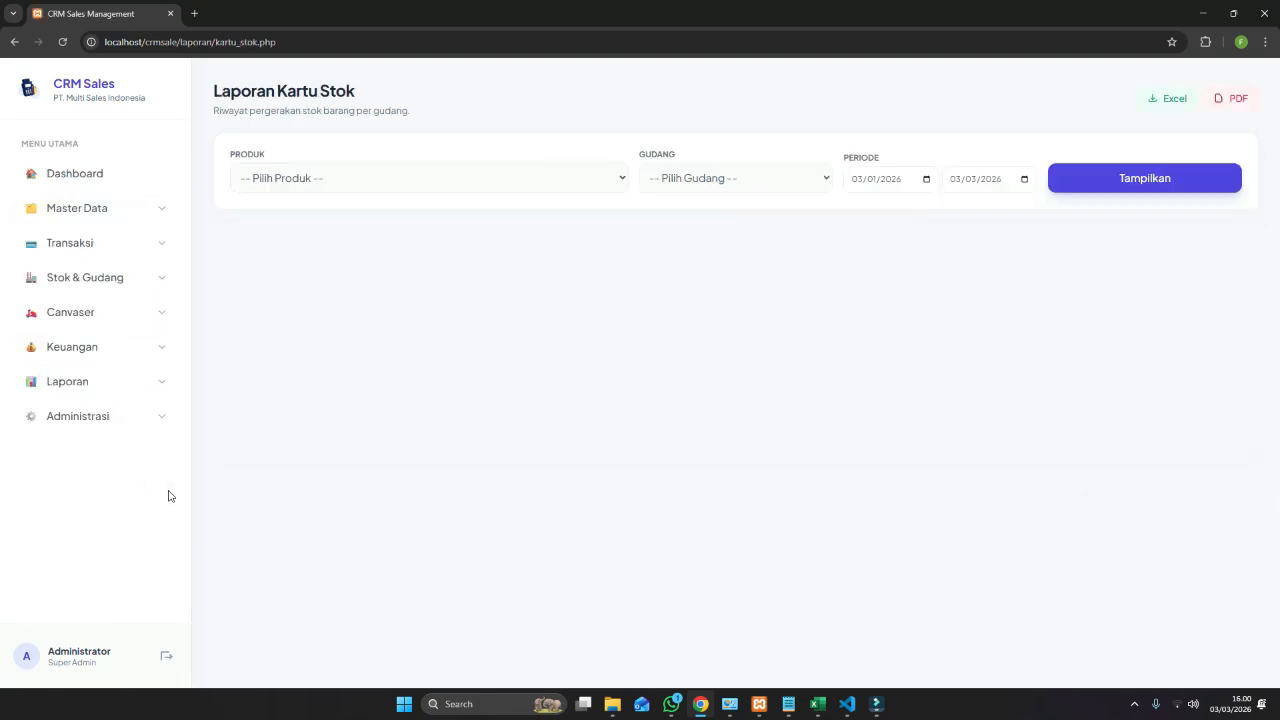
left_click(461, 178)
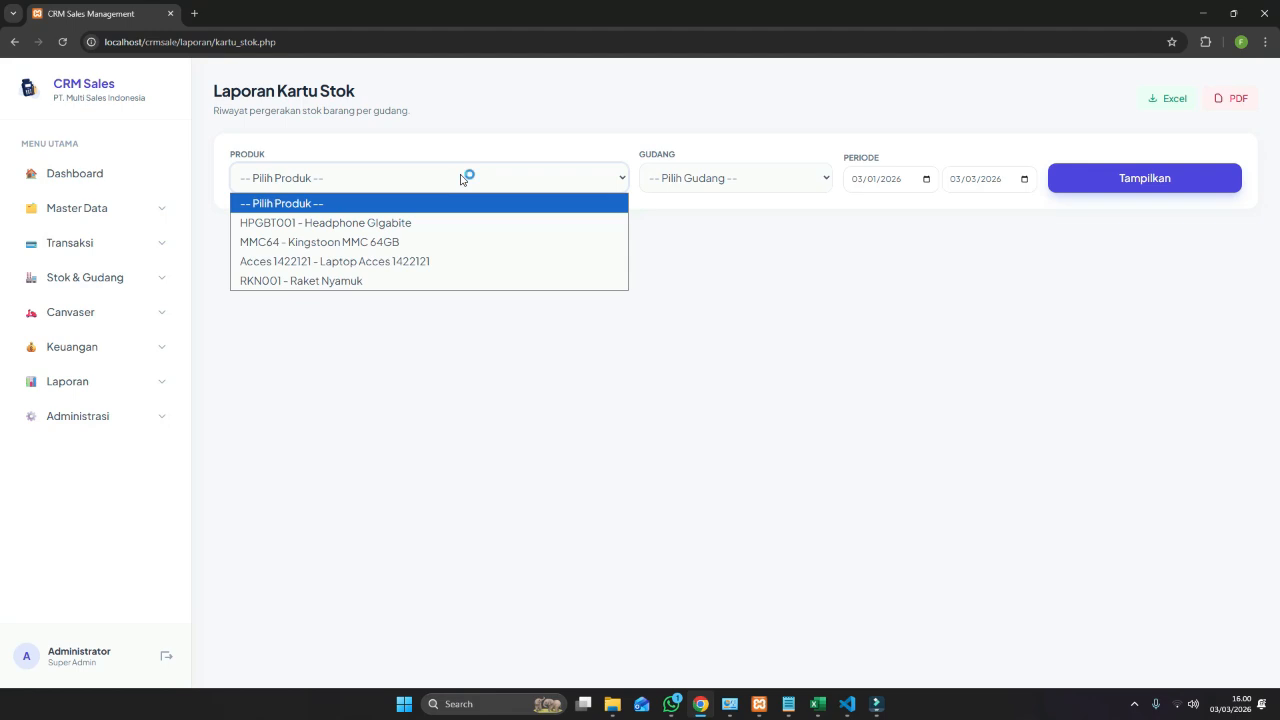
left_click(446, 281)
left_click(689, 177)
left_click(692, 190)
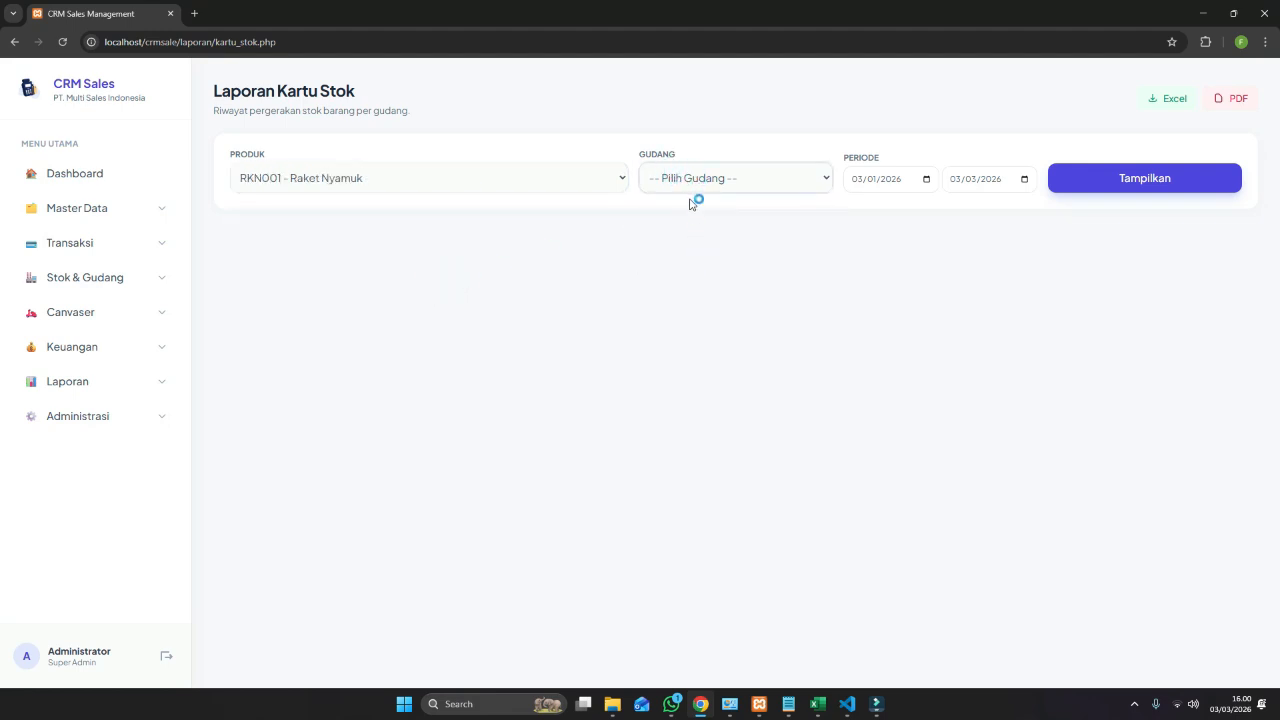
left_click(695, 187)
left_click(700, 261)
left_click(1131, 190)
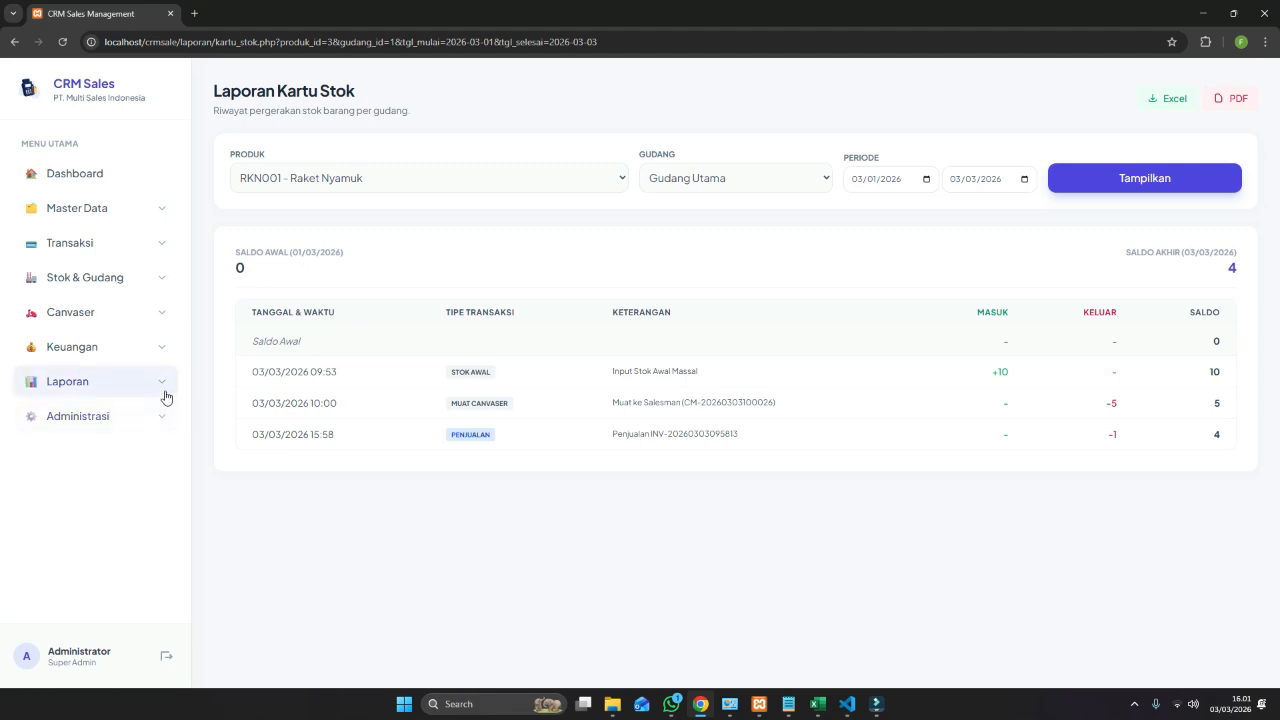
Revisit the canvasser loading form, then log out of the administrator account.
left_click(148, 318)
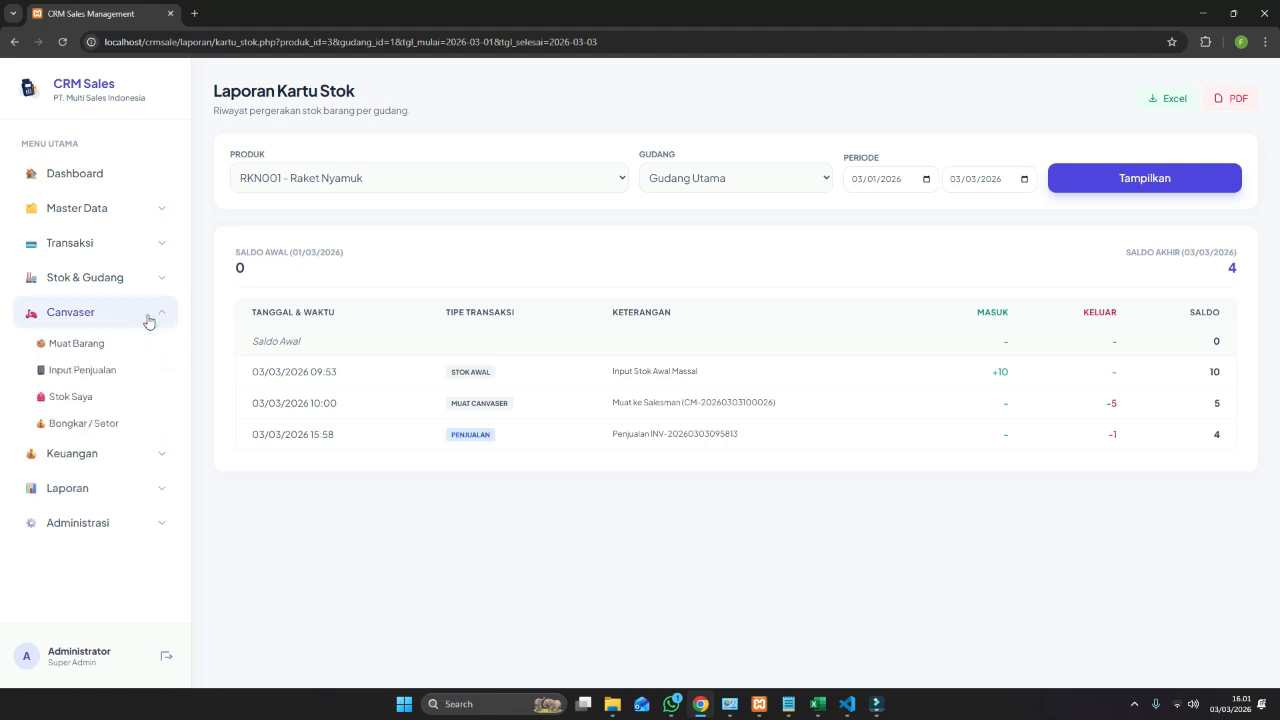
left_click(110, 338)
left_click(110, 343)
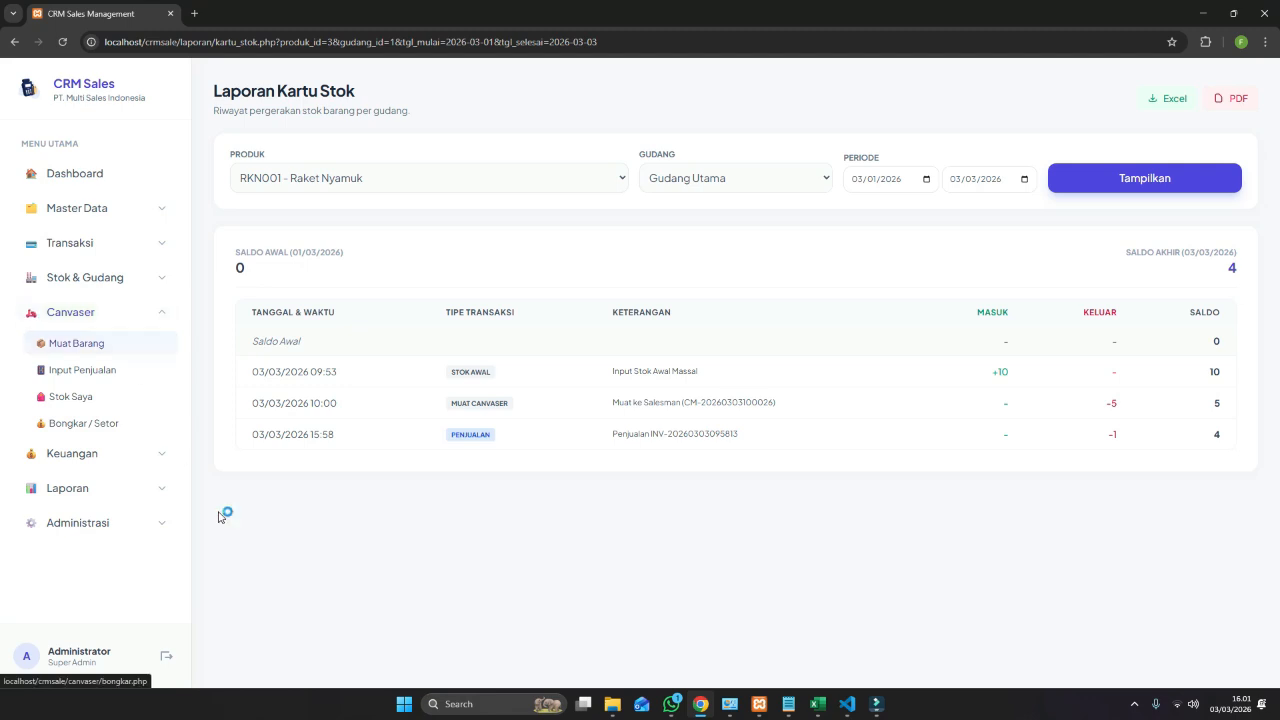
left_click(166, 655)
Log in to CRM Sales as the first canvasser account.
left_click(640, 355)
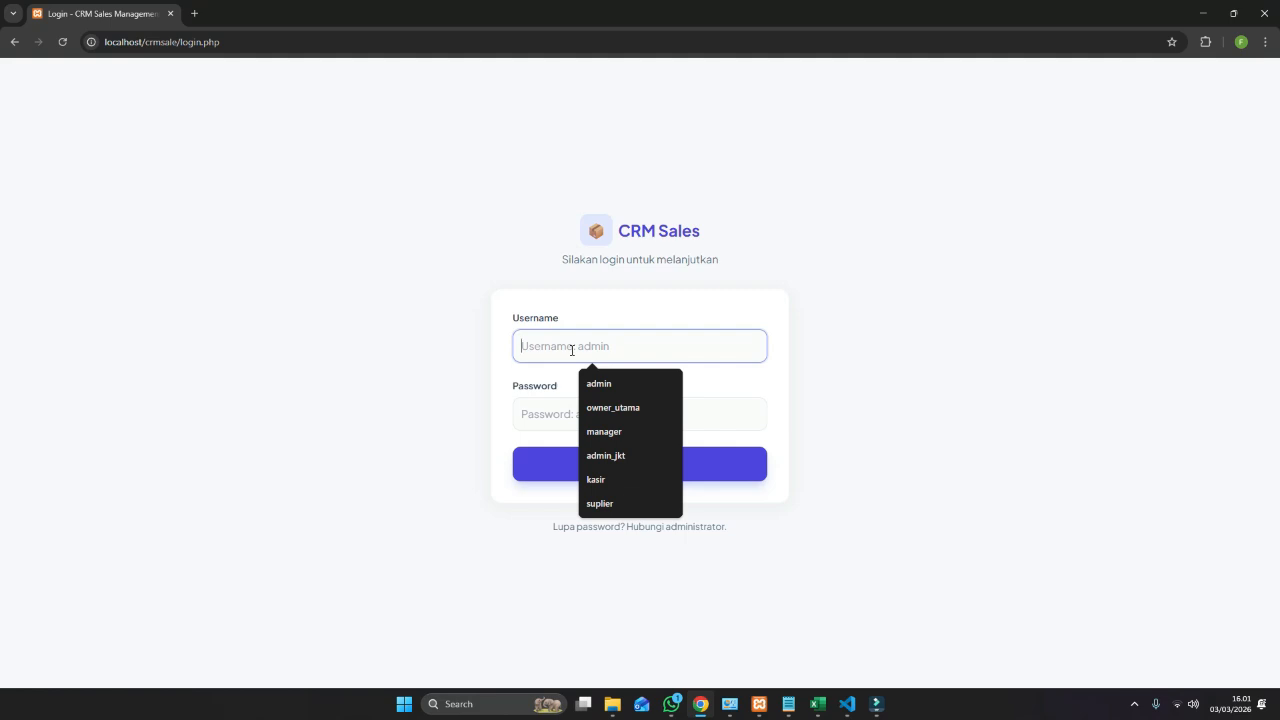
type("canvaser")
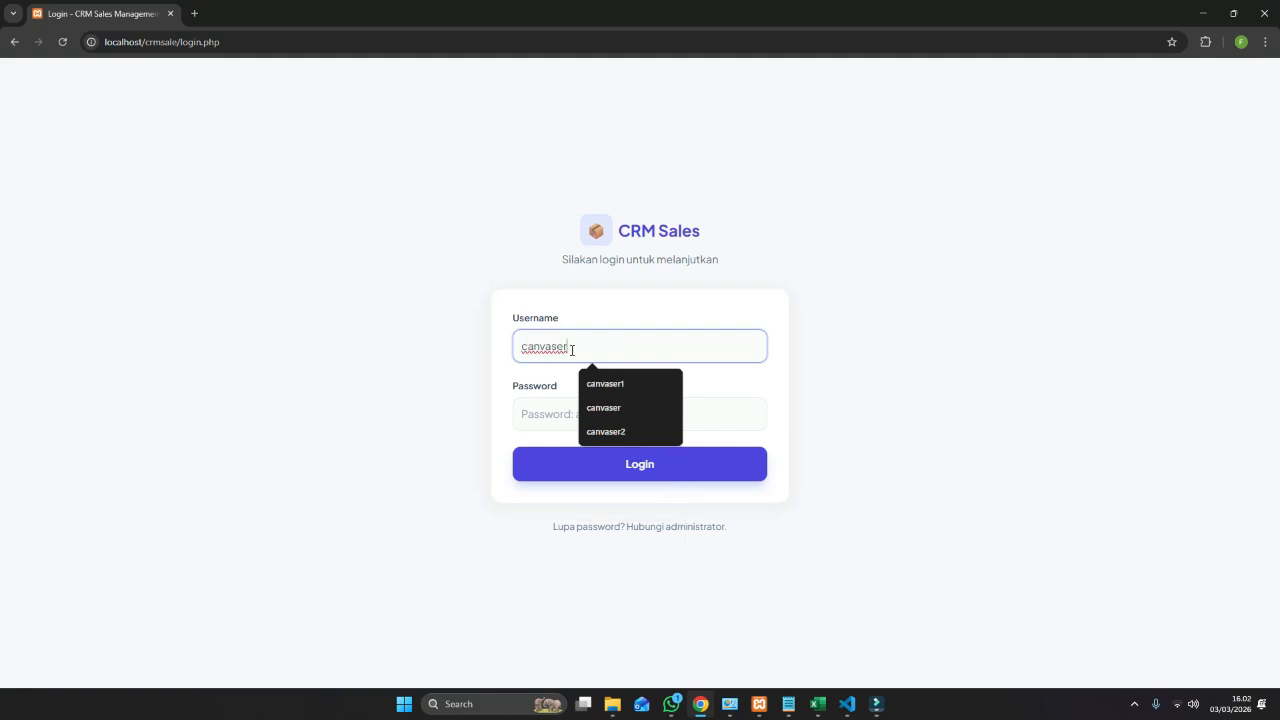
key("Tab")
type("ad")
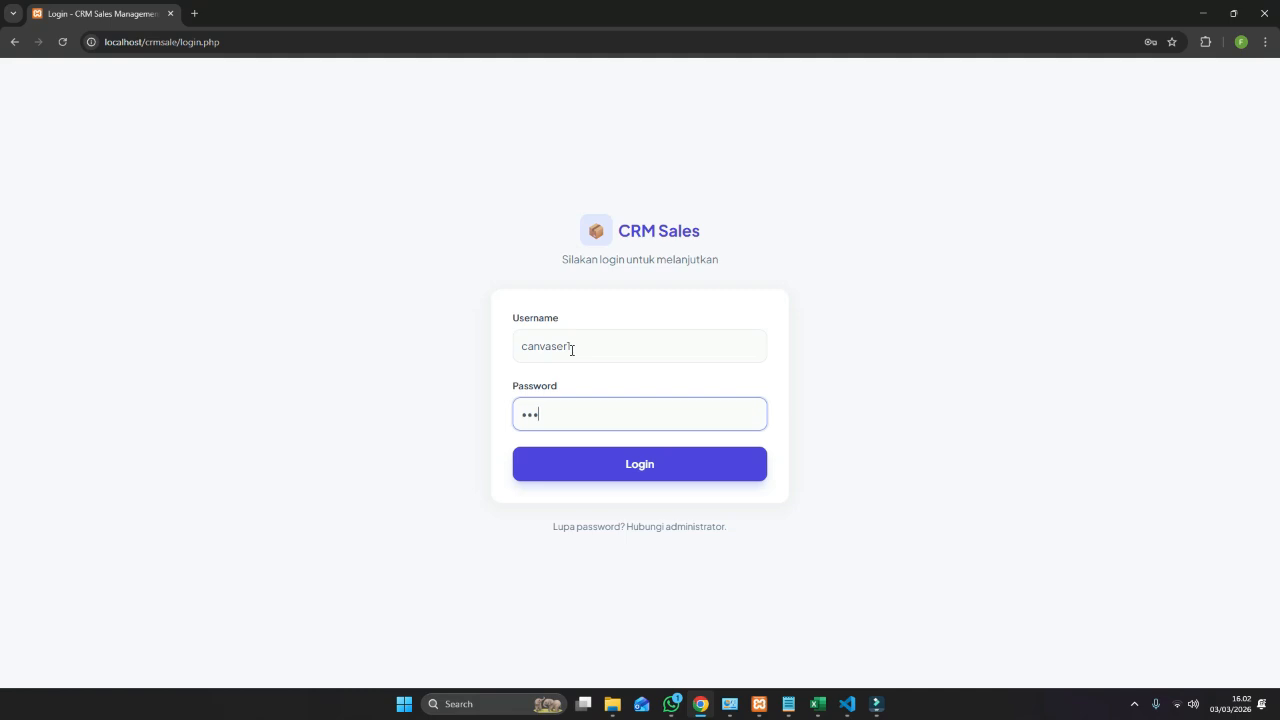
key("BackSpace")
type("•••")
key("Return")
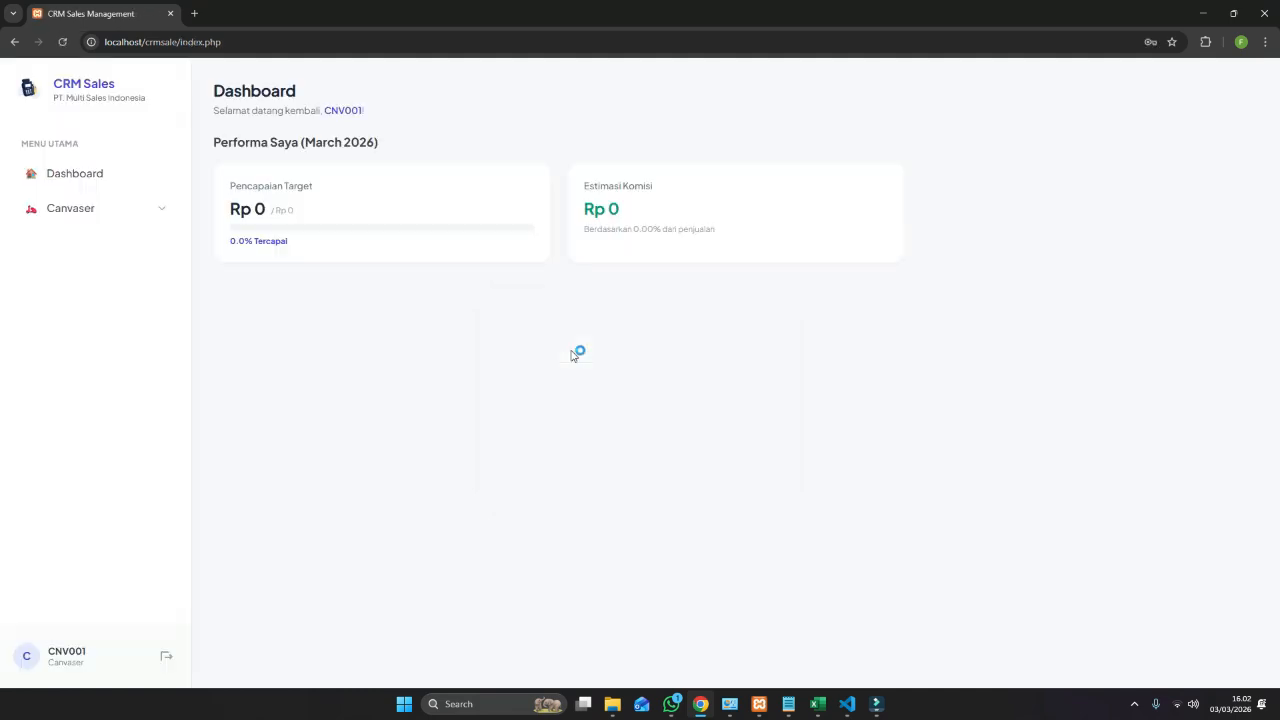
Check the canvasser's Muat Barang form and Stok Saya page, then return to the dashboard.
left_click(101, 220)
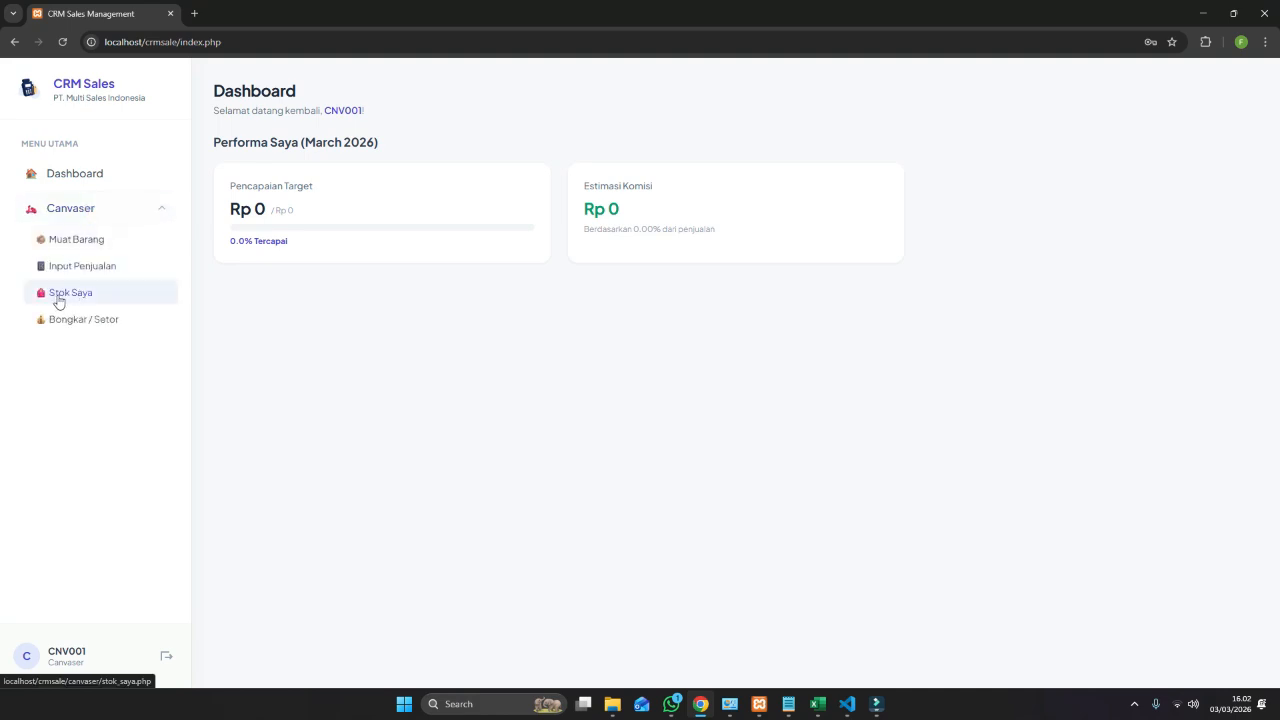
left_click(76, 241)
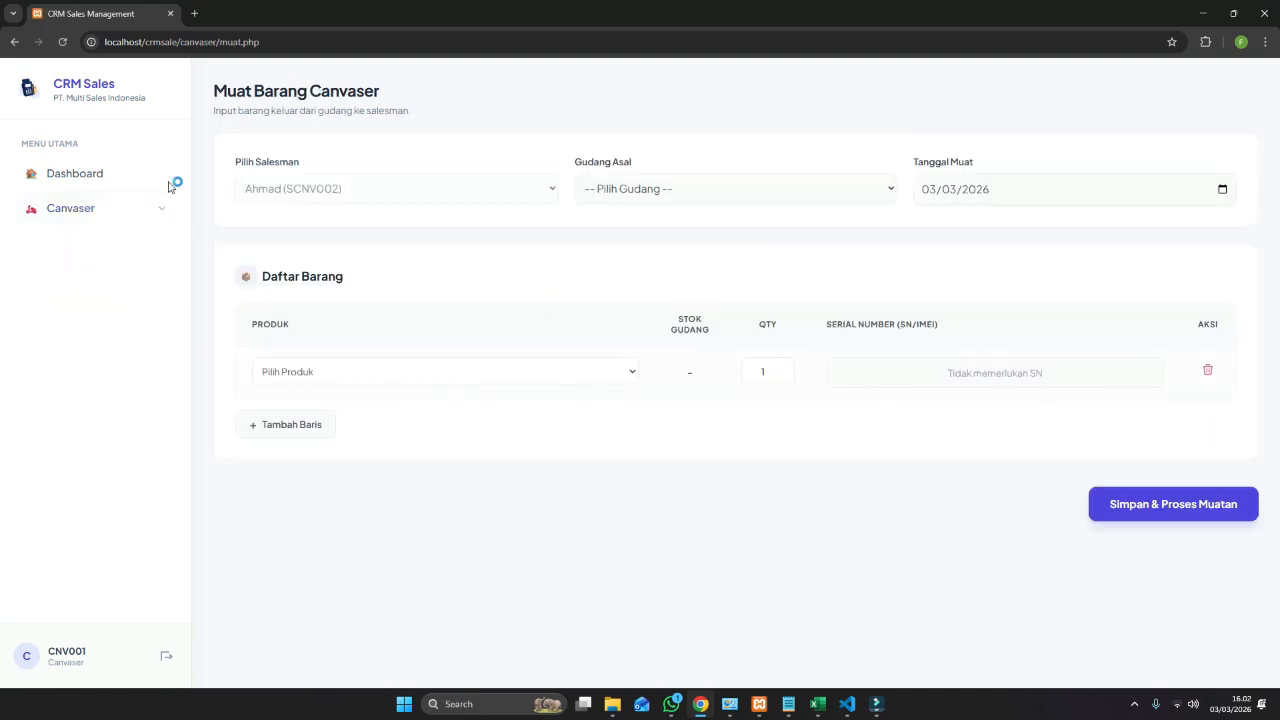
left_click(86, 209)
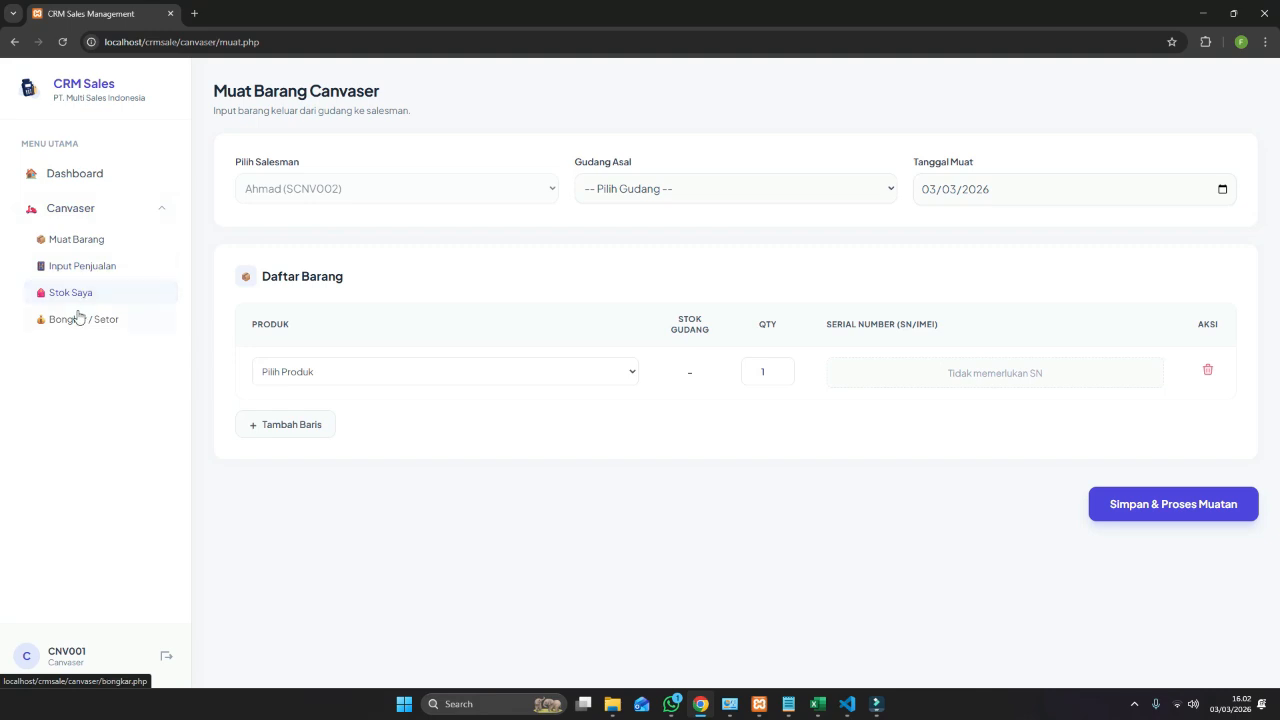
left_click(79, 297)
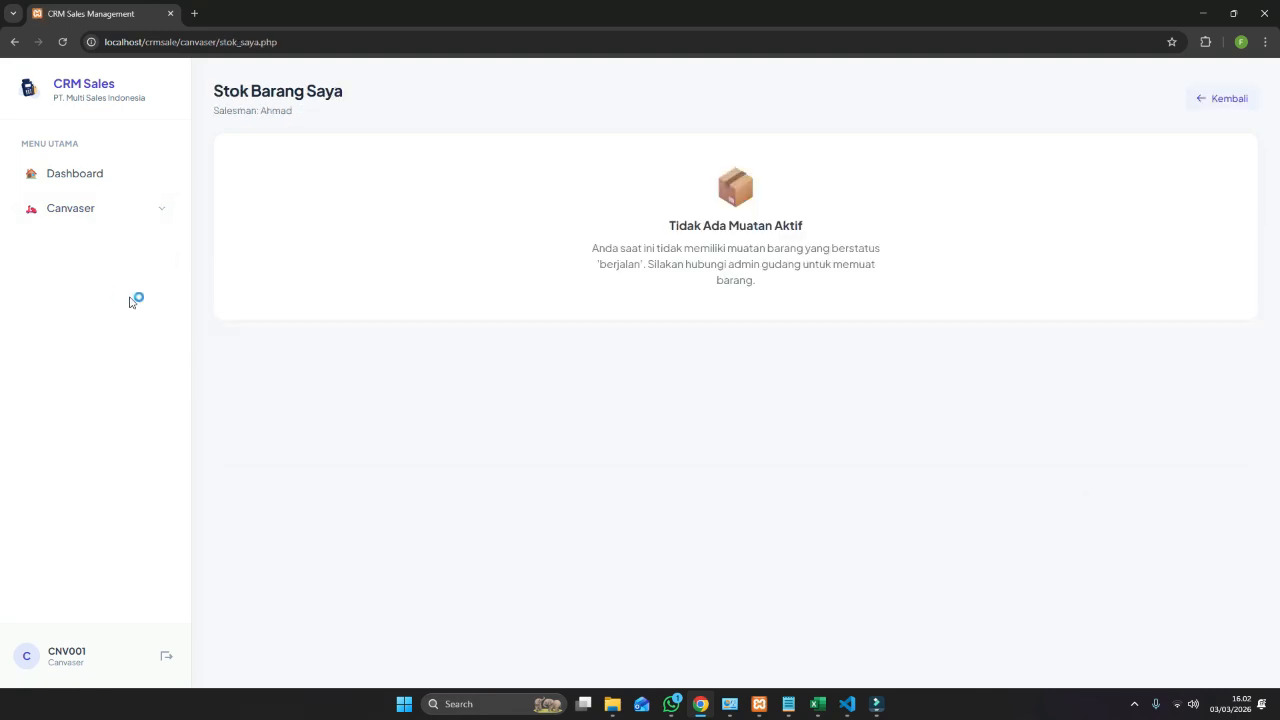
left_click(1212, 100)
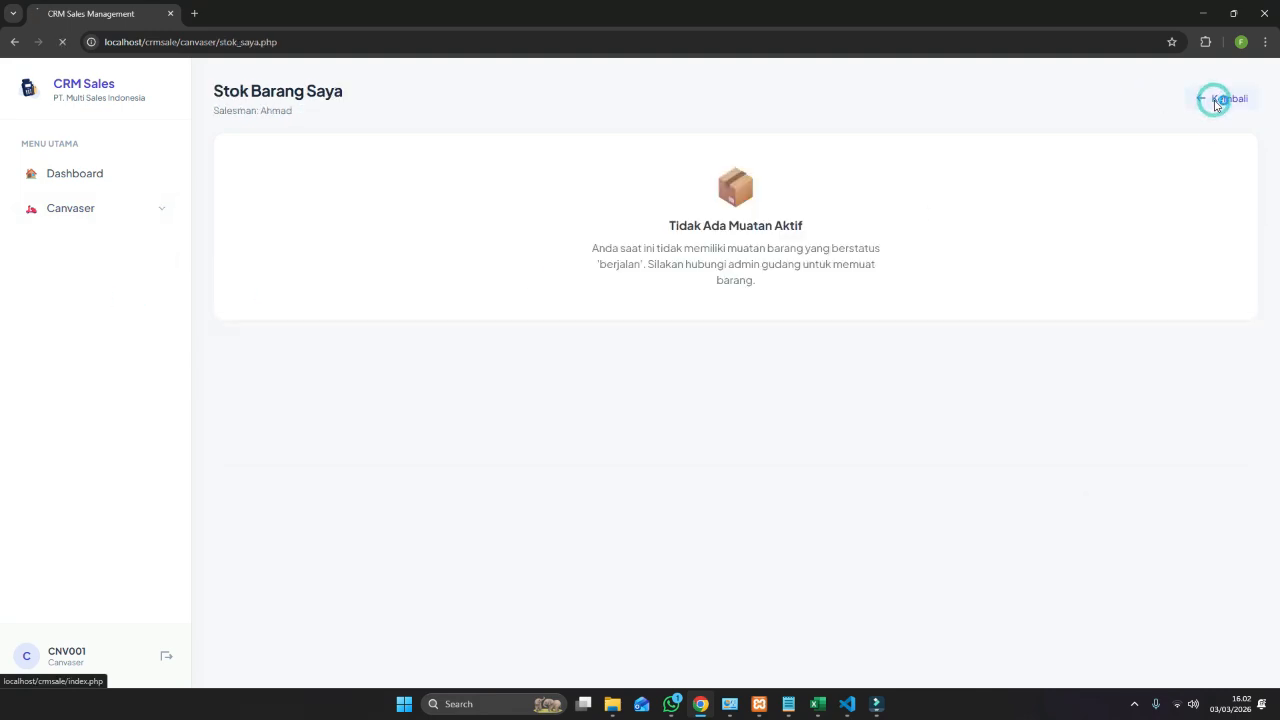
Log out and sign in as the second canvasser account, canvaser2.
left_click(168, 657)
left_click(582, 352)
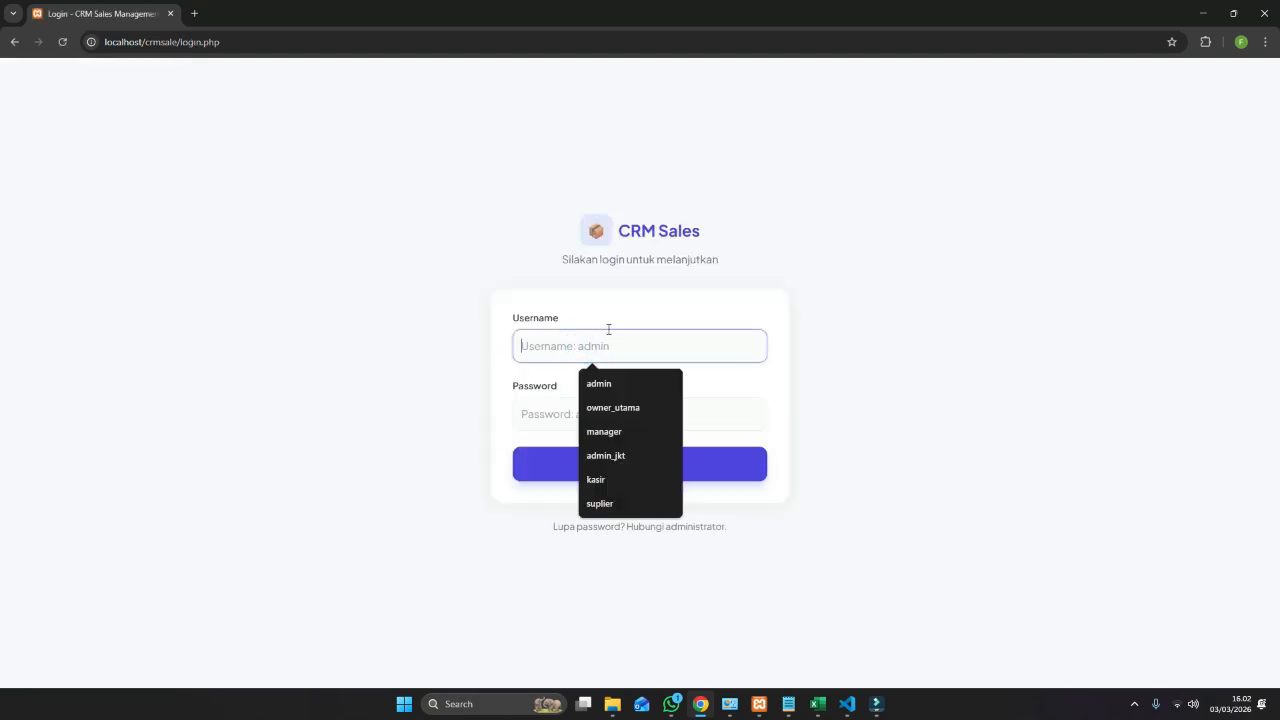
type("canvaser")
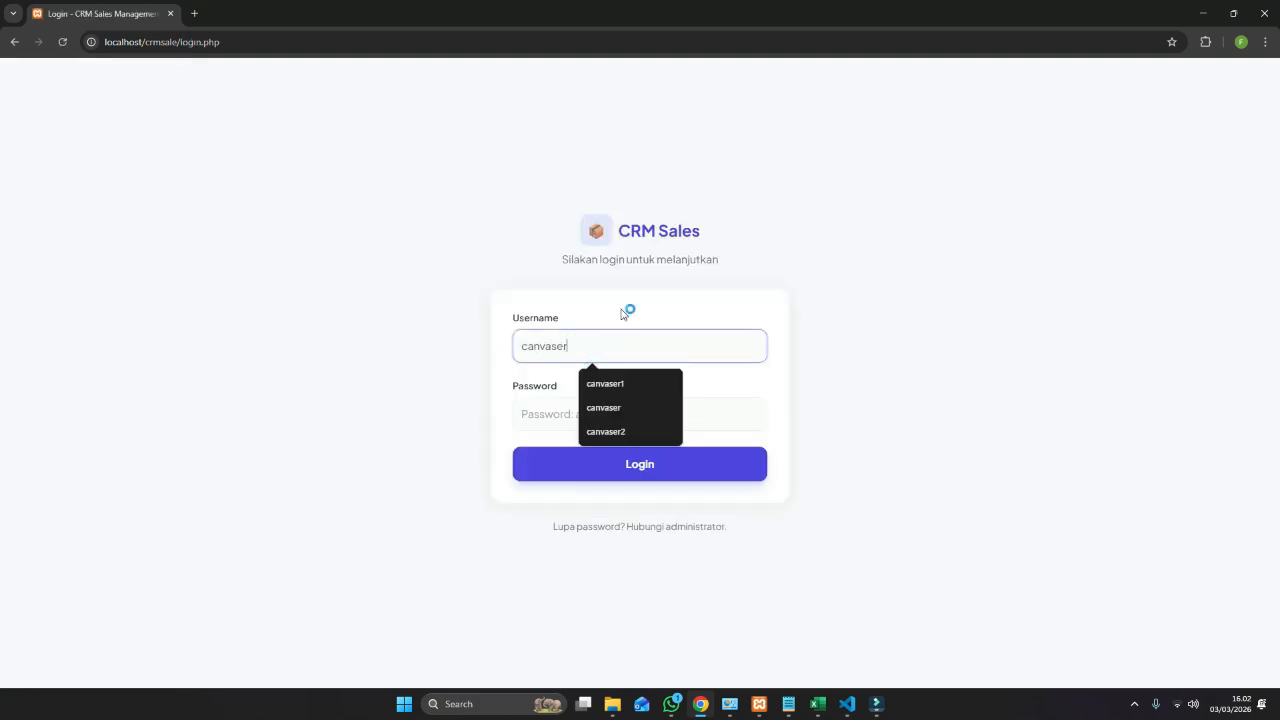
type("2")
key("Tab")
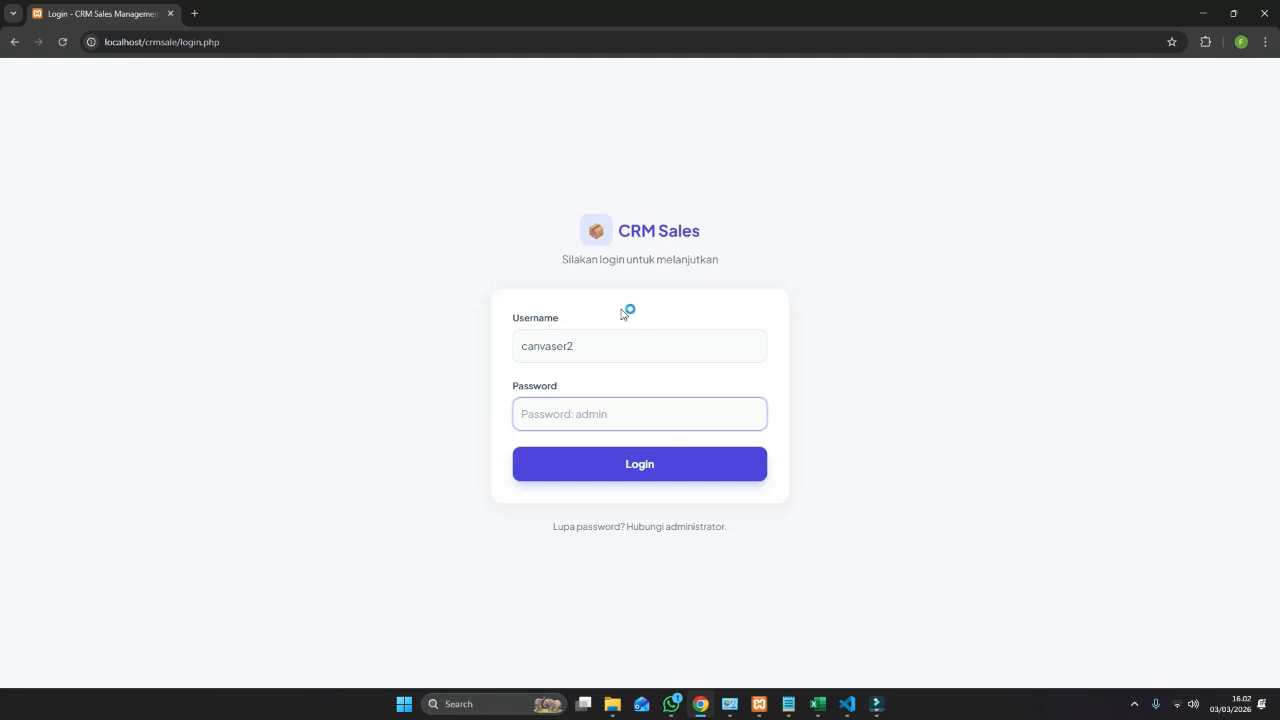
type("••••••••")
key("Return")
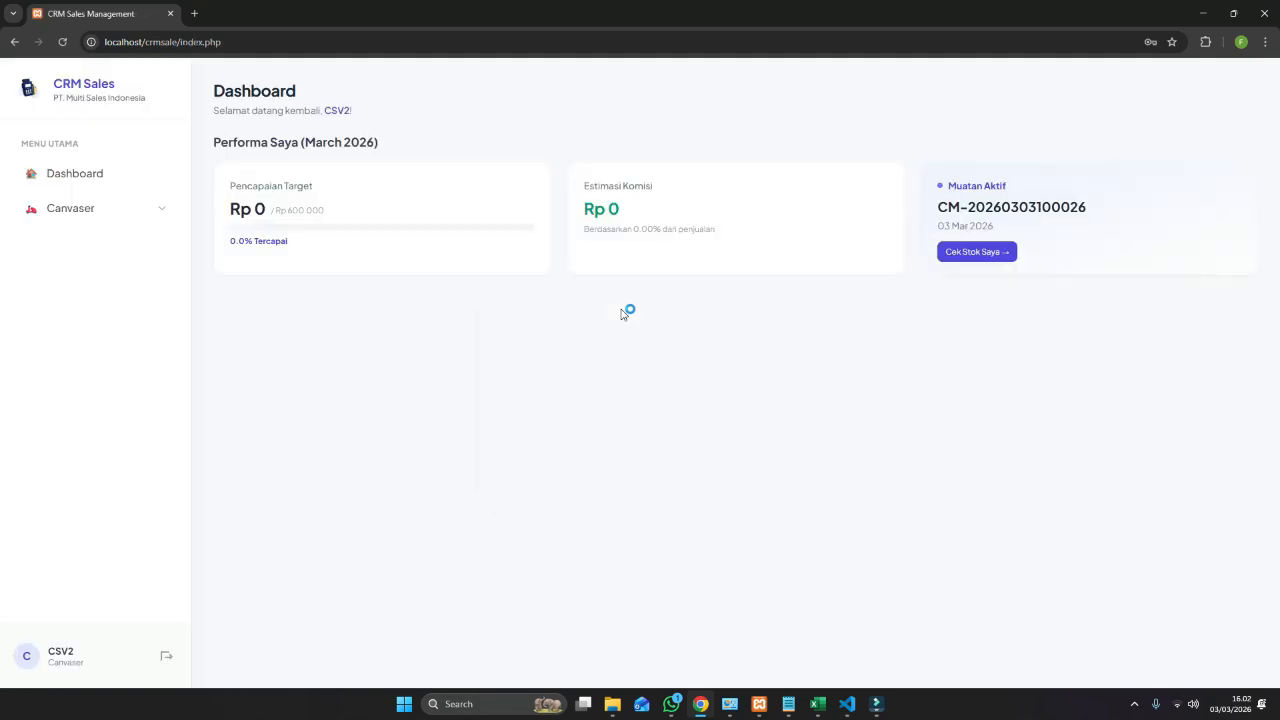
View Stok Saya: Headphone Gigabite, Kingstoon MMC 64GB and Raket Nyamuk each 5 loaded, 0 sold.
left_click(70, 209)
left_click(68, 294)
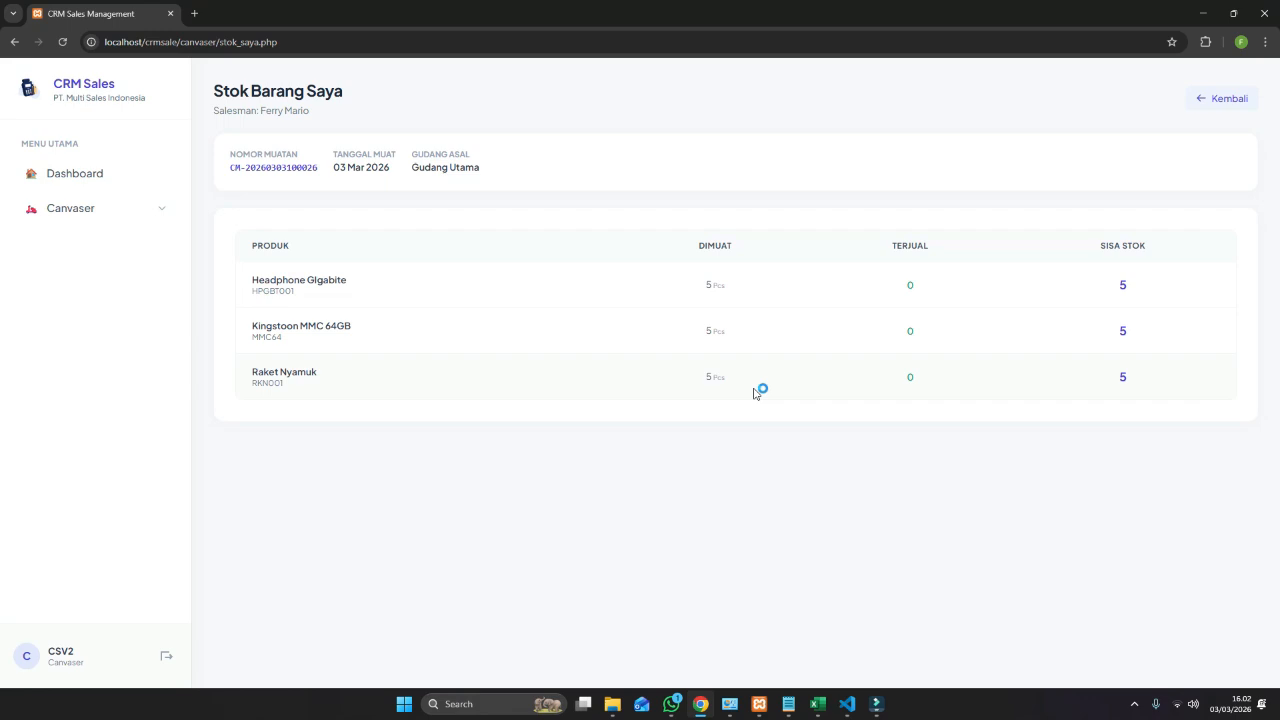
left_click(68, 208)
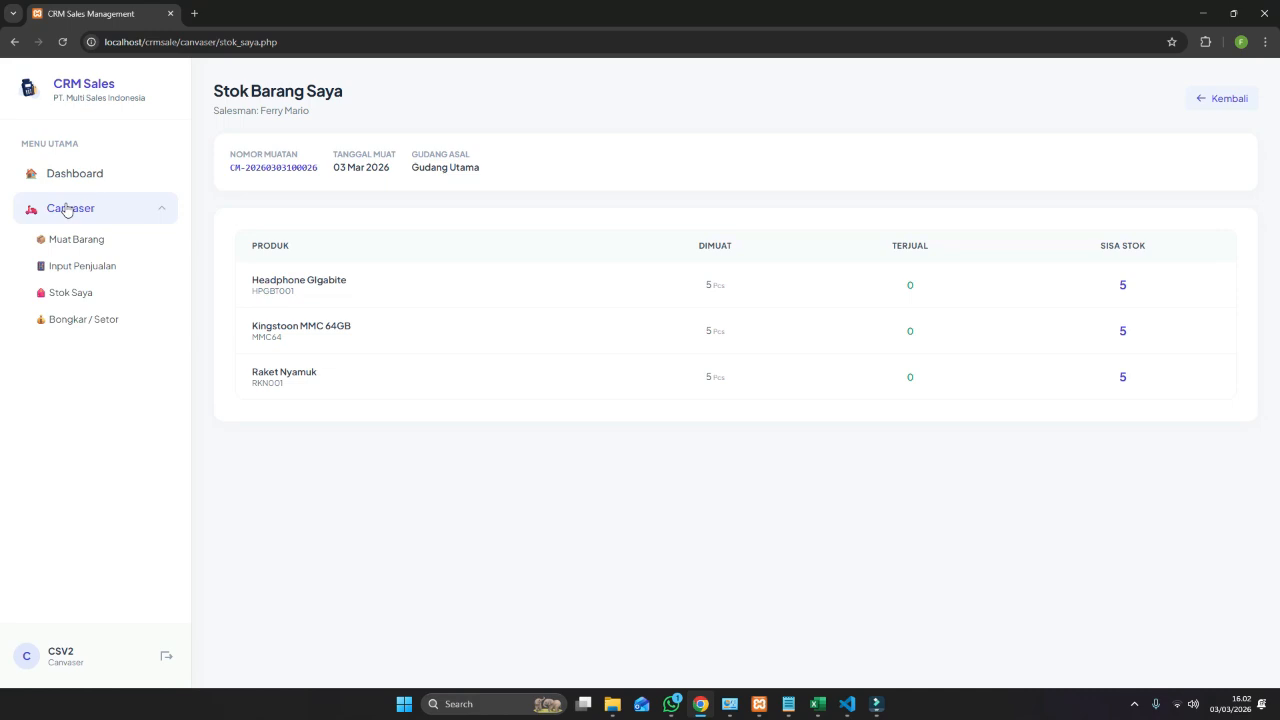
Open Input Penjualan Canvaser, keep the Pelanggan Umum / Cash customer, and list available products.
left_click(105, 266)
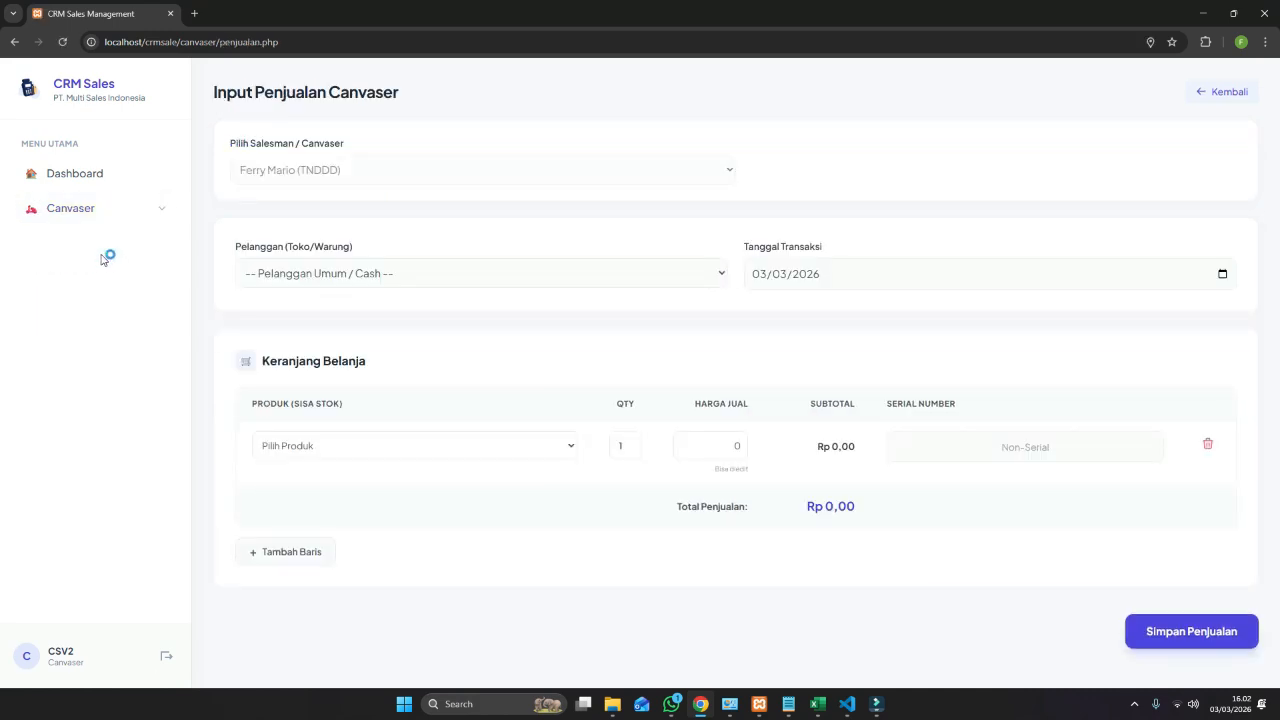
left_click(330, 273)
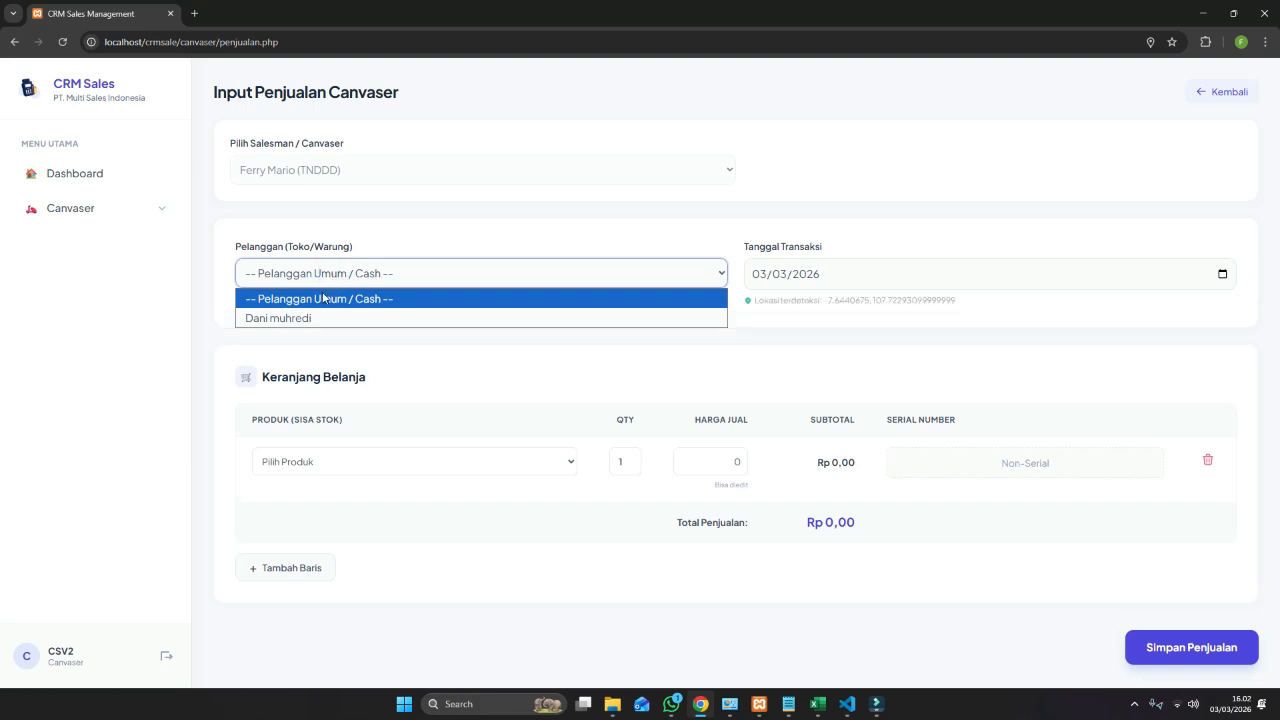
left_click(342, 278)
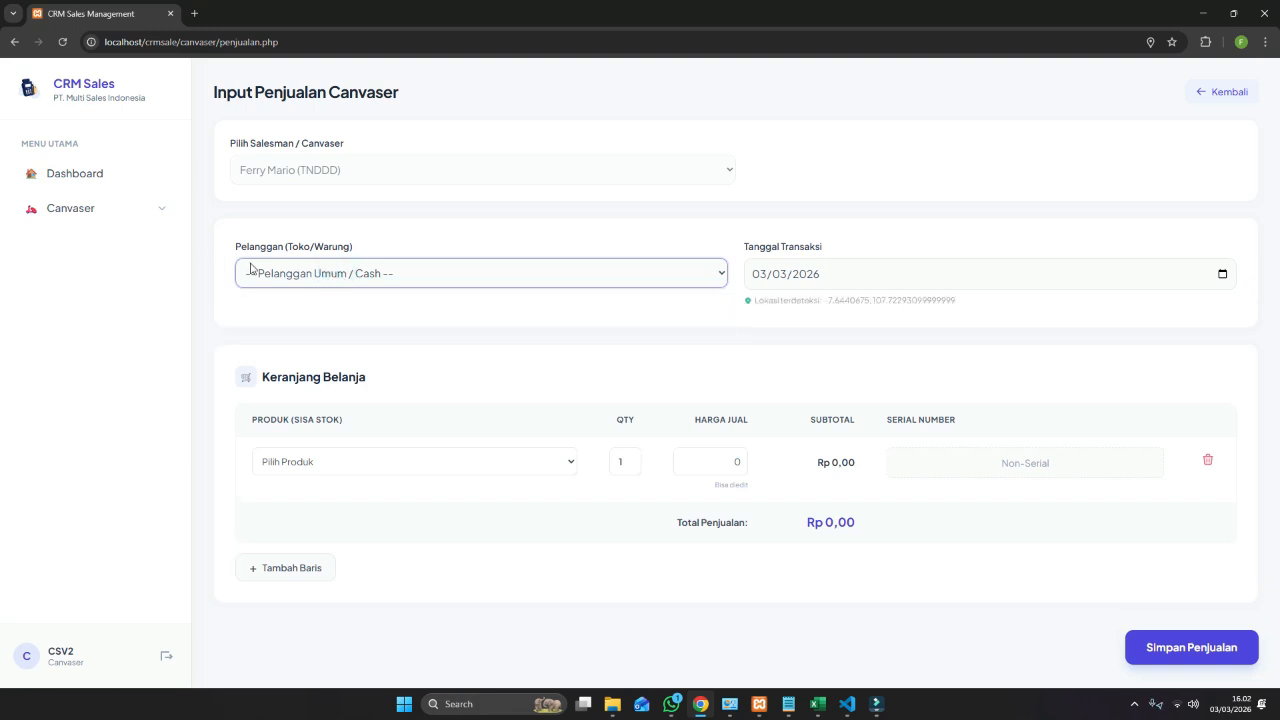
left_click(302, 274)
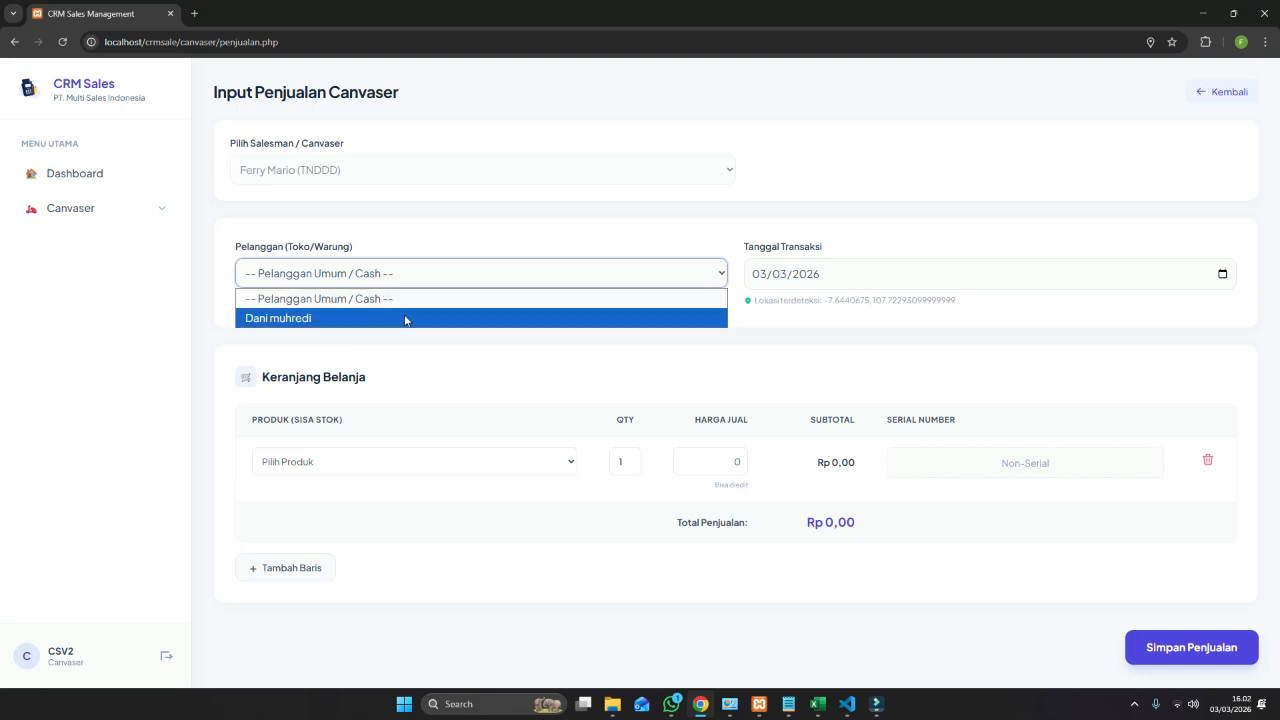
left_click(362, 231)
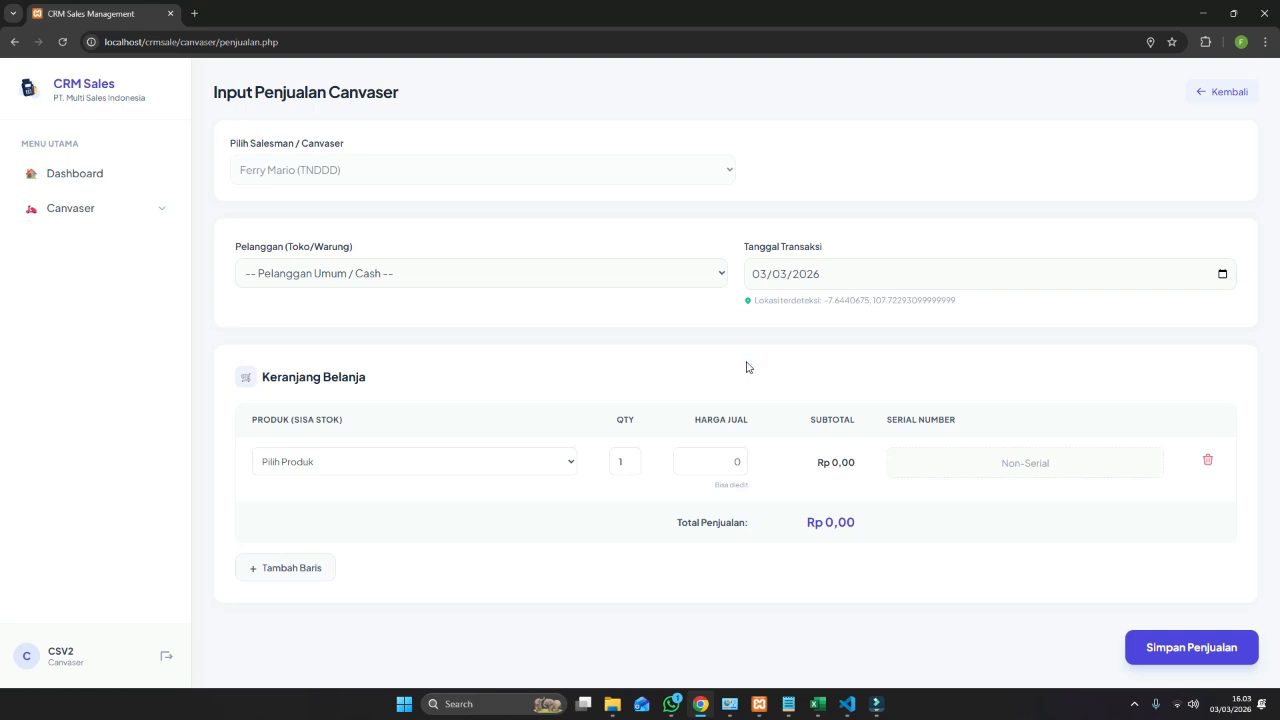
left_click(408, 467)
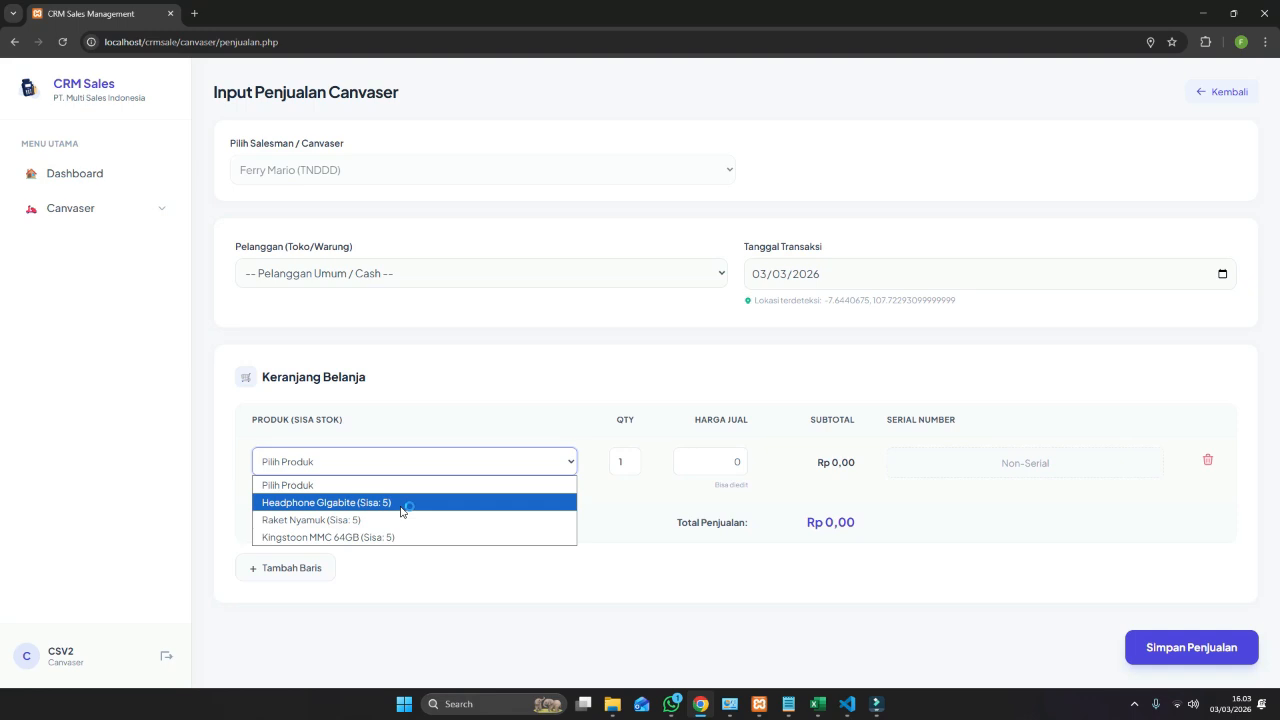
Add Headphone Gigabite and Raket Nyamuk as two rows in the cart.
left_click(401, 502)
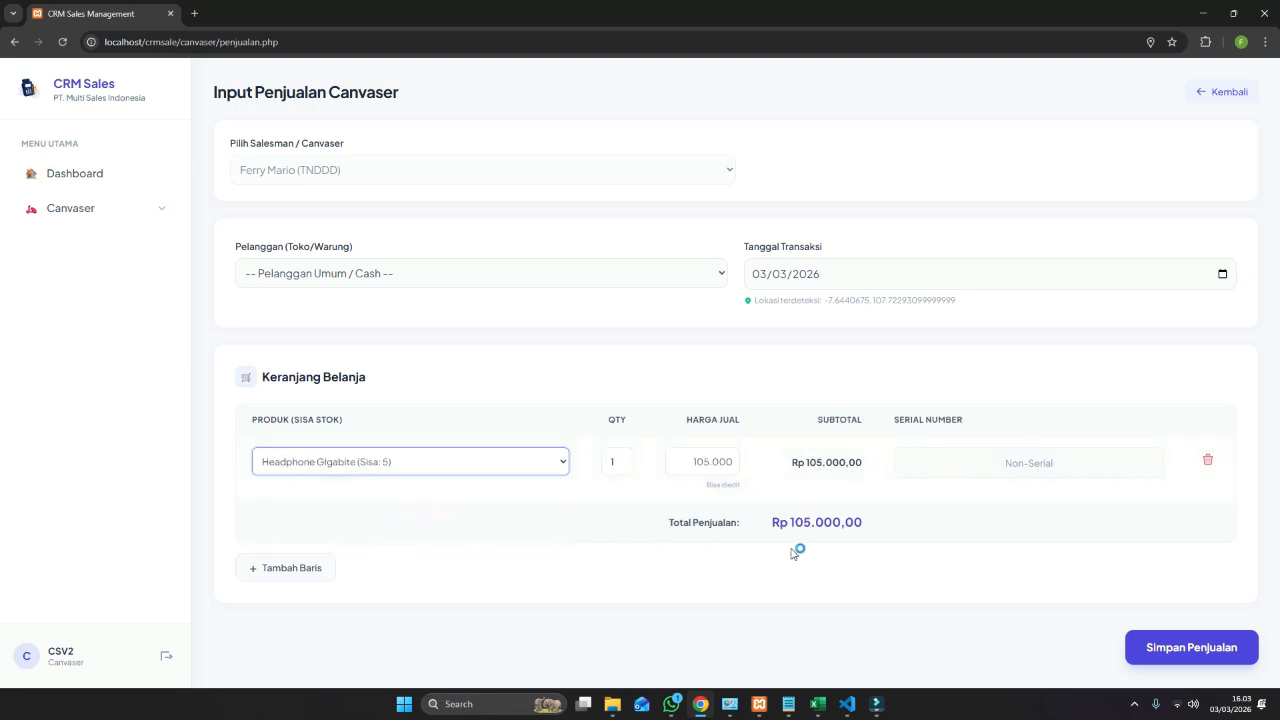
left_click(307, 576)
left_click(341, 533)
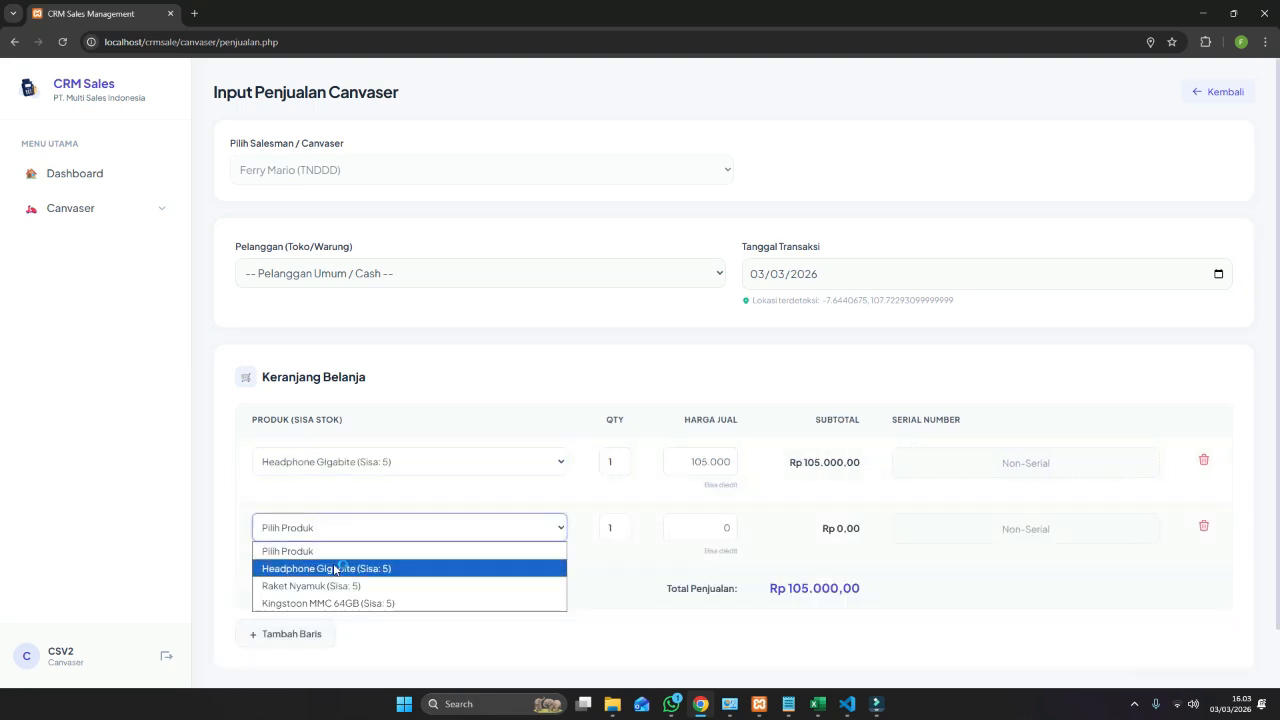
left_click(330, 585)
Set selling prices to 110000 for Headphone Gigabite and 45000 for Raket Nyamuk.
scroll(663, 571, "down", 1)
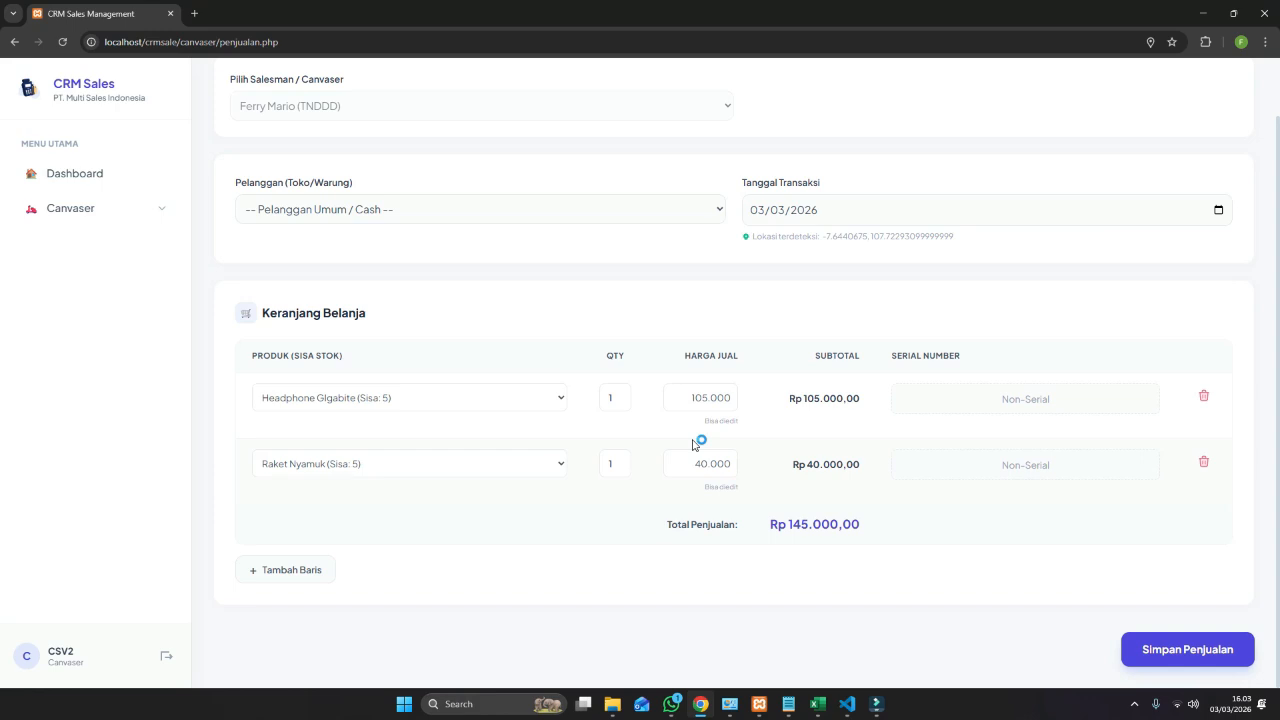
left_click_drag(683, 399, 746, 399)
left_click(748, 399)
left_click(690, 397)
left_click_drag(690, 397, 737, 397)
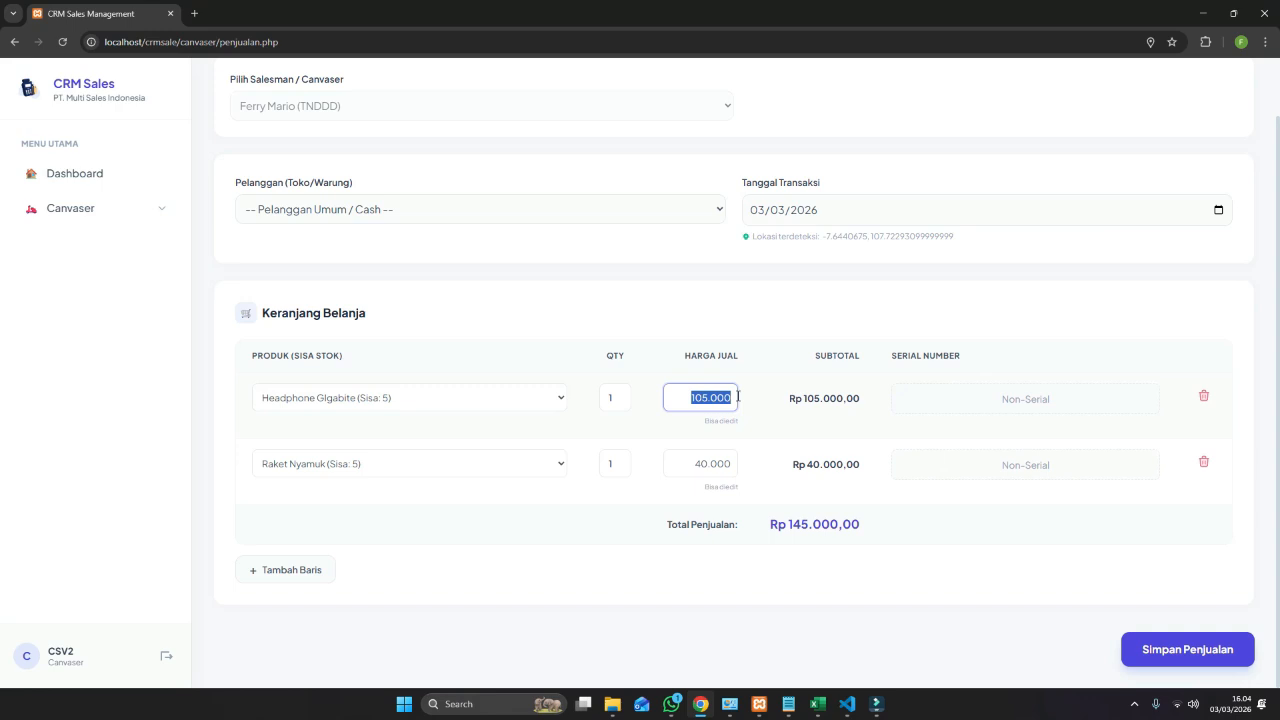
type("110000")
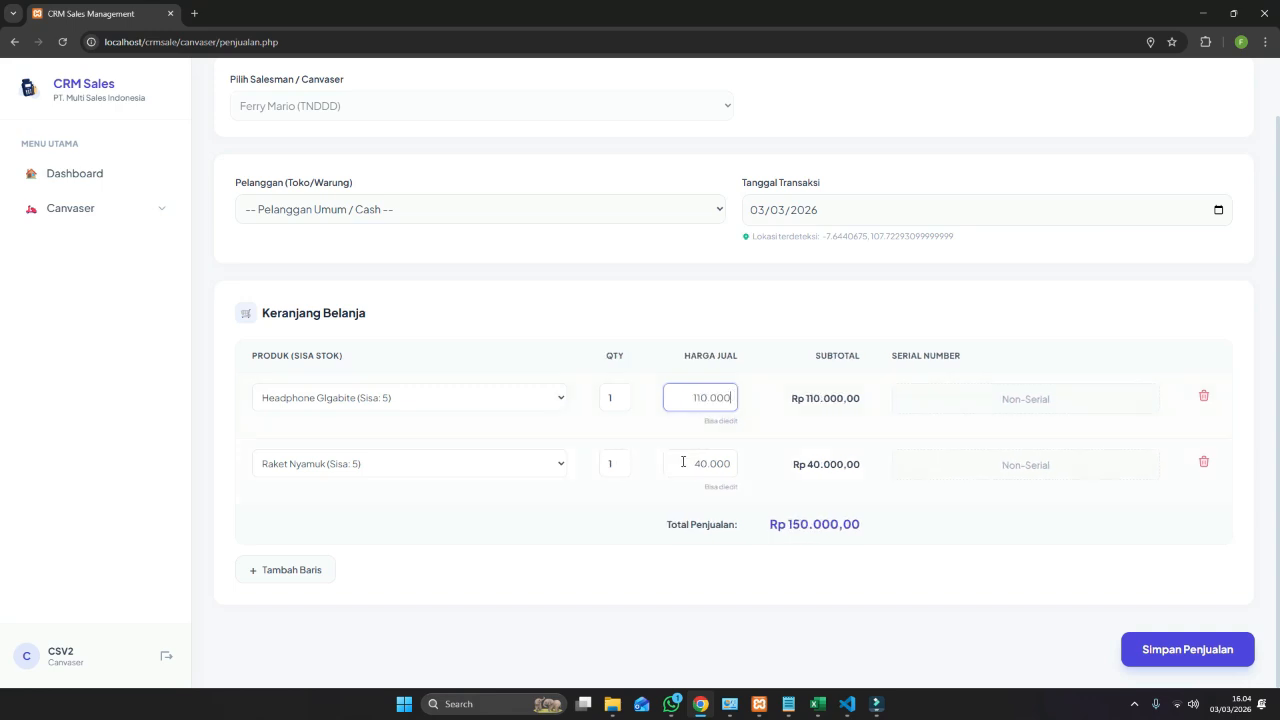
left_click_drag(683, 461, 731, 458)
type("45000")
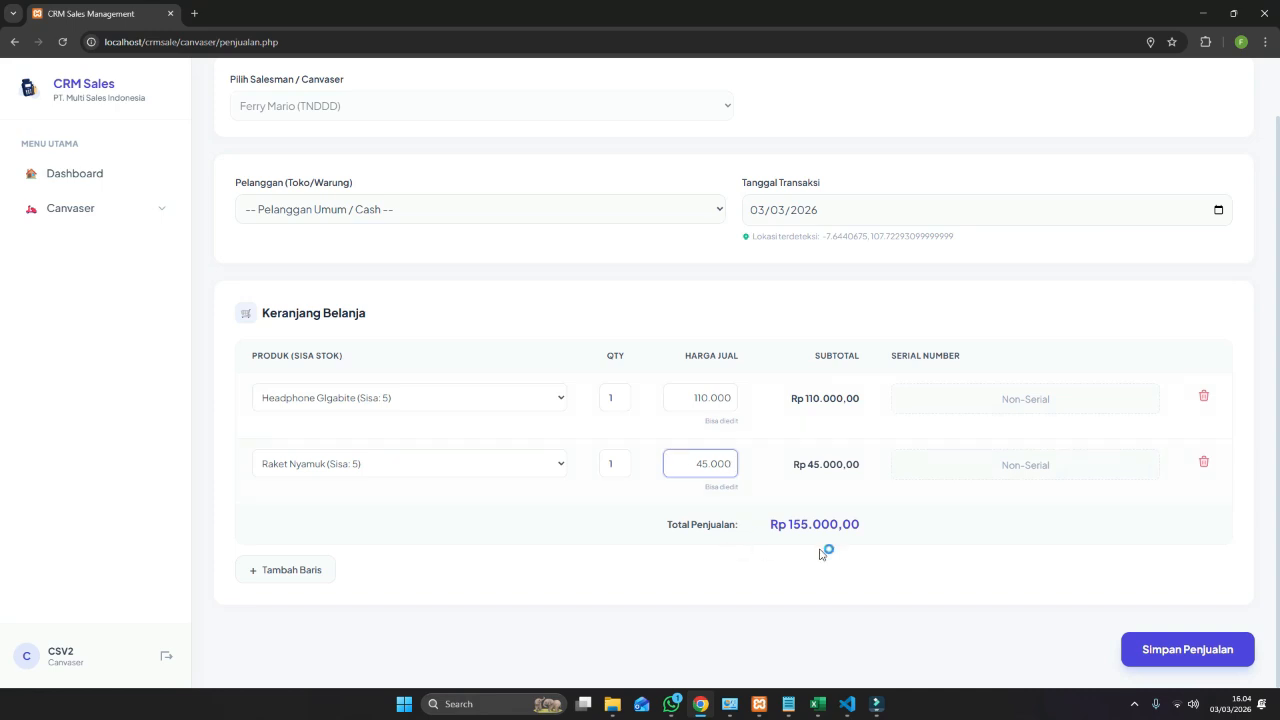
Save the Rp 155.000 cash sale, open its receipt, and close the receipt tab.
left_click(1198, 660)
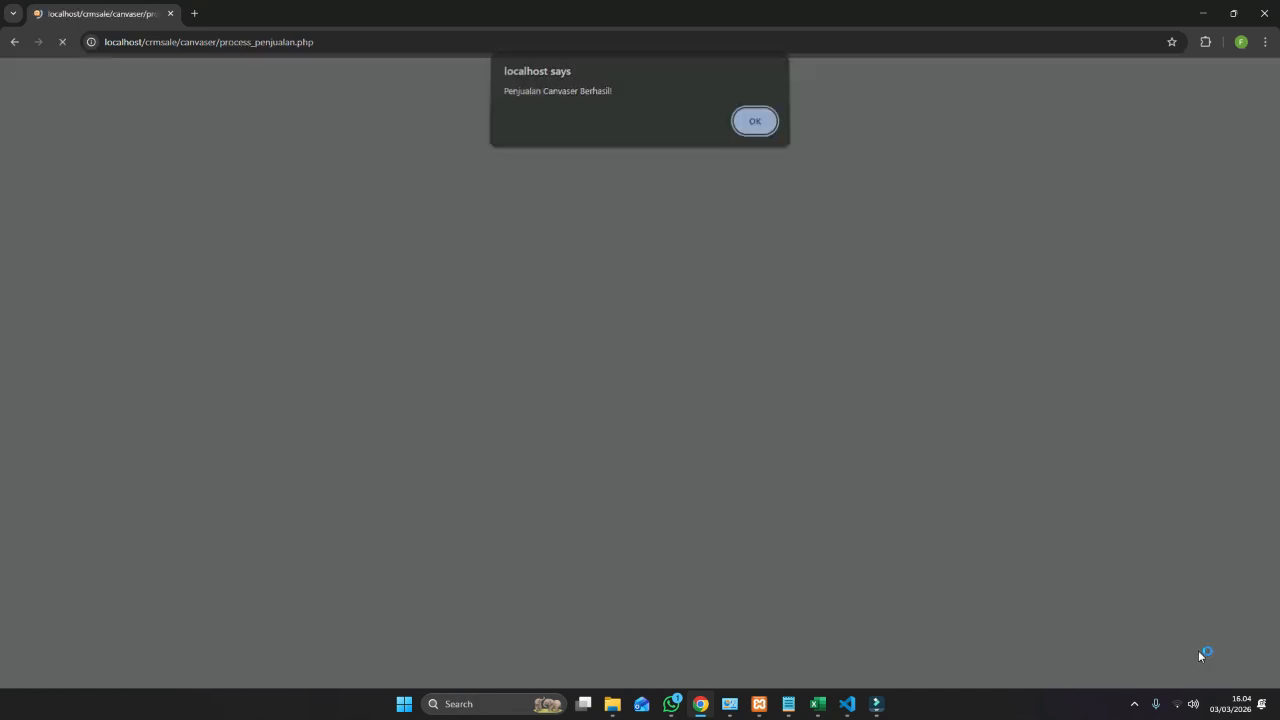
left_click(755, 130)
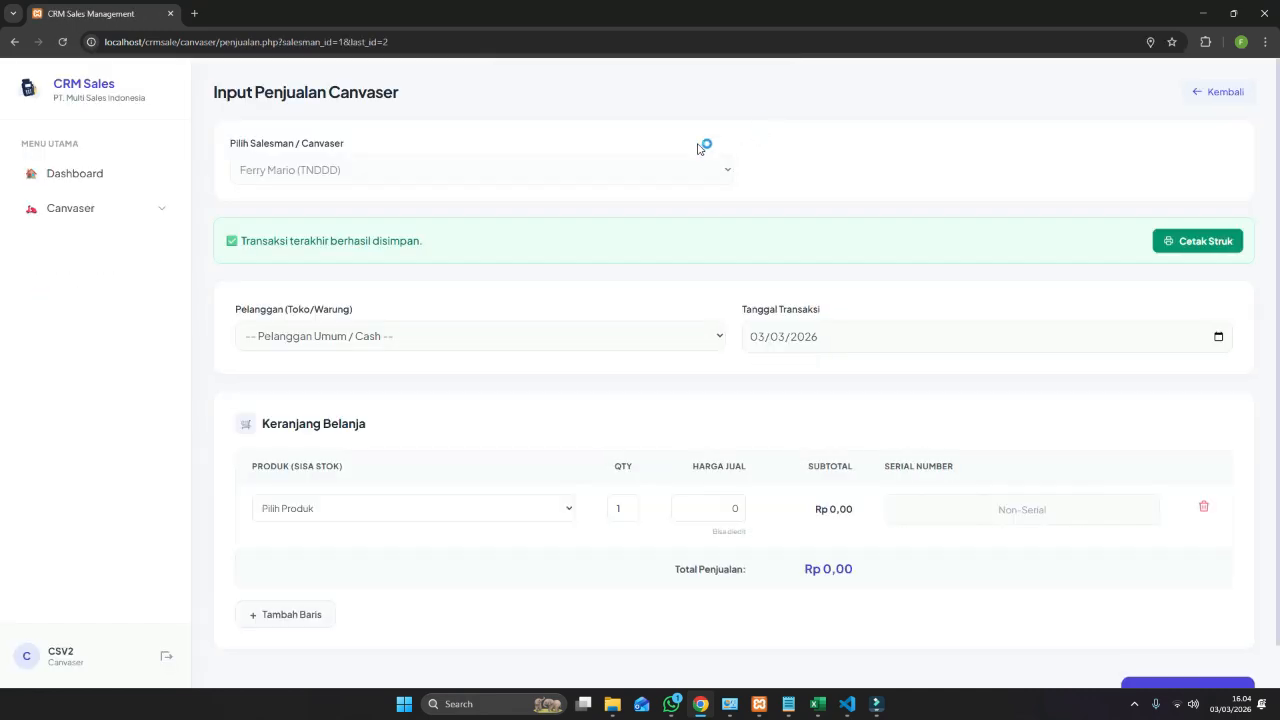
left_click(1175, 245)
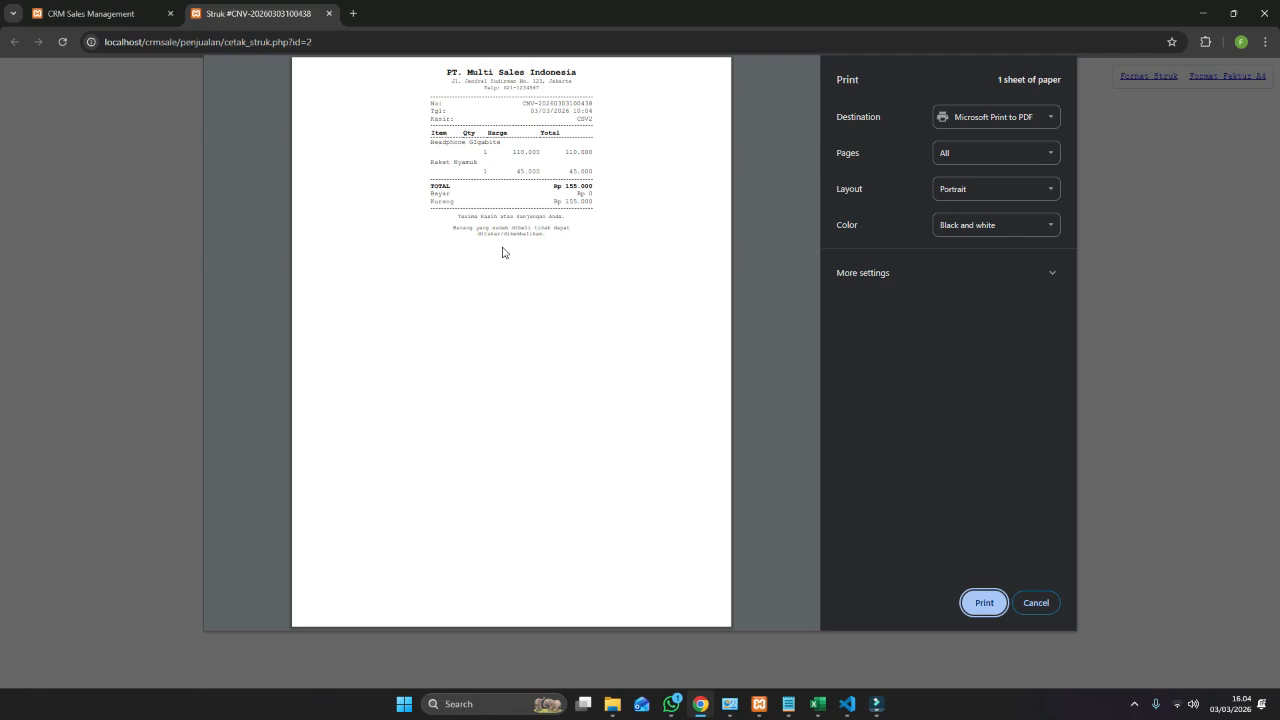
left_click(1045, 604)
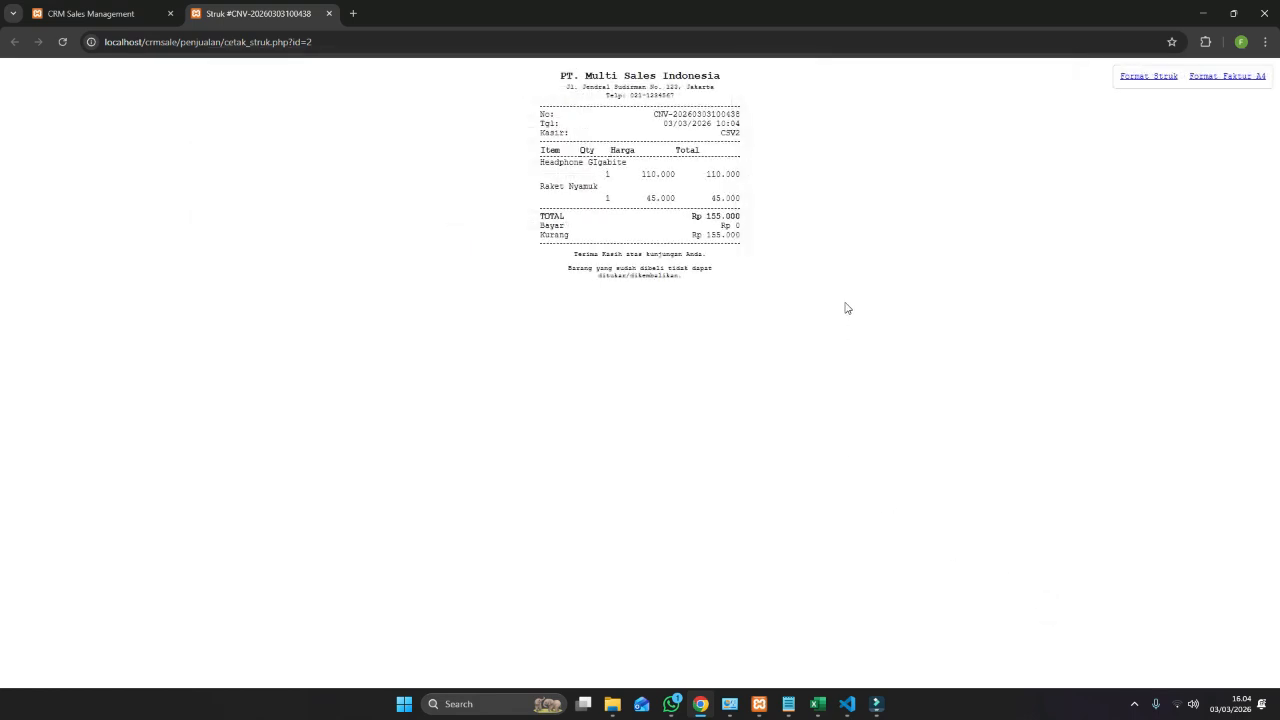
left_click(329, 13)
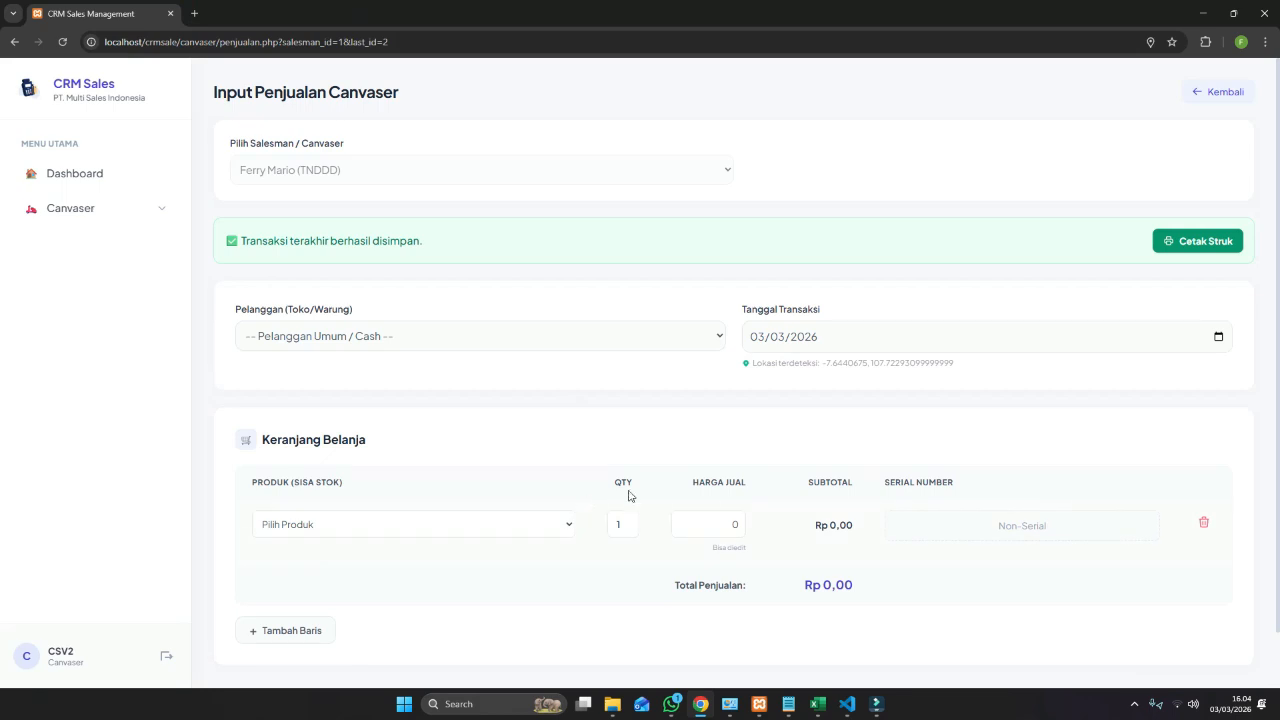
left_click(136, 220)
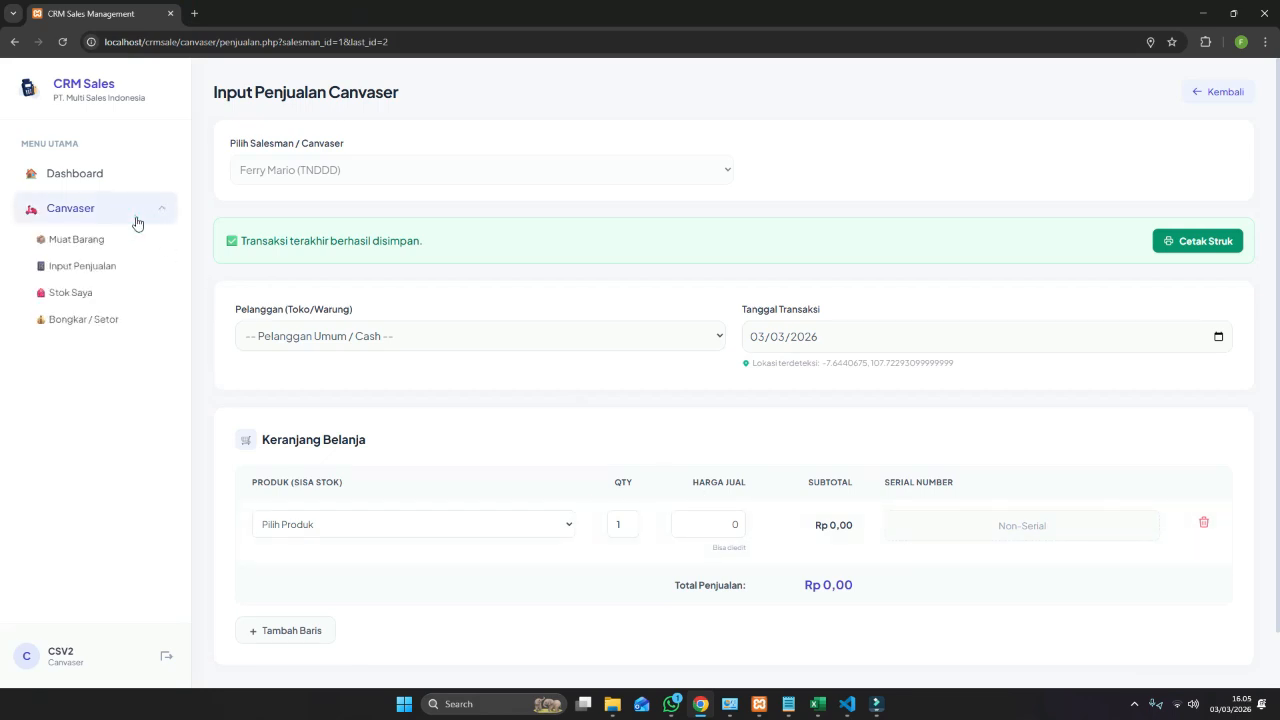
Check remaining stock, then open Bongkar / Setor showing the 03 Mar 2026 Gudang Utama load.
left_click(106, 292)
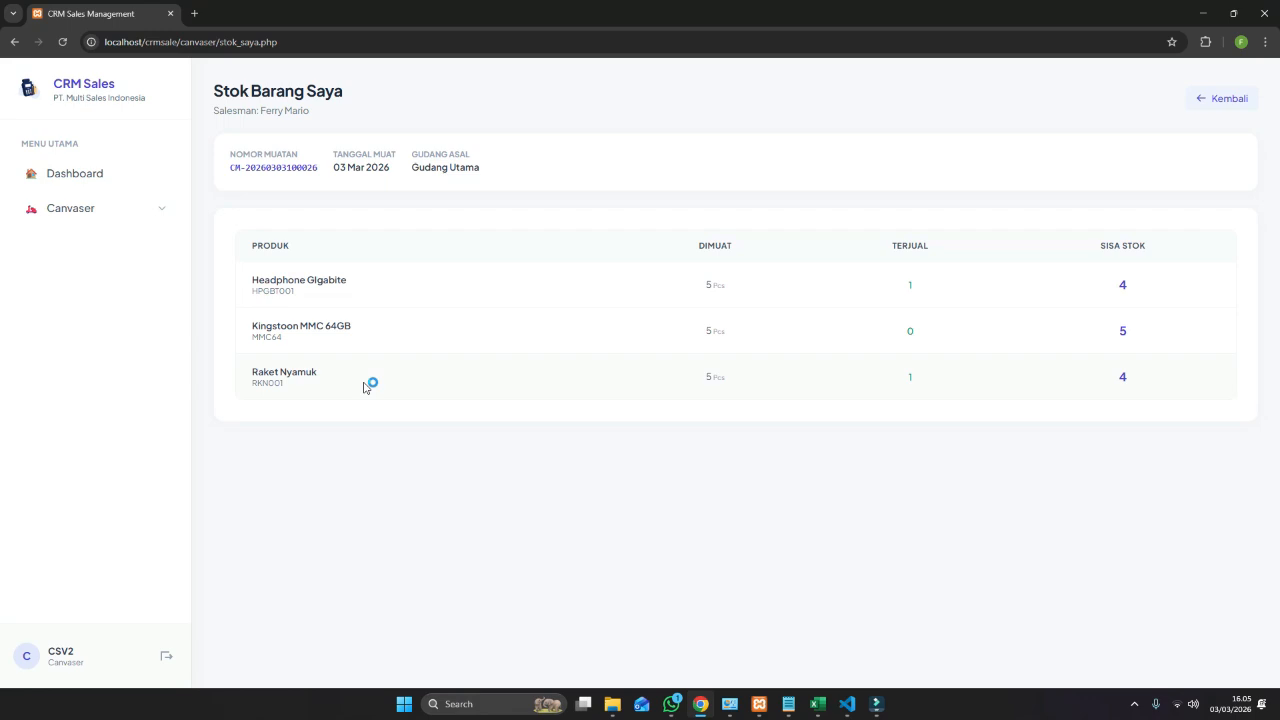
left_click(155, 210)
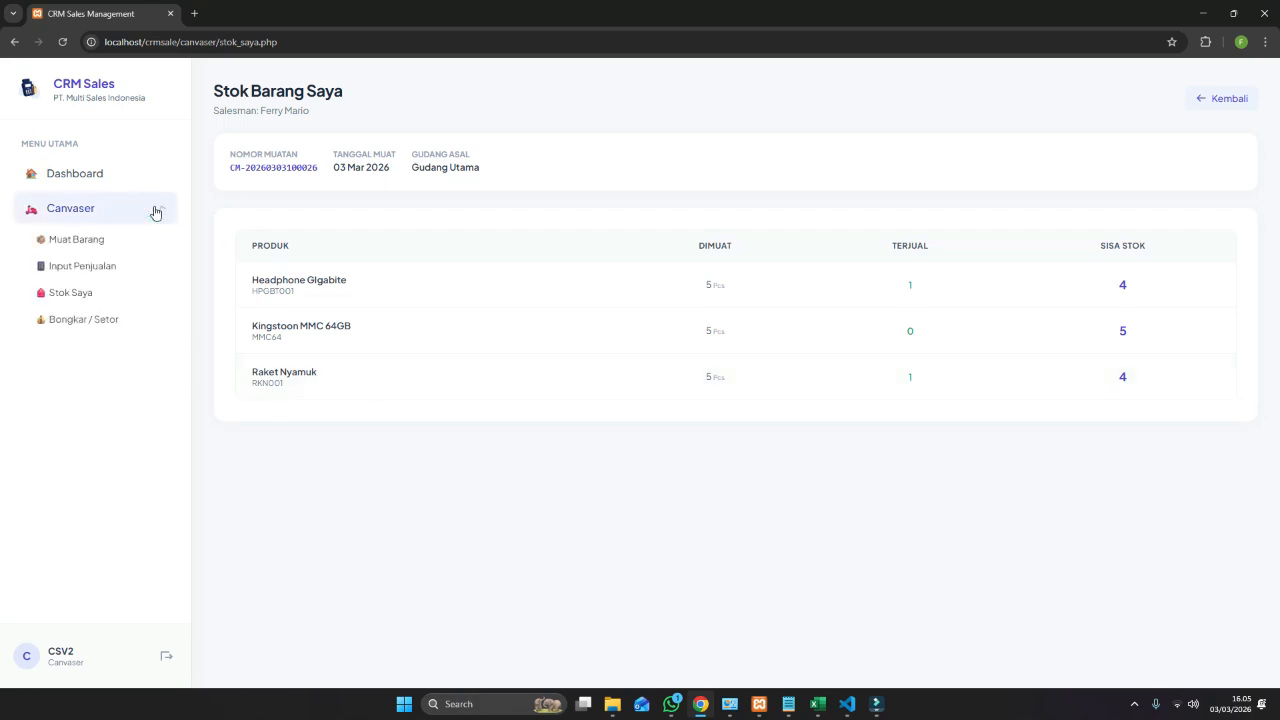
left_click(127, 320)
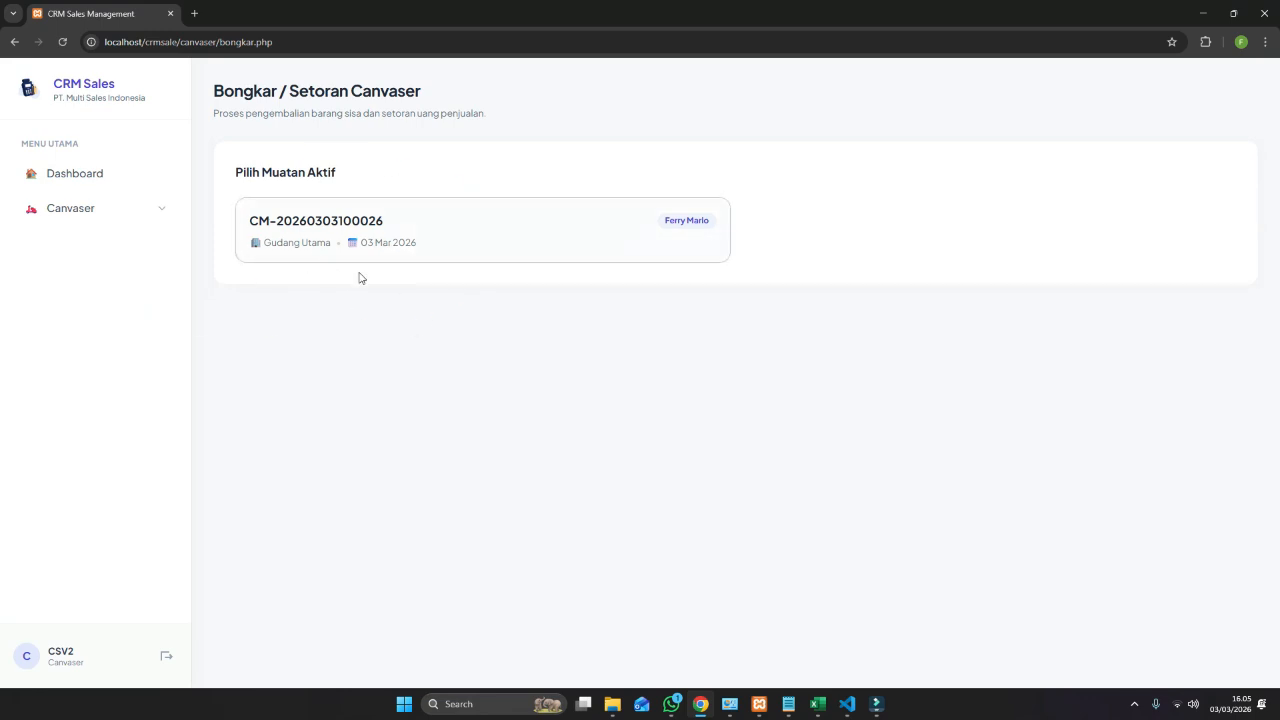
Open the active Gudang Utama load's Rincian Penjualan, estimated sales Rp 602.500.
left_click(566, 246)
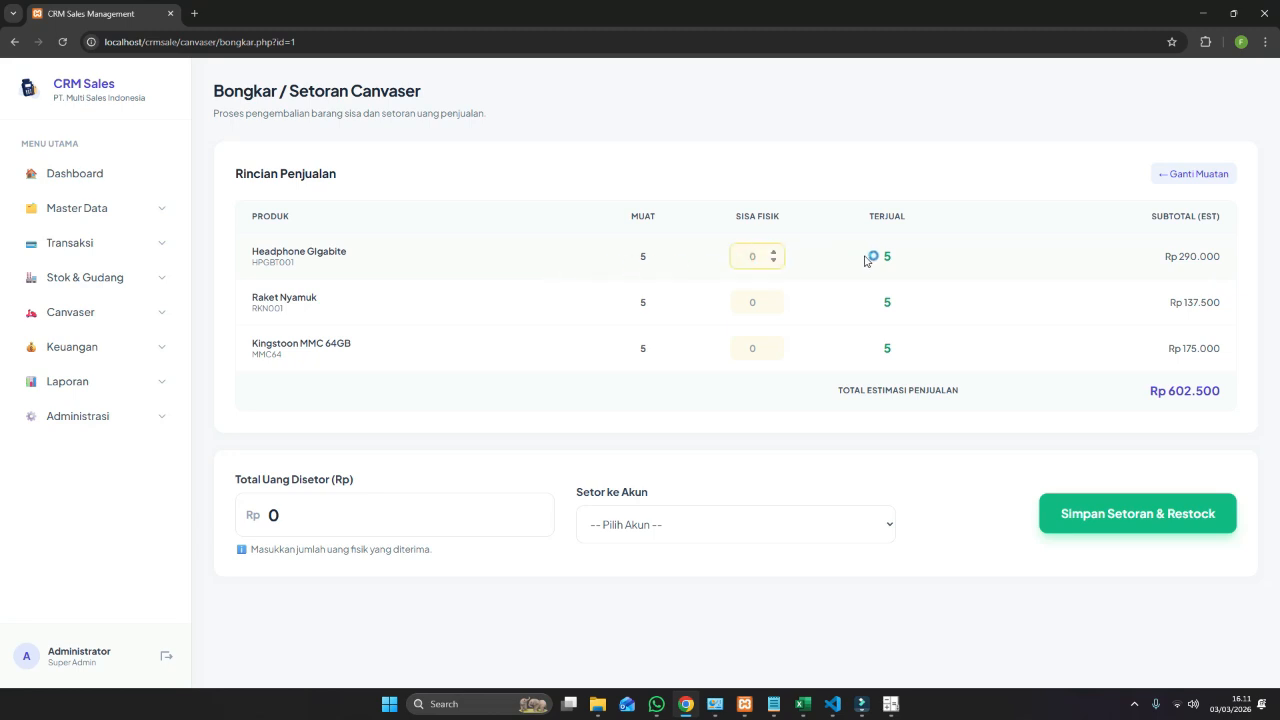
Enter remaining physical stock of 4, 4 and 5 units for the three products.
type("4")
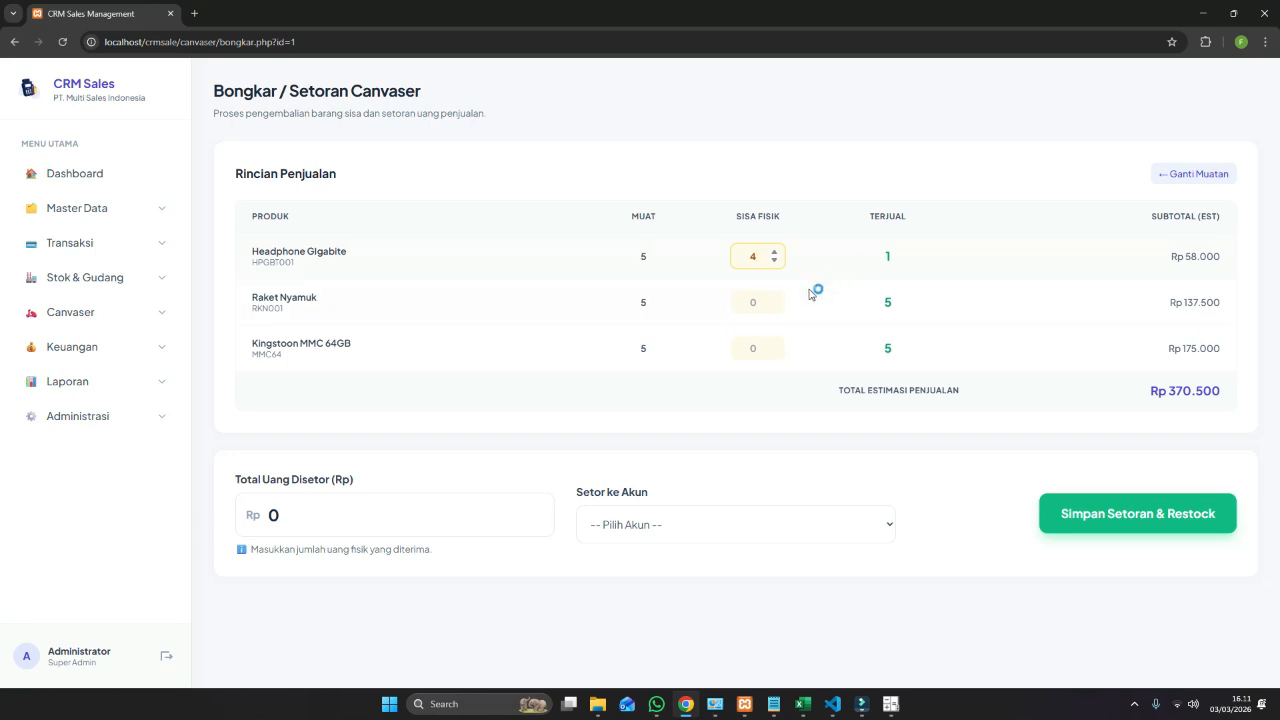
left_click(755, 305)
type("4")
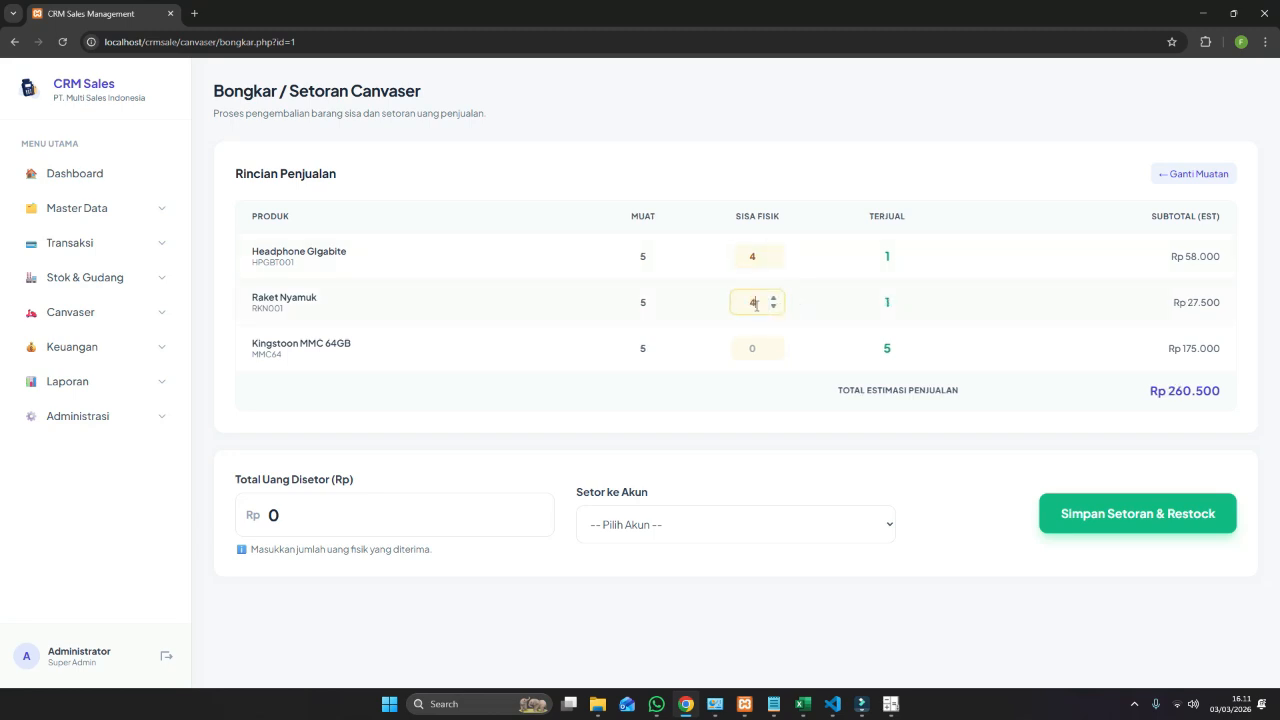
left_click(738, 348)
type("5")
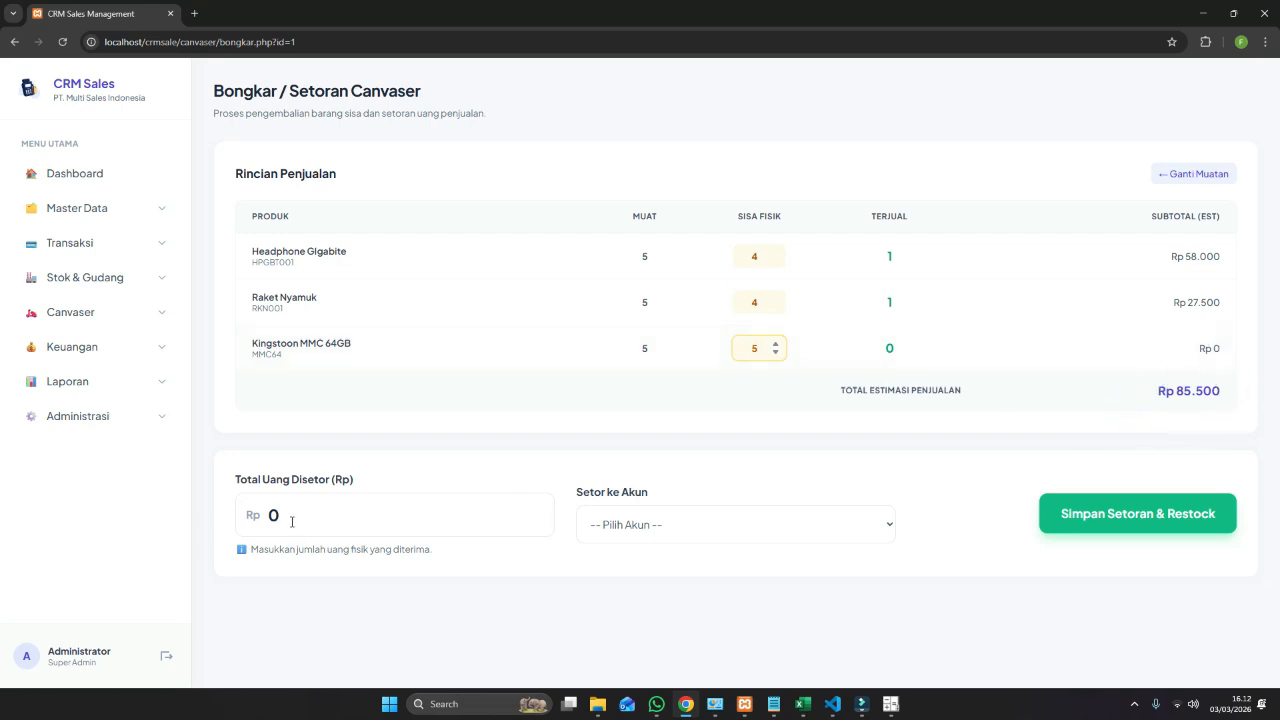
Deposit Rp 85.000 to KAS PUSAT and save the deposit and restock.
left_click_drag(291, 521, 264, 516)
type("85")
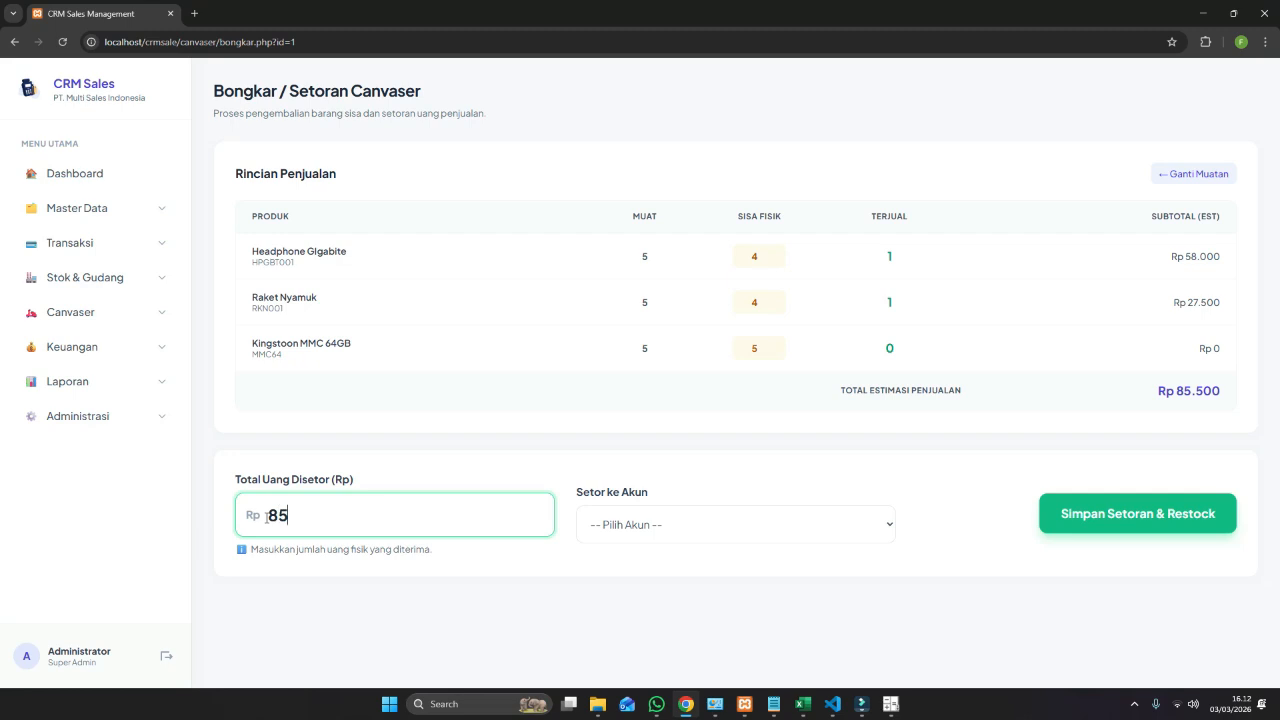
type(".000")
left_click_drag(378, 533, 196, 519)
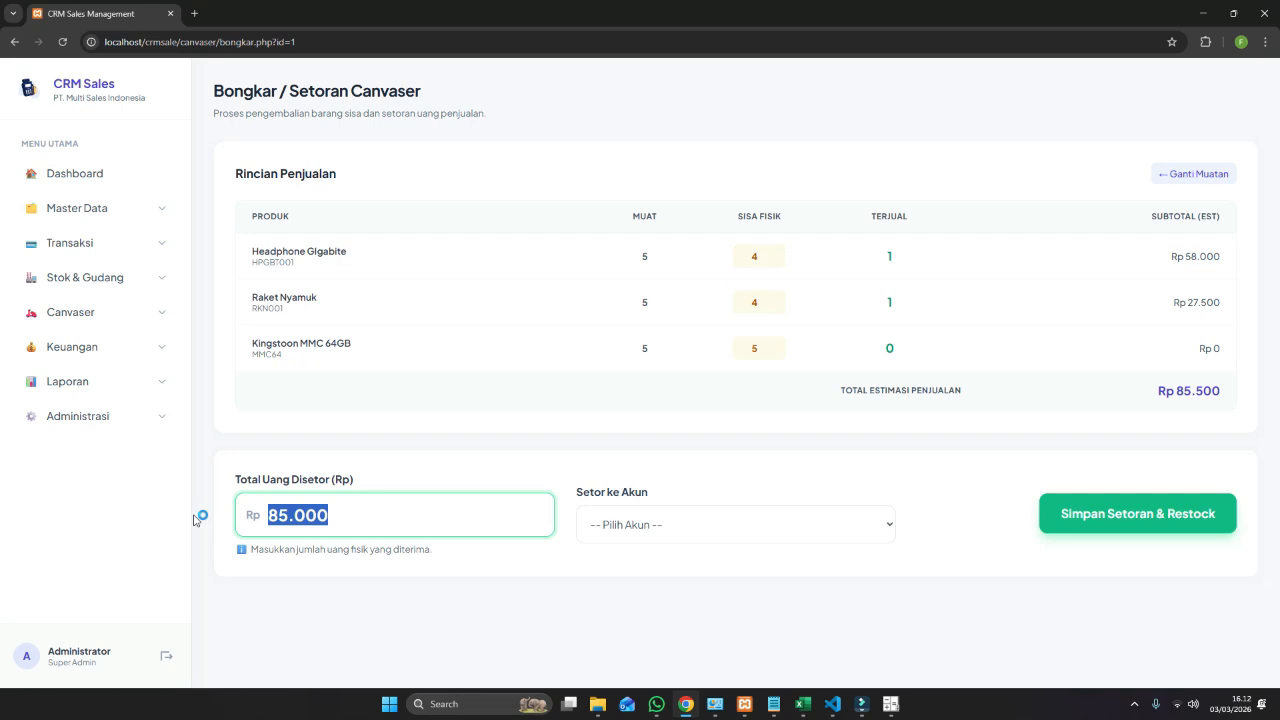
type("50000")
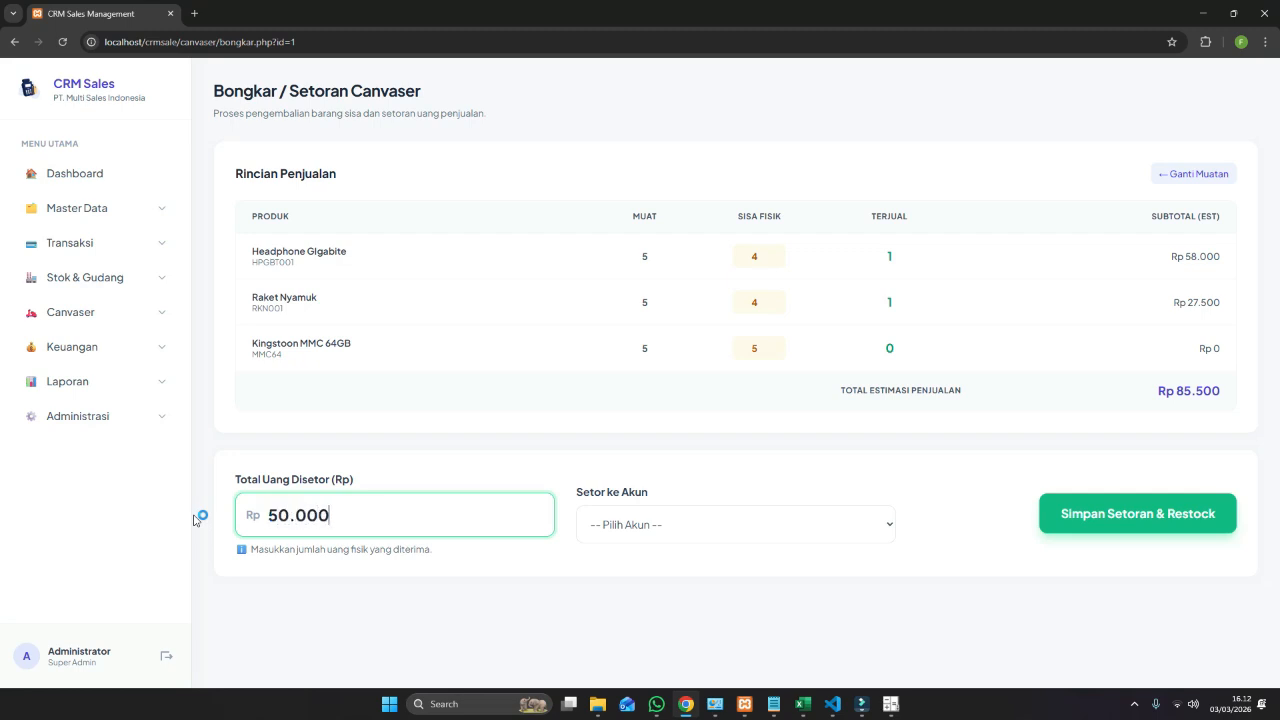
left_click(677, 524)
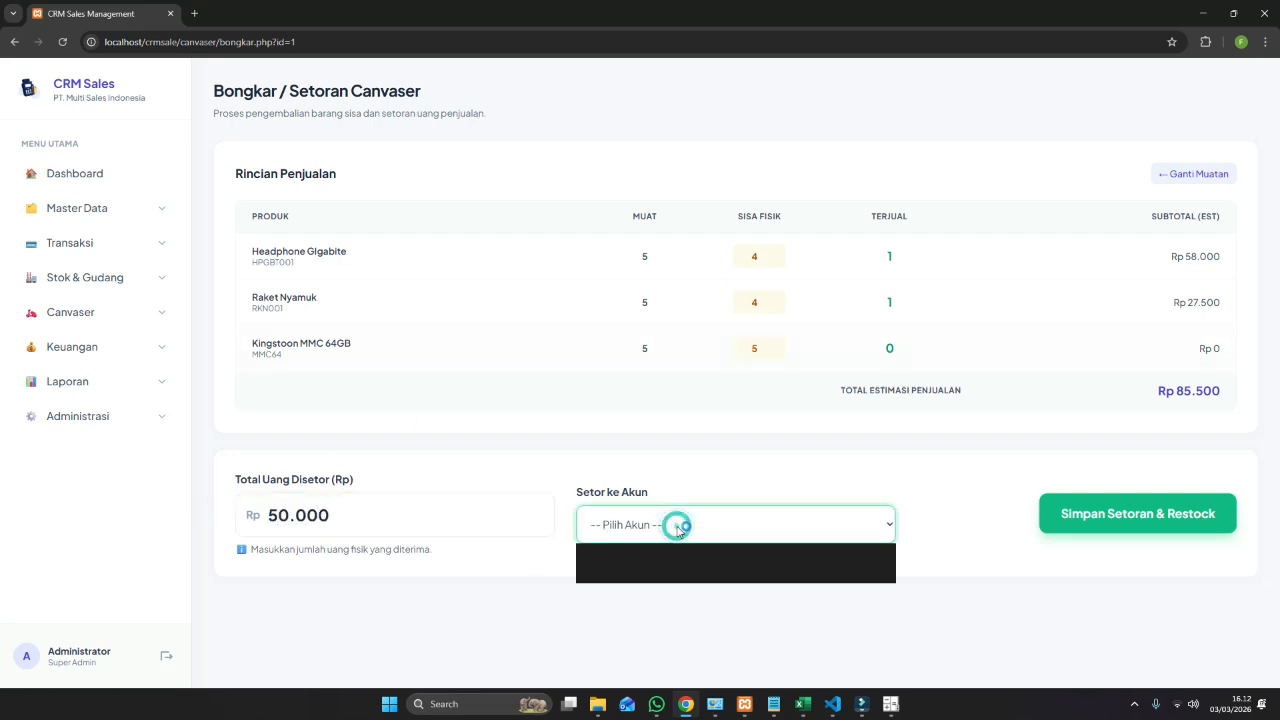
left_click(672, 572)
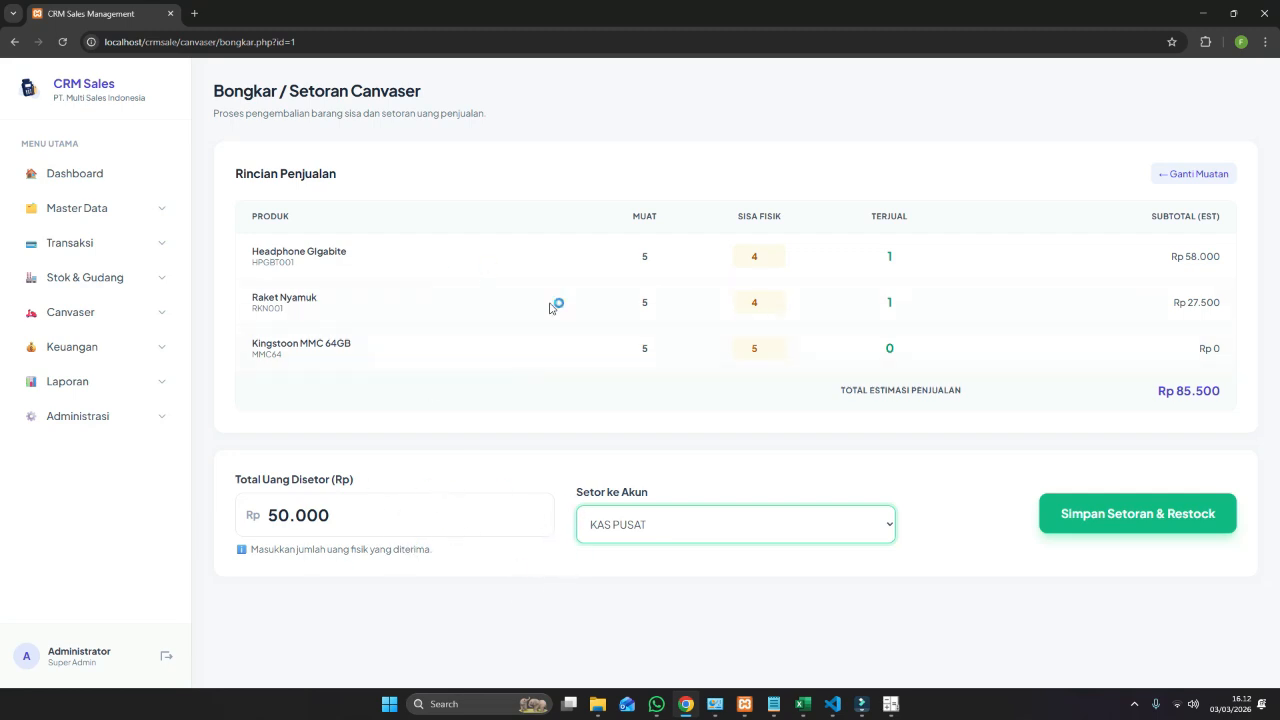
left_click_drag(367, 513, 261, 509)
type("8")
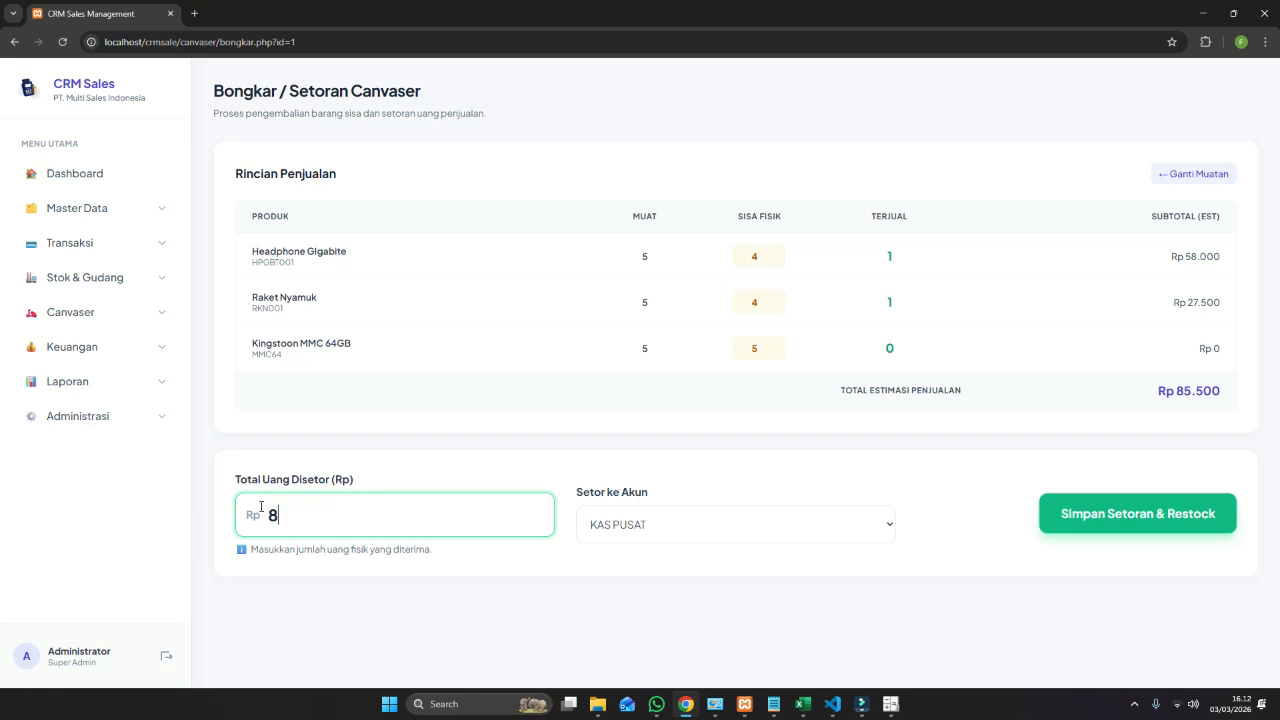
type("5.000")
left_click(1160, 510)
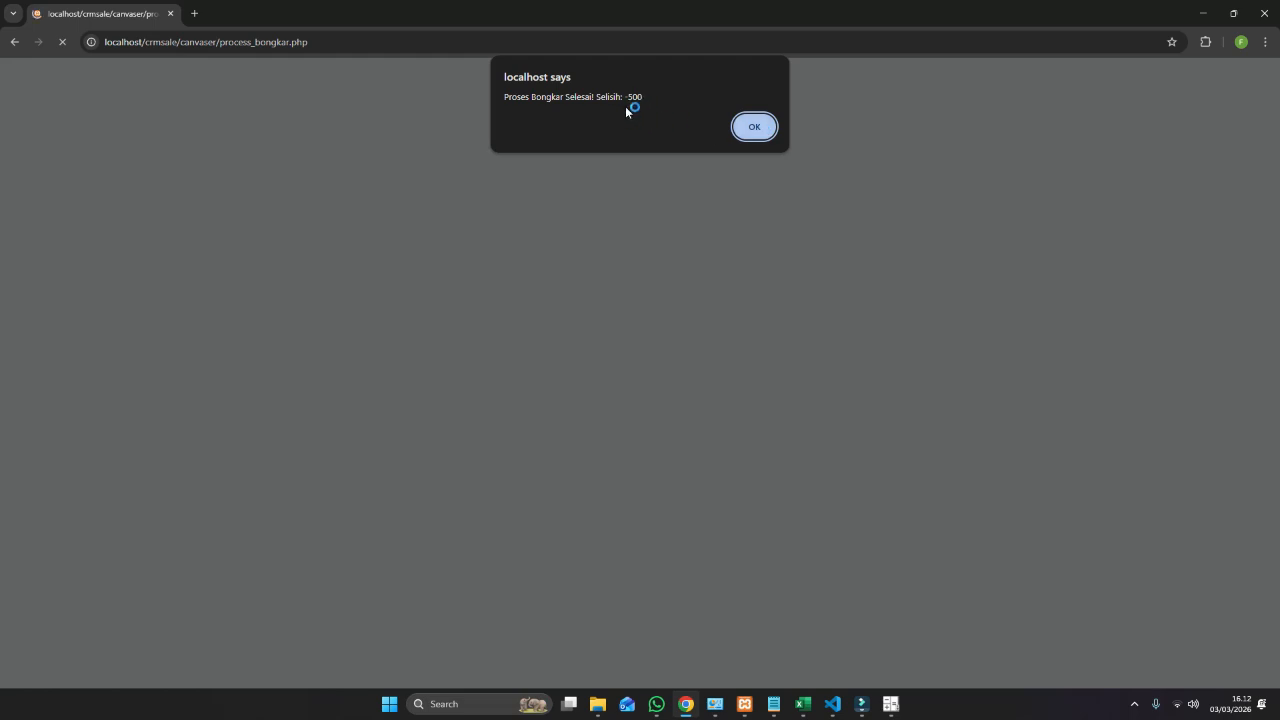
Dismiss the unloading confirmation and open the Kartu Stok report.
left_click(755, 128)
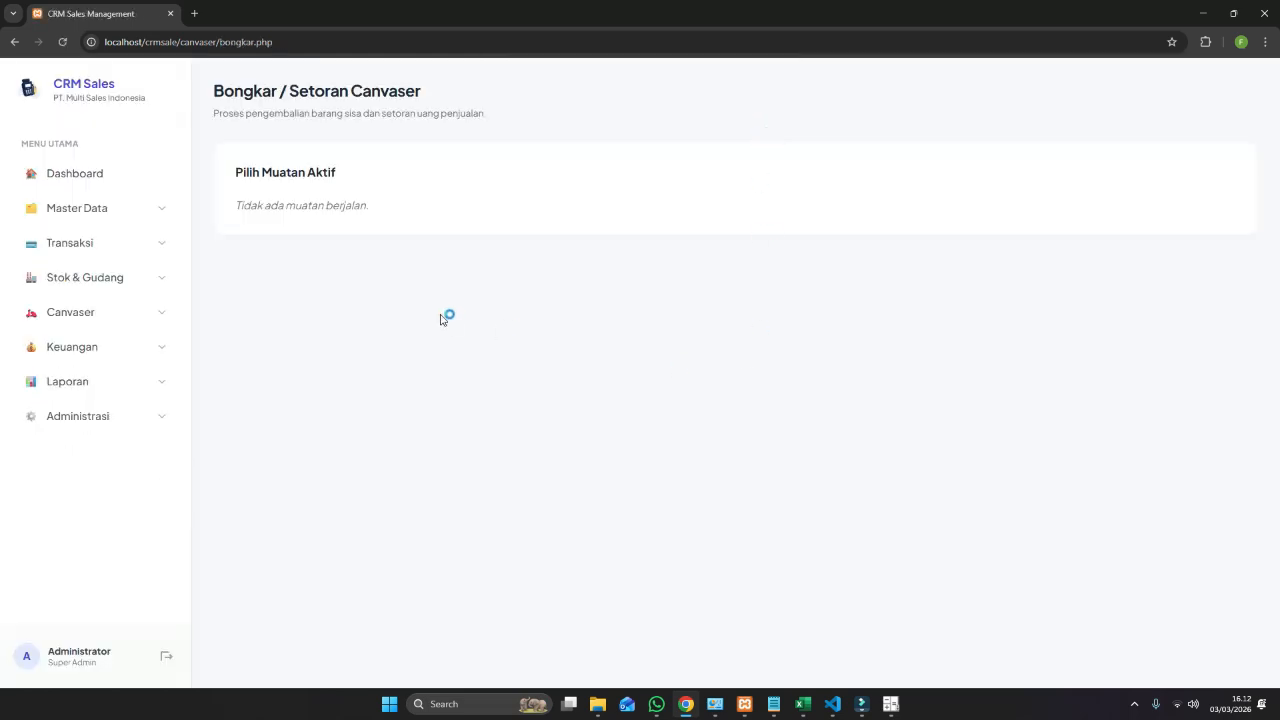
left_click(115, 388)
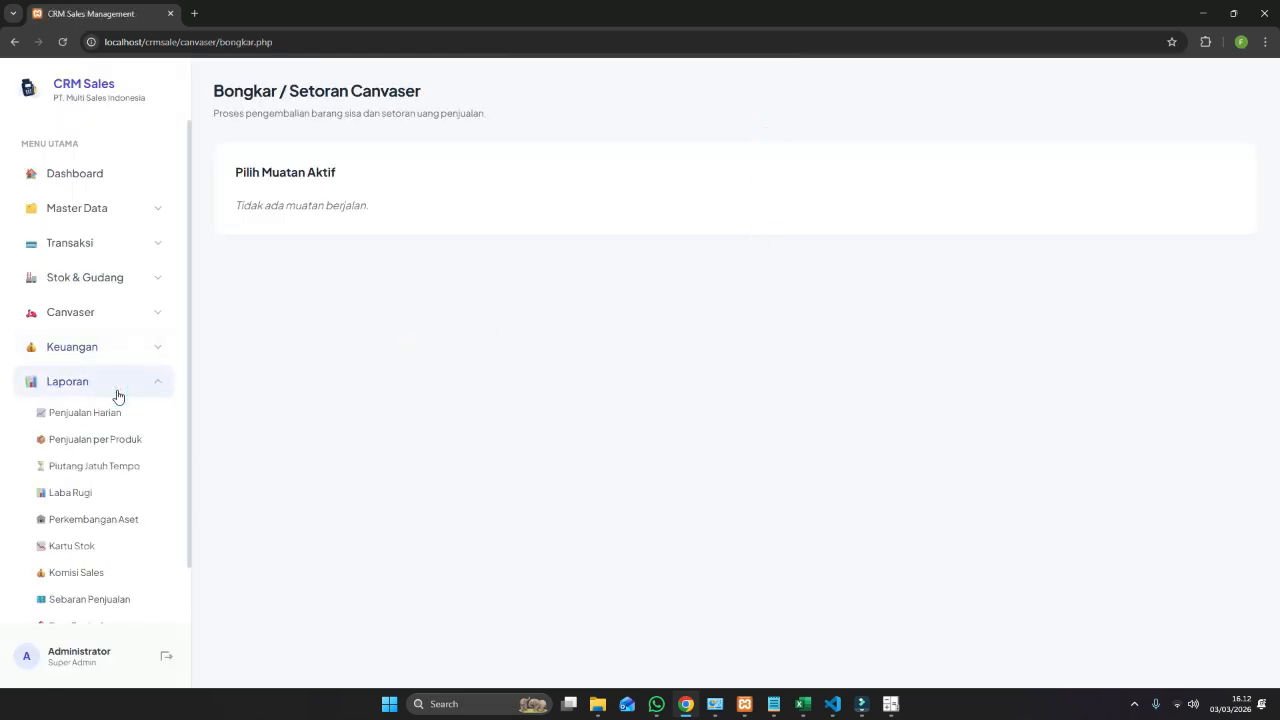
left_click(136, 309)
left_click(144, 423)
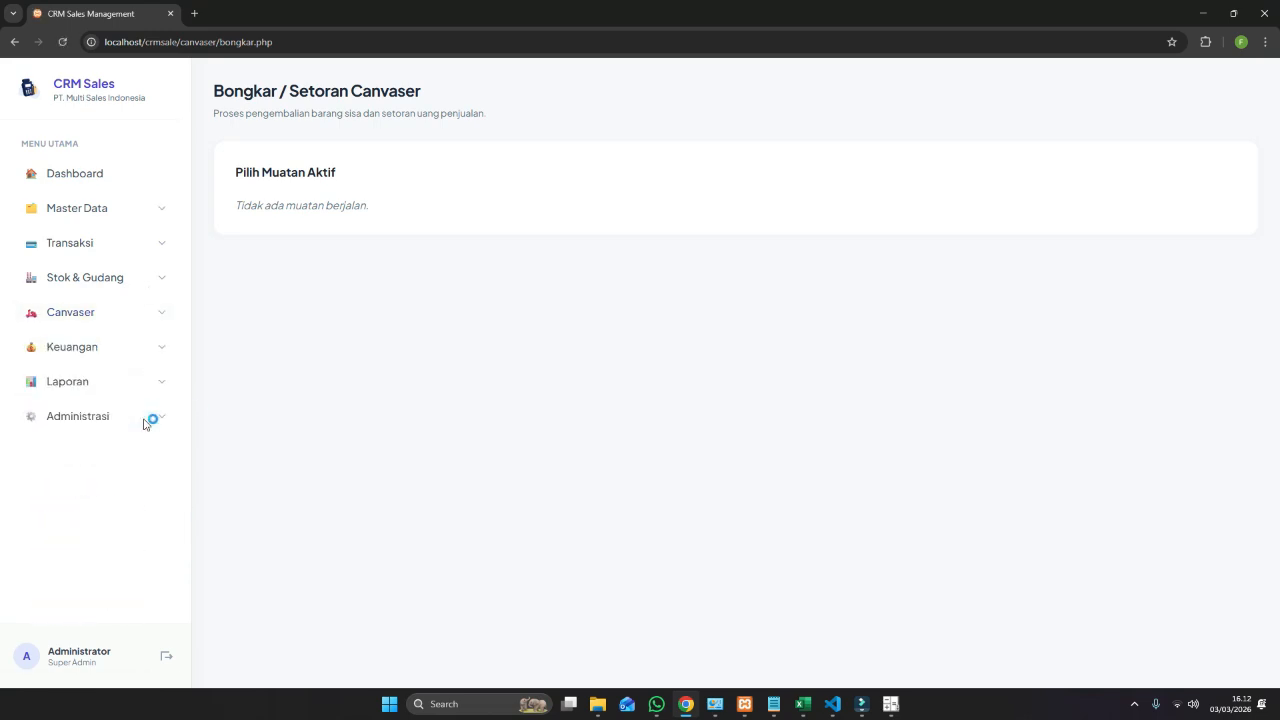
left_click(115, 393)
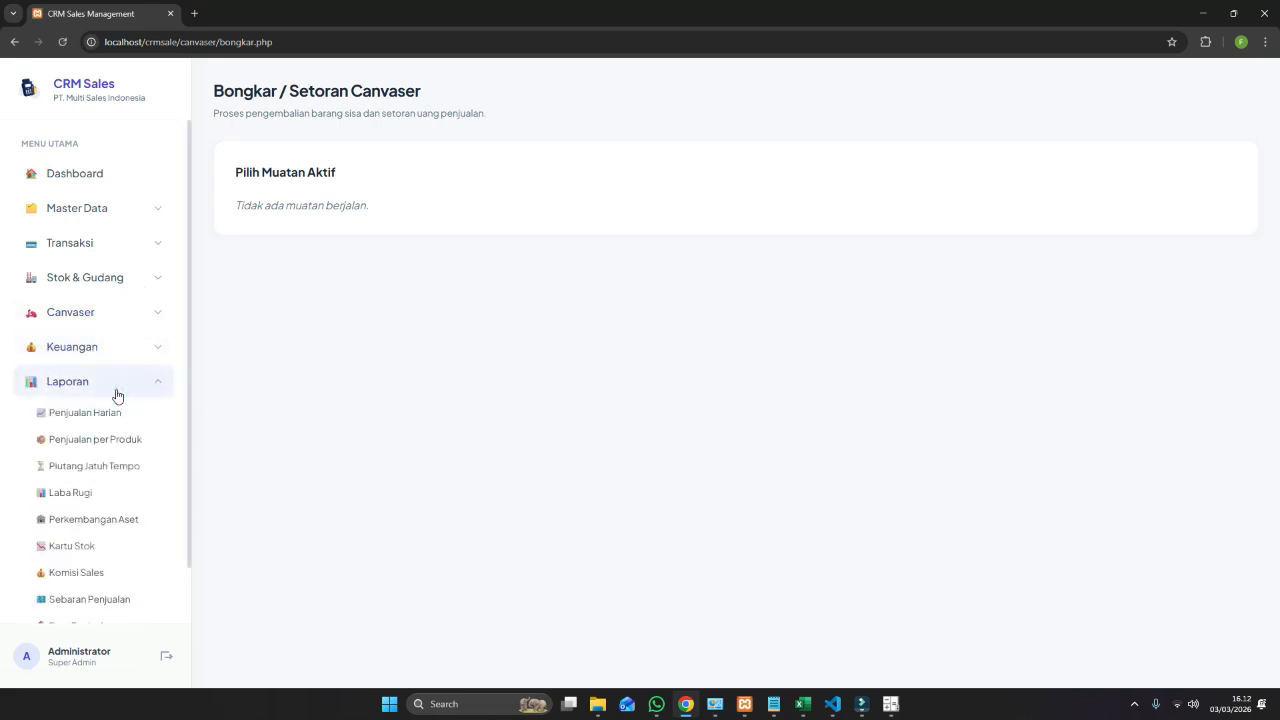
left_click(155, 249)
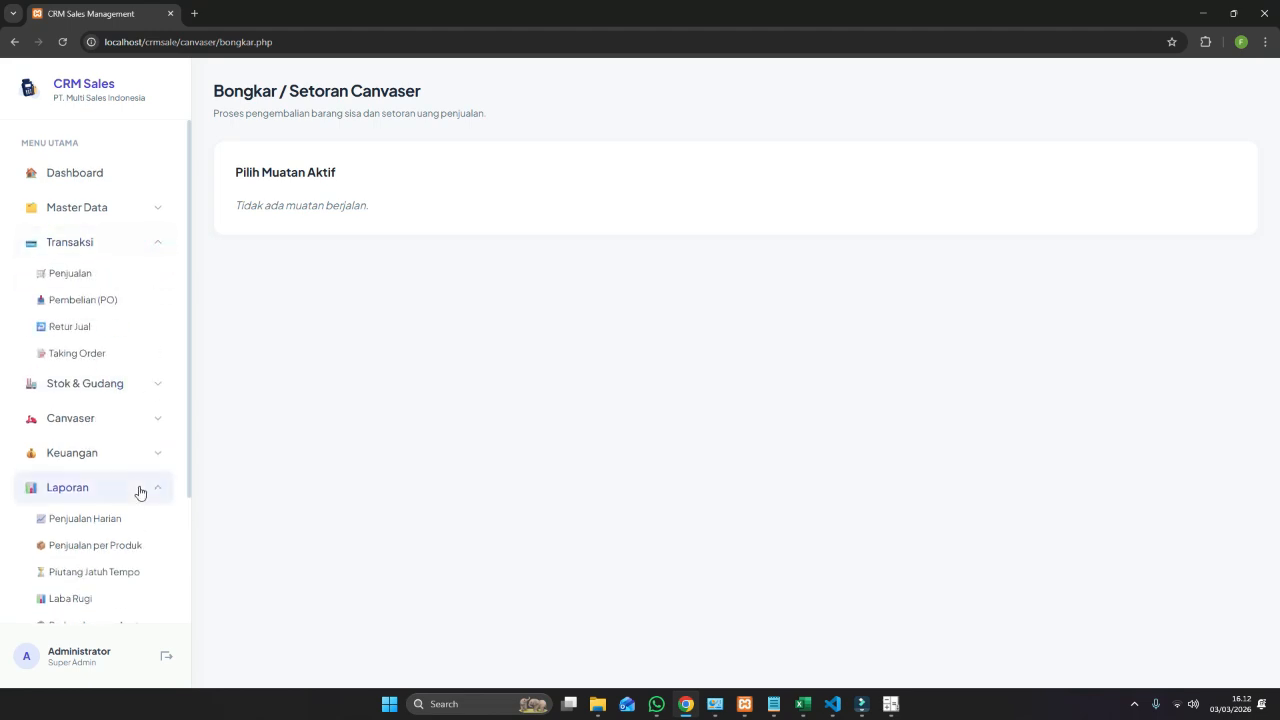
scroll(137, 491, "down", 2)
left_click(152, 485)
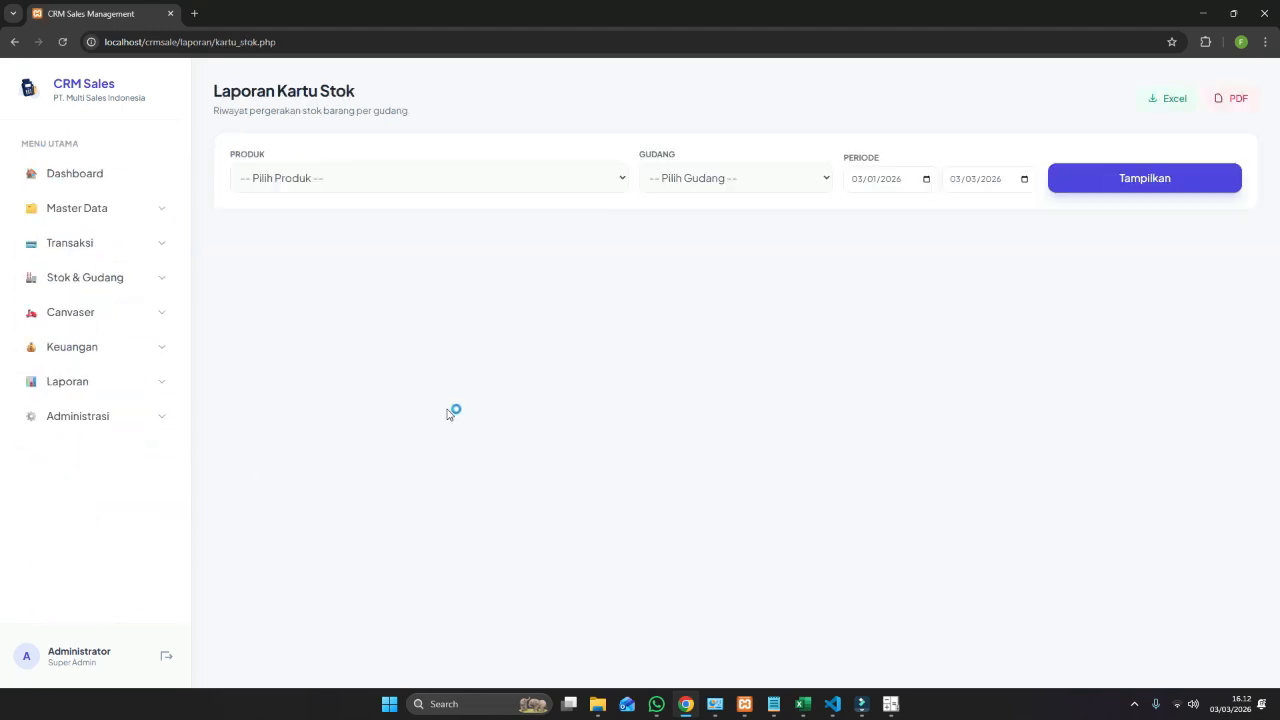
Show the stock card for RKN001 – Raket Nyamuk at Gudang Utama, closing balance 8.
left_click(486, 176)
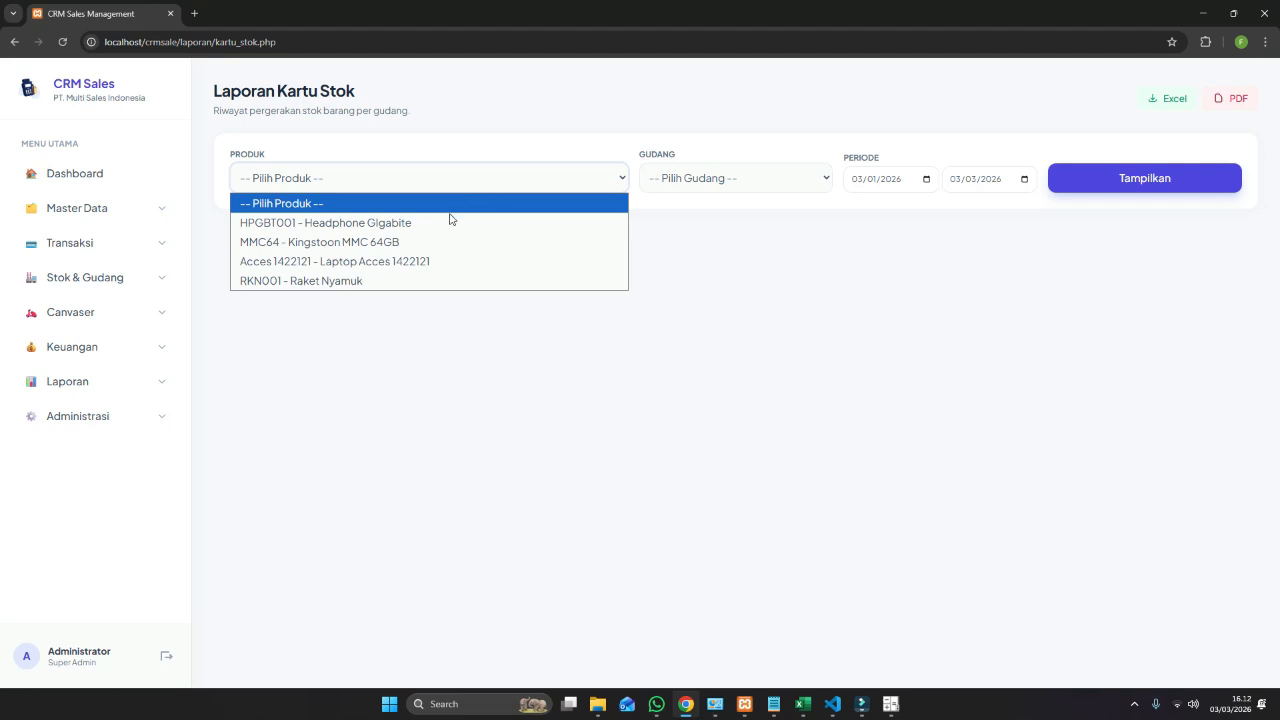
left_click(368, 281)
left_click(770, 179)
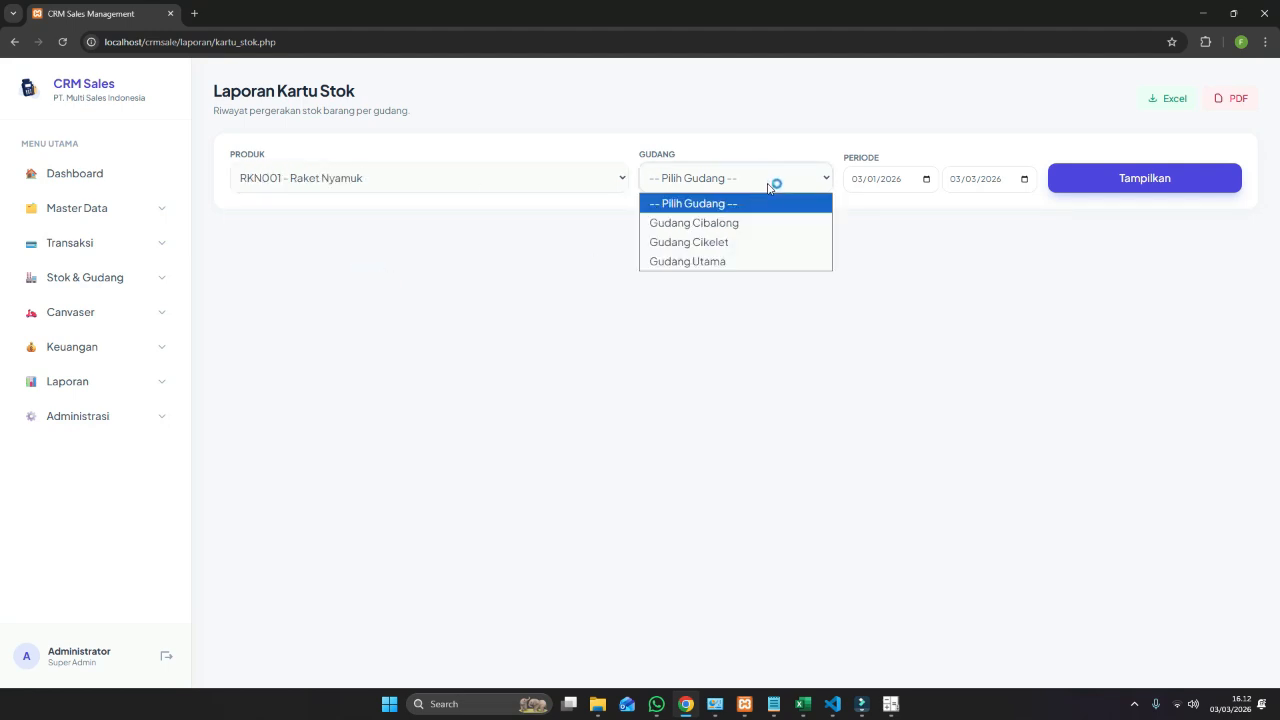
left_click(726, 263)
left_click(1104, 179)
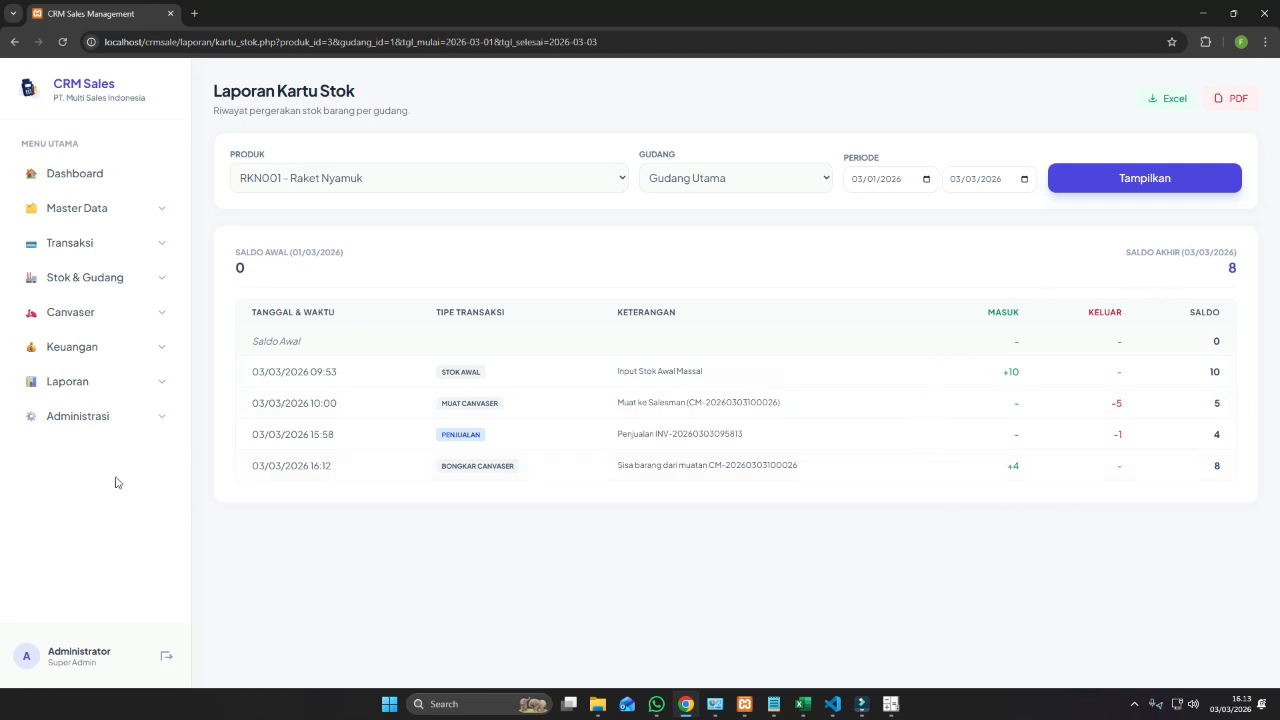
Open the Kas & Bank page under Keuangan, reloading after a stalled page load.
left_click(134, 340)
left_click(120, 385)
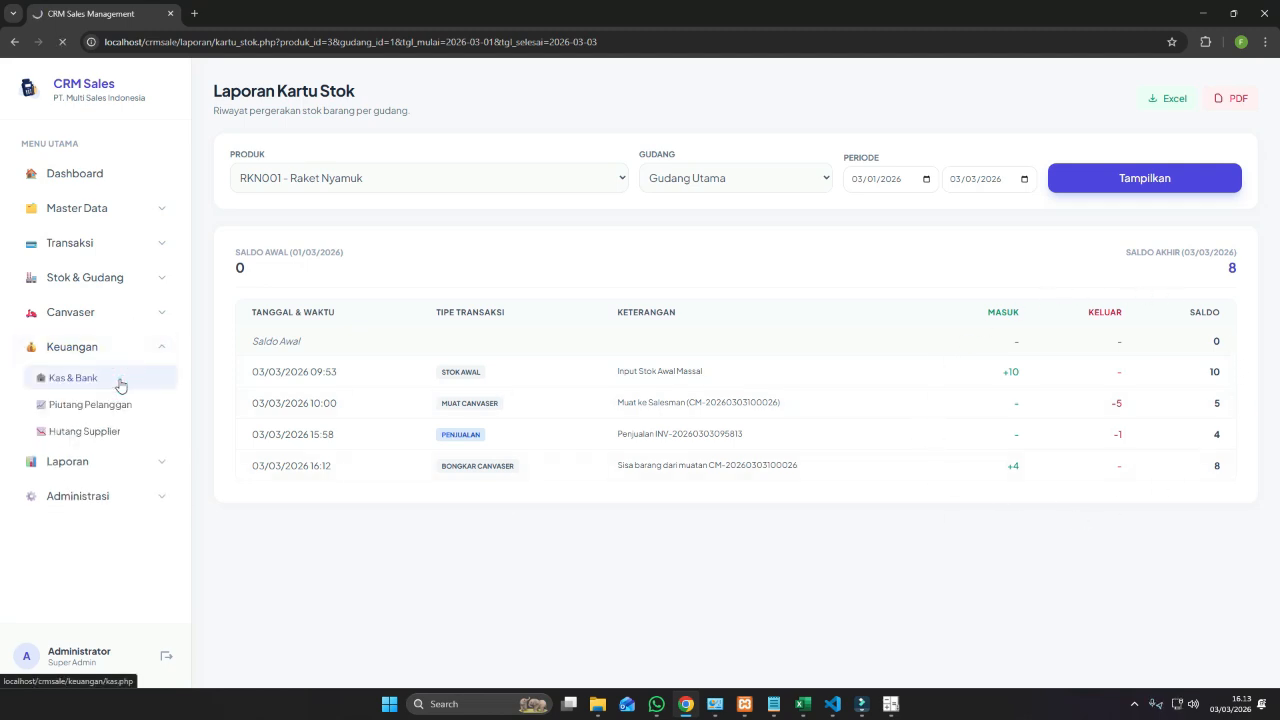
left_click(117, 382)
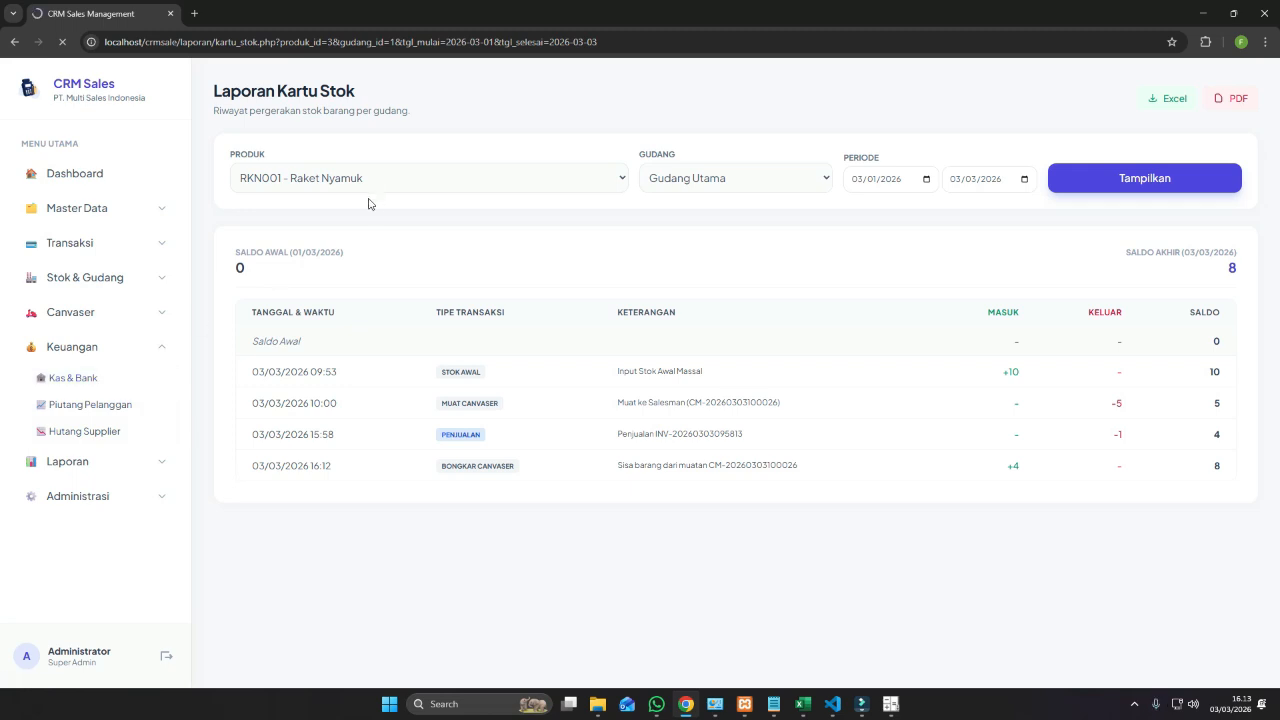
left_click(118, 380)
left_click(120, 408)
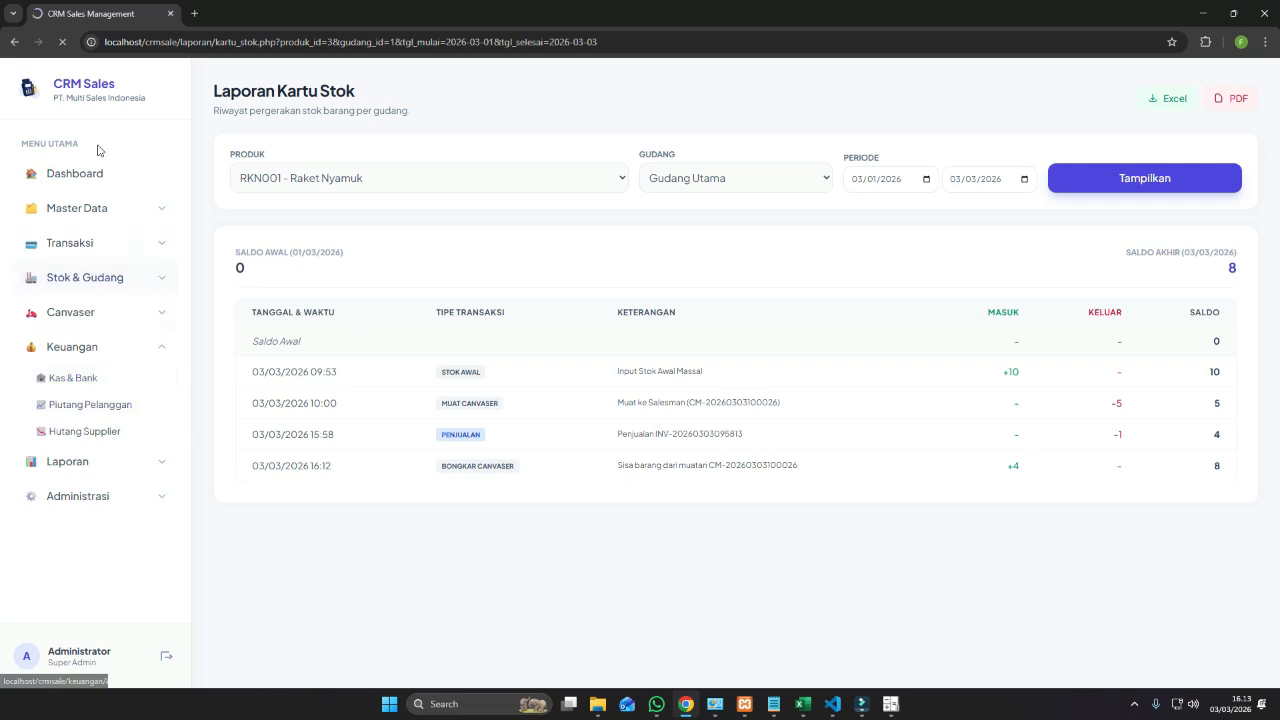
left_click(63, 42)
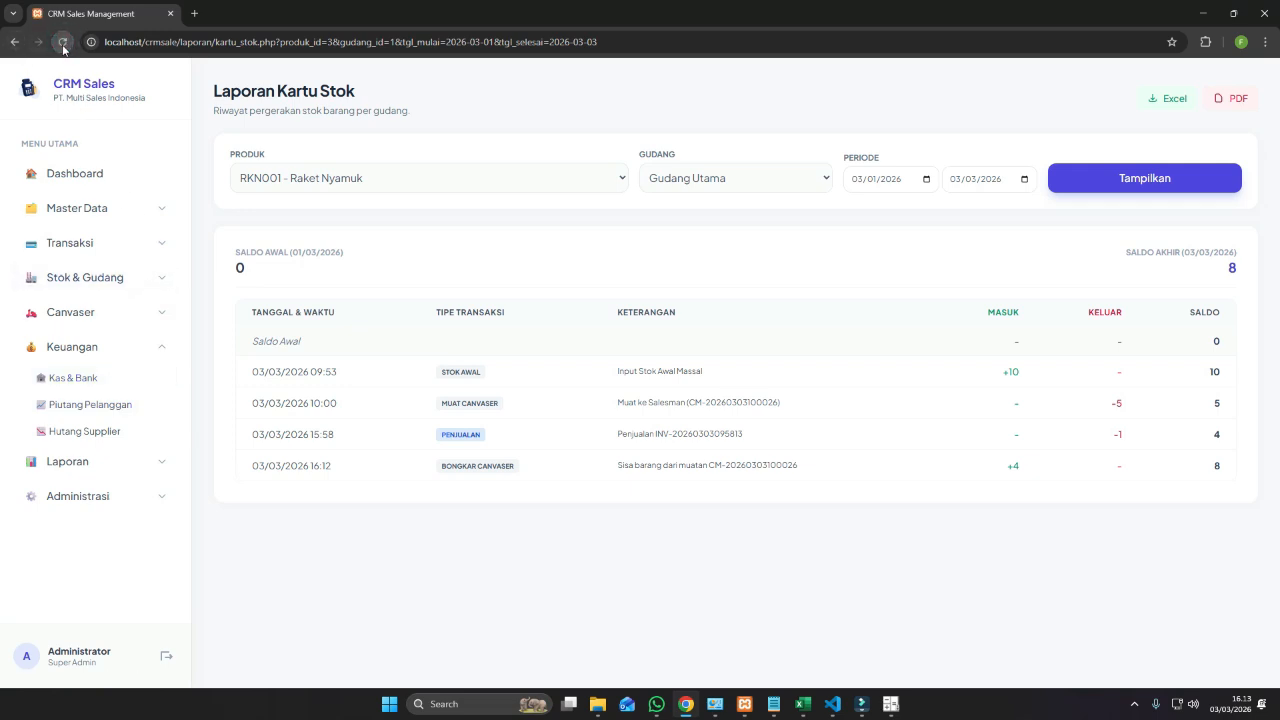
left_click(63, 42)
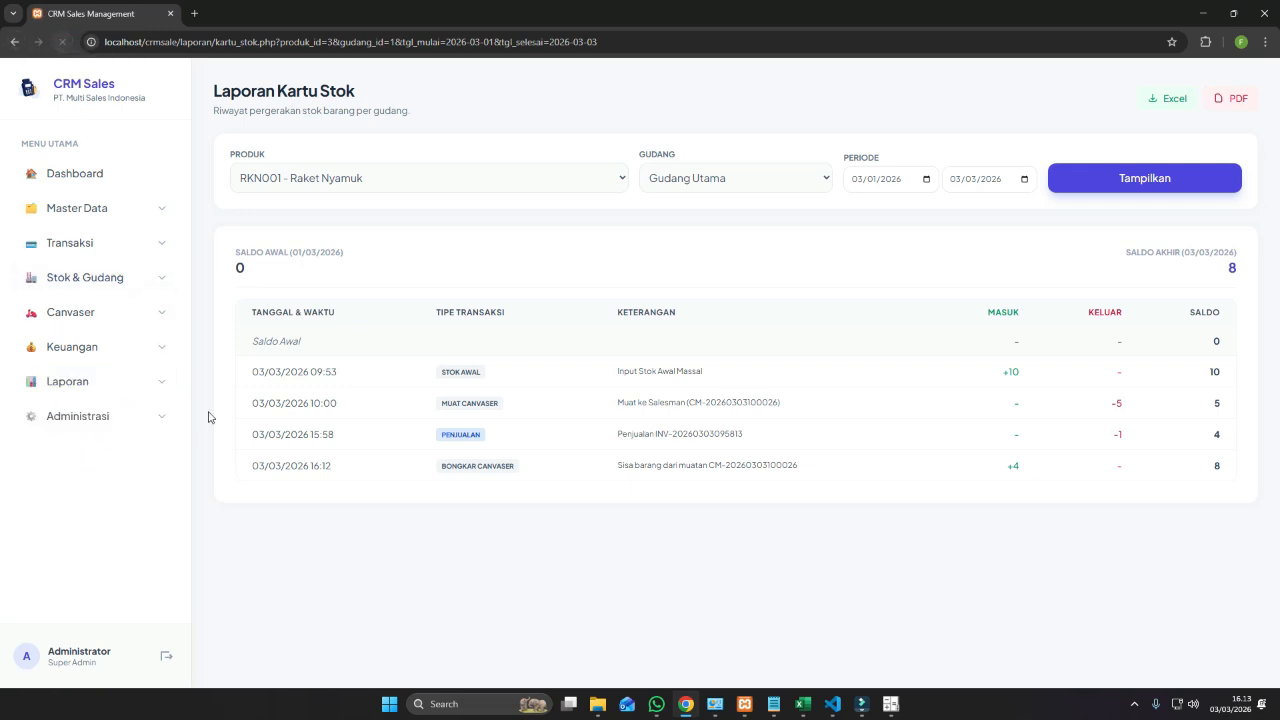
left_click(145, 357)
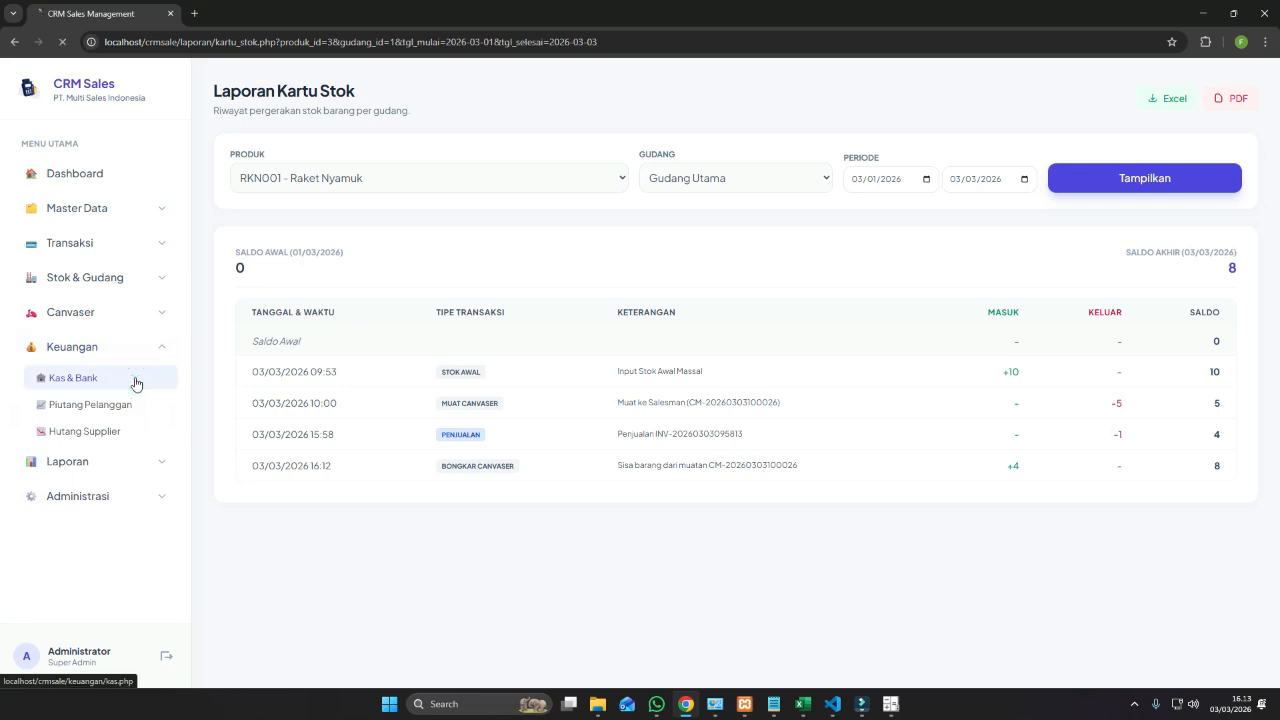
left_click(136, 381)
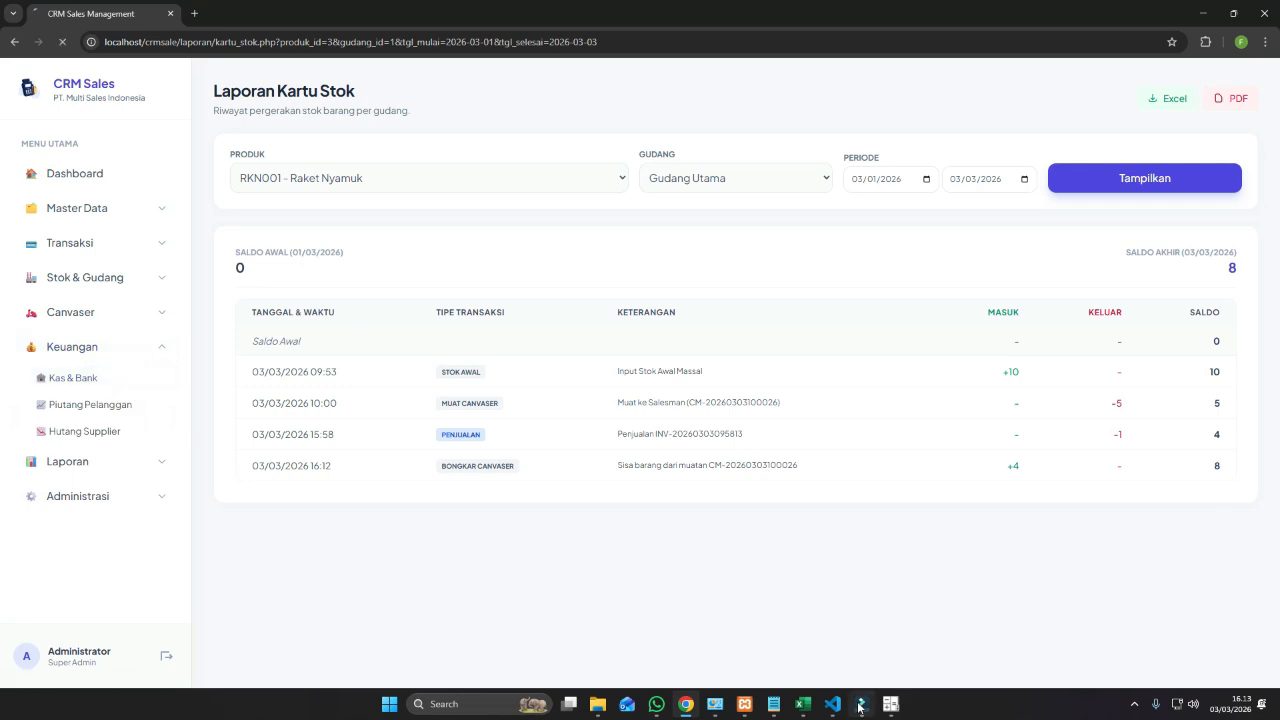
Review the KAS PUSAT cash book's 85.000 unload deposit and 2.230.000 balance, then expand Laporan.
mouse_move(753, 712)
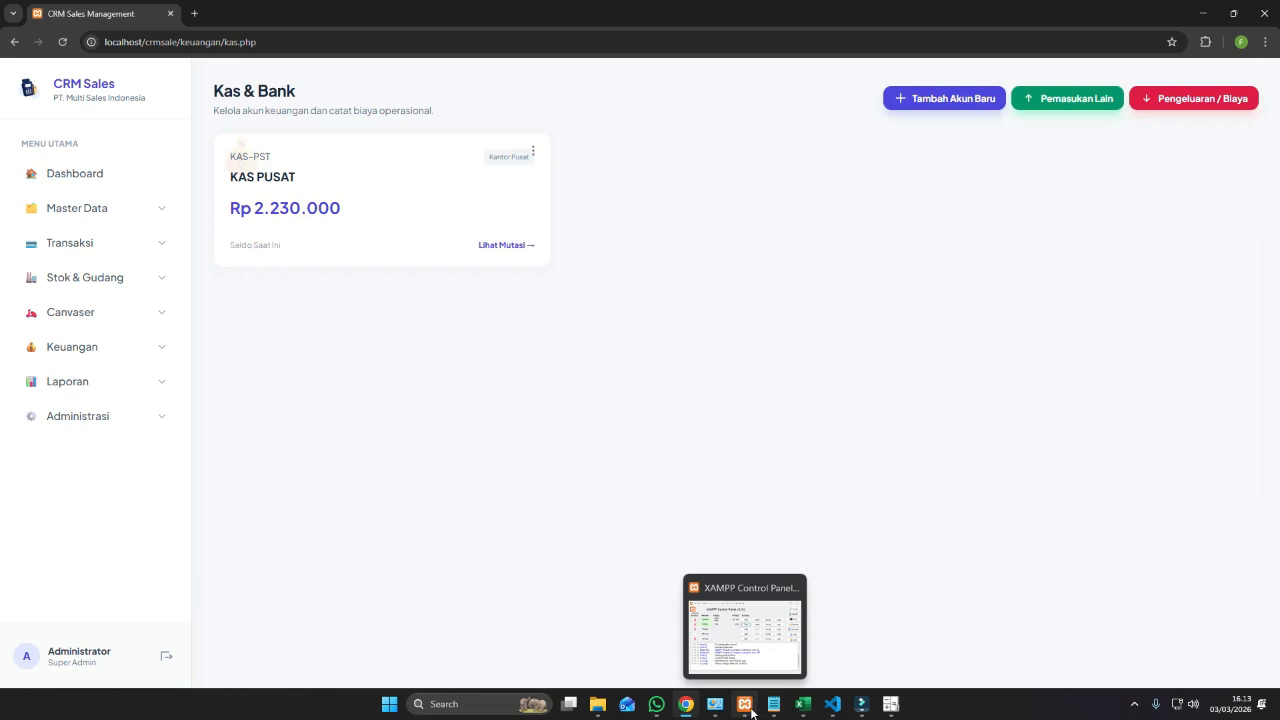
left_click(509, 247)
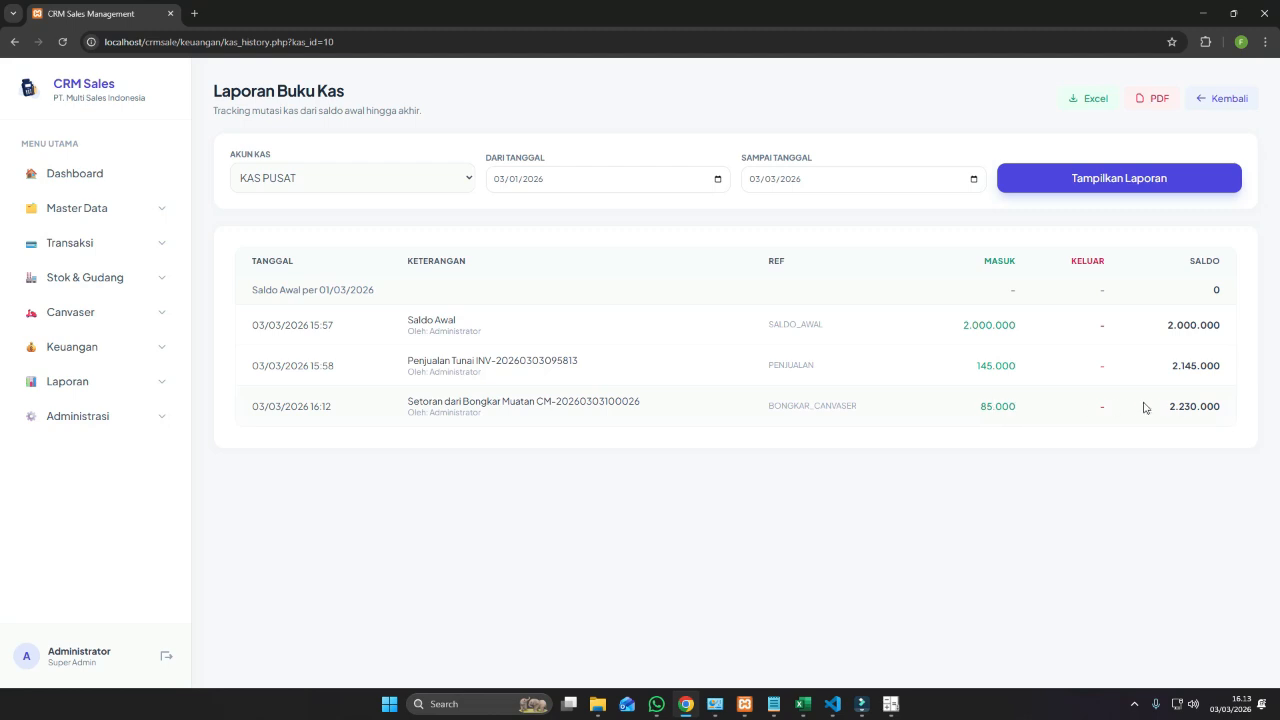
left_click_drag(1167, 412, 1230, 410)
left_click_drag(966, 408, 1030, 410)
left_click(126, 381)
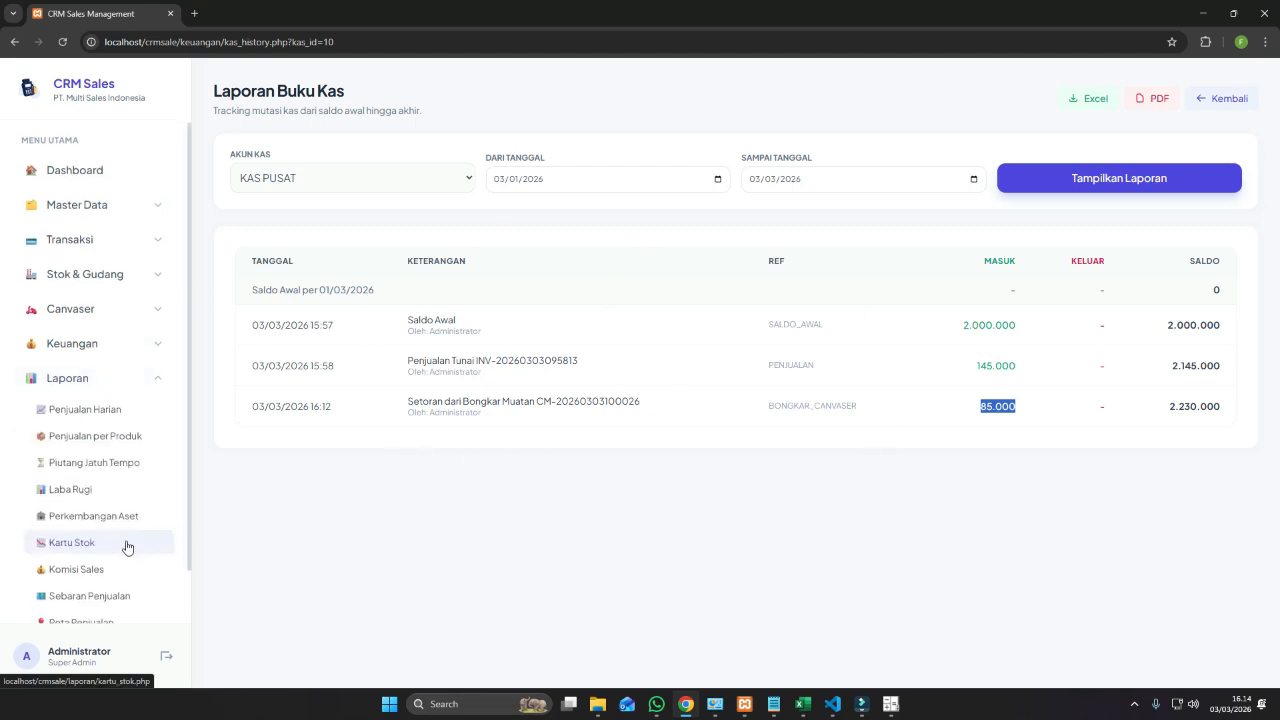
scroll(126, 543, "down", 1)
Show the sales map for the chosen salesperson over 03/01–03/03/2026.
left_click(86, 564)
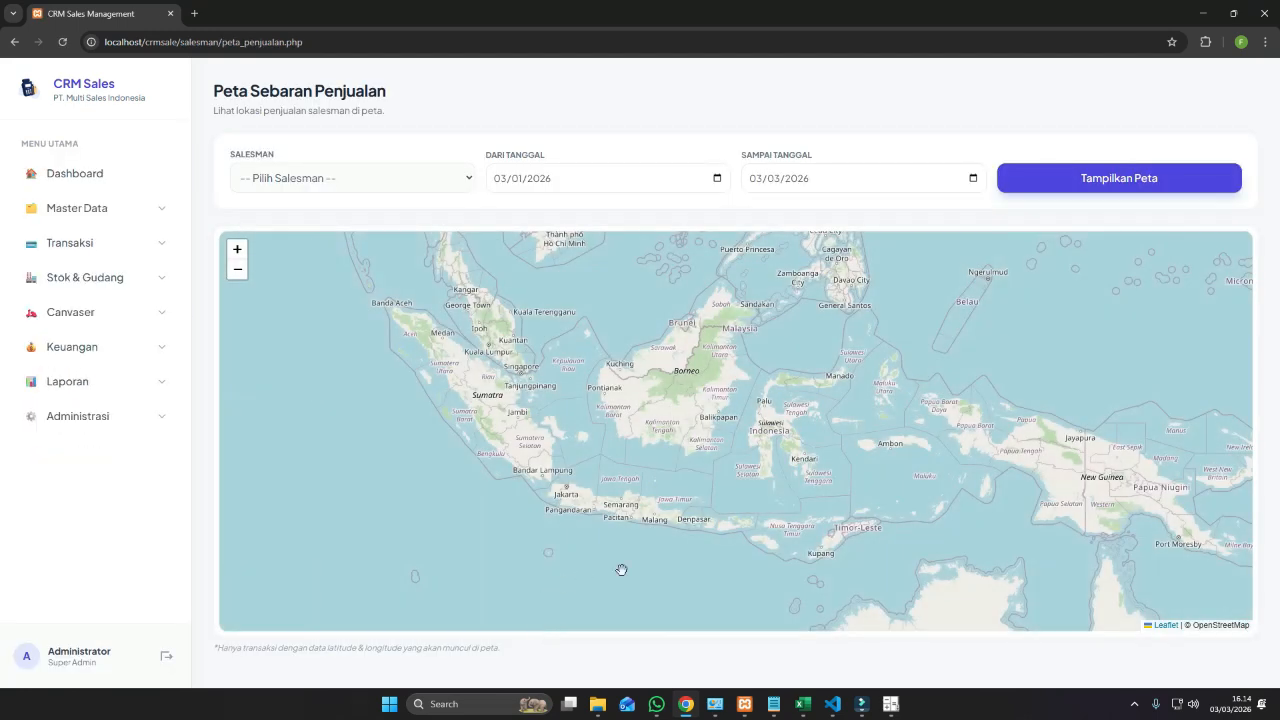
left_click(365, 181)
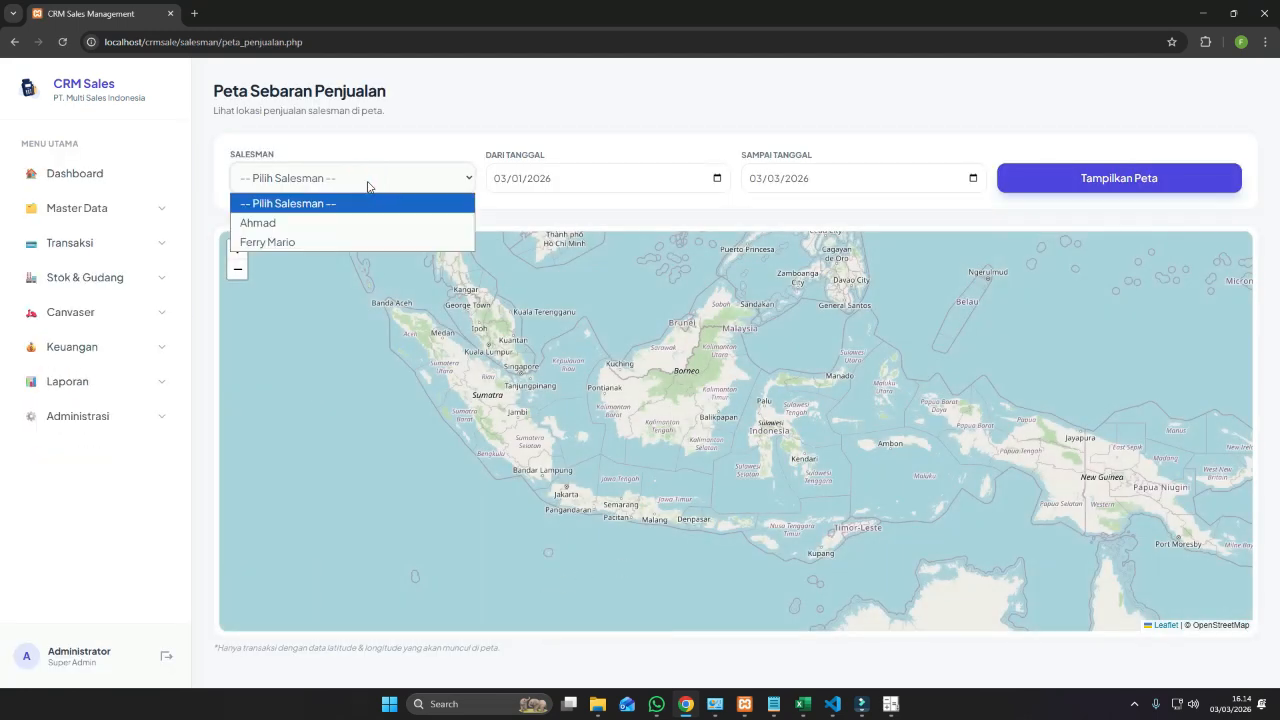
left_click(337, 242)
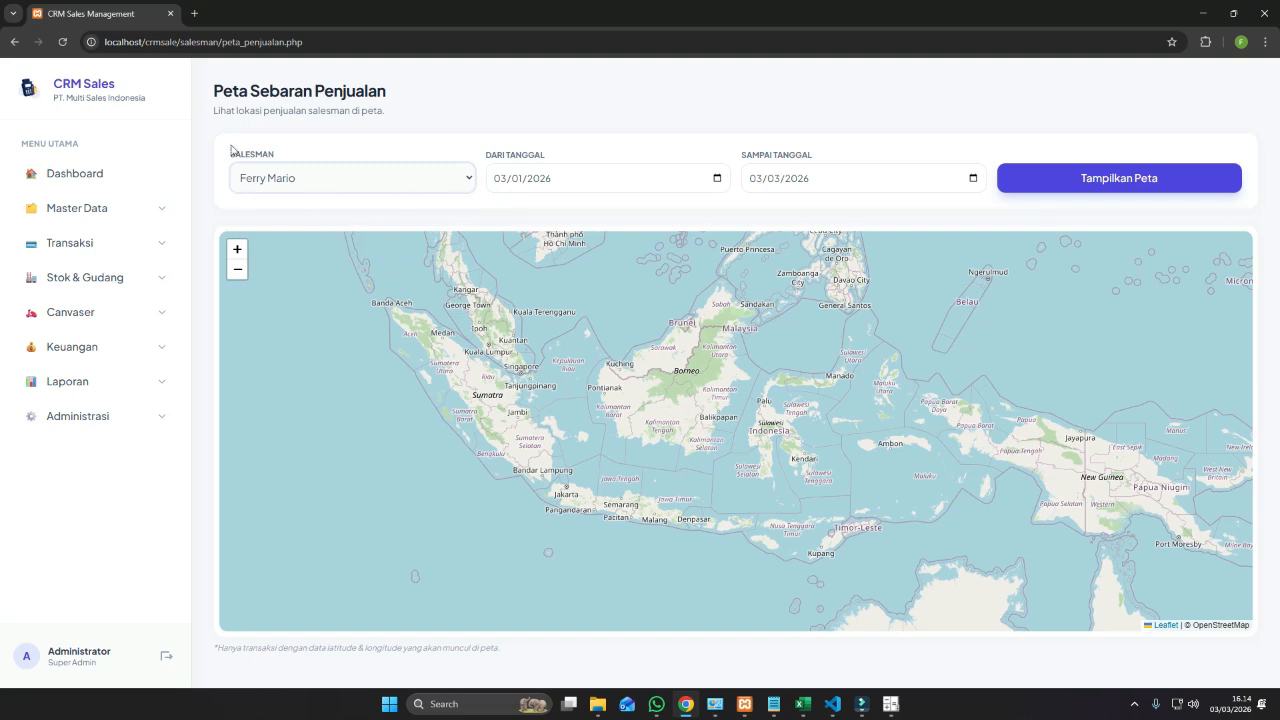
left_click(1006, 179)
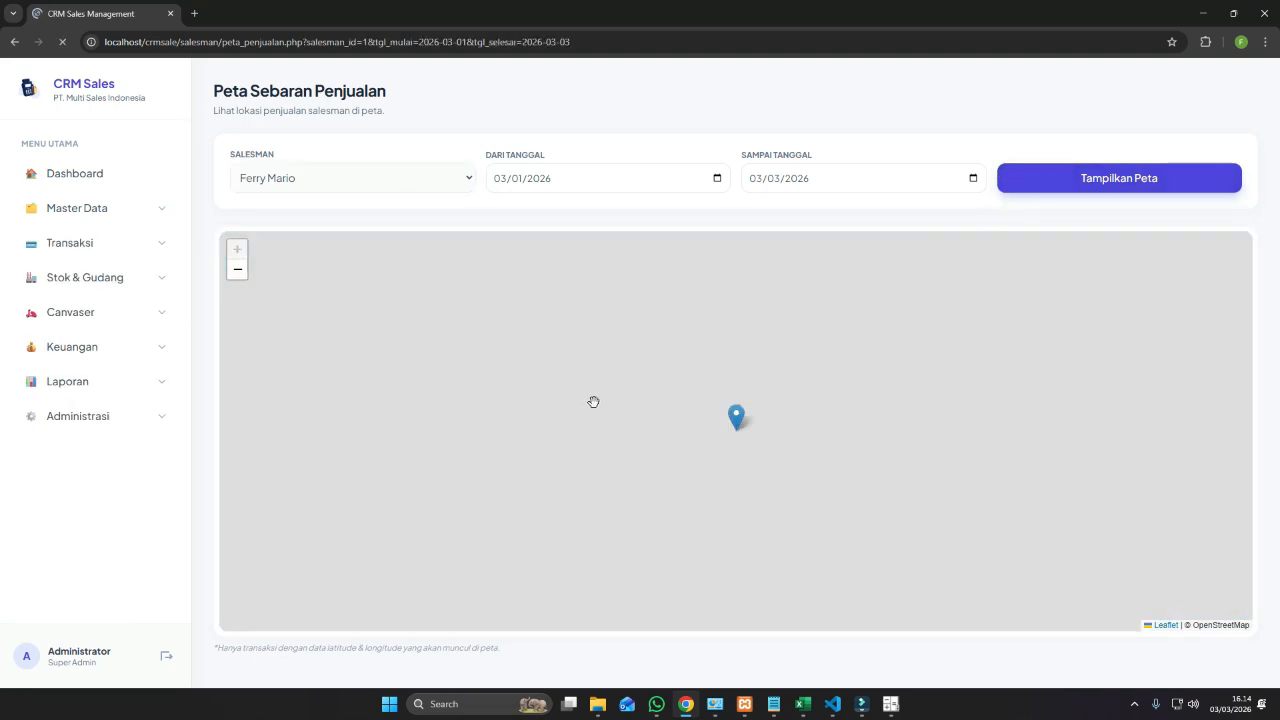
Inspect the mapped Rp 155.000 sale near Pameungpeuk: 2 units on 3 Mar 2026.
scroll(590, 401, "down", 3)
scroll(656, 462, "down", 2)
scroll(654, 457, "up", 1)
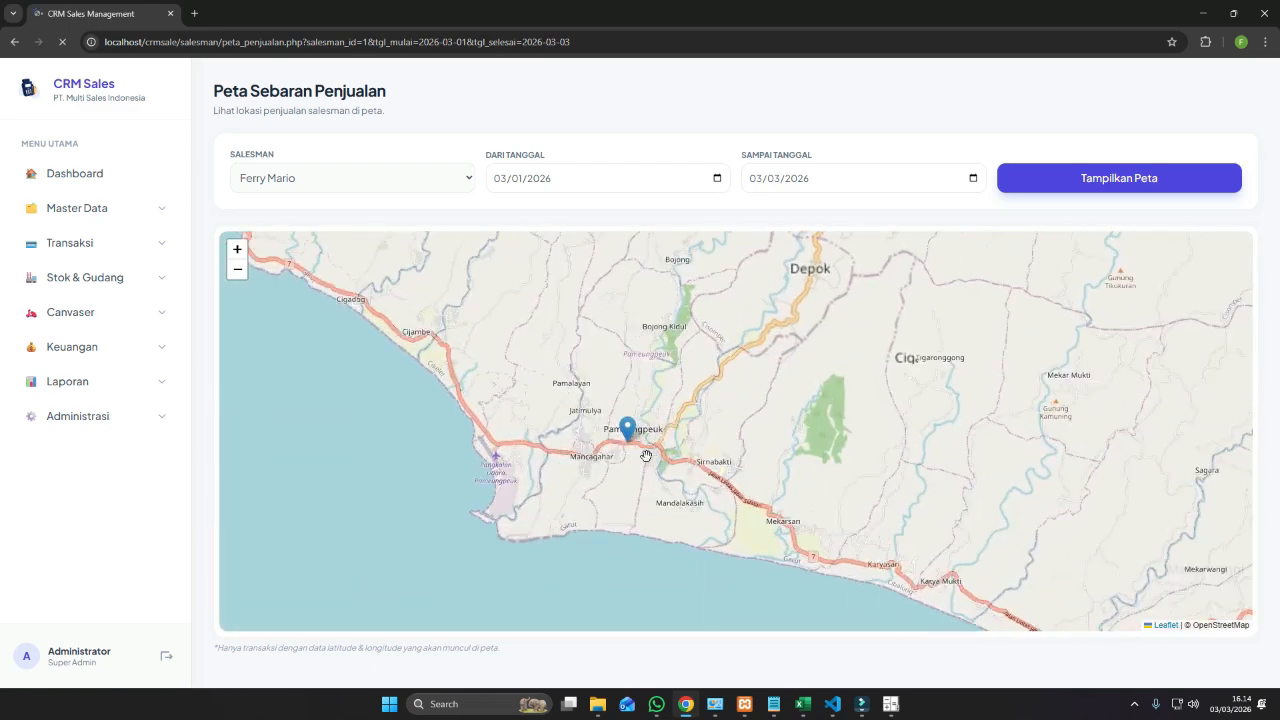
scroll(627, 441, "up", 2)
scroll(624, 446, "up", 2)
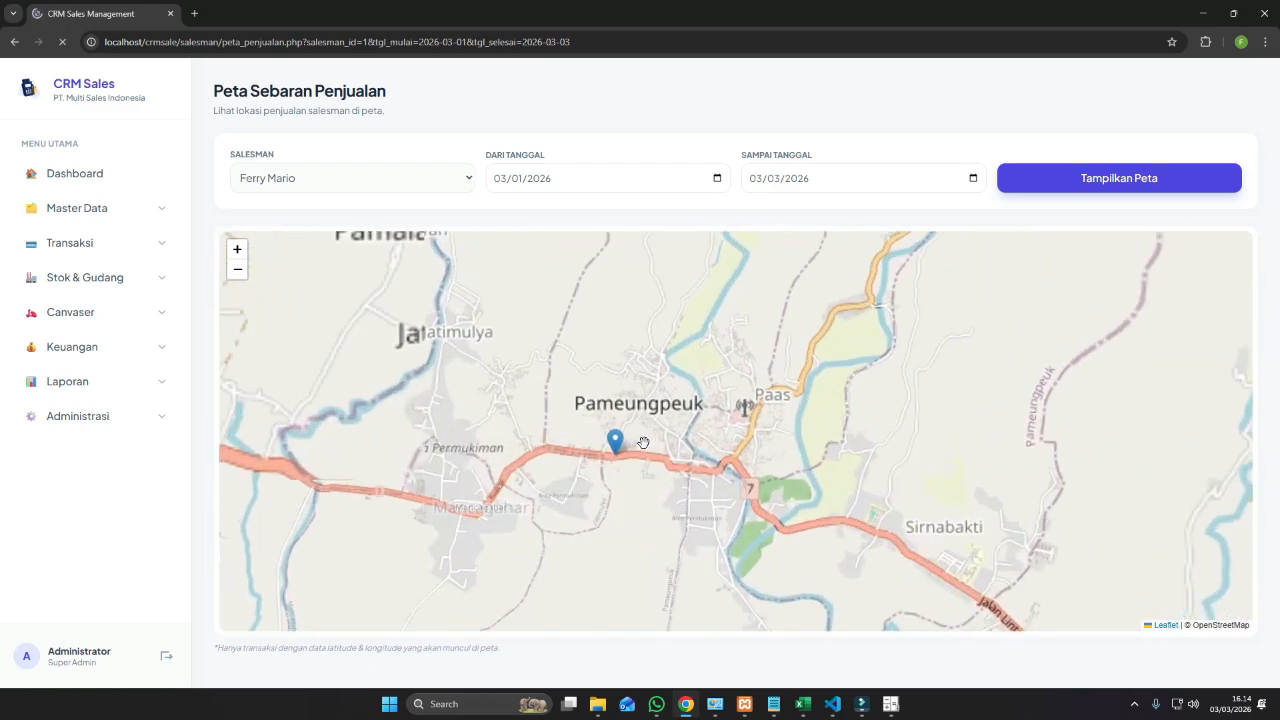
left_click(620, 447)
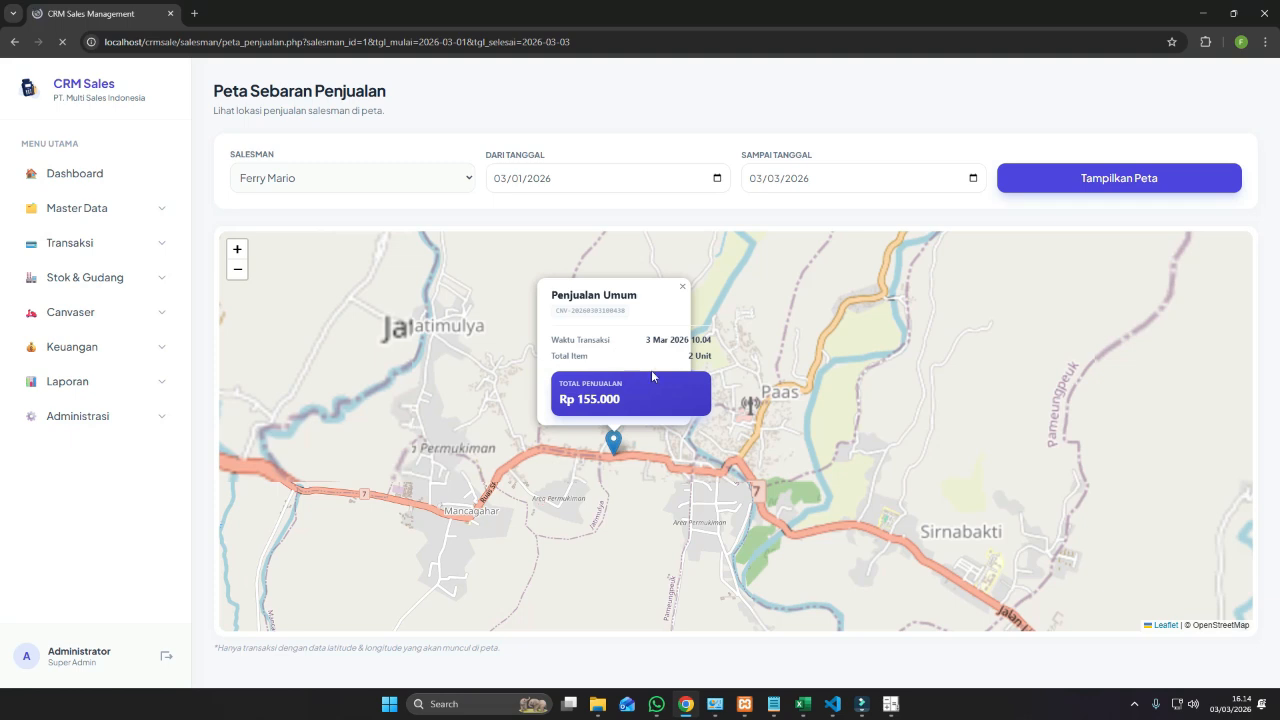
left_click(682, 287)
scroll(610, 460, "up", 1)
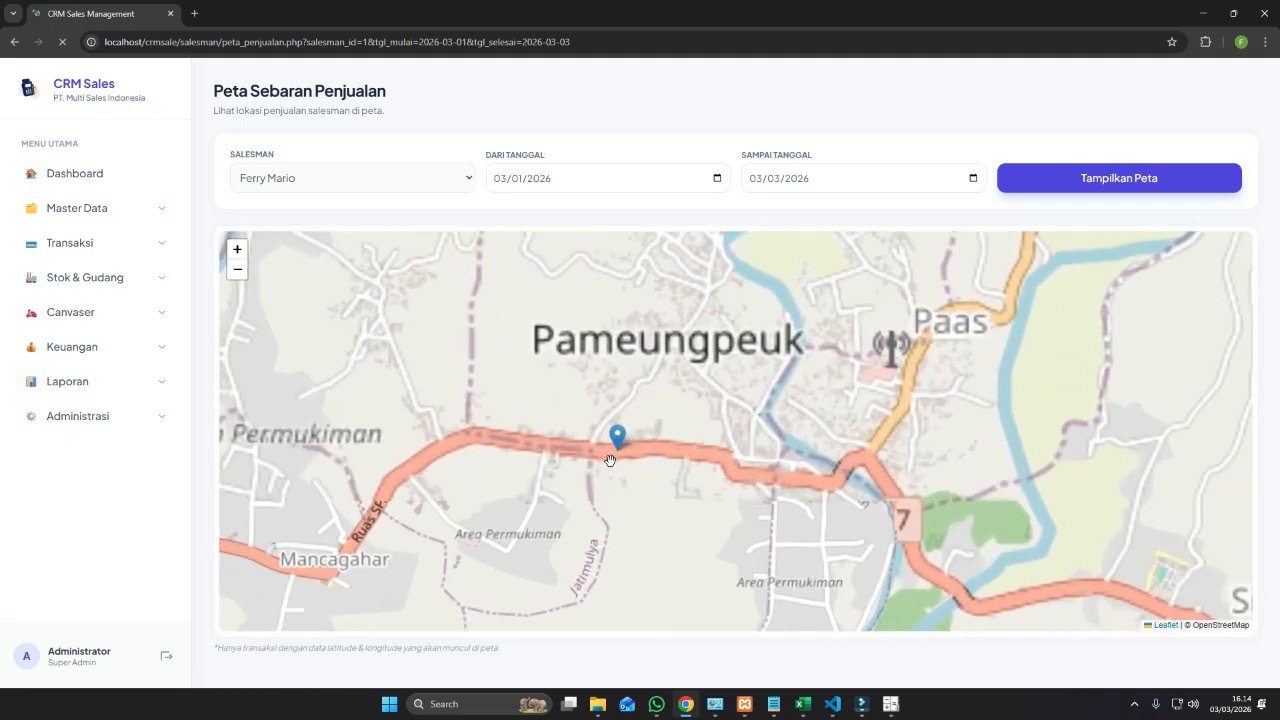
left_click(617, 443)
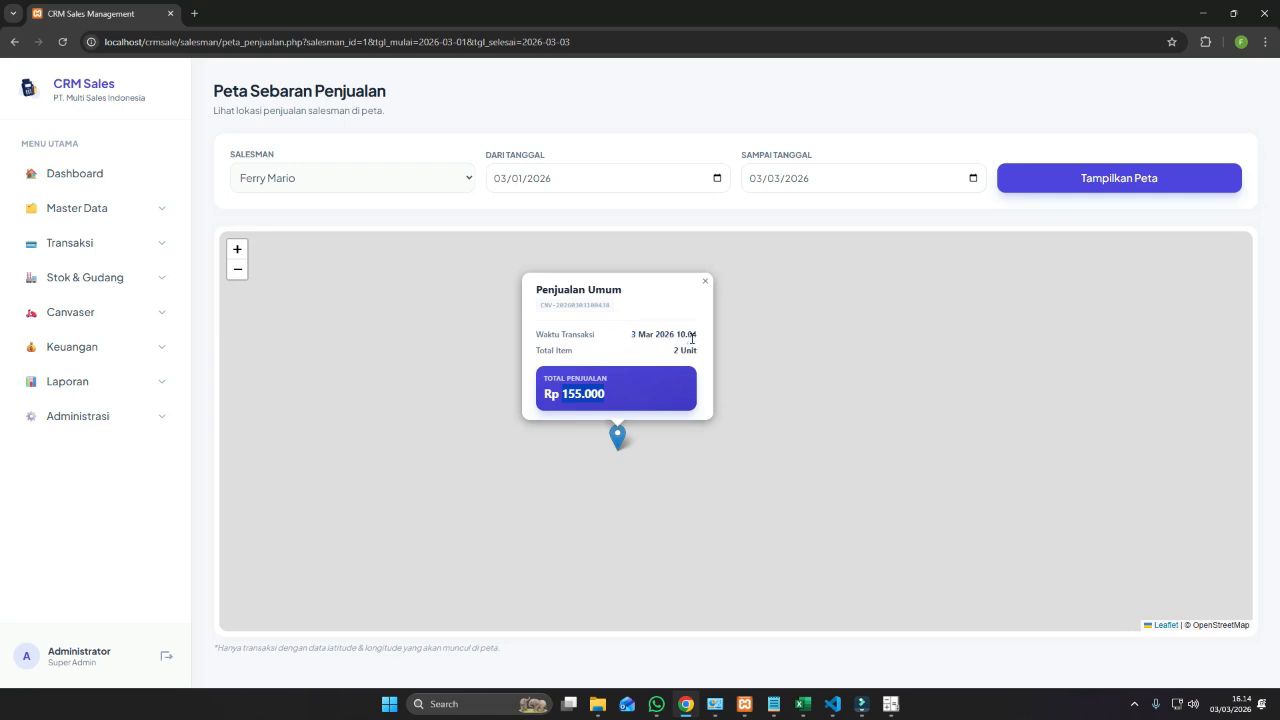
left_click(706, 283)
scroll(666, 391, "down", 4)
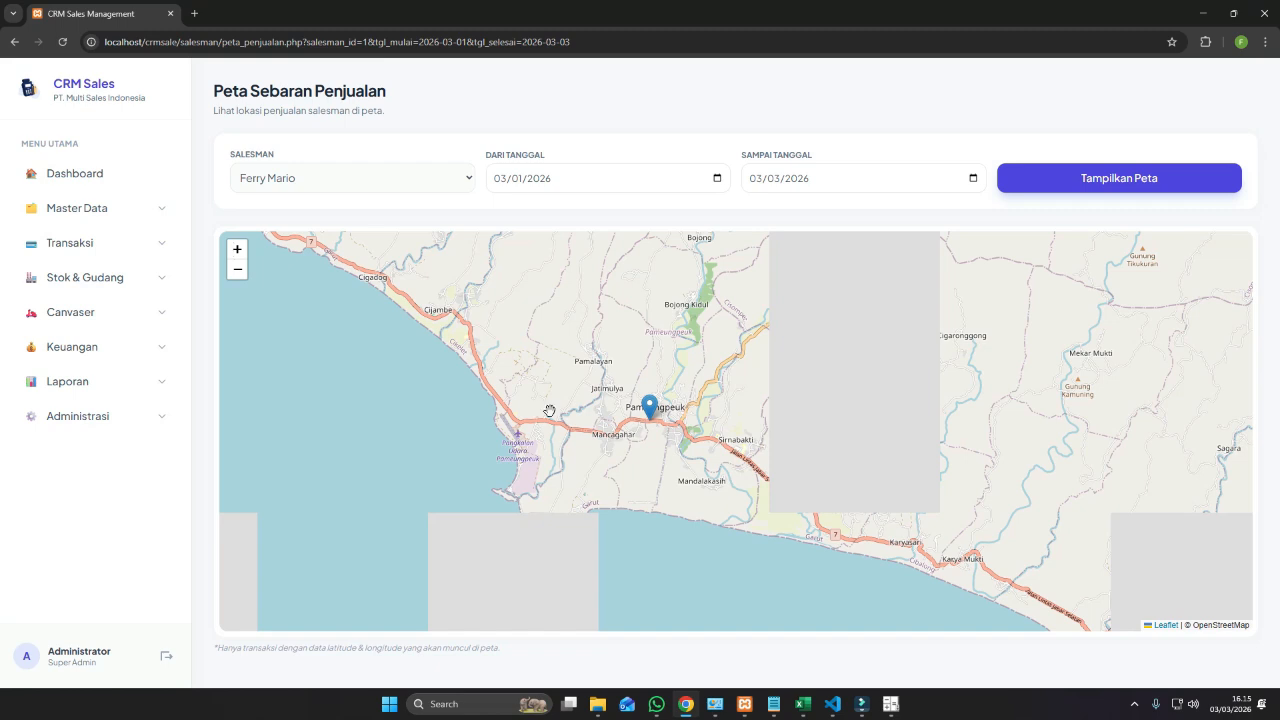
Generate the Laba Rugi report for 03/01–03/03/2026.
left_click(148, 387)
left_click(110, 495)
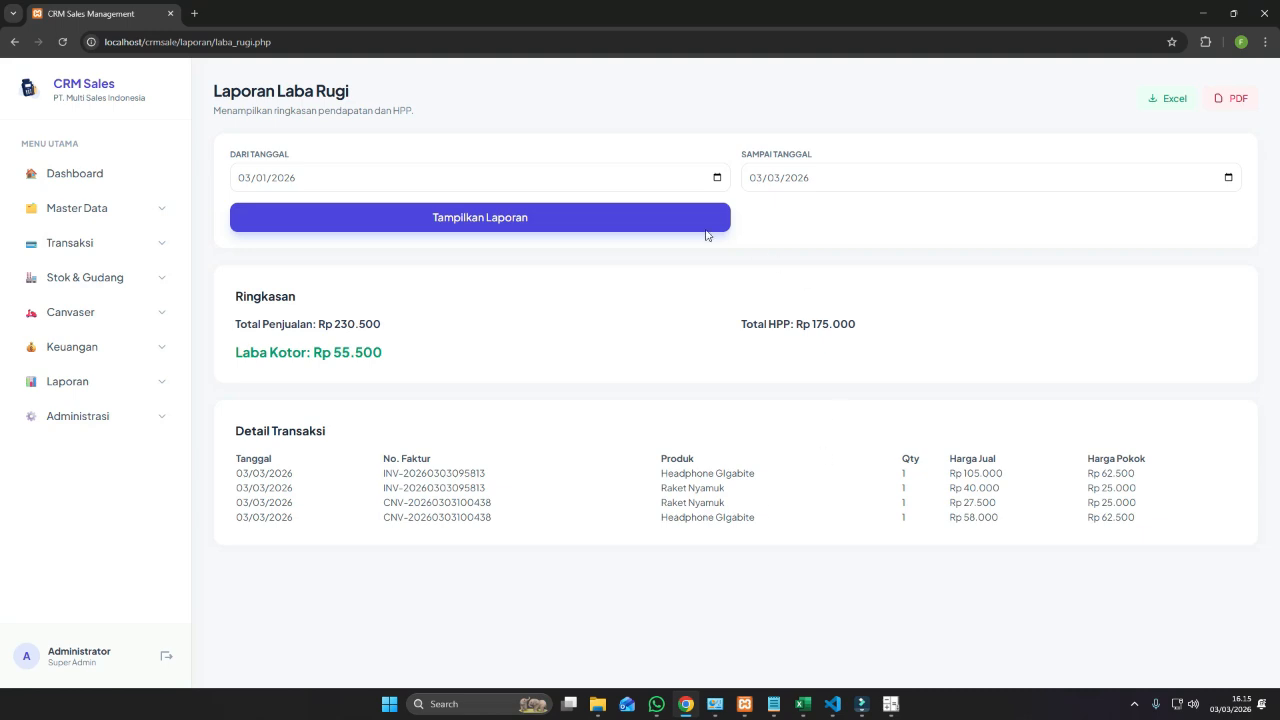
left_click(705, 228)
Highlight sales Rp 230.500, cost of goods Rp 175.000 and gross profit Rp 55.500.
left_click_drag(314, 324, 432, 330)
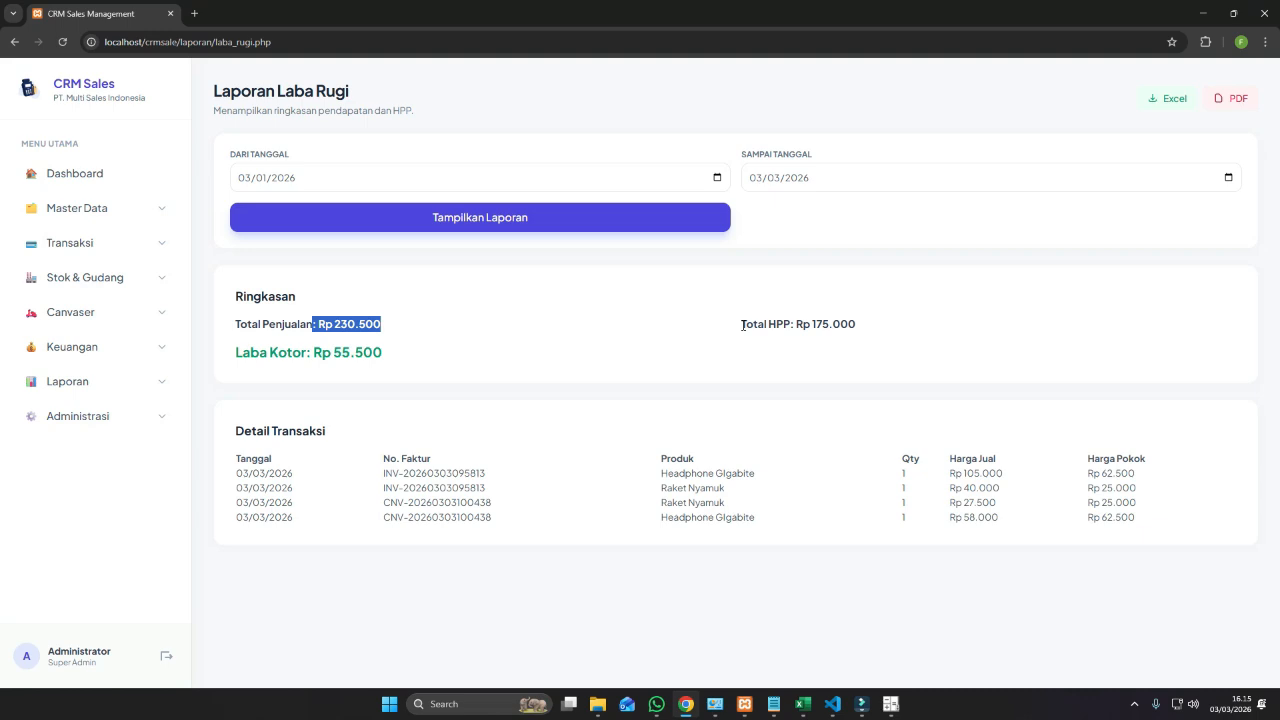
left_click_drag(742, 324, 888, 331)
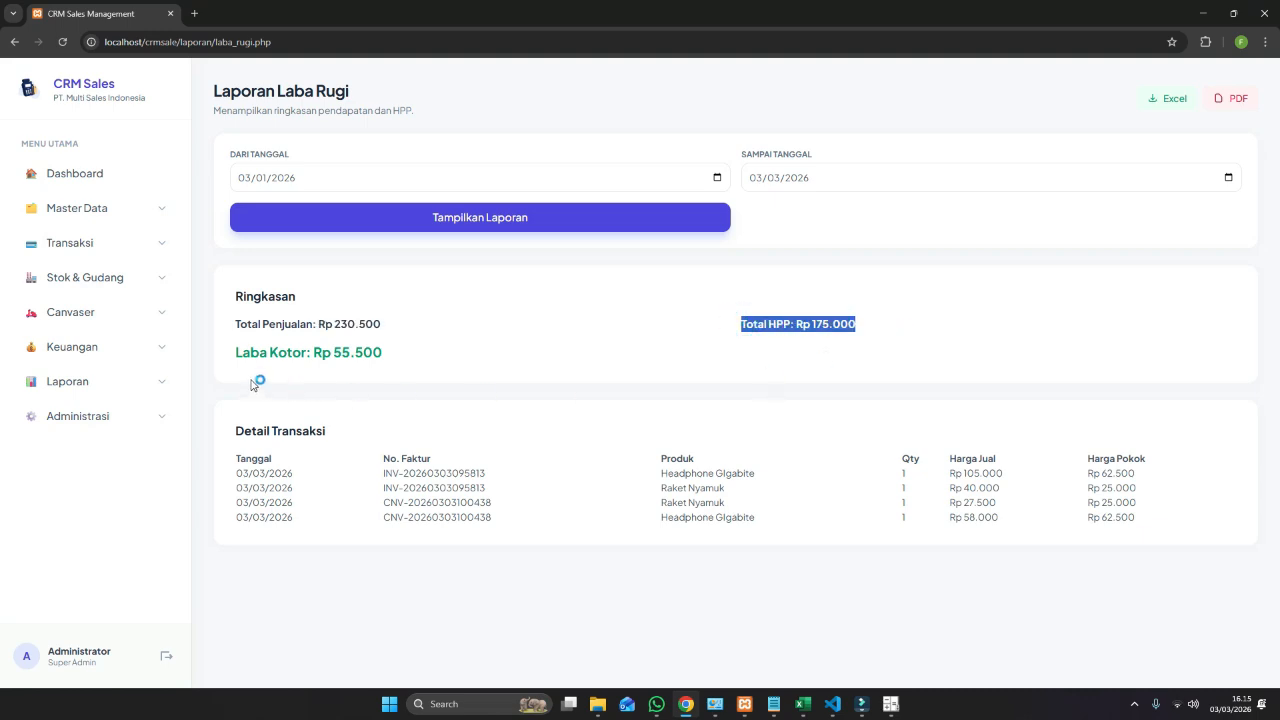
left_click_drag(236, 352, 408, 357)
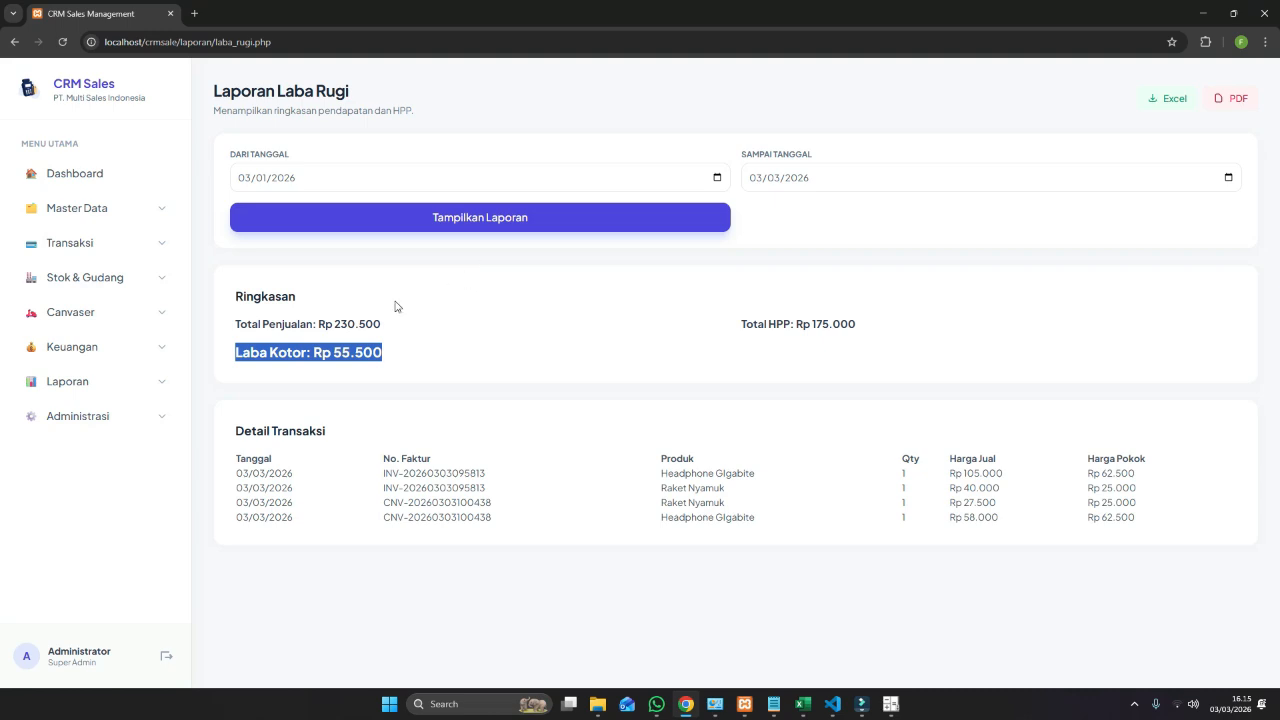
left_click(128, 381)
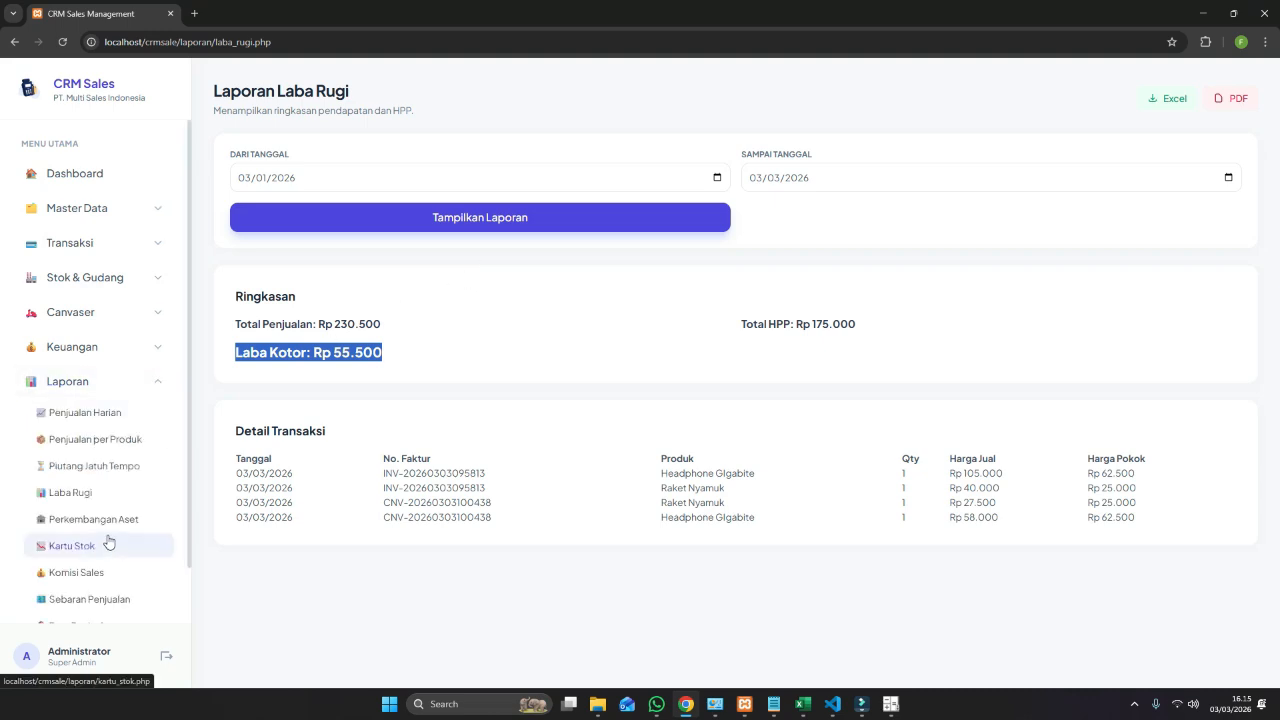
scroll(112, 542, "down", 1)
scroll(125, 545, "up", 1)
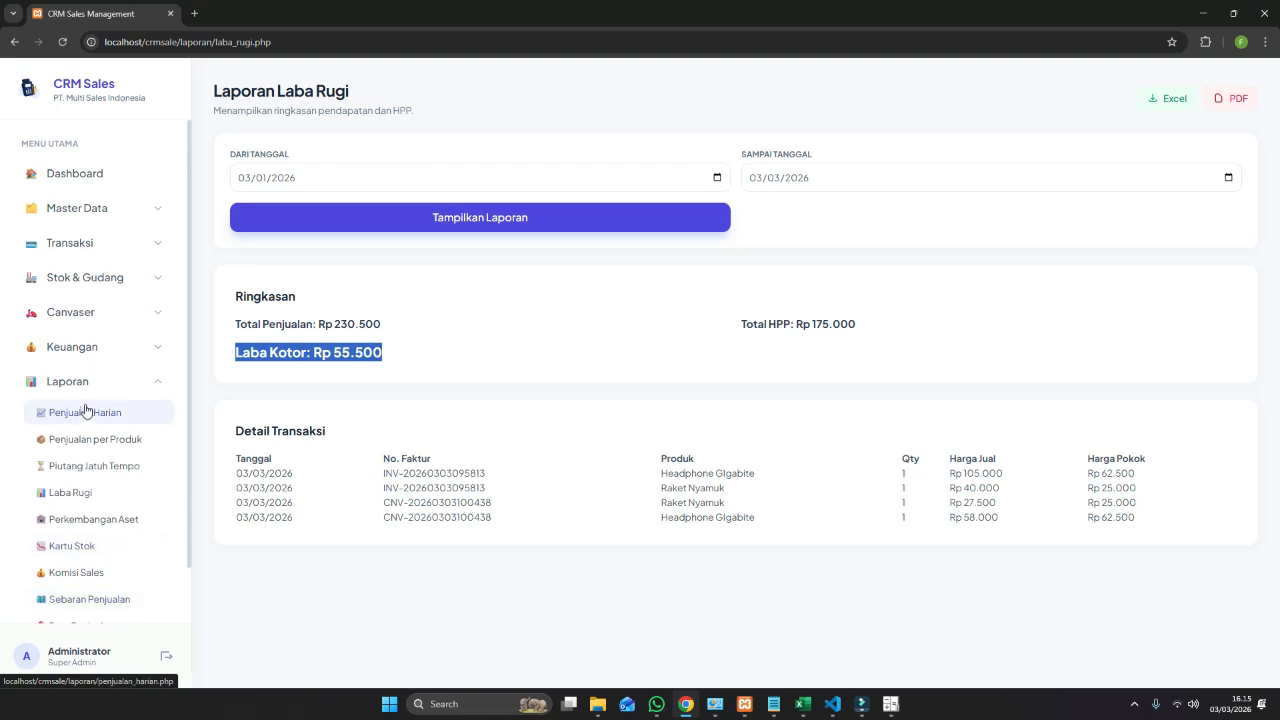
Review Kas & Bank (KAS PUSAT Rp 2.230.000), cancelling the other-income and expense forms unused.
left_click(132, 349)
left_click(122, 379)
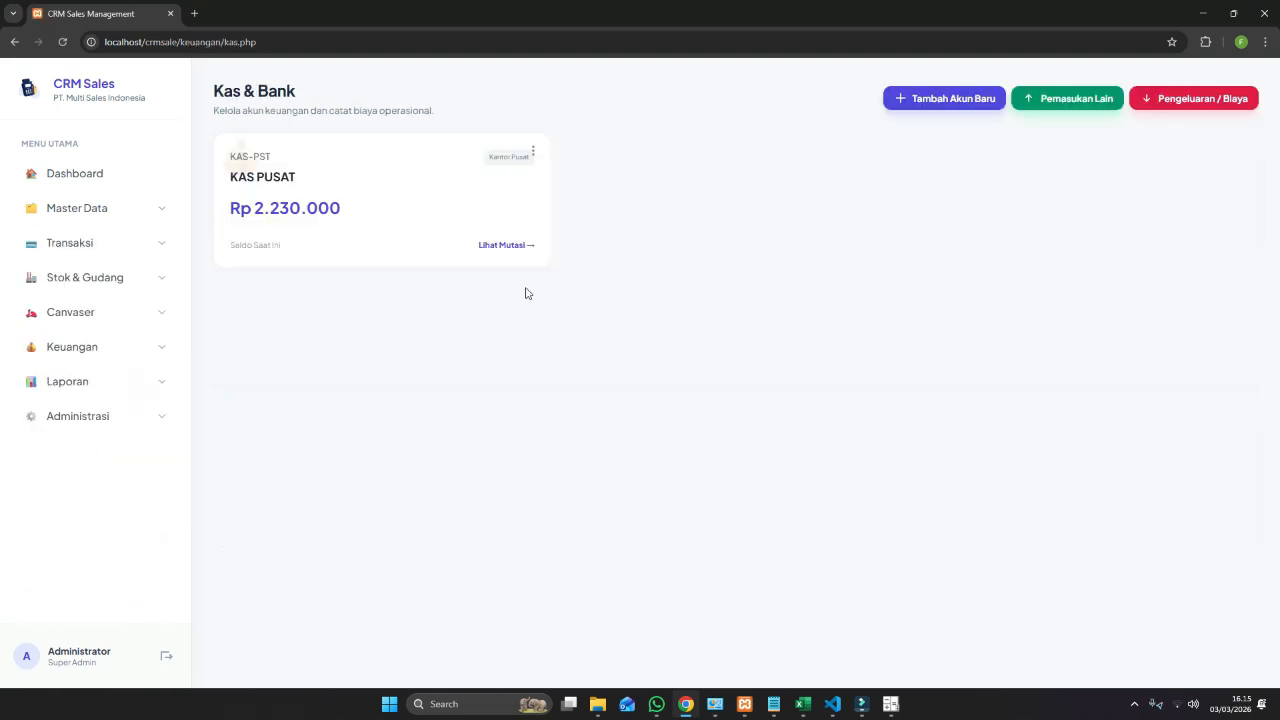
left_click(1080, 108)
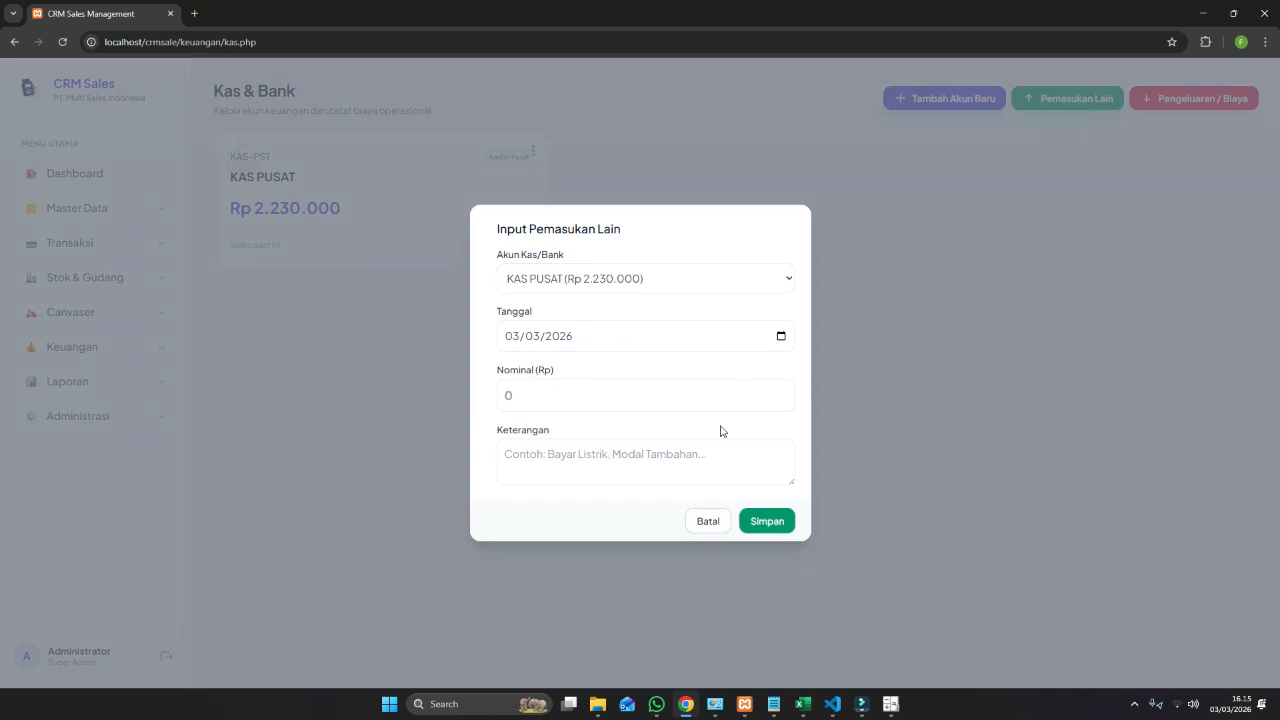
left_click(700, 522)
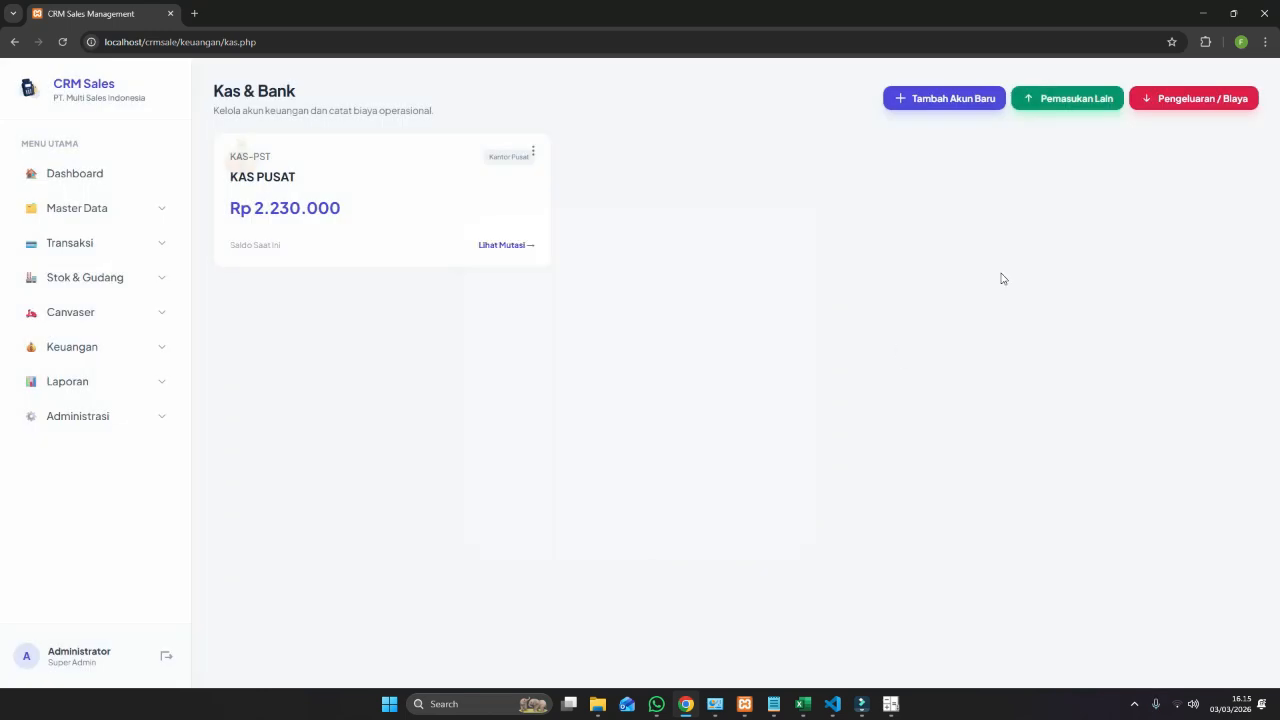
left_click(1182, 99)
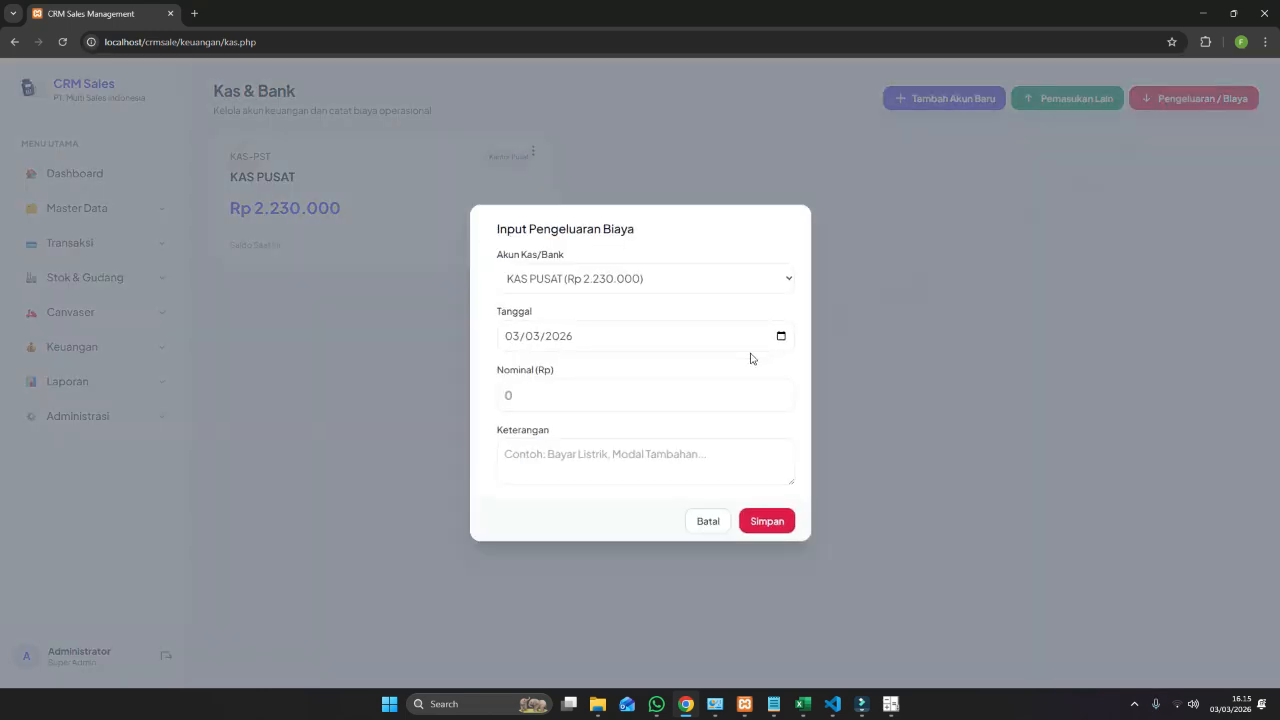
left_click(700, 521)
left_click(100, 381)
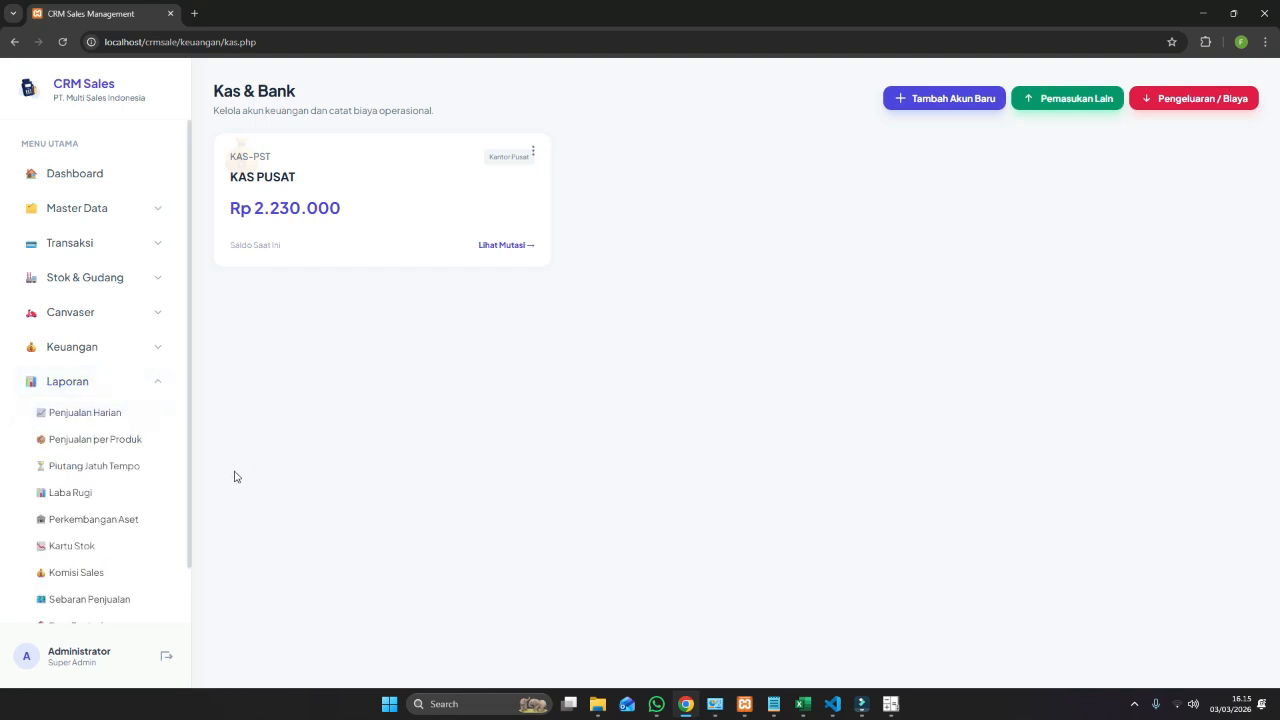
scroll(151, 586, "down", 1)
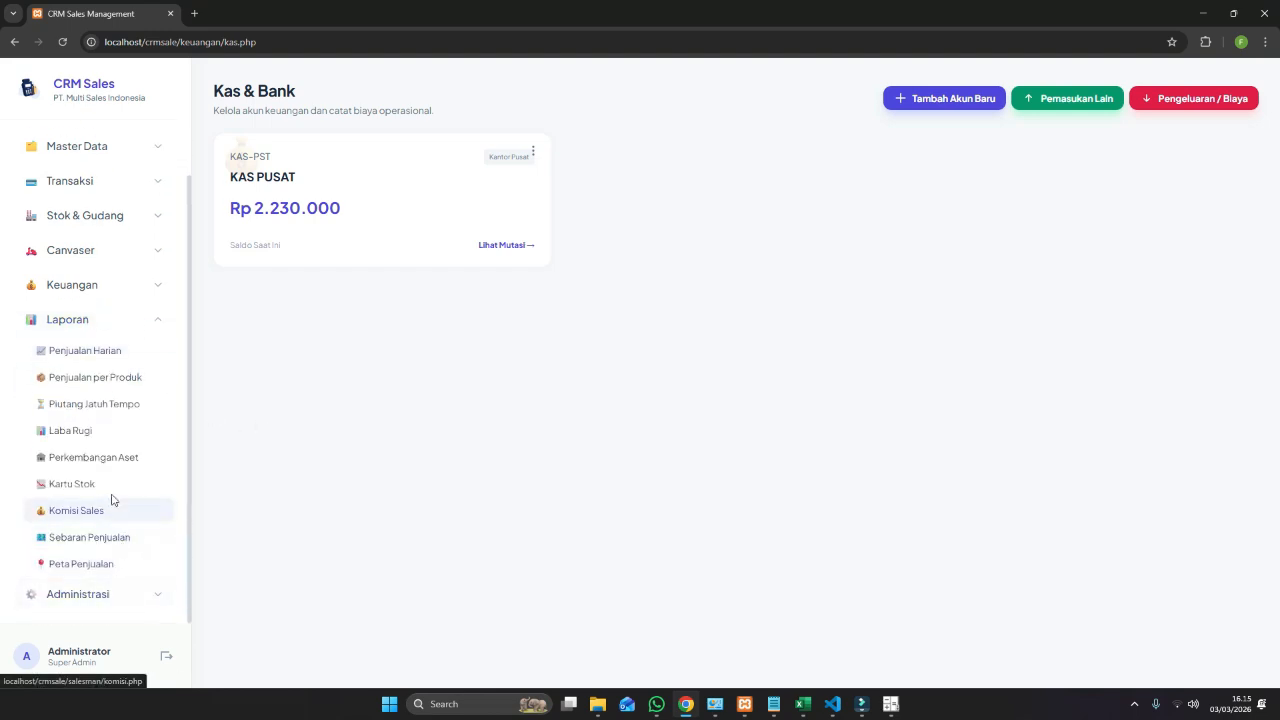
Run Perkembangan Aset from 03/03/2026: Rp 14.125.000 to Rp 14.180.500, up Rp 55.500.
left_click(106, 457)
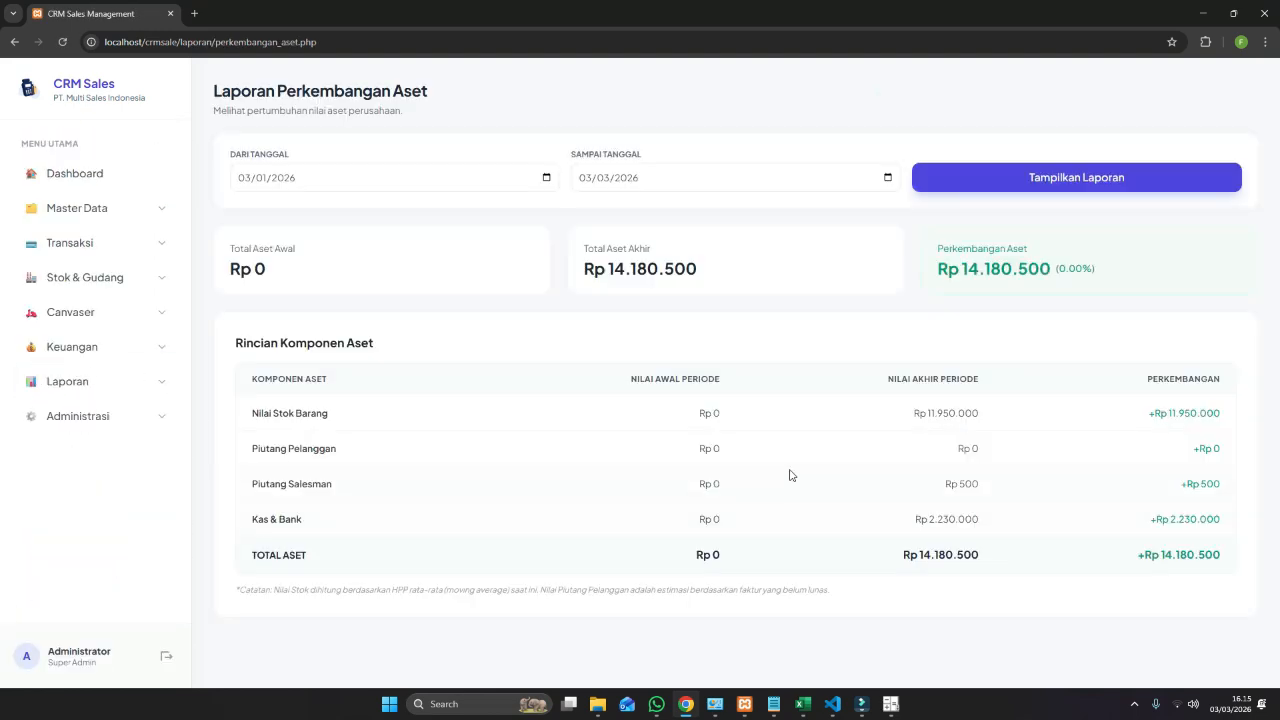
left_click(545, 178)
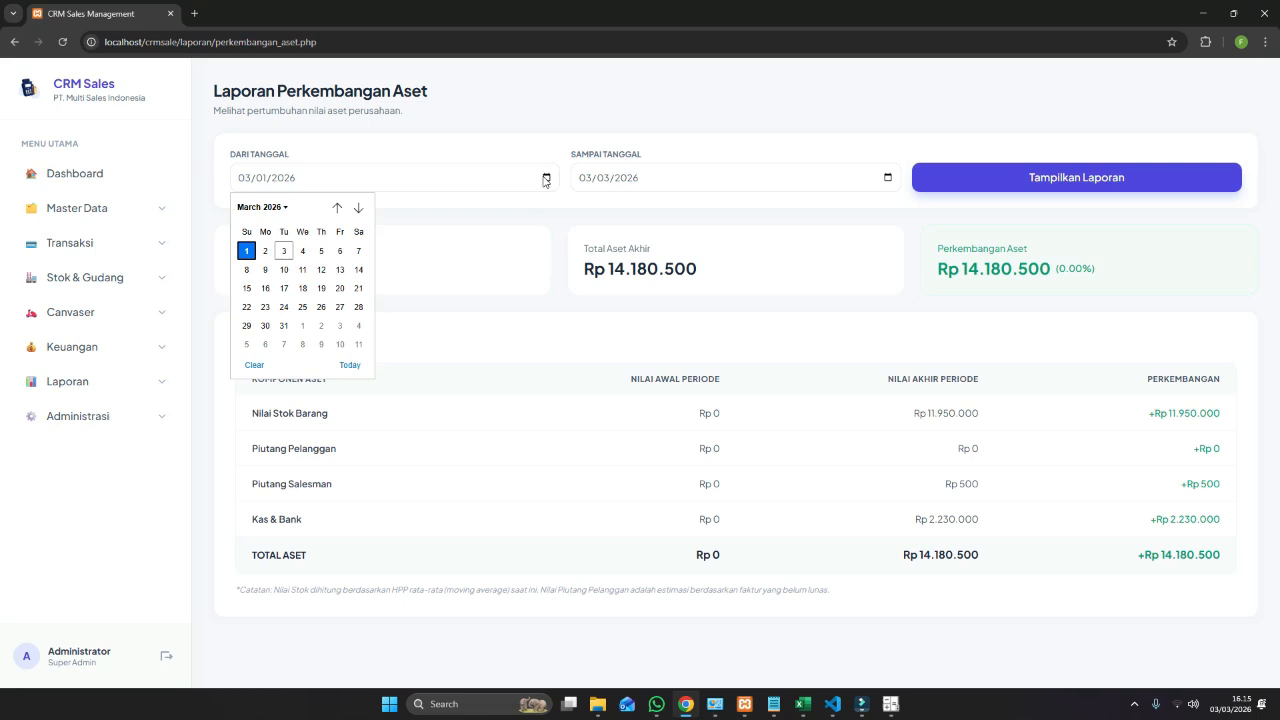
left_click(286, 254)
left_click(1035, 186)
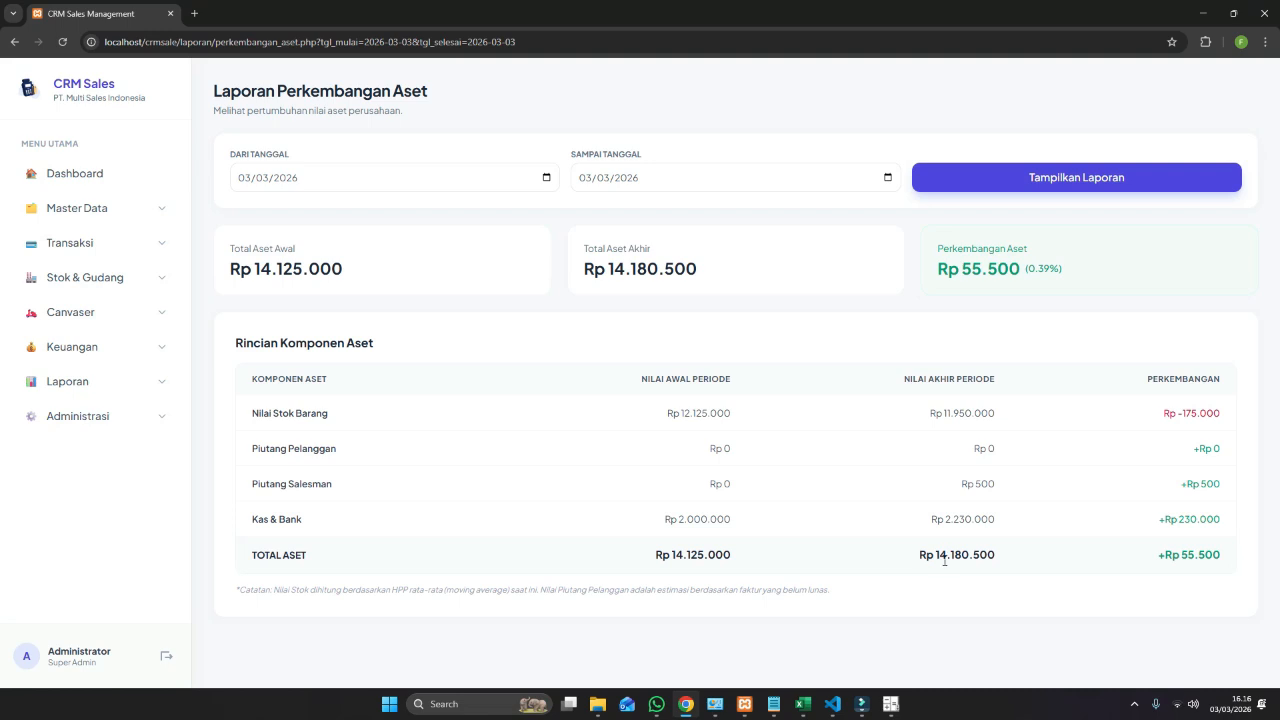
Expand the Laporan menu in the sidebar to list its report pages.
left_click(114, 383)
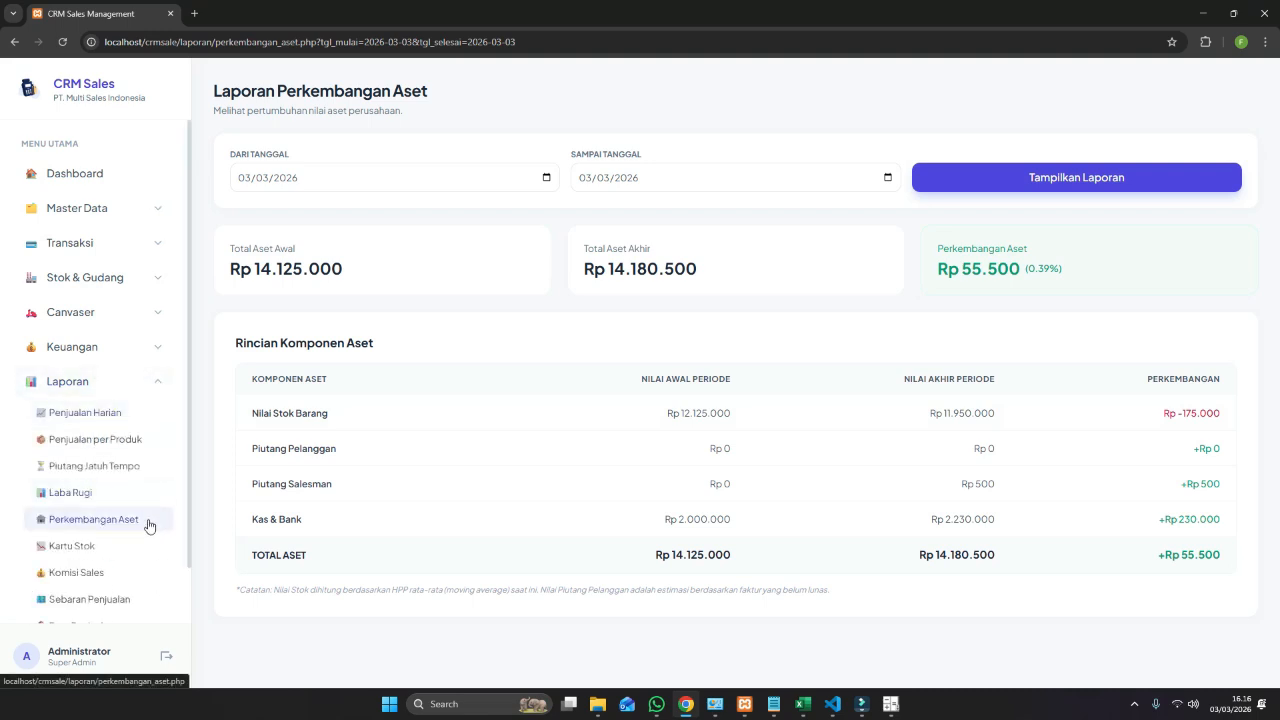
scroll(148, 526, "down", 1)
In Komisi Sales, give the second salesman a 5% March 2026 commission (Rp 7.750) and finalise it.
left_click(121, 507)
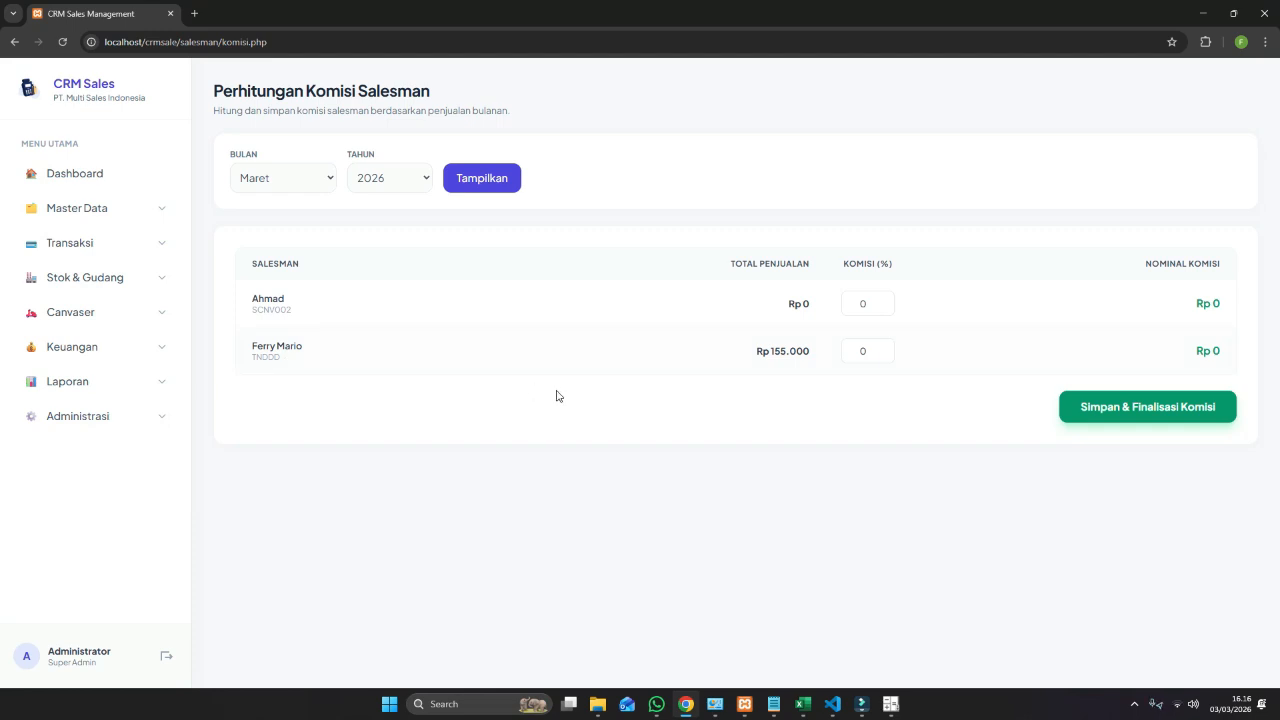
left_click(866, 354)
key("Tab")
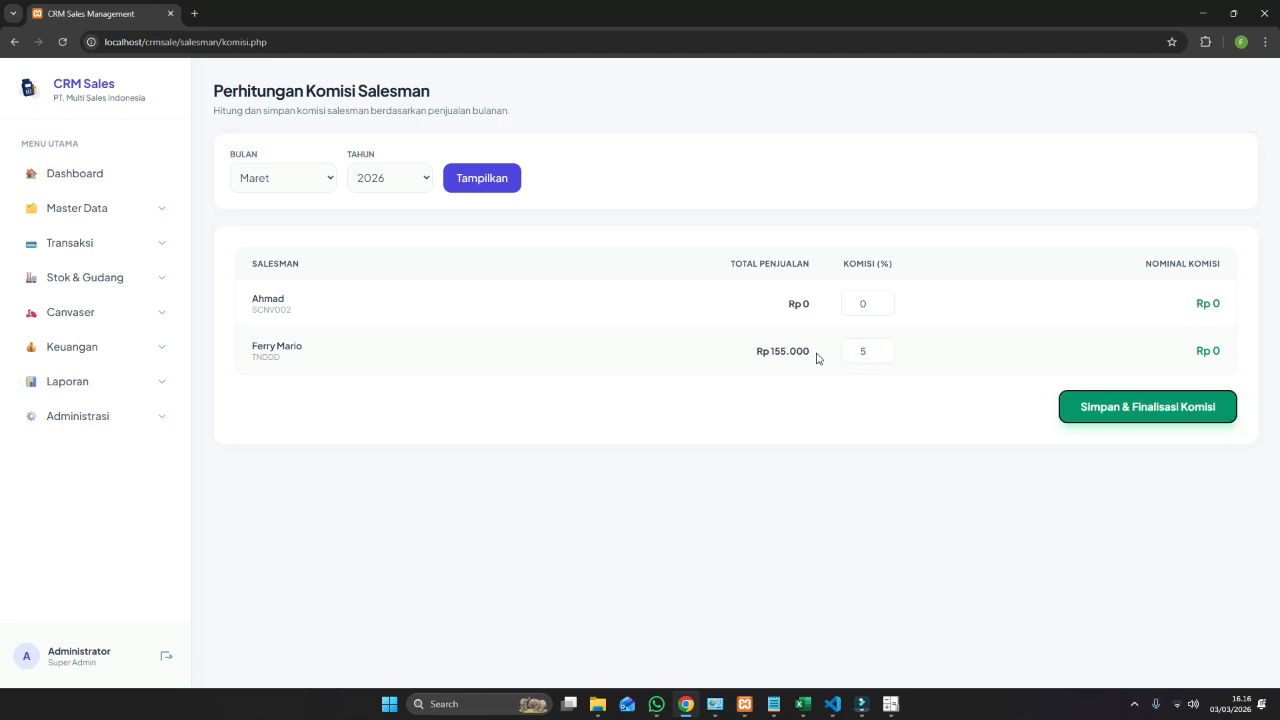
left_click(869, 350)
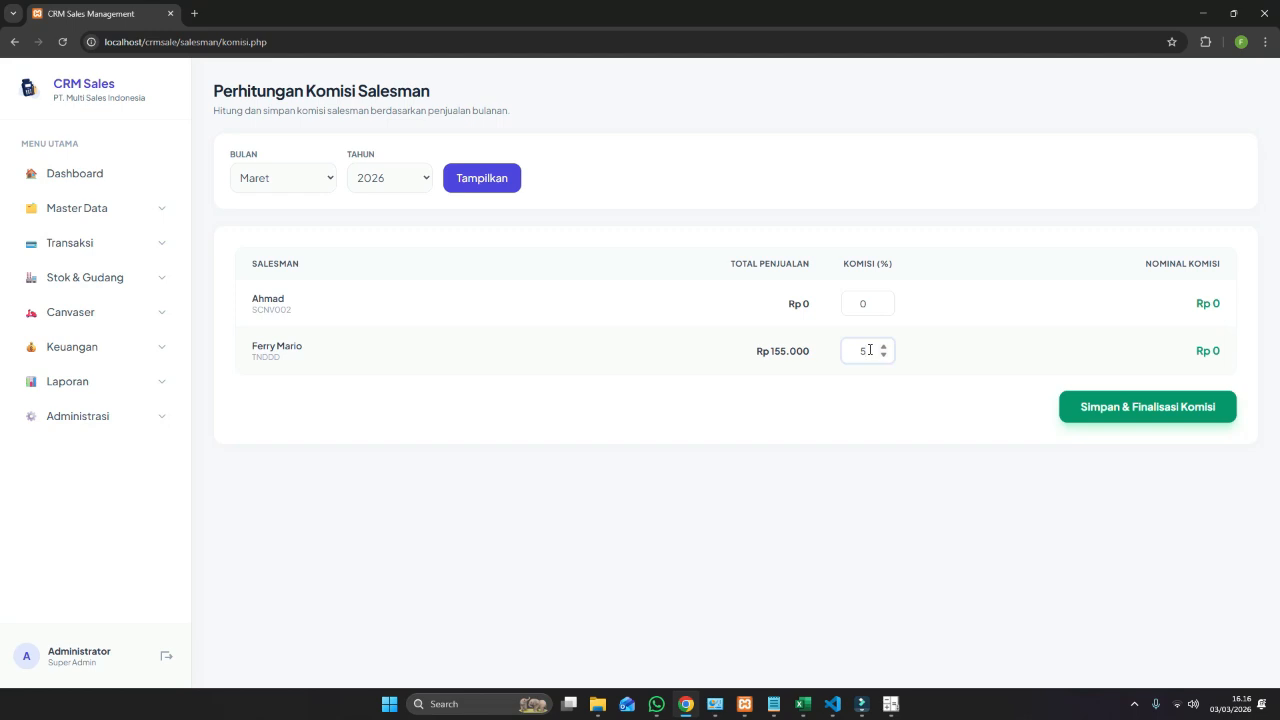
left_click(868, 302)
double_click(868, 302)
left_click(1136, 419)
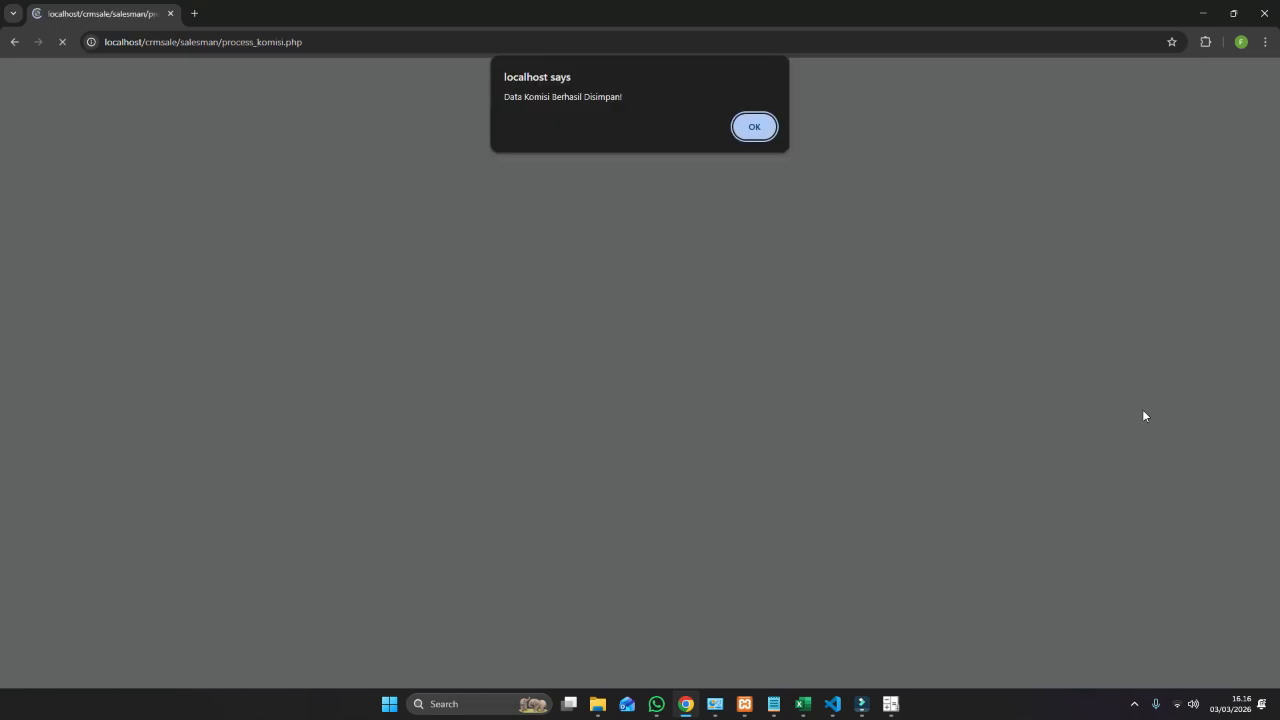
left_click(760, 127)
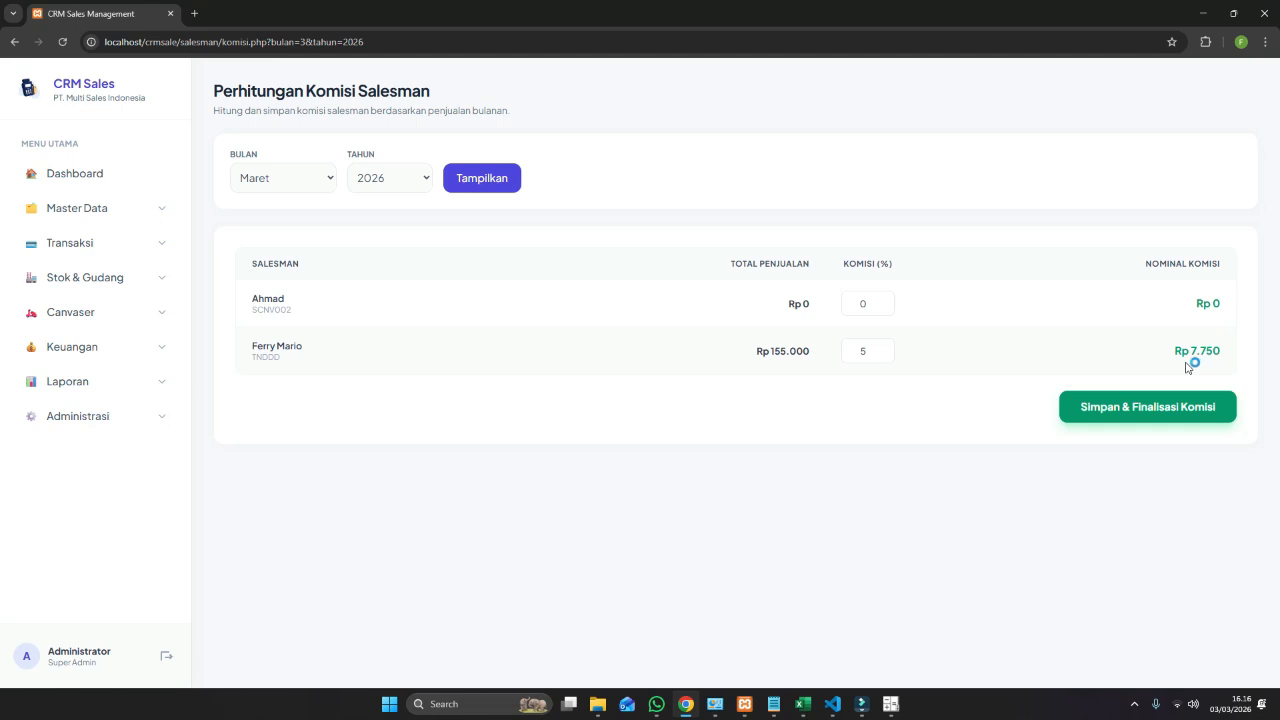
Open Keuangan > Kas & Bank and check the KAS PUSAT cash movement history.
left_click(153, 386)
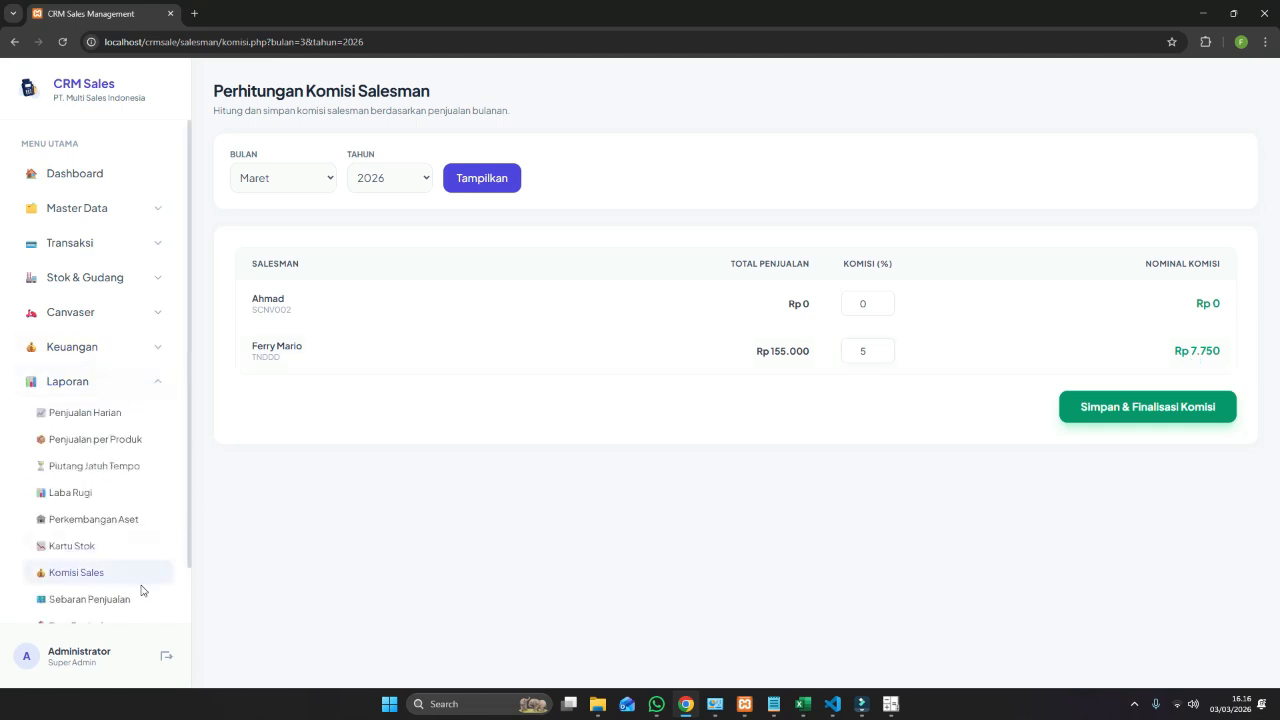
left_click(118, 360)
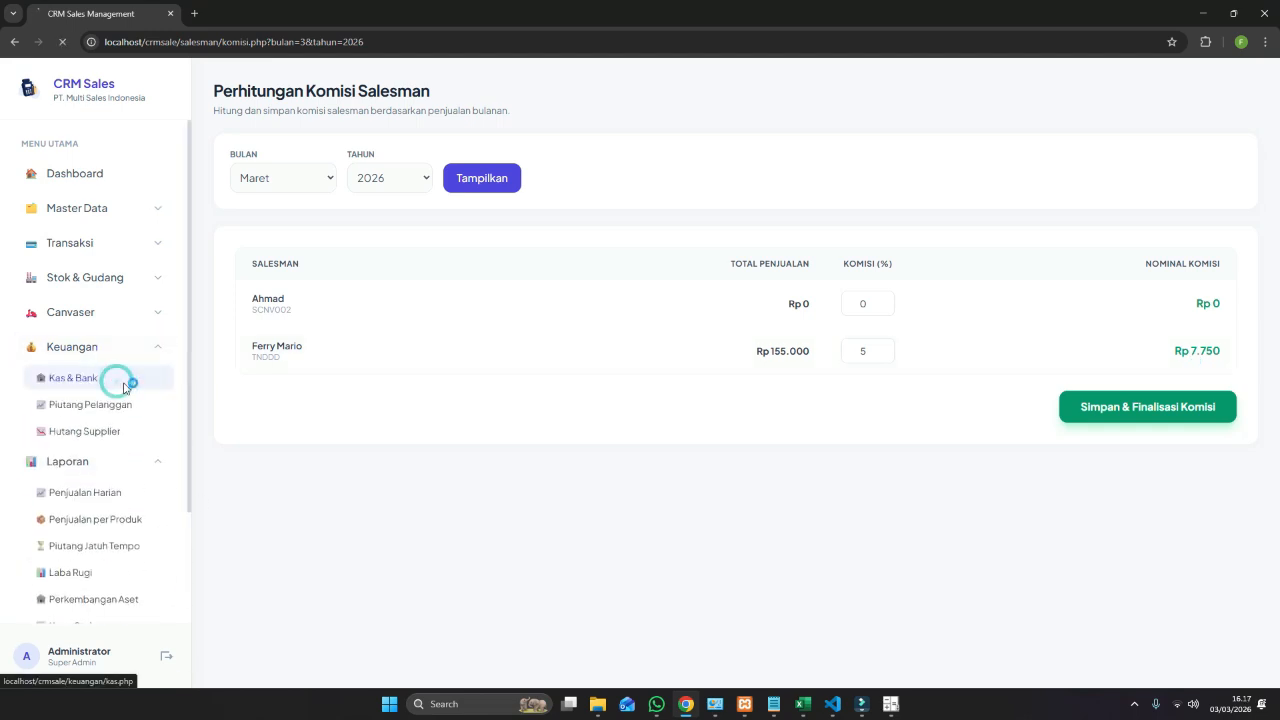
left_click(125, 377)
left_click(503, 246)
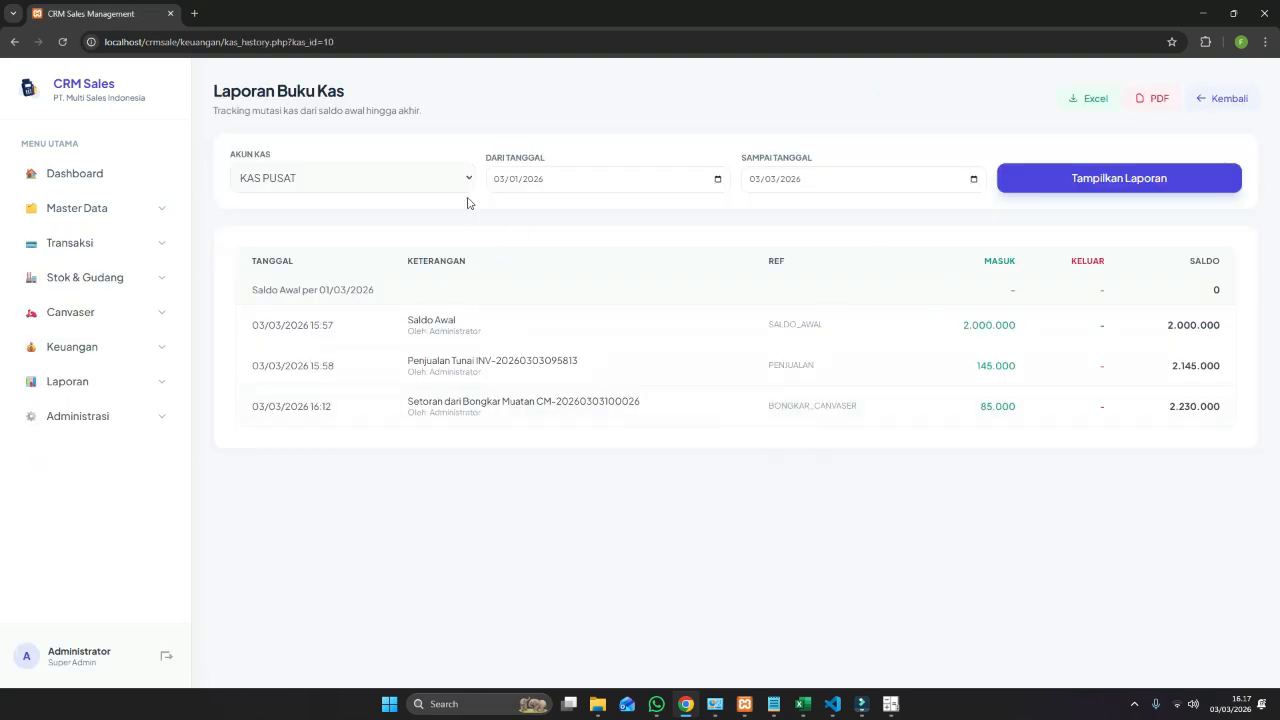
left_click(941, 146)
left_click(14, 42)
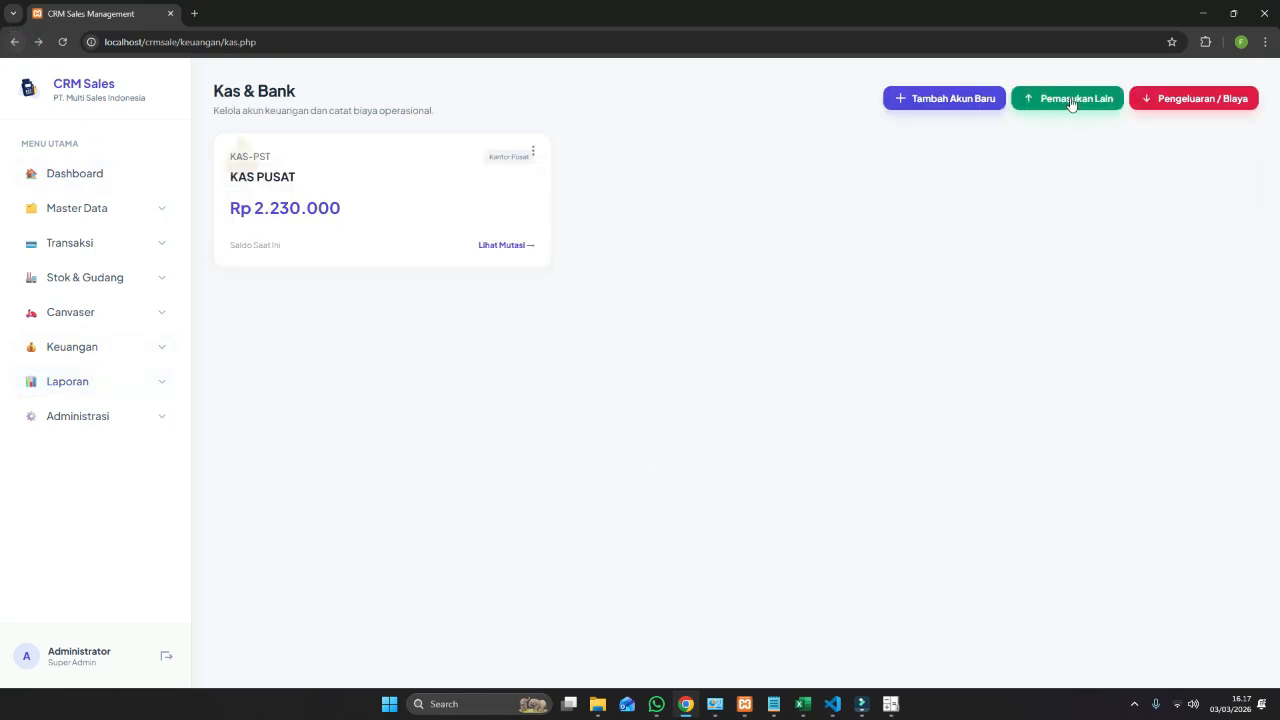
Record a Rp 7.500 'Komisi' expense from KAS PUSAT, leaving a Rp 2.222.500 balance.
left_click(1211, 100)
left_click(555, 404)
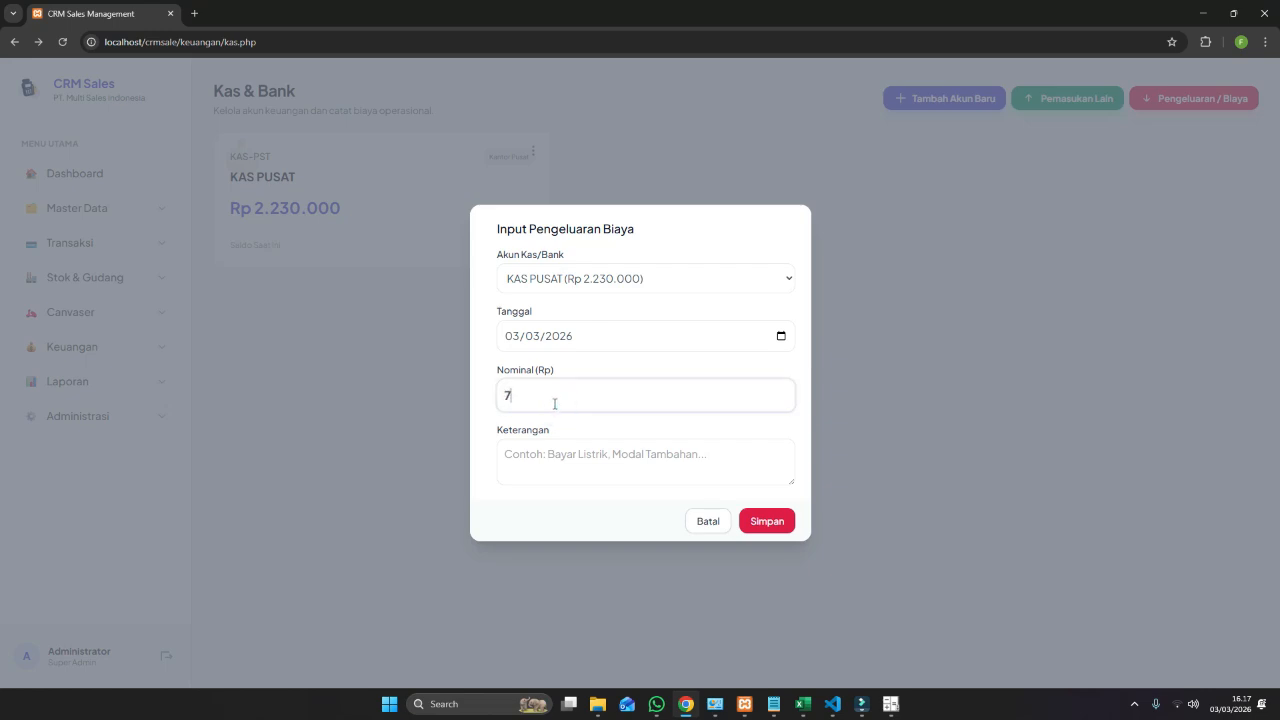
type("7.500")
key("Tab")
type("K")
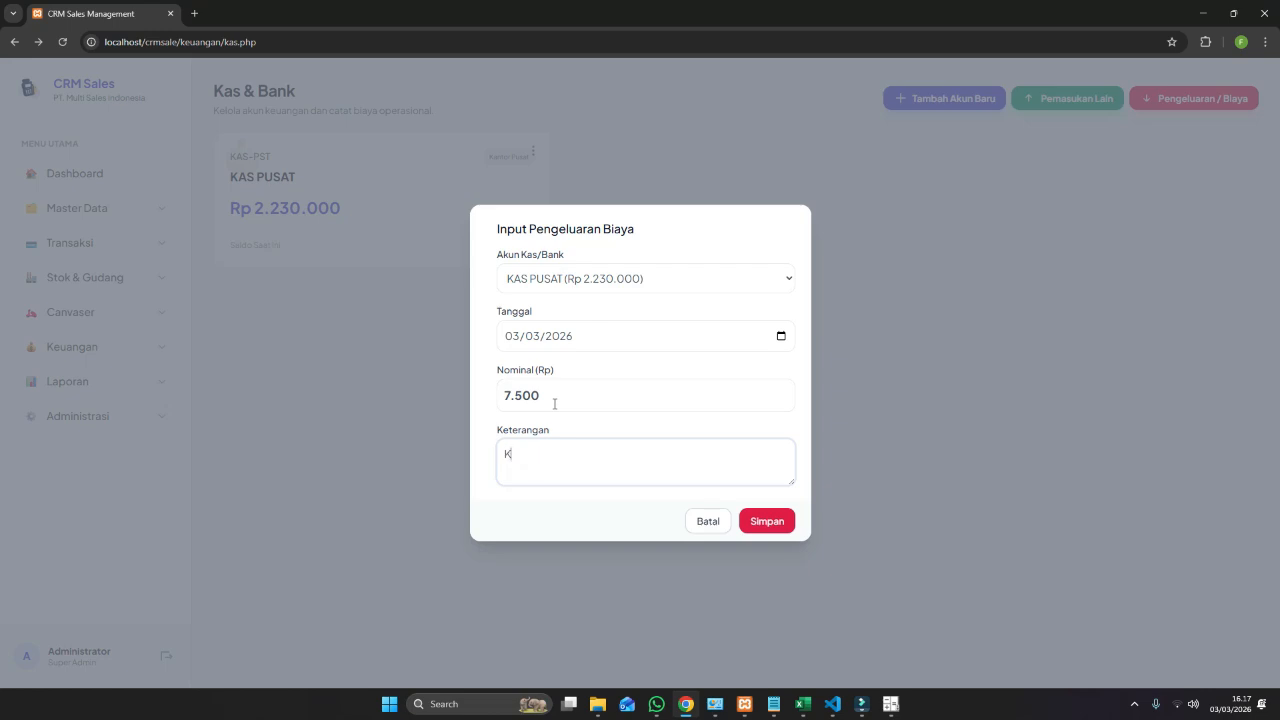
type("omisi Sales Ferry")
left_click(755, 522)
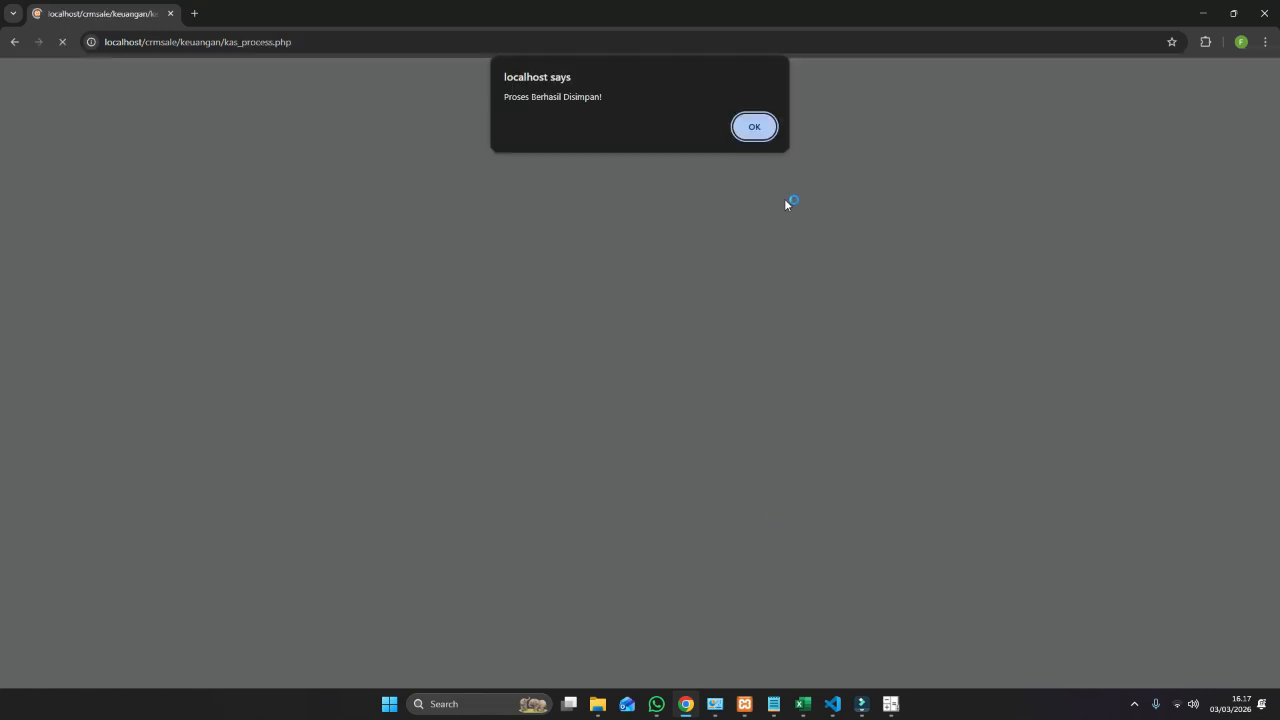
left_click(755, 127)
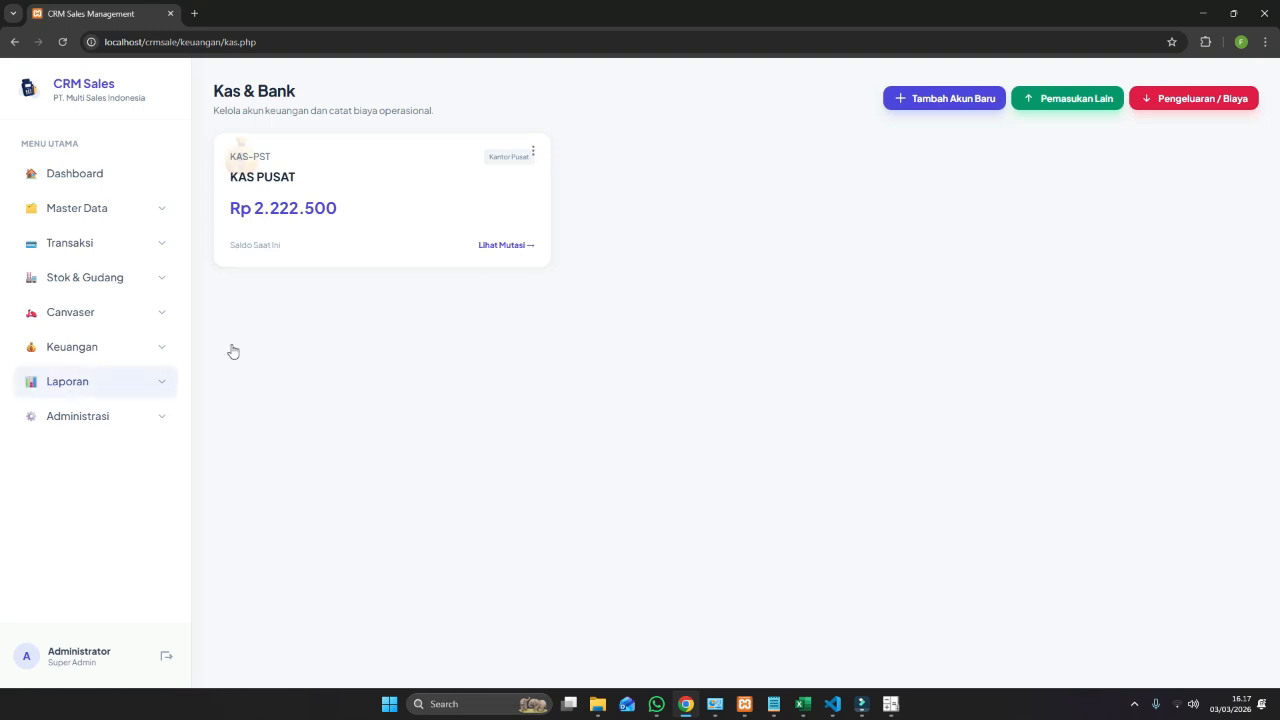
left_click(492, 247)
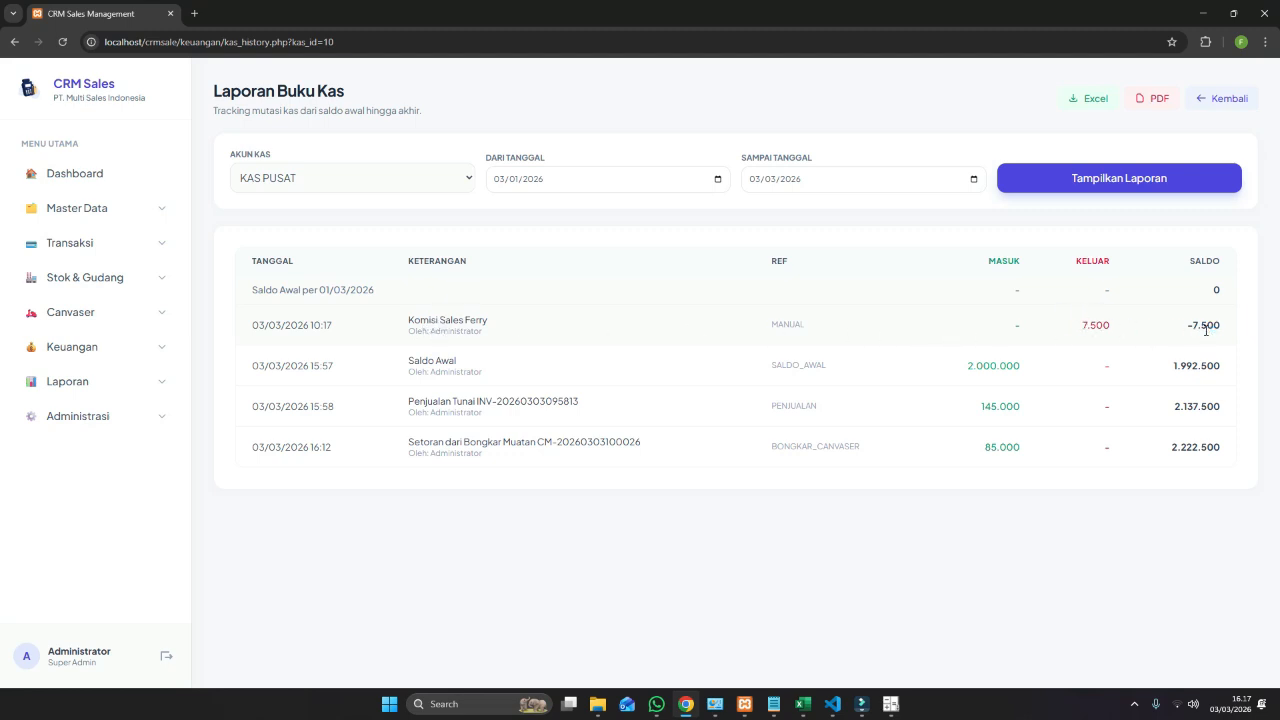
View the Laba Rugi report, then open Penjualan Harian for 03/01–03/03/2026 (2 transactions, Rp 300.000).
left_click(140, 381)
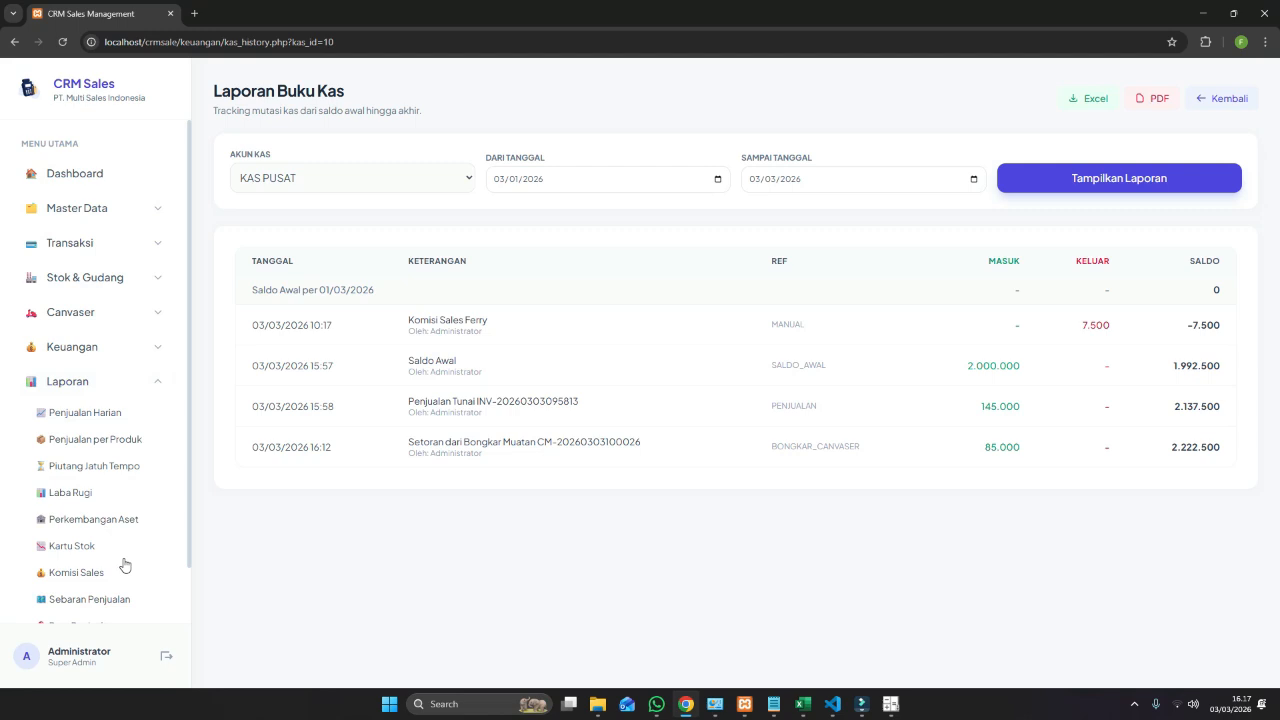
left_click(115, 491)
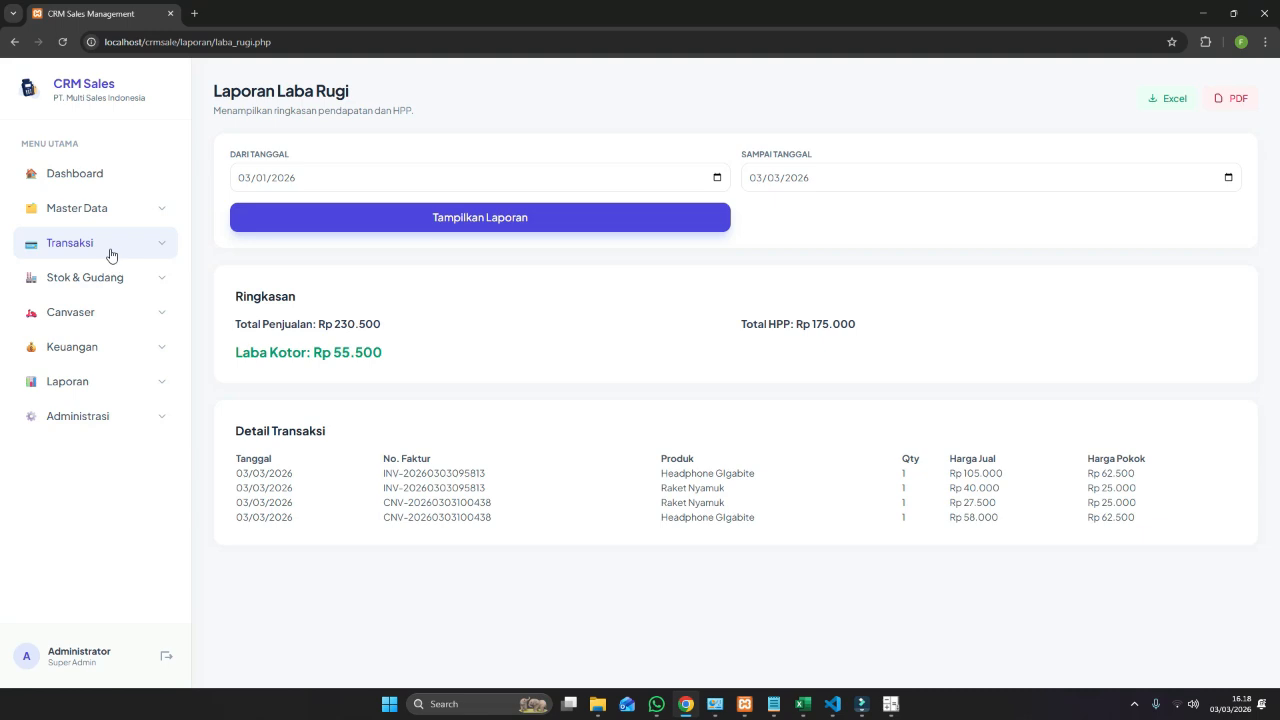
left_click(141, 212)
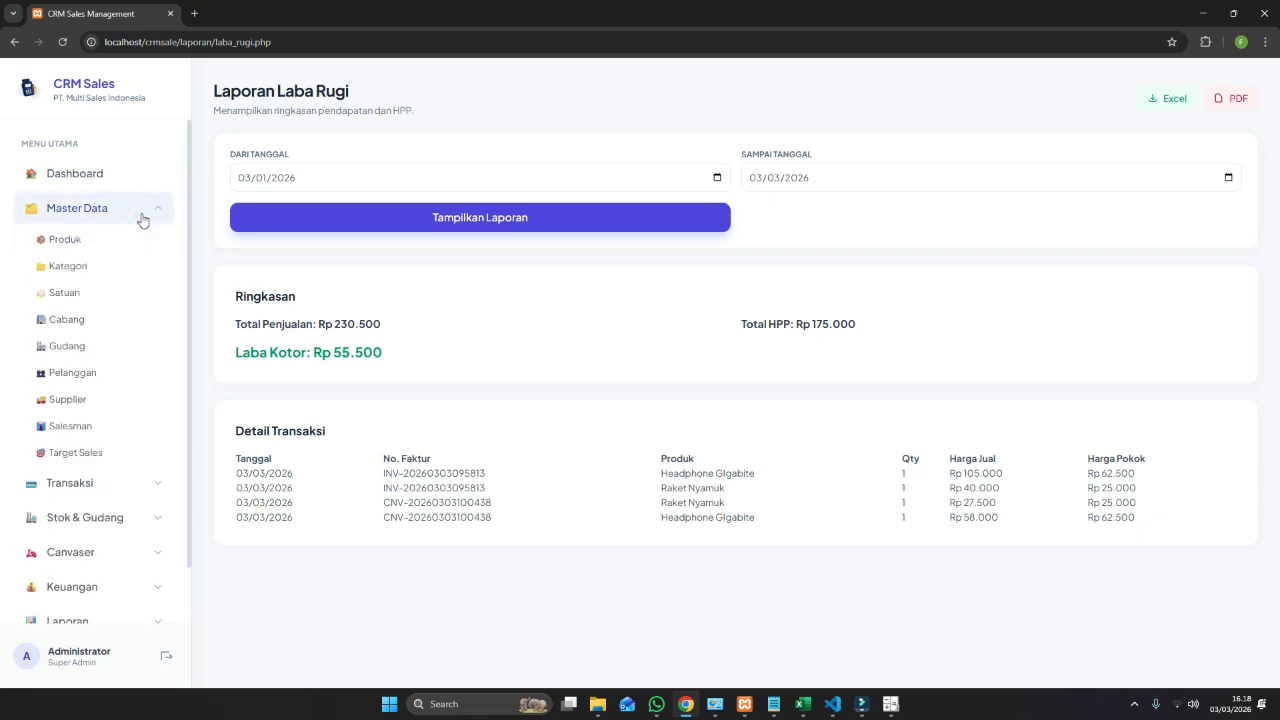
scroll(142, 530, "down", 1)
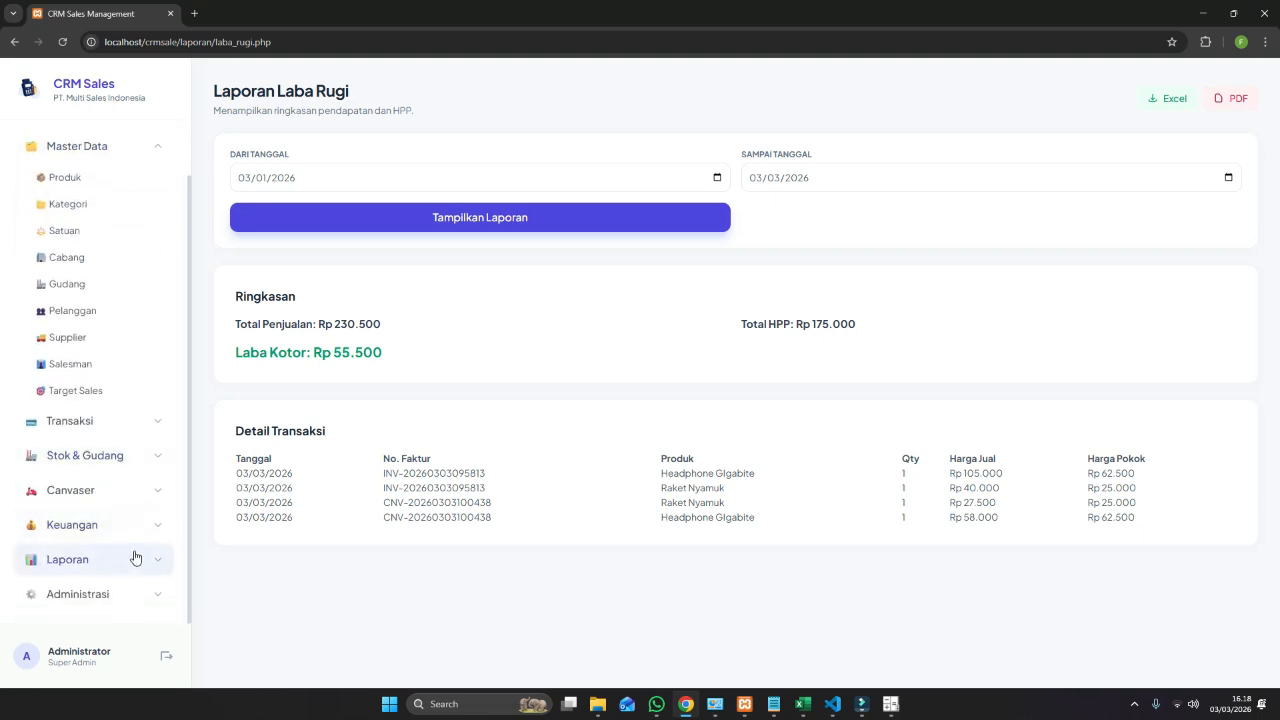
left_click(143, 528)
scroll(143, 531, "down", 1)
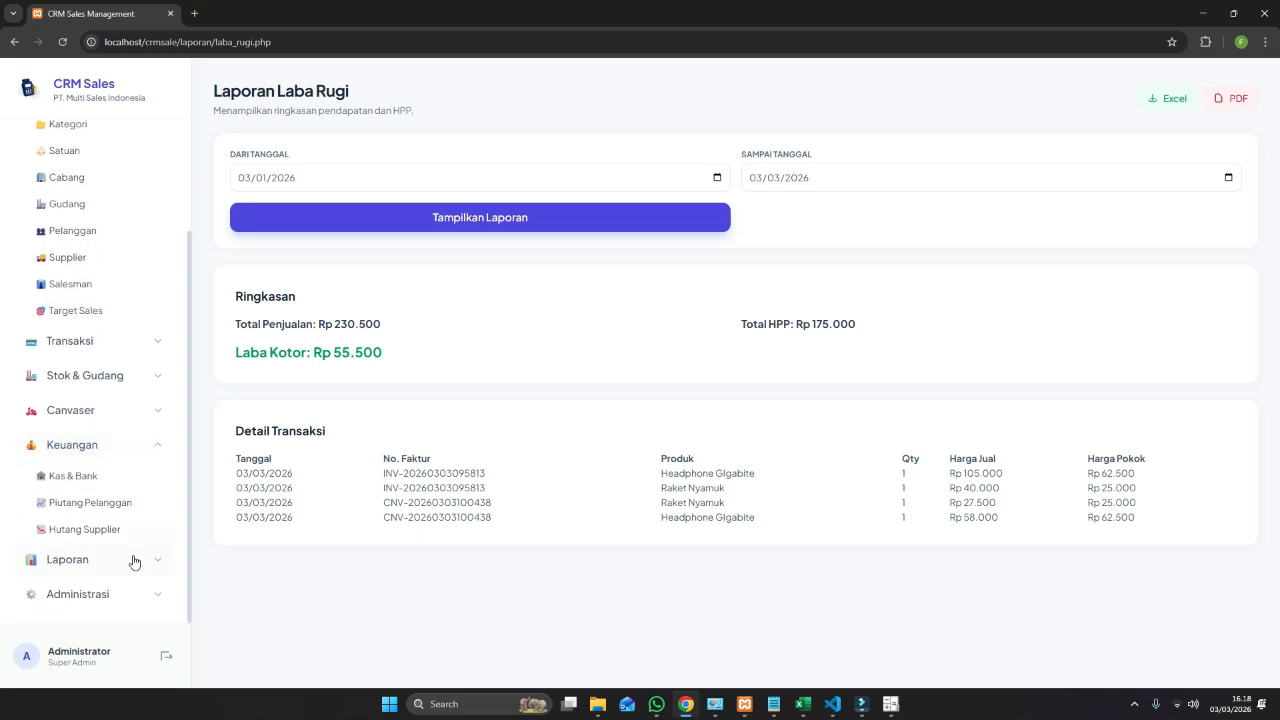
left_click(135, 562)
scroll(134, 558, "down", 1)
left_click(135, 533)
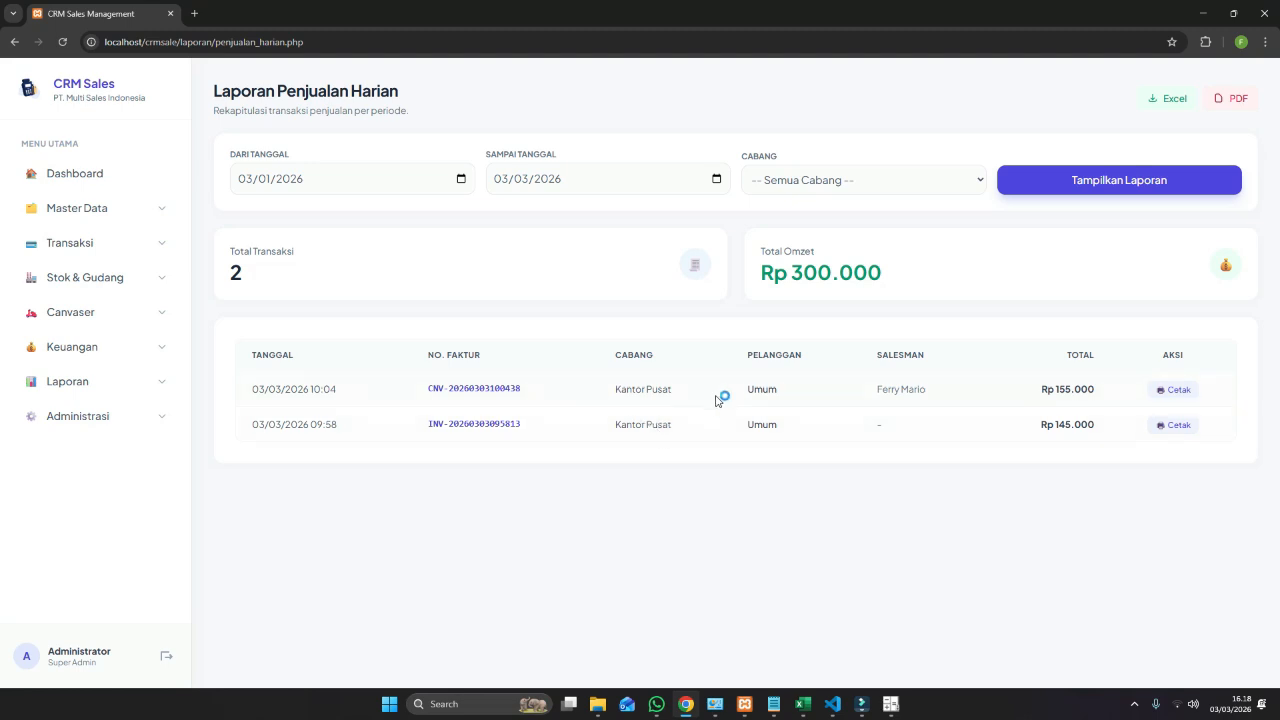
Export the daily sales report as laporan_penjualan_harian_2026-03-03.pdf and open its download folder.
left_click(1230, 101)
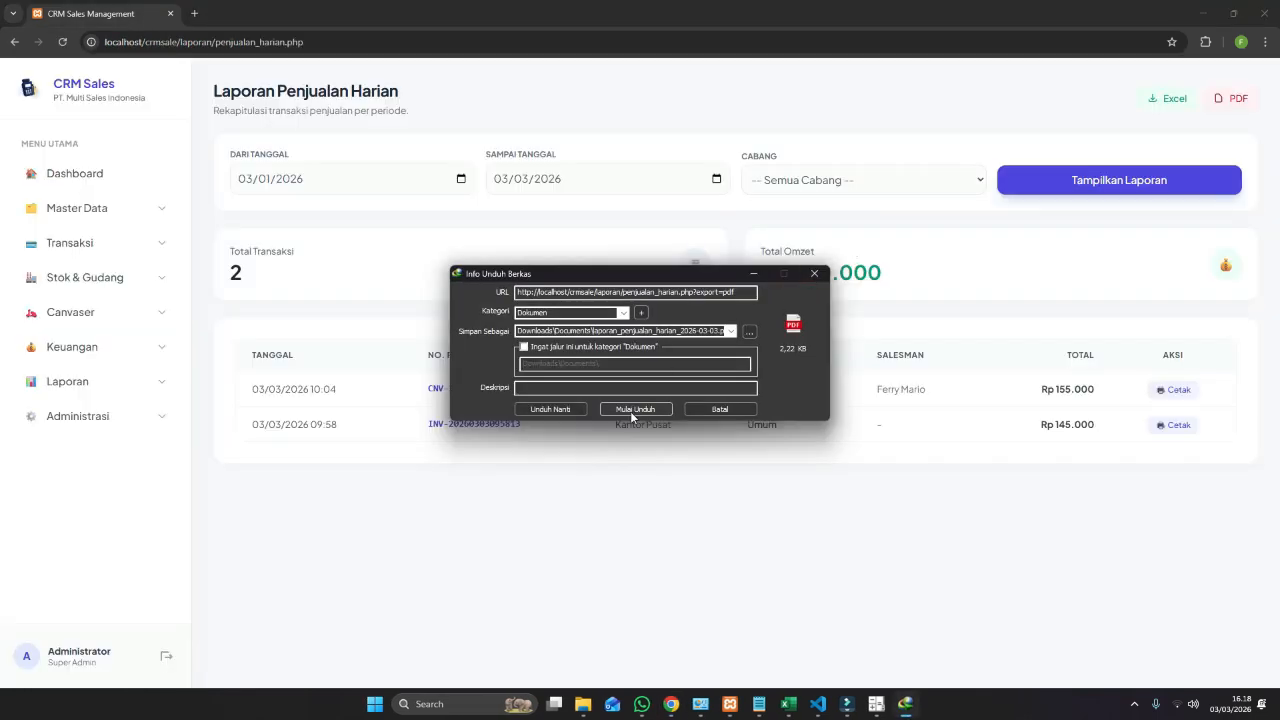
left_click(633, 410)
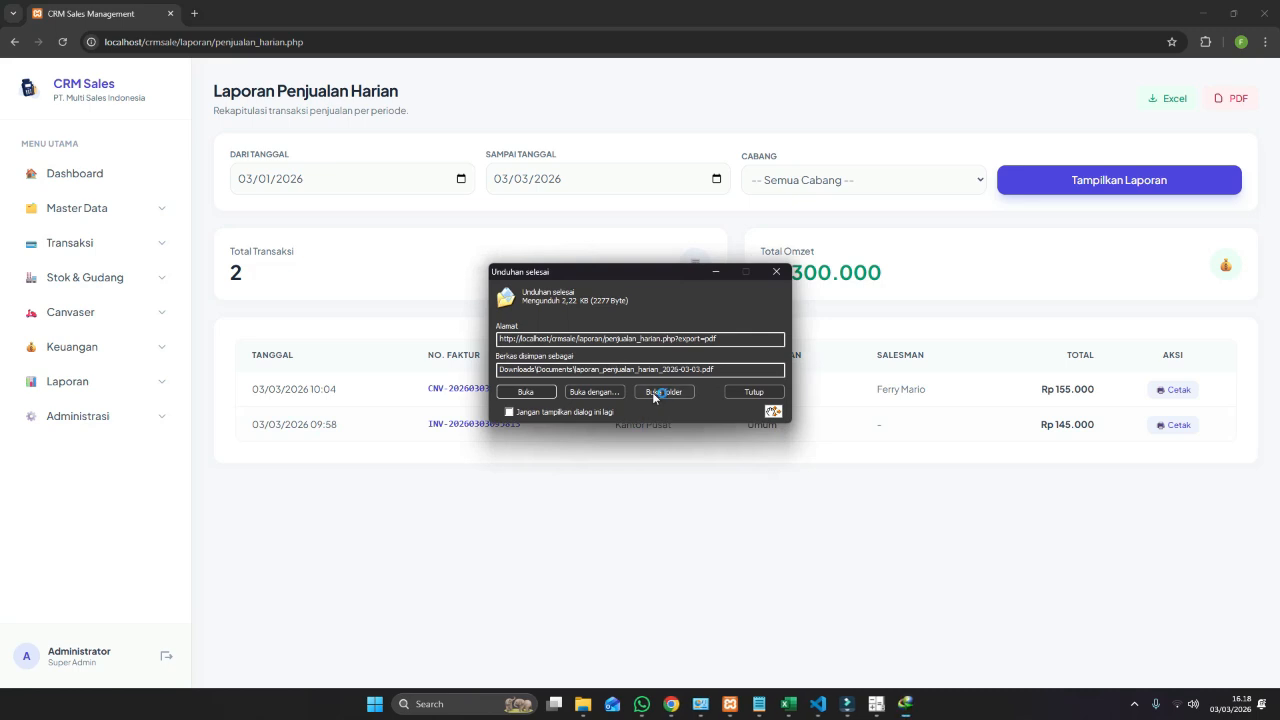
left_click(660, 392)
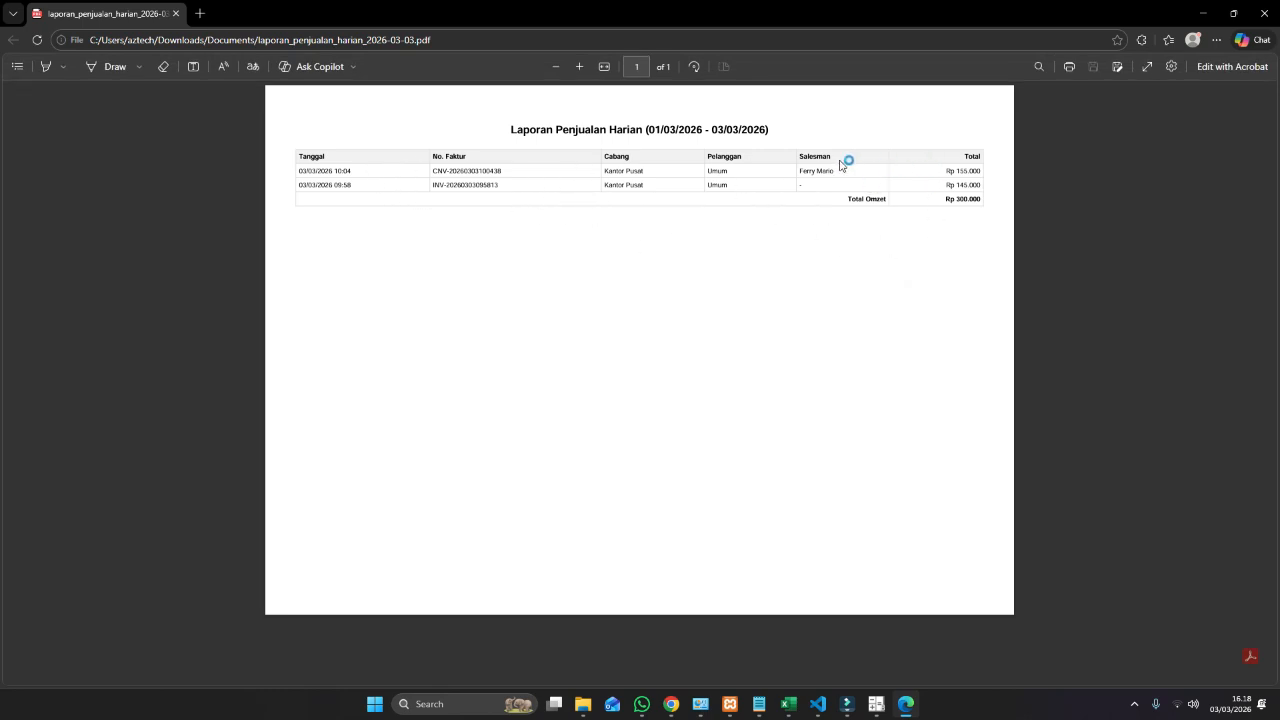
Close the Edge PDF viewer after reviewing the exported daily sales report.
left_click(1266, 16)
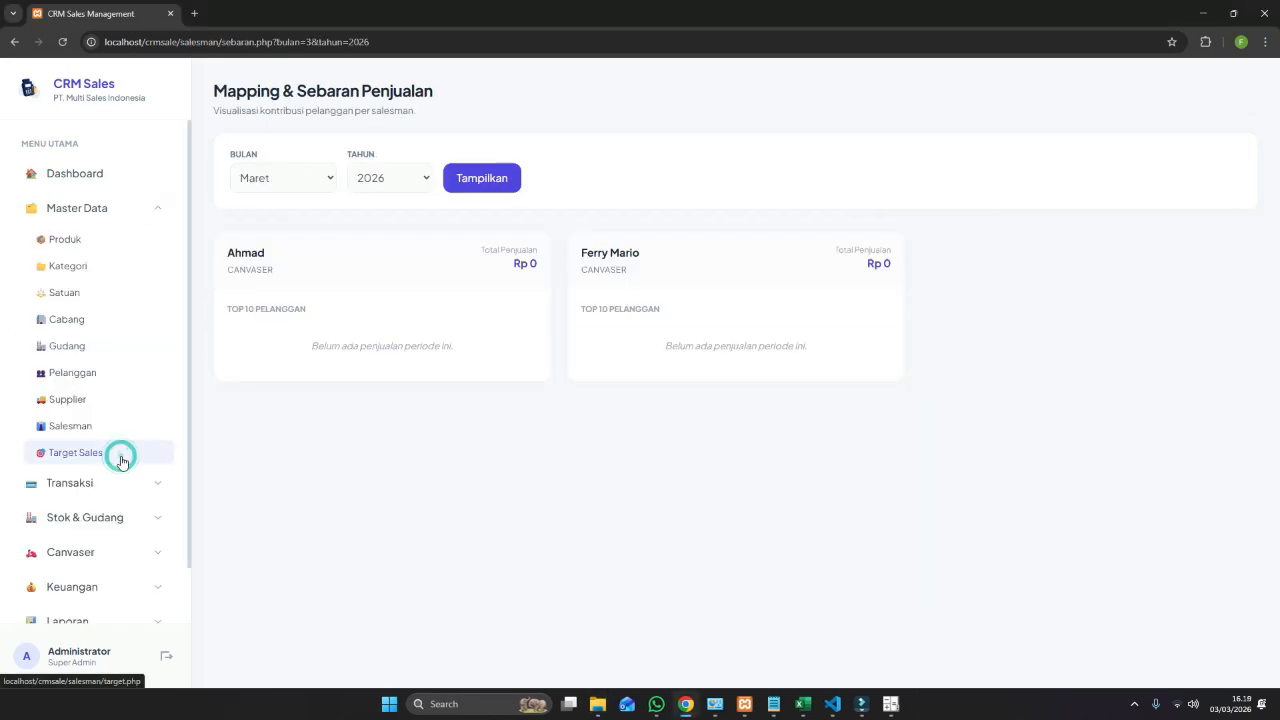
Change the second salesman's March 2026 target from 600.000 to Rp 5.000.000 and save it.
left_click(120, 451)
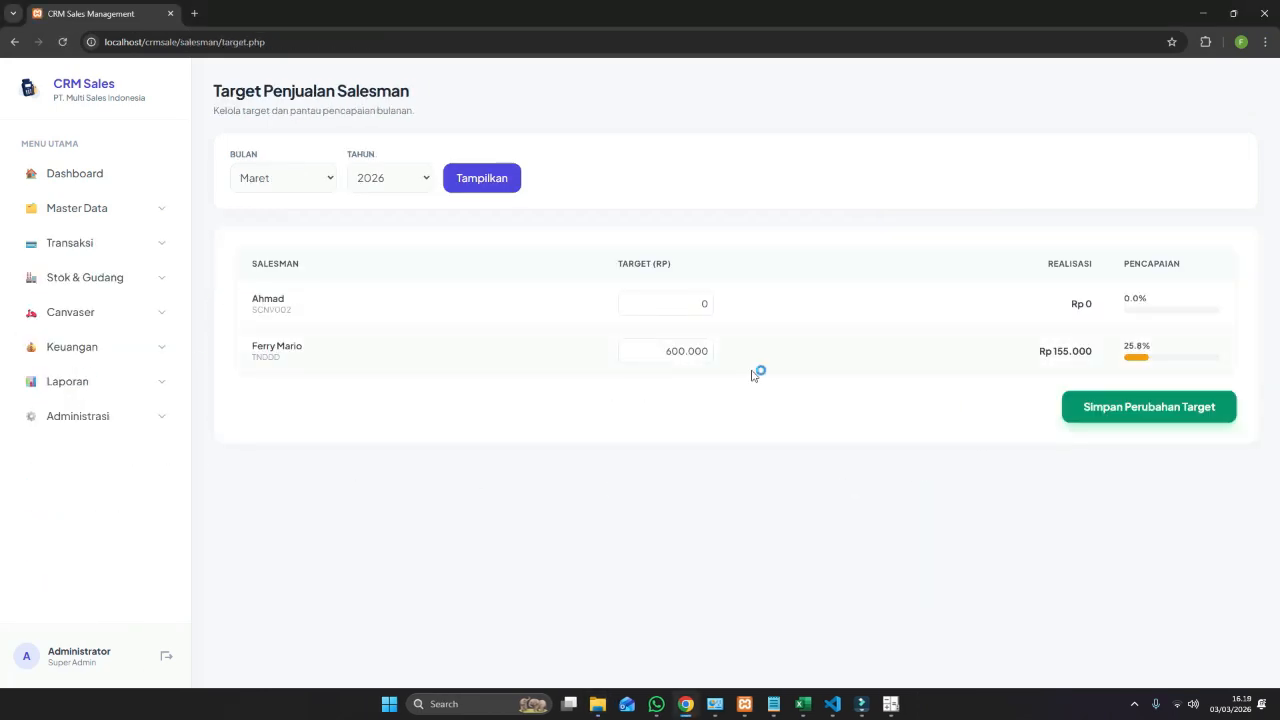
left_click(655, 350)
left_click_drag(694, 351, 750, 360)
type("50000")
left_click(1131, 403)
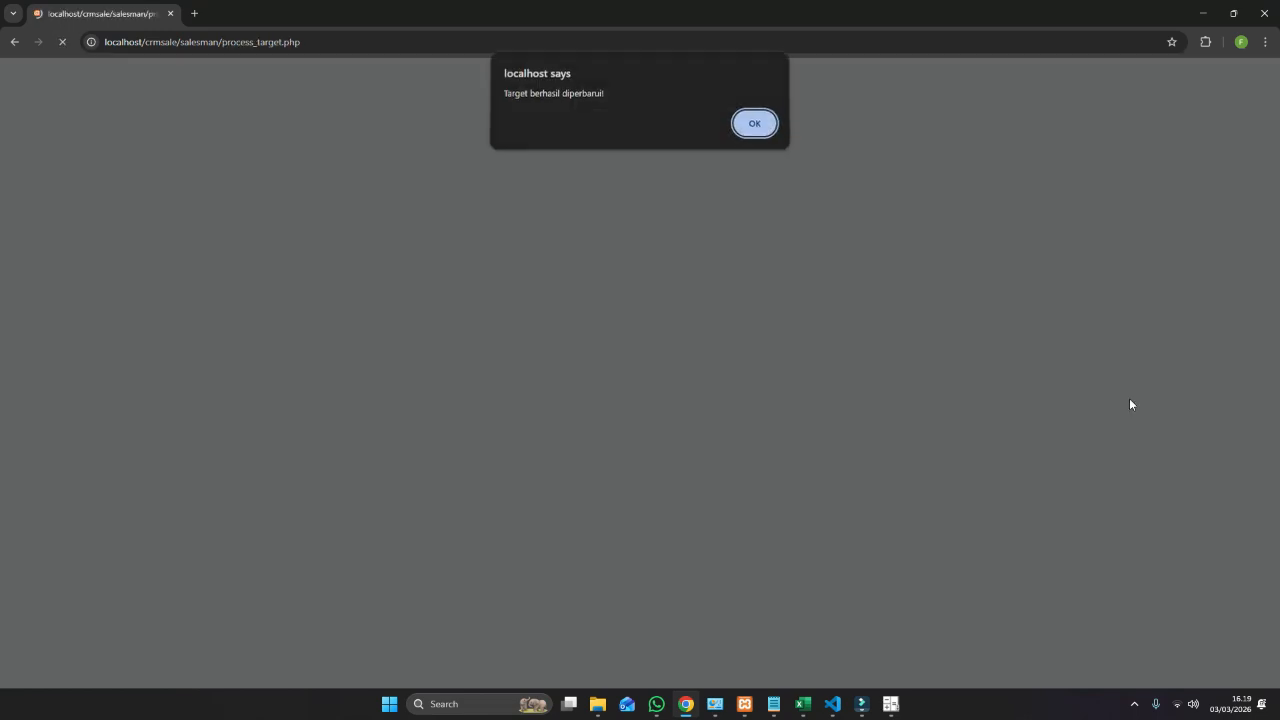
left_click(754, 123)
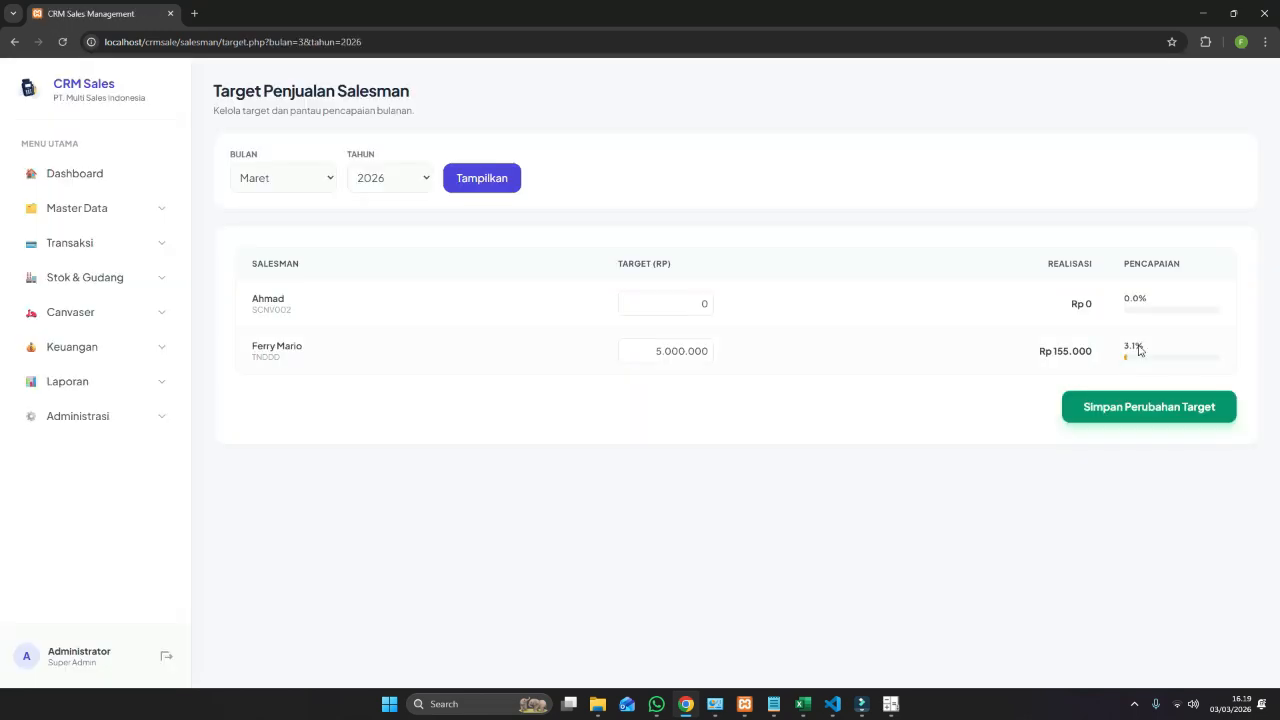
Expand the Master Data and Administrasi sections in the sidebar.
left_click(152, 211)
scroll(114, 523, "down", 1)
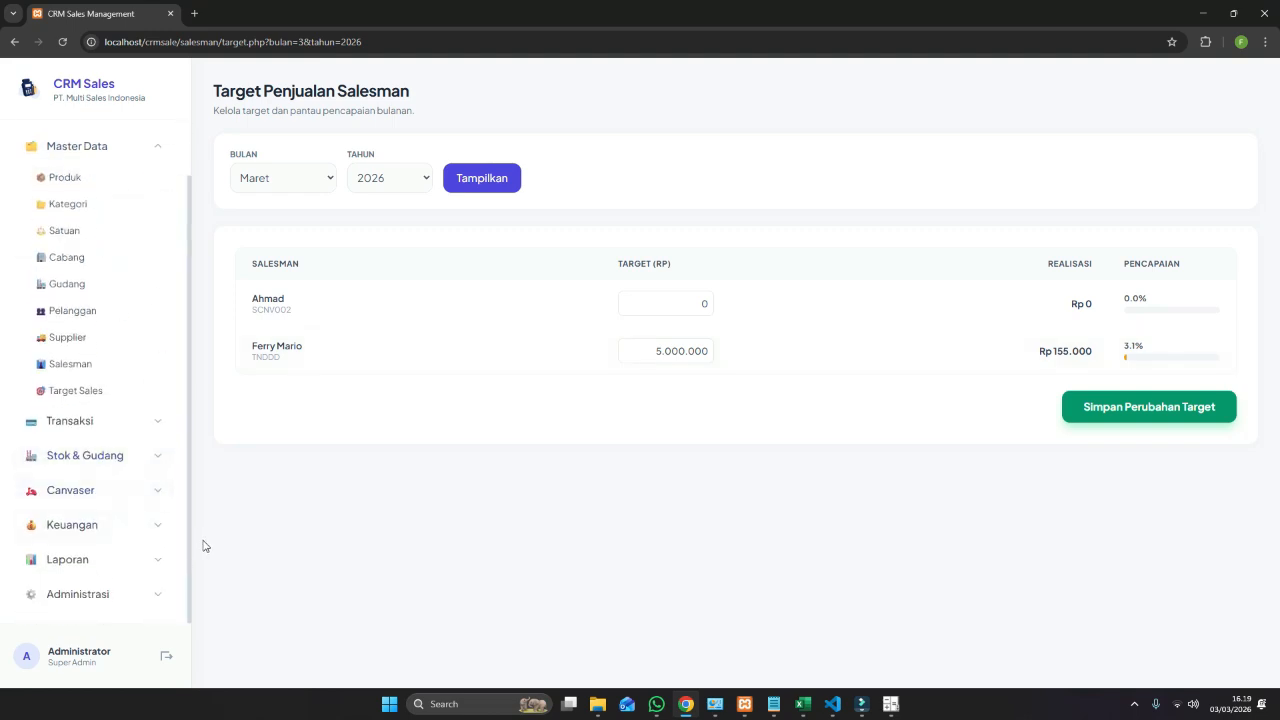
left_click(160, 594)
scroll(168, 532, "down", 1)
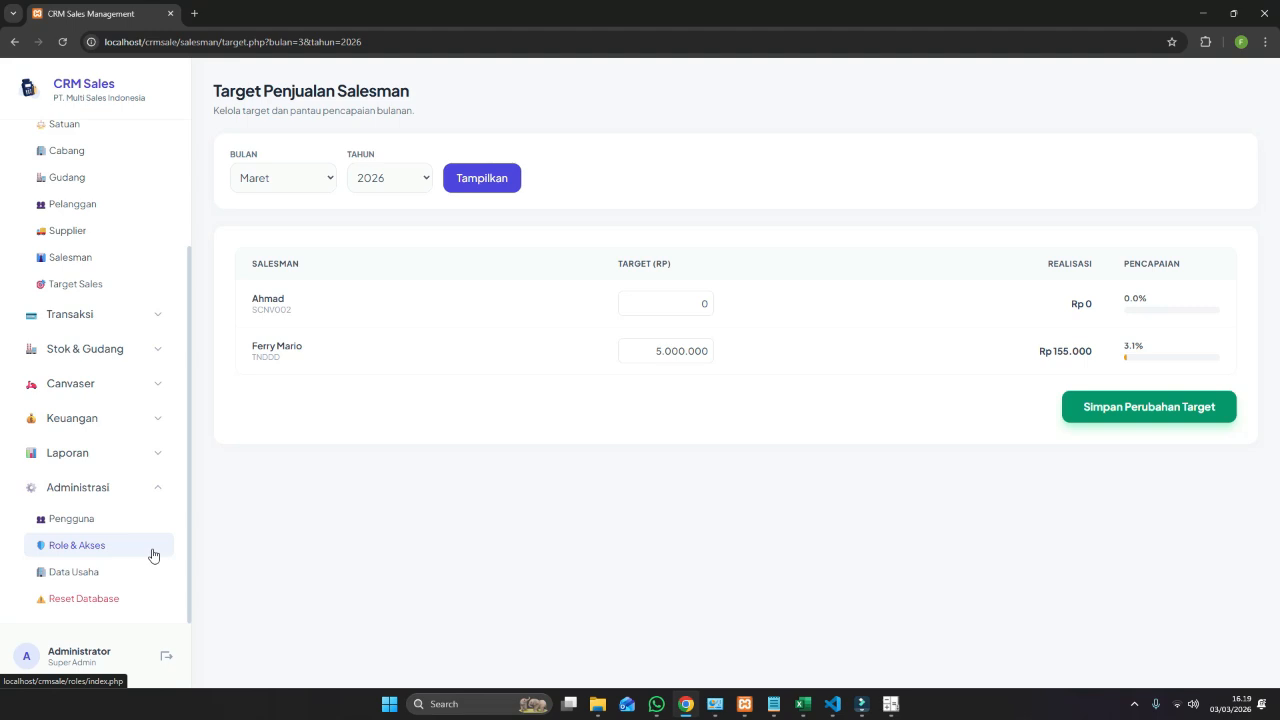
Open the Canvaser role for editing in Role & Akses and review its permissions.
left_click(152, 555)
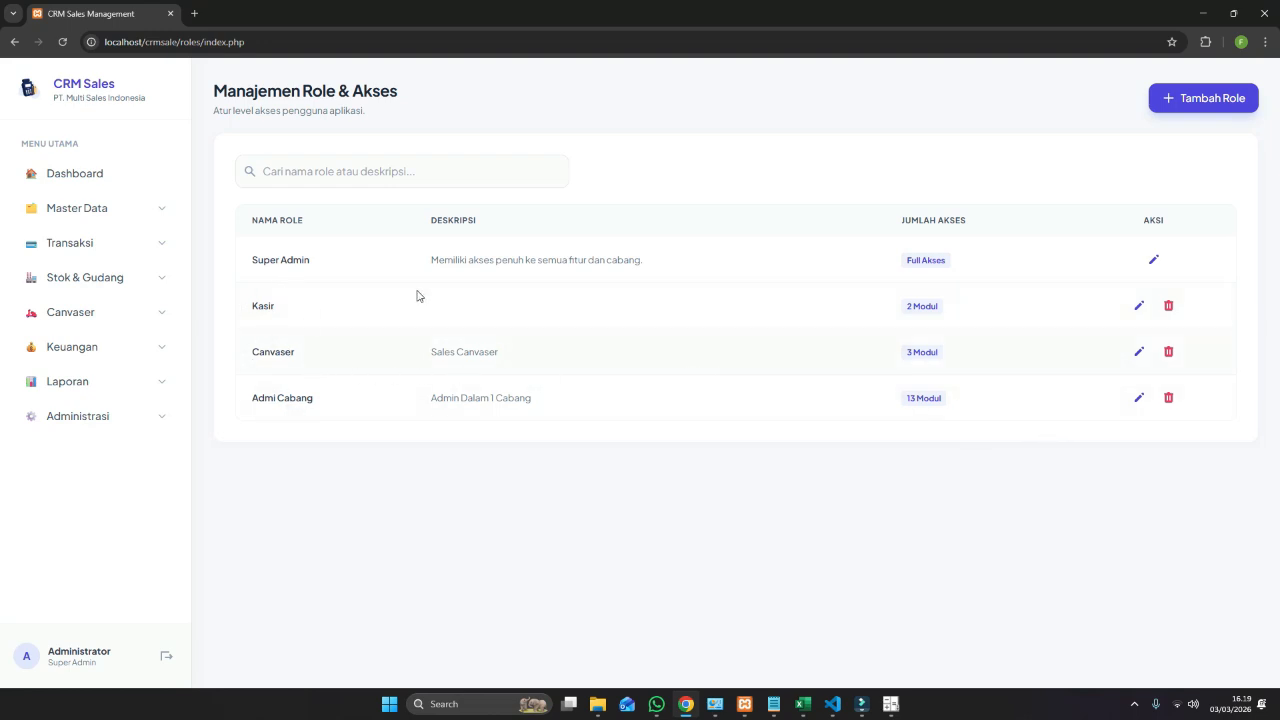
left_click(1138, 352)
scroll(489, 440, "down", 2)
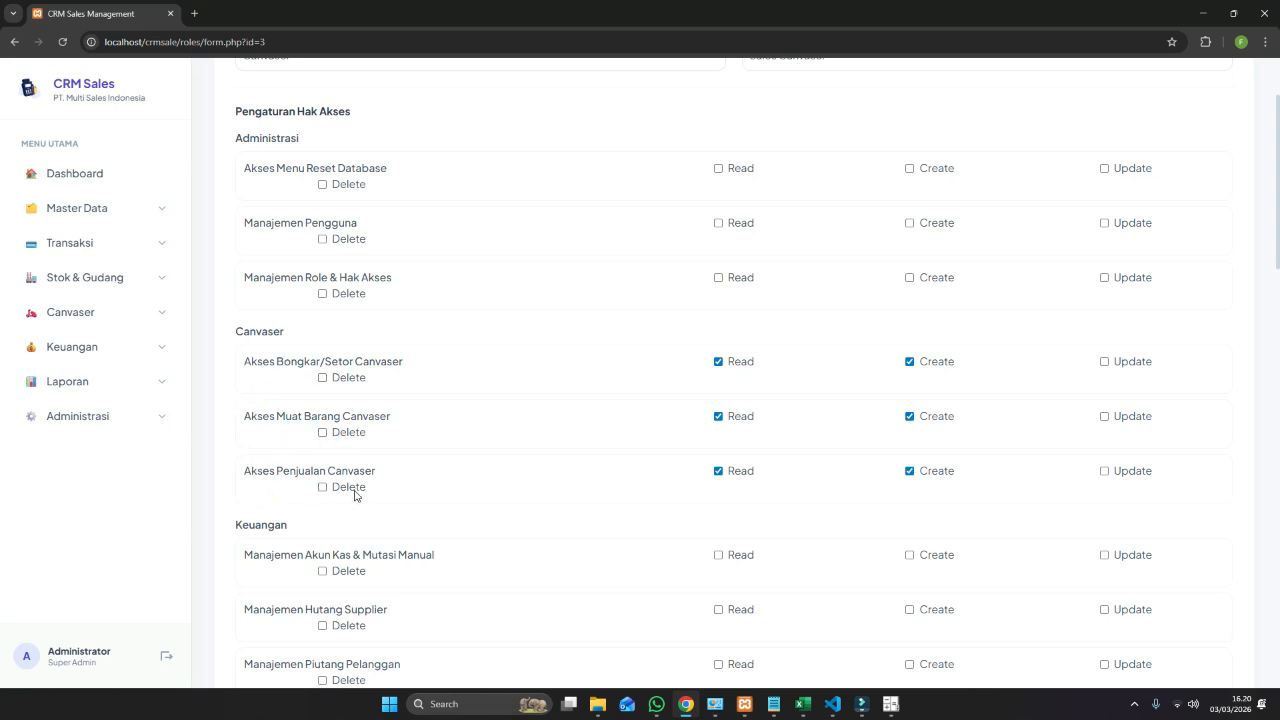
scroll(378, 488, "down", 1)
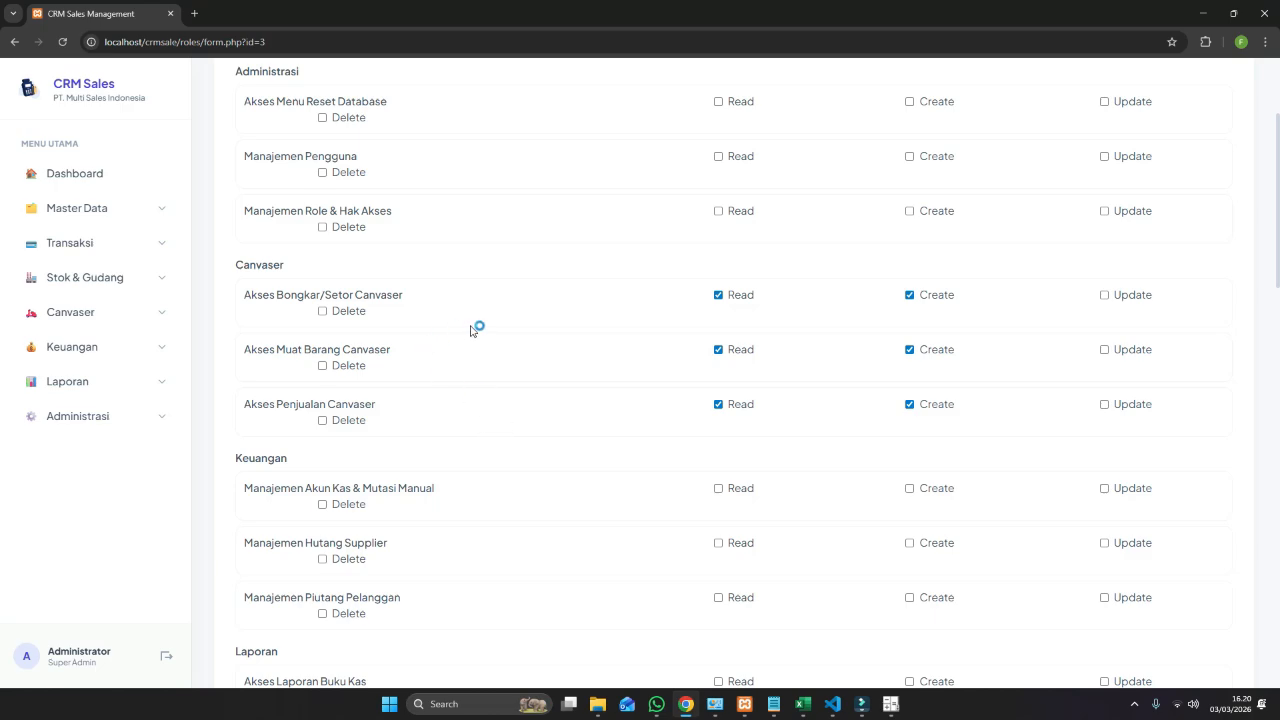
scroll(407, 450, "down", 5)
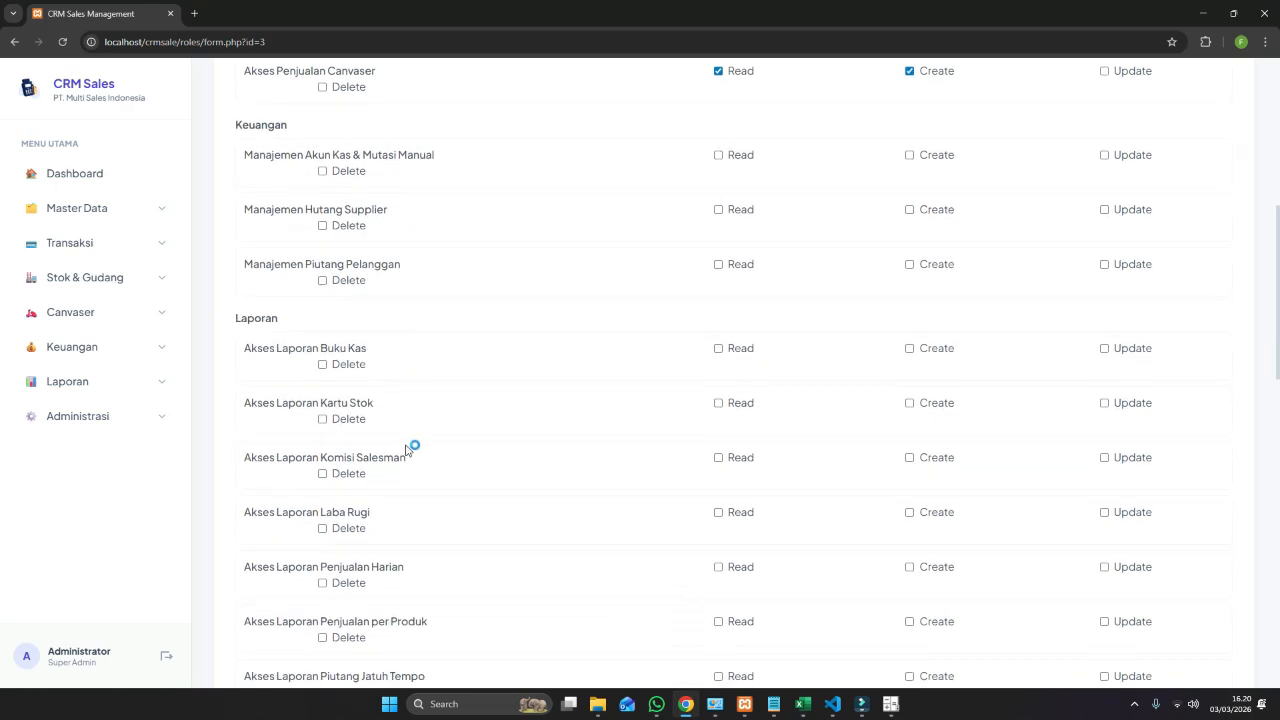
scroll(407, 450, "up", 7)
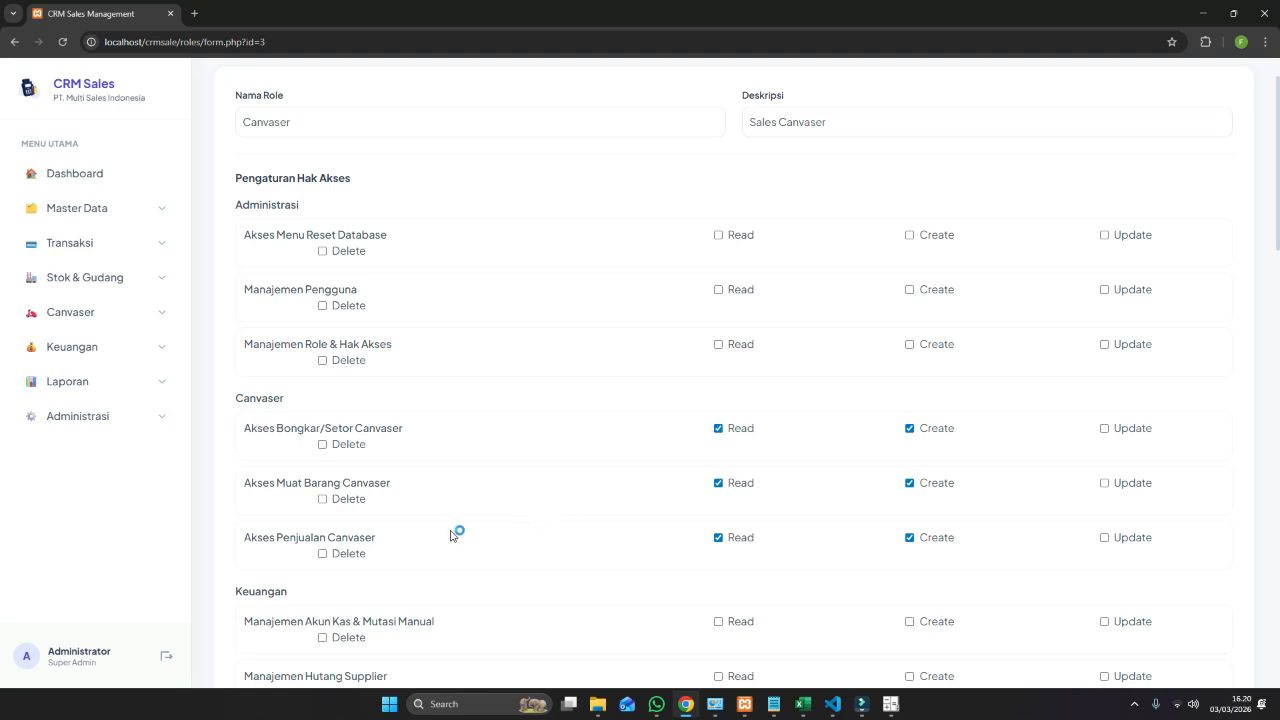
Untick the Bongkar/Setor, Penjualan and Muat Barang Canvaser access boxes and save the role.
left_click(719, 429)
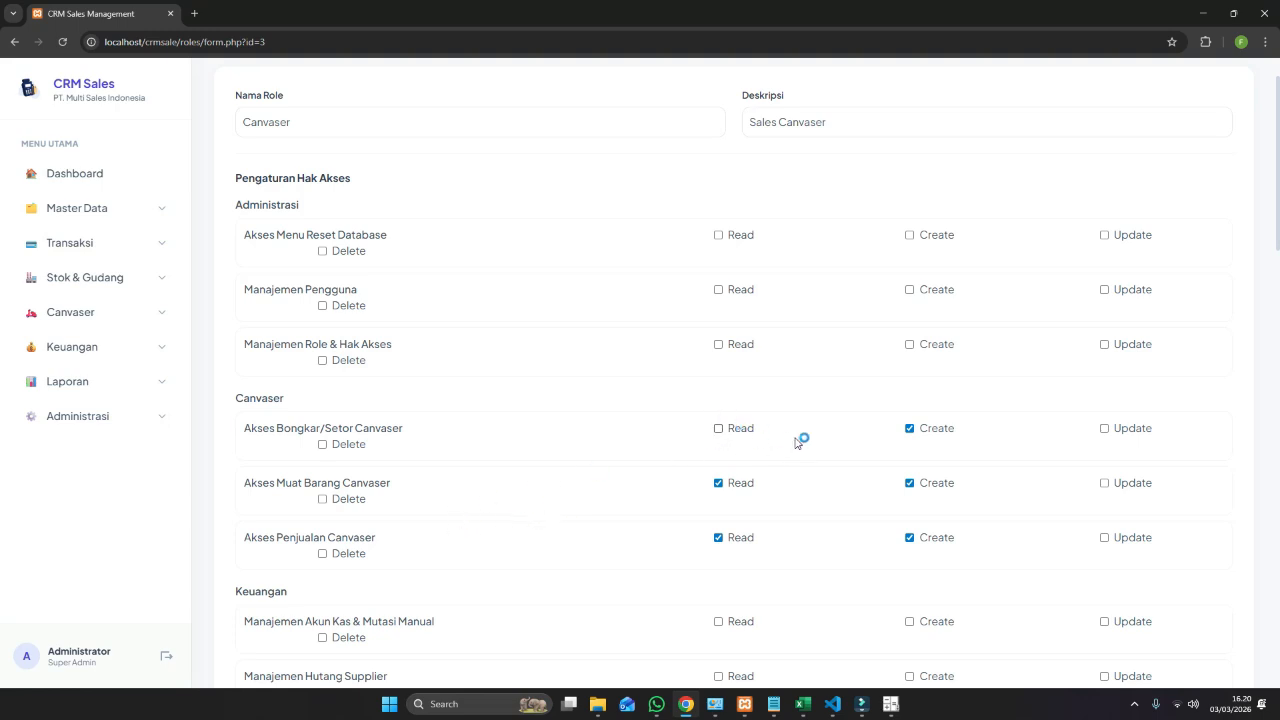
left_click(911, 429)
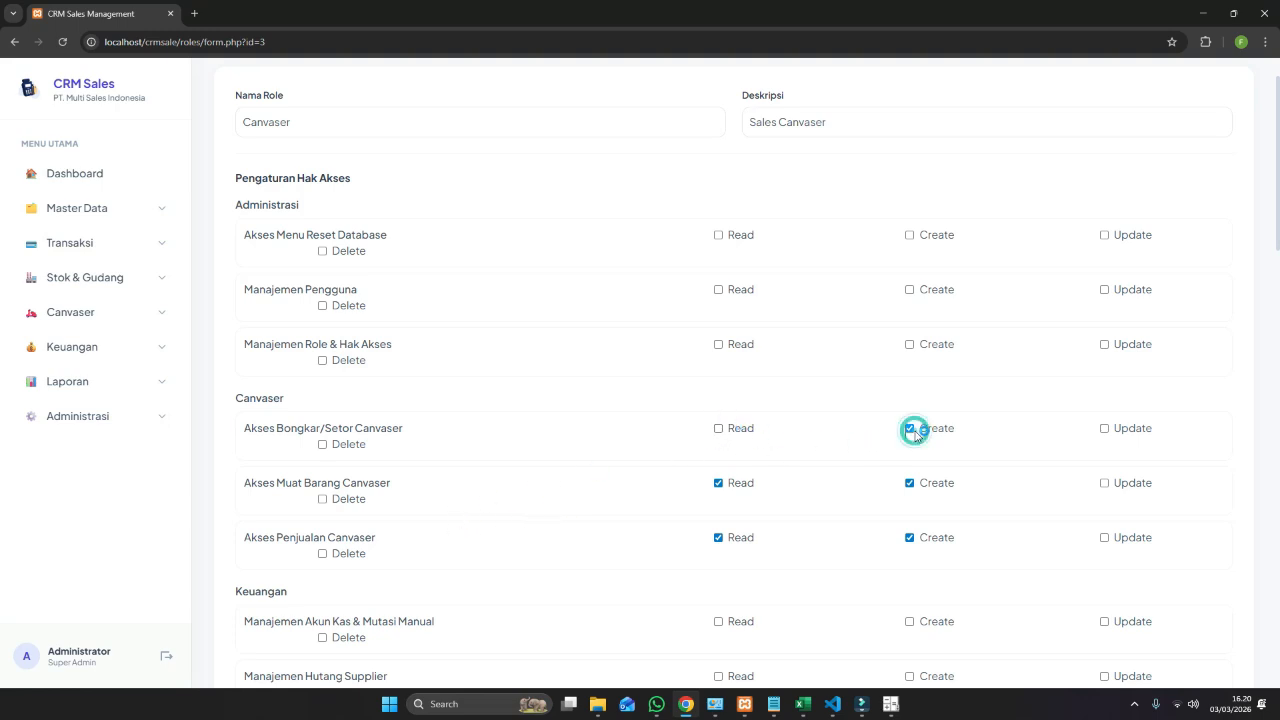
left_click(717, 538)
left_click(718, 483)
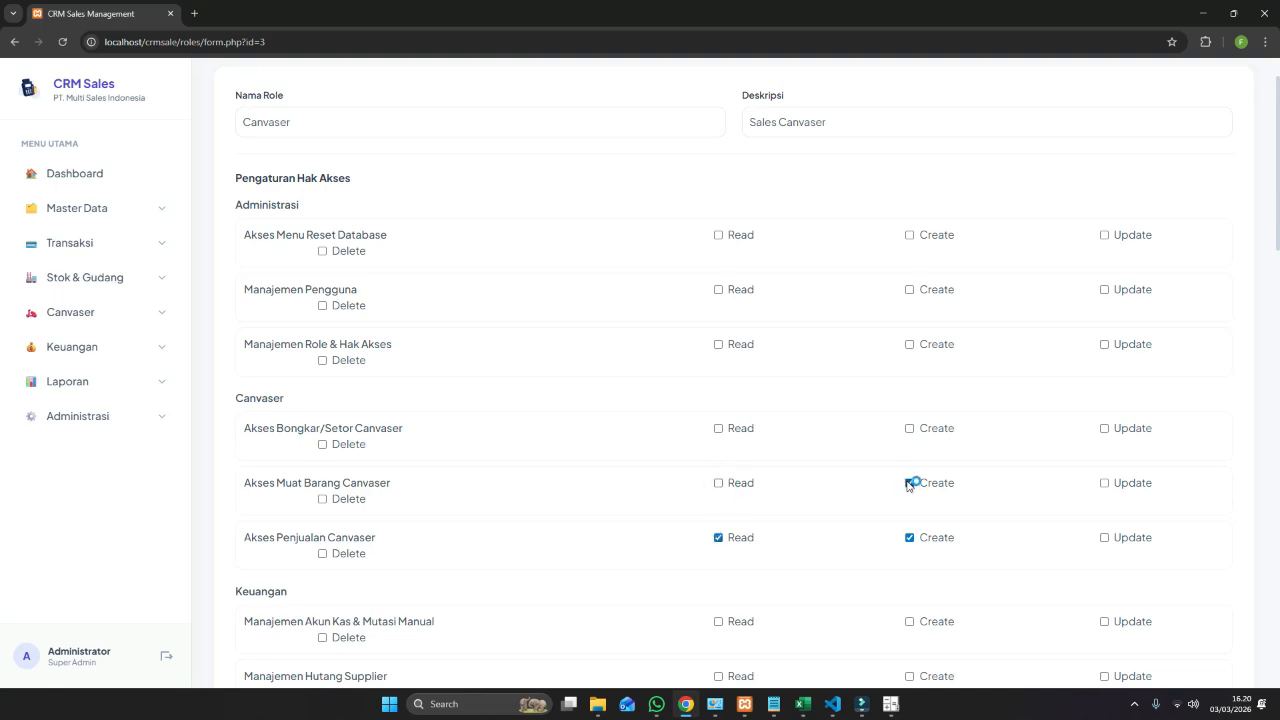
scroll(814, 536, "down", 5)
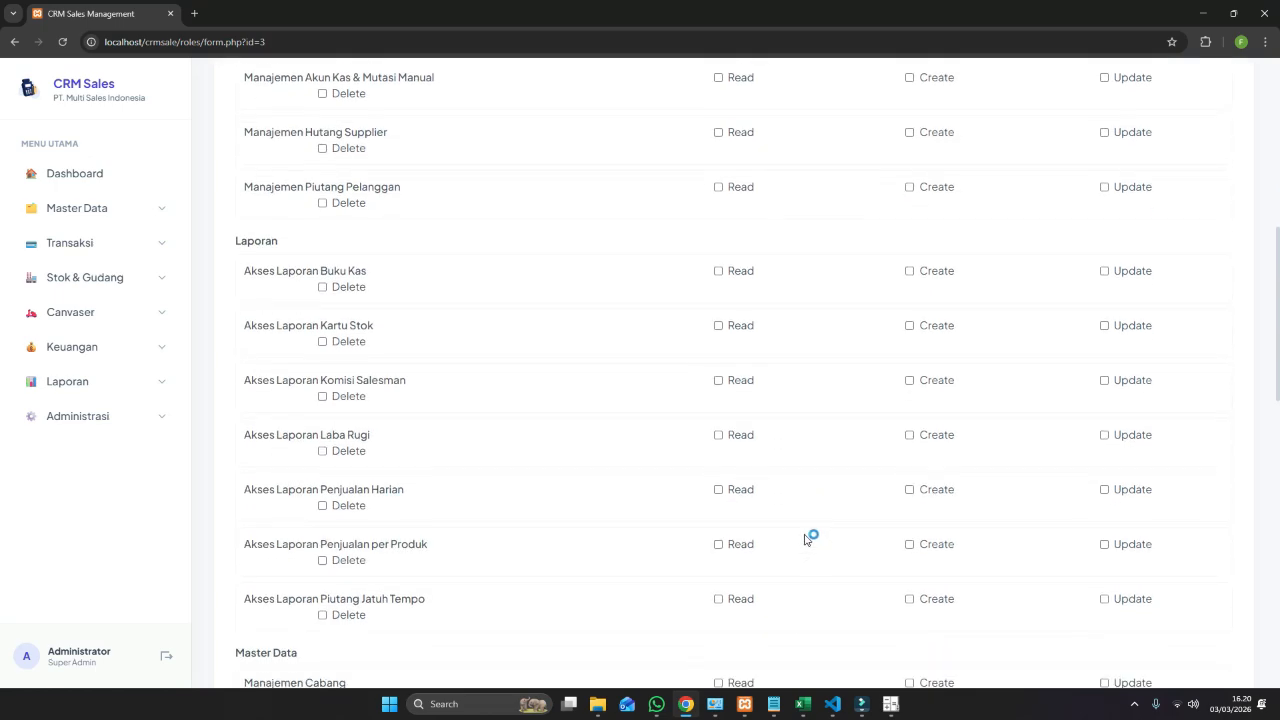
scroll(800, 591, "down", 10)
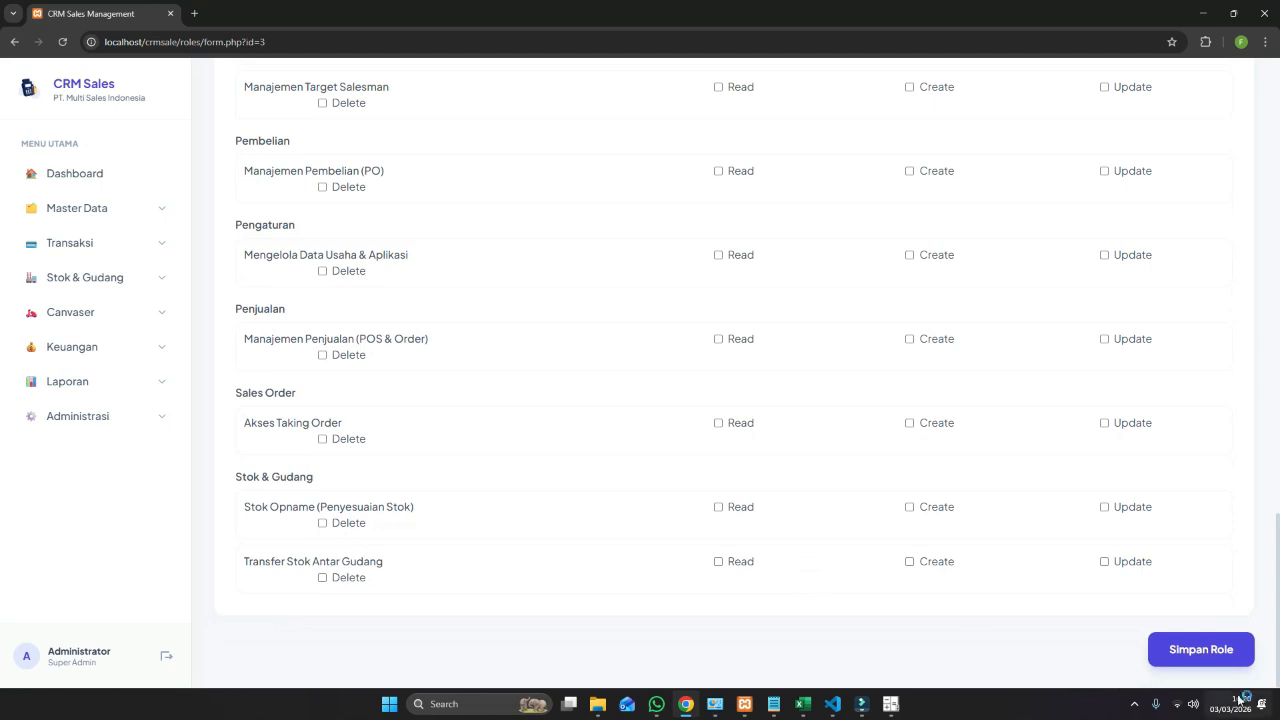
left_click(1236, 660)
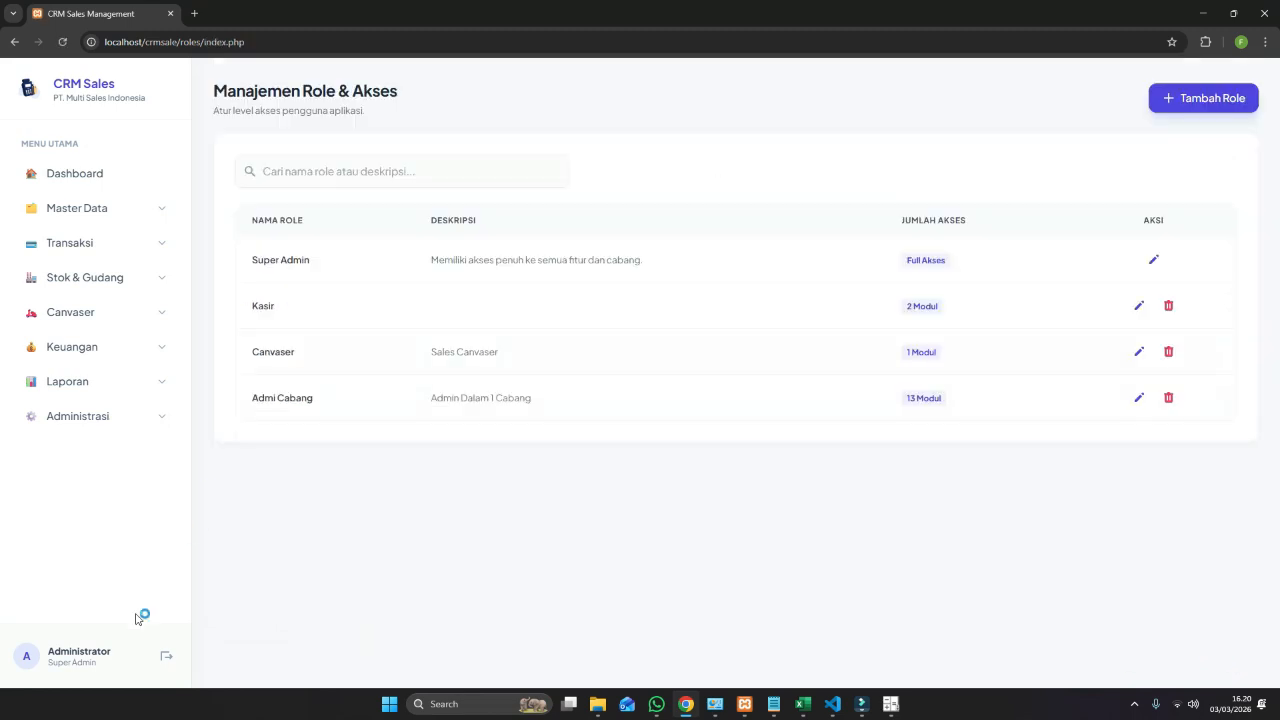
Log out, sign in with the canvaser account's username and password, and expand the Canvaser menu.
left_click(166, 655)
left_click(567, 357)
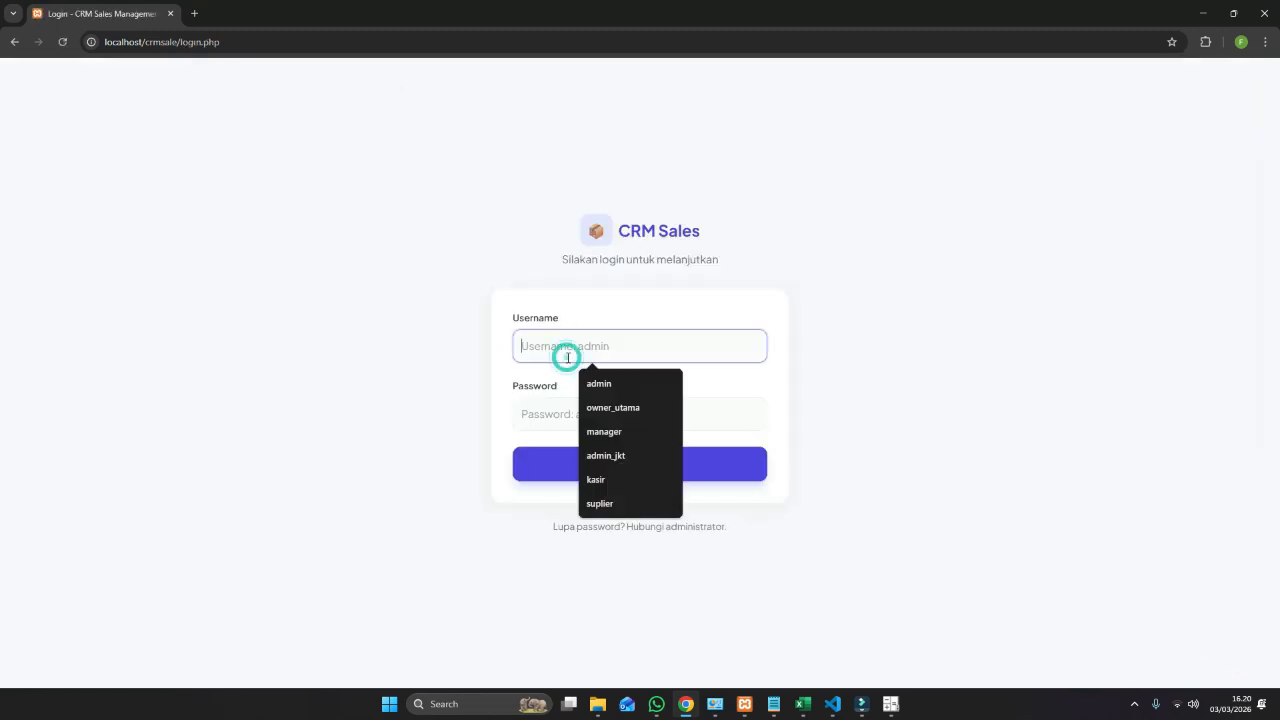
type("canvaser")
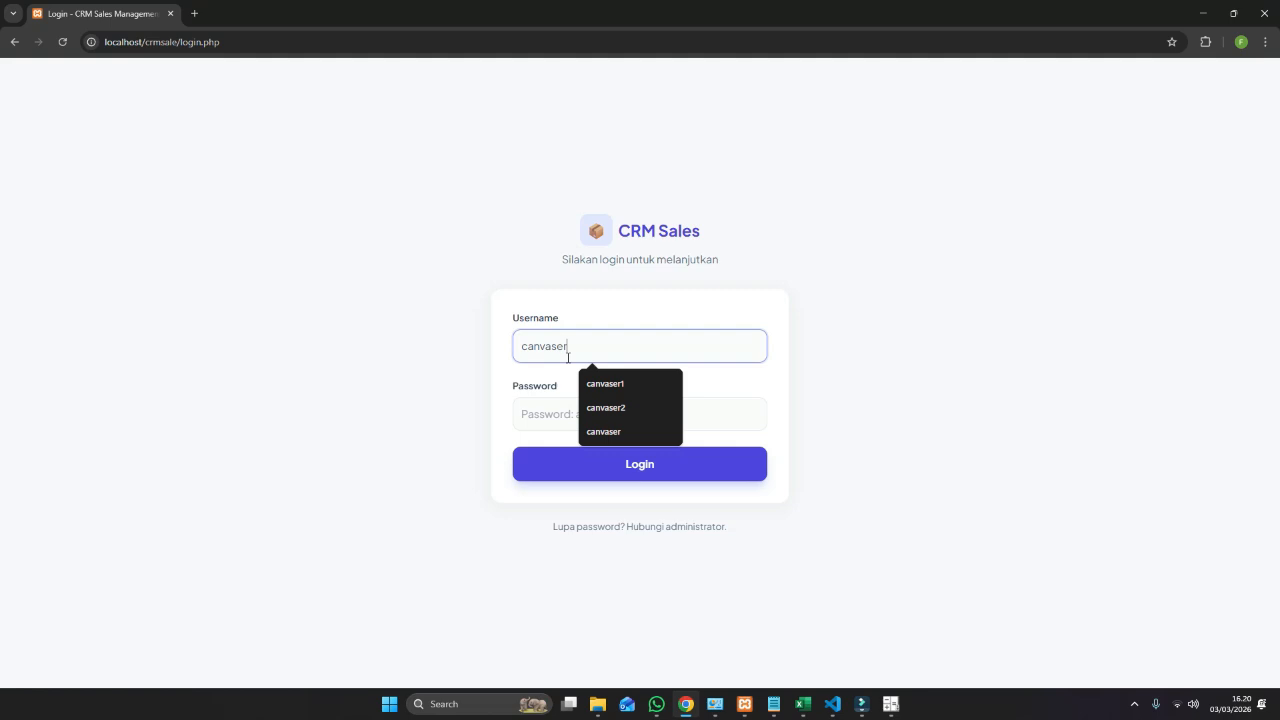
type("2")
key("Tab")
type("admin1")
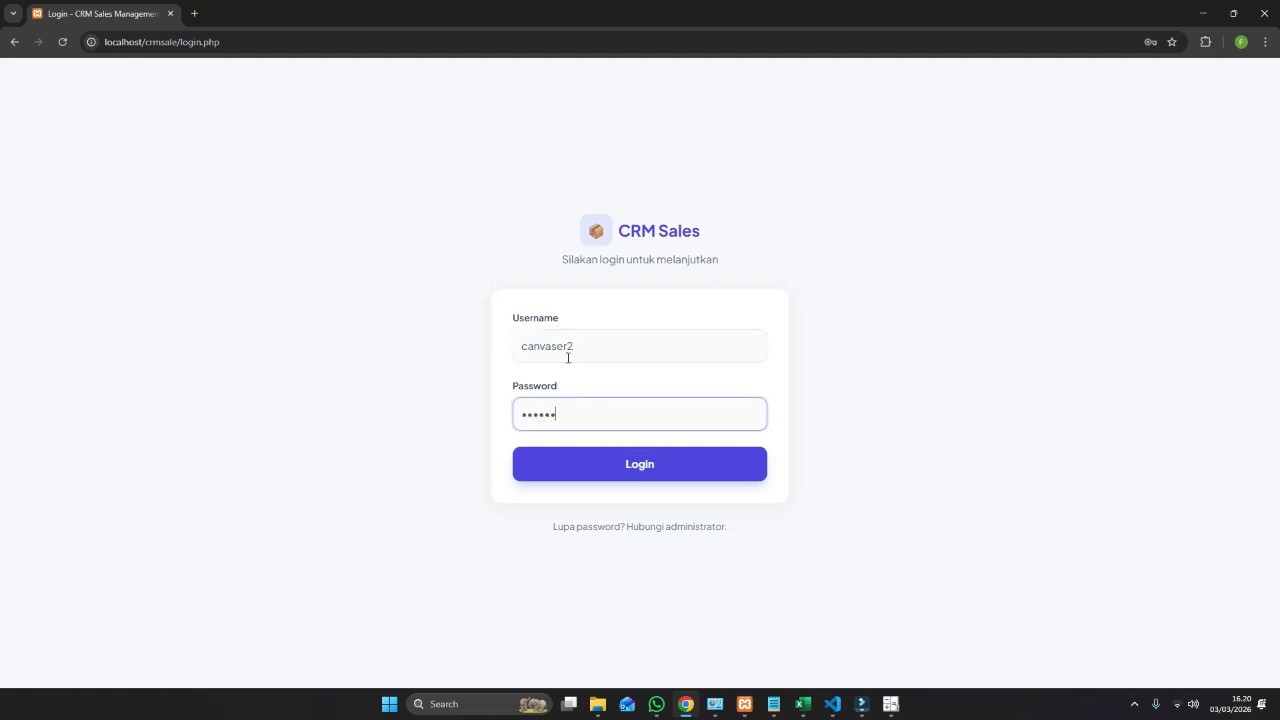
type("23")
key("Tab")
key("Return")
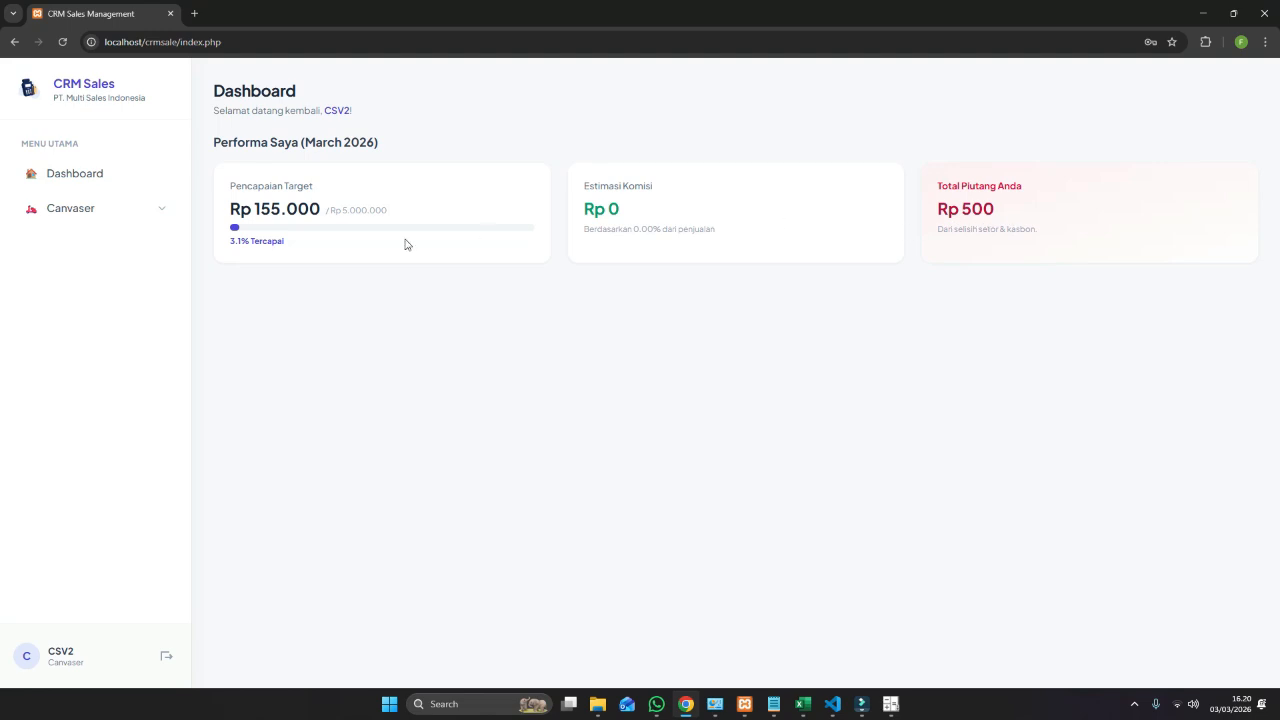
left_click(158, 204)
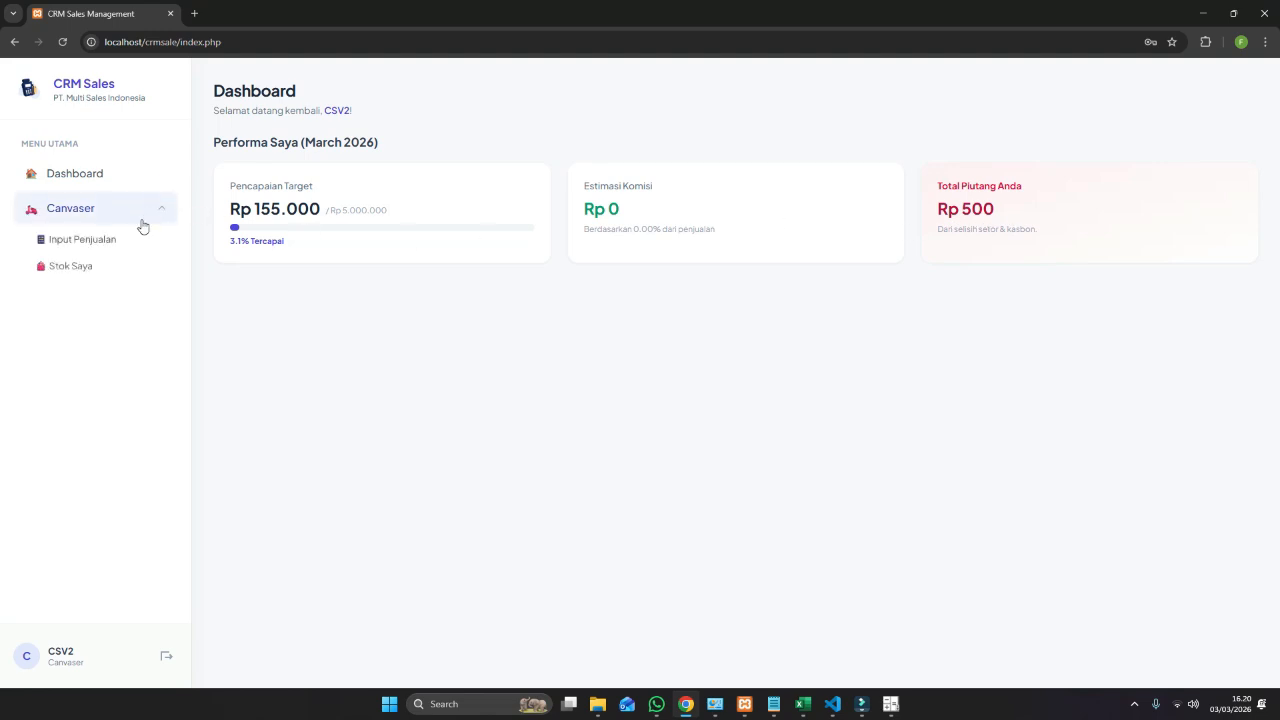